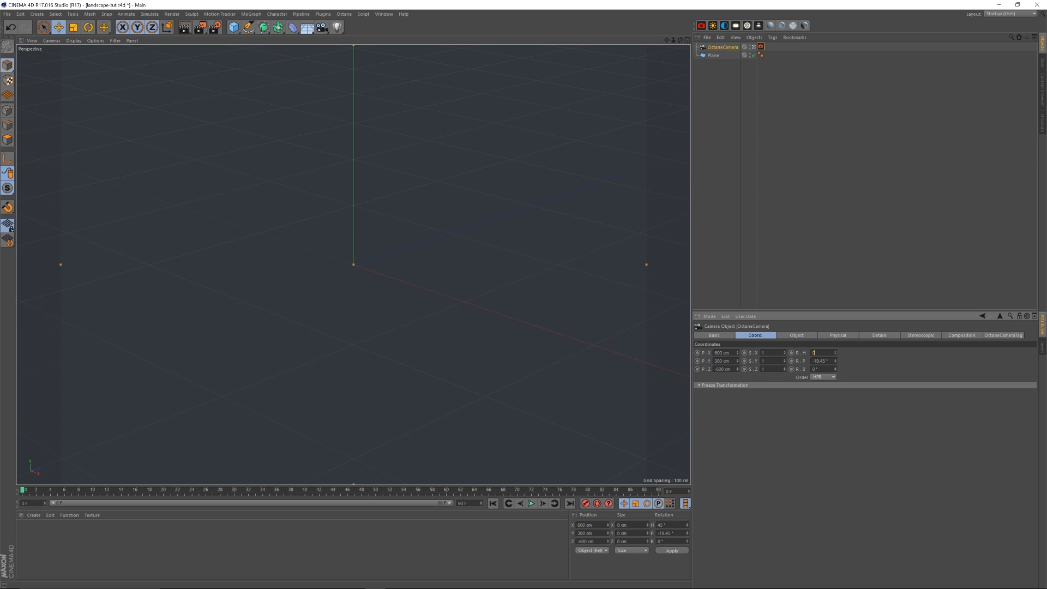
Step: Set the Octane camera's heading and pitch to 0° and its position to X 0, Y 235 cm and Z -3100 cm
{"action": "type", "text": "0"}
{"action": "double_click", "coordinate": [717, 352]}
{"action": "type", "text": "0"}
{"action": "key", "text": "Tab"}
{"action": "type", "text": "0"}
{"action": "key", "text": "Return"}
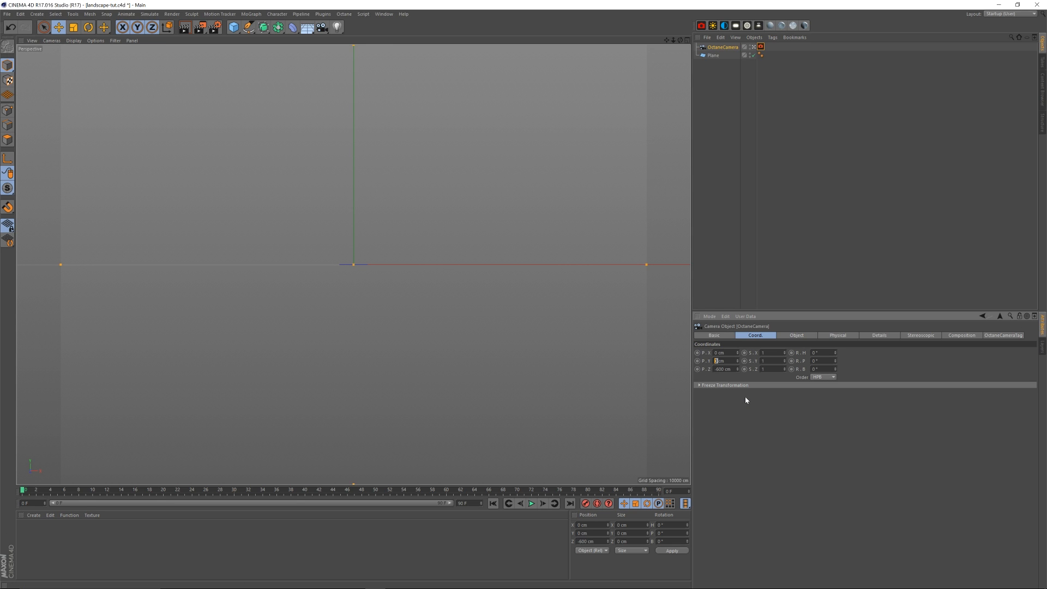
{"action": "type", "text": "235"}
{"action": "key", "text": "Return"}
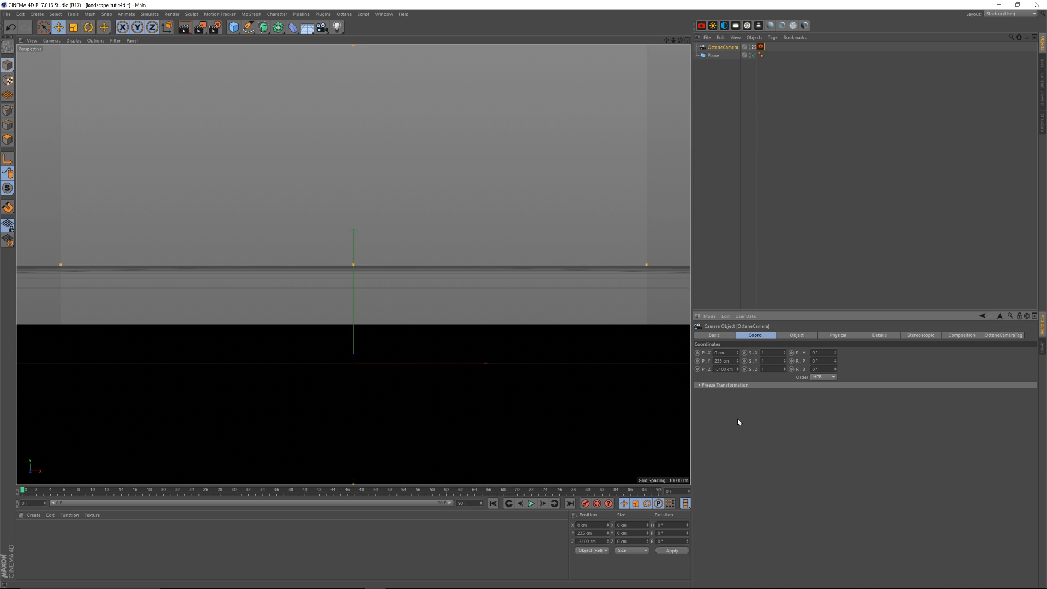
Step: Start a live Octane render in an enlarged Live Viewer and add an Octane Daylight to the scene
{"action": "left_click", "coordinate": [349, 14]}
{"action": "left_click", "coordinate": [369, 33]}
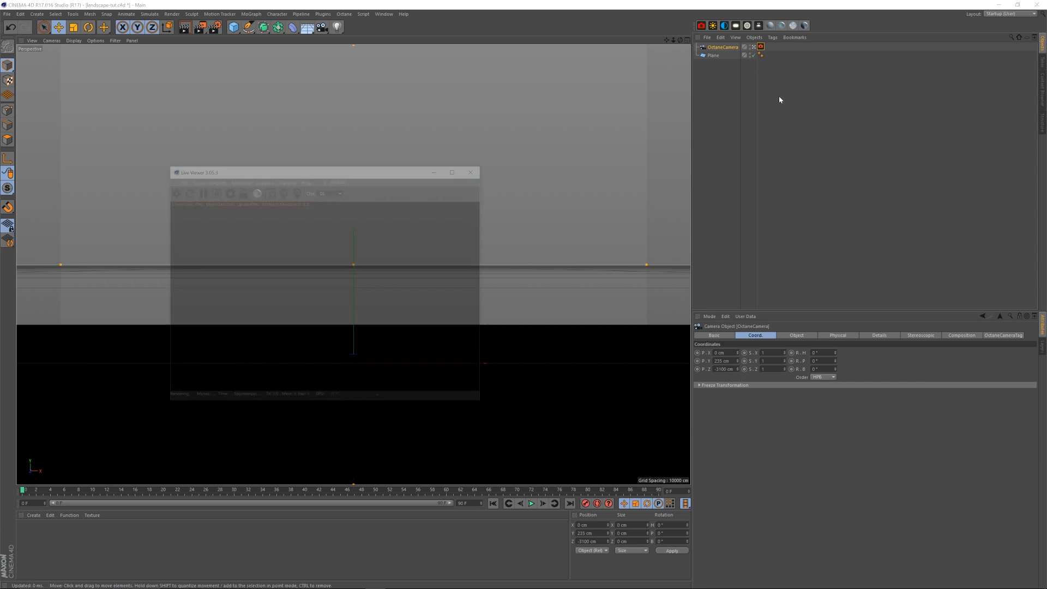
{"action": "left_click_drag", "start_coordinate": [400, 172], "coordinate": [548, 121]}
{"action": "left_click", "coordinate": [320, 141]}
{"action": "left_click_drag", "start_coordinate": [633, 354], "coordinate": [621, 442]}
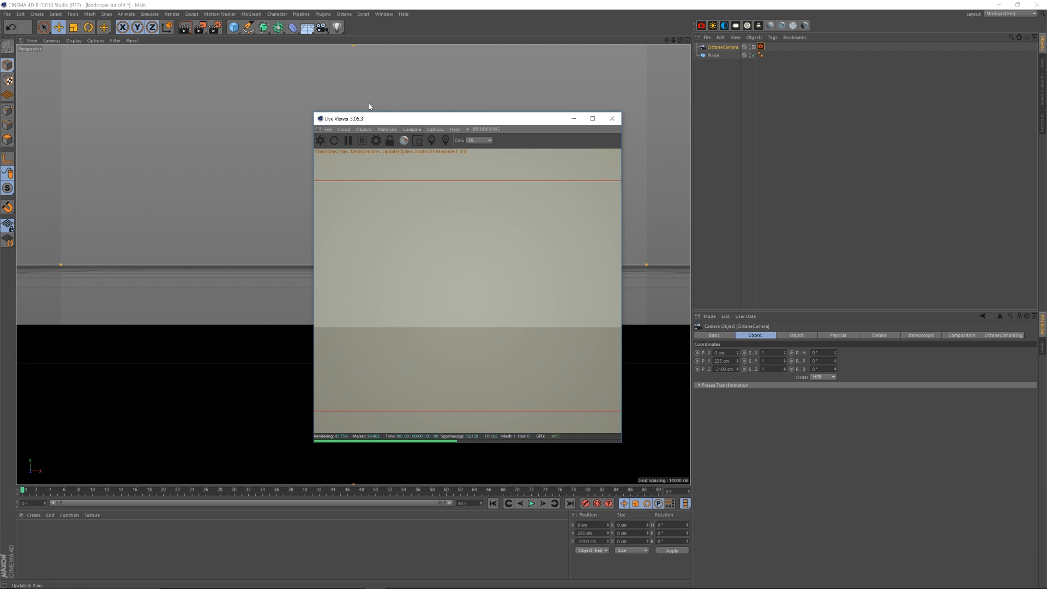
{"action": "left_click", "coordinate": [712, 25]}
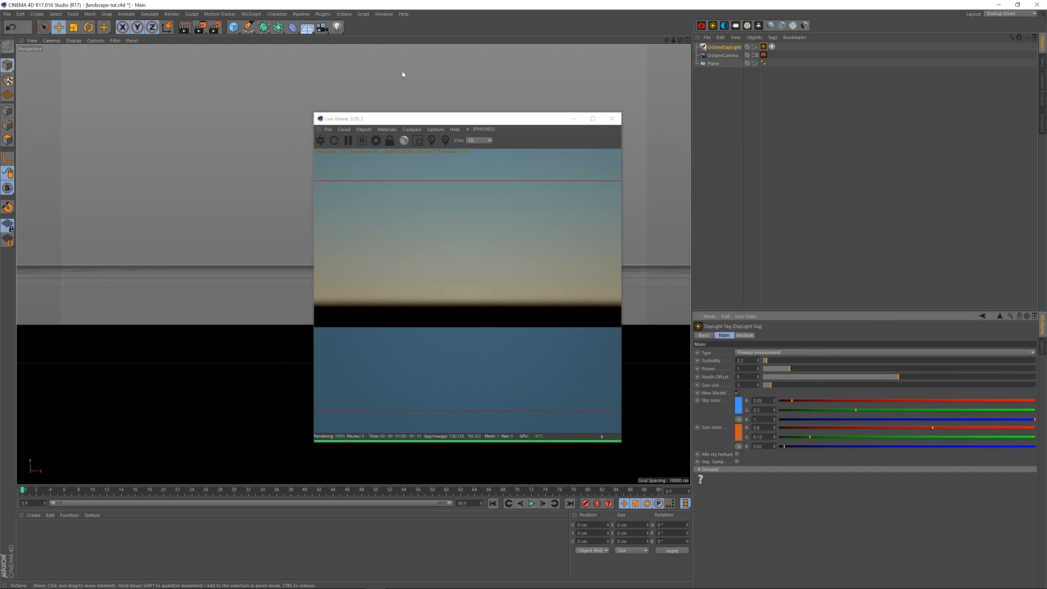
Step: Set the renderer to Octane Renderer with a 1200 × 1200 pixel output and resize the Live Viewer to fit the square frame
{"action": "left_click", "coordinate": [215, 27]}
{"action": "left_click", "coordinate": [147, 106]}
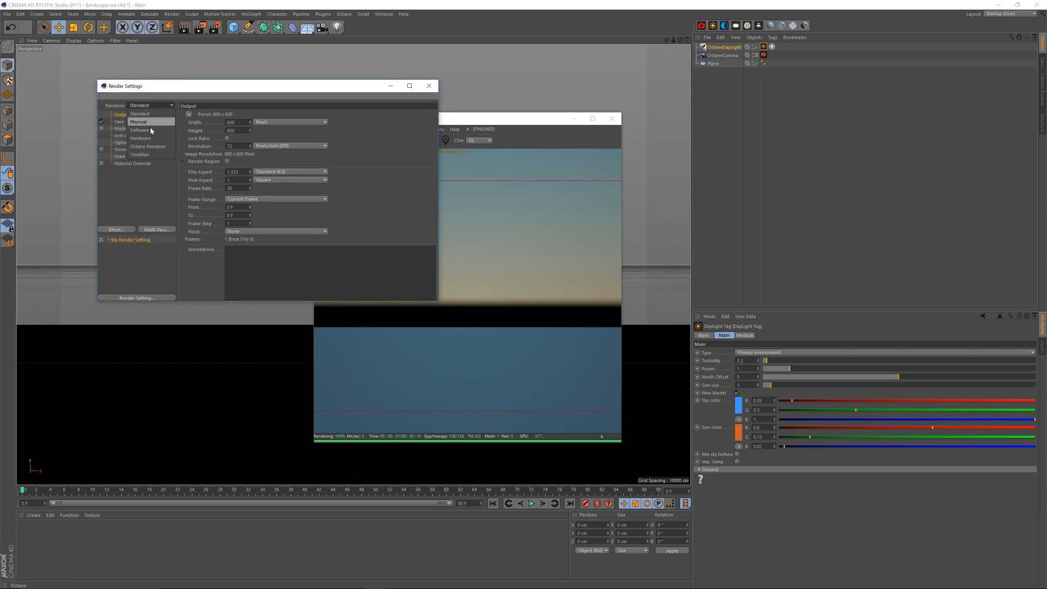
{"action": "left_click", "coordinate": [156, 150]}
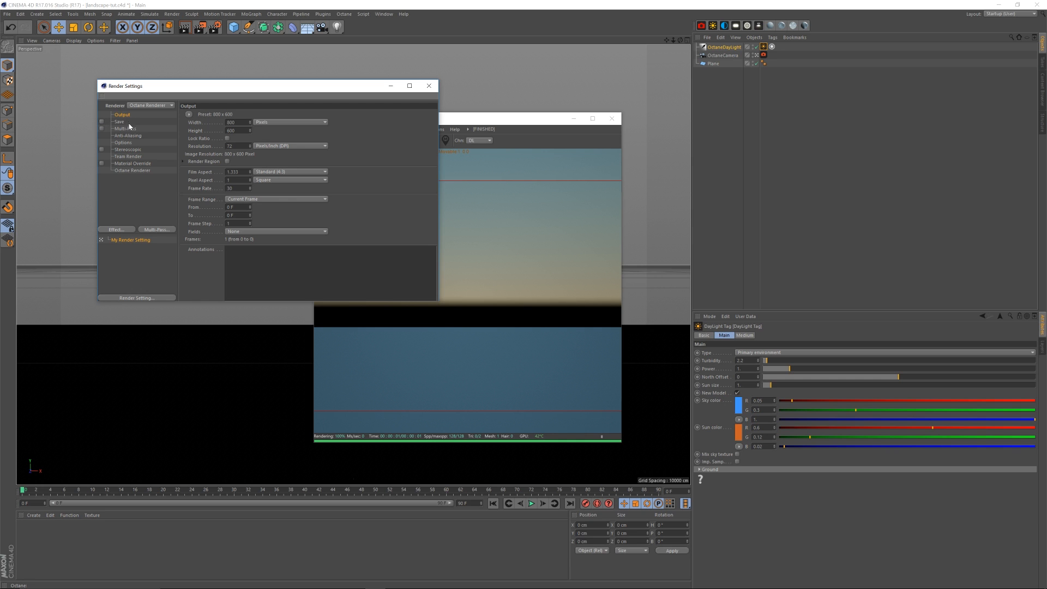
{"action": "double_click", "coordinate": [233, 122]}
{"action": "type", "text": "1200"}
{"action": "key", "text": "Tab"}
{"action": "type", "text": "1"}
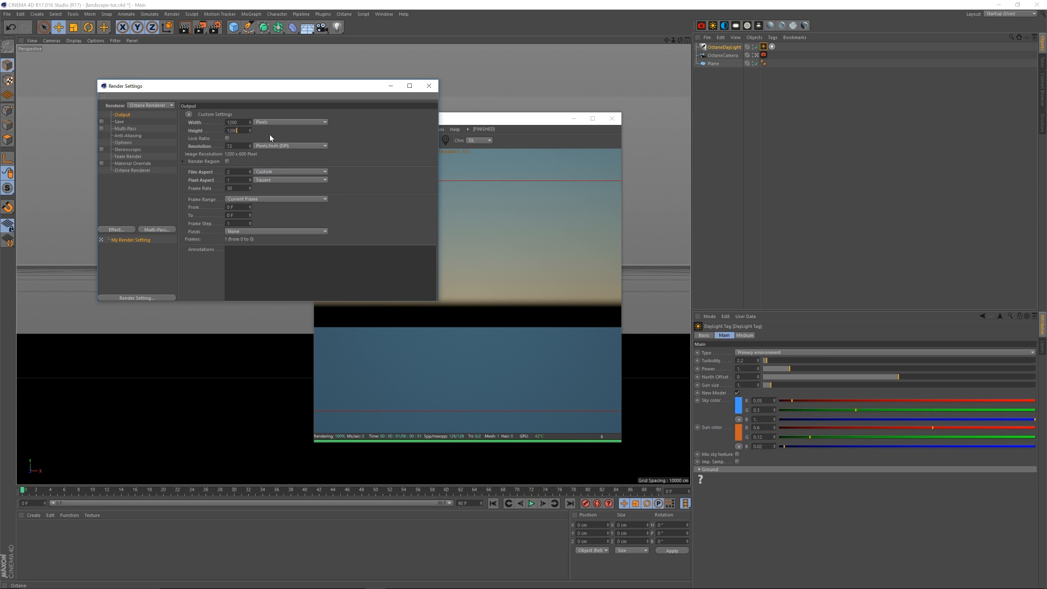
{"action": "key", "text": "Return"}
{"action": "left_click", "coordinate": [428, 86]}
{"action": "left_click_drag", "start_coordinate": [493, 118], "coordinate": [463, 80]}
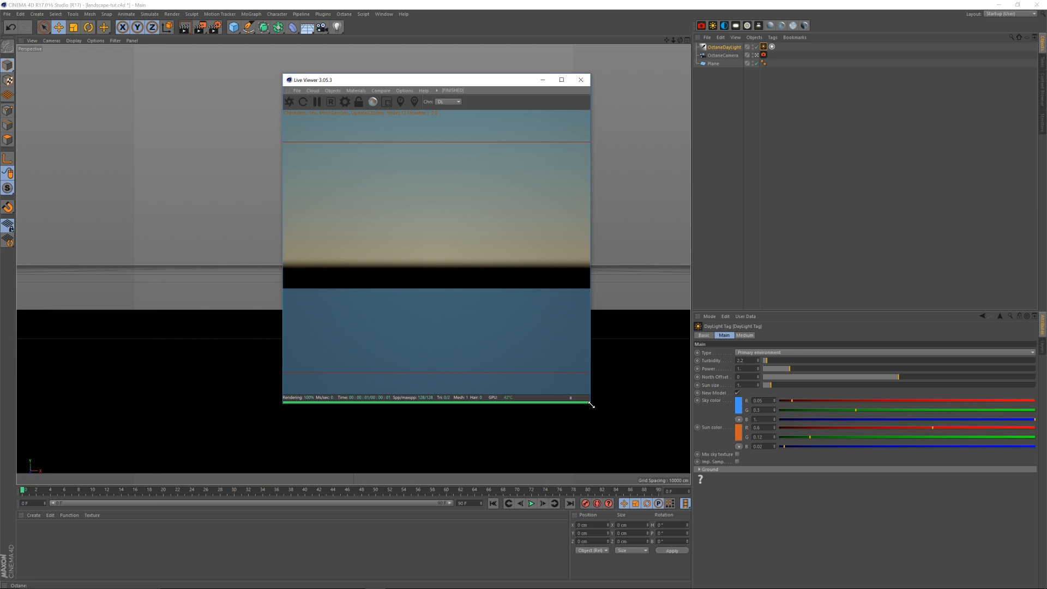
{"action": "left_click_drag", "start_coordinate": [591, 406], "coordinate": [588, 412]}
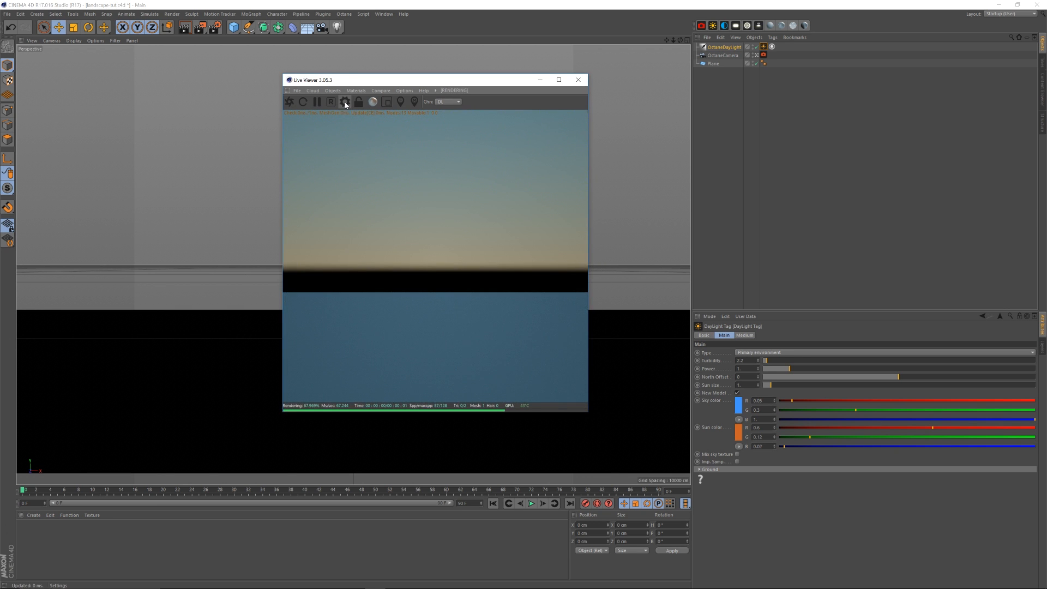
Step: Configure the Octane kernel as Pathtracing with 1000 max samples, diffuse and specular depth 8, and GI clamp 8
{"action": "left_click", "coordinate": [344, 102]}
{"action": "left_click", "coordinate": [26, 36]}
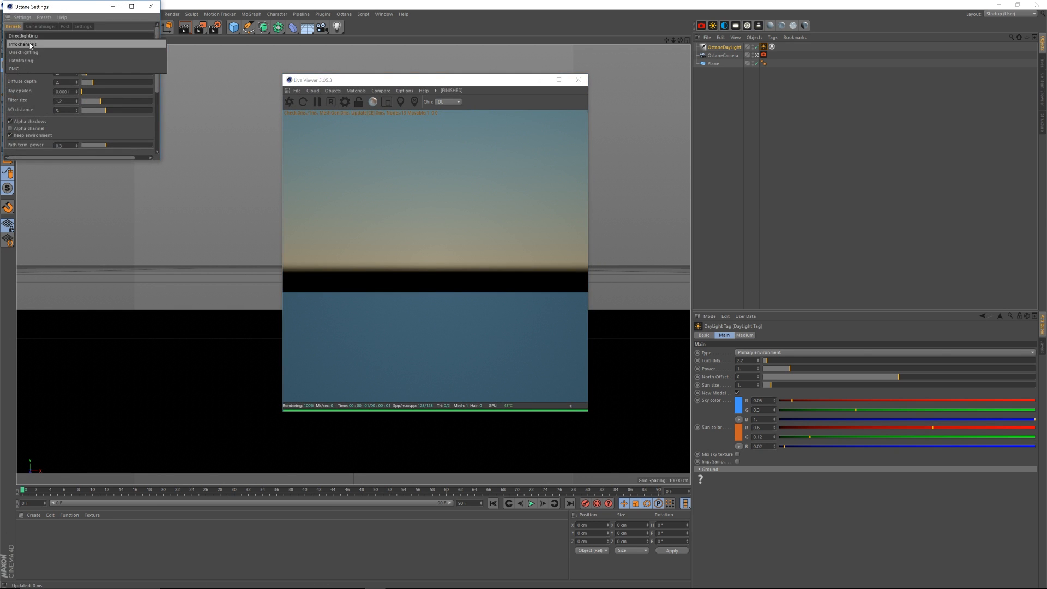
{"action": "left_click", "coordinate": [34, 61]}
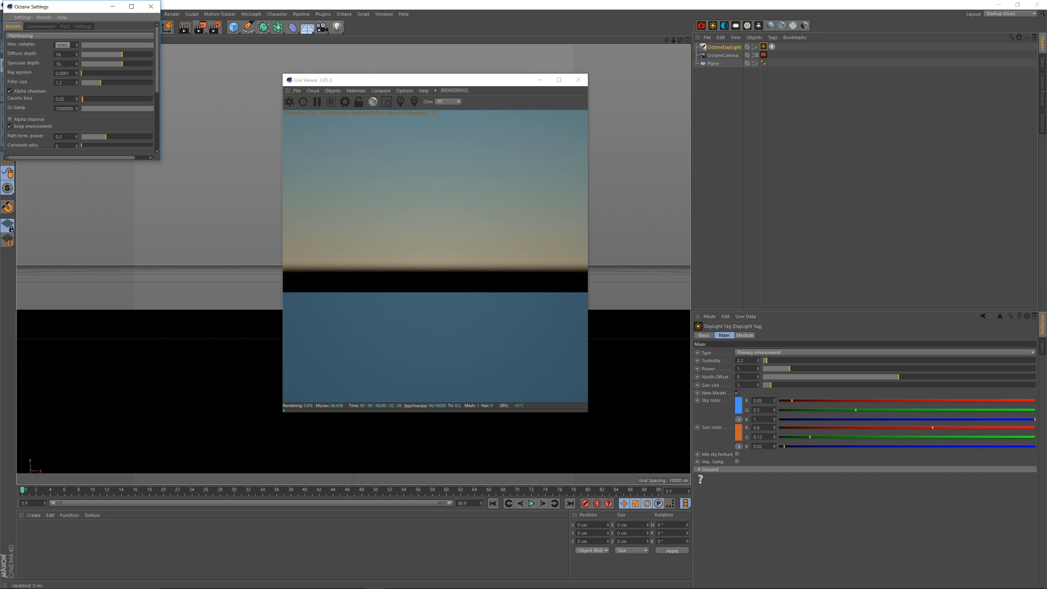
{"action": "type", "text": "1000"}
{"action": "key", "text": "Tab"}
{"action": "type", "text": "8"}
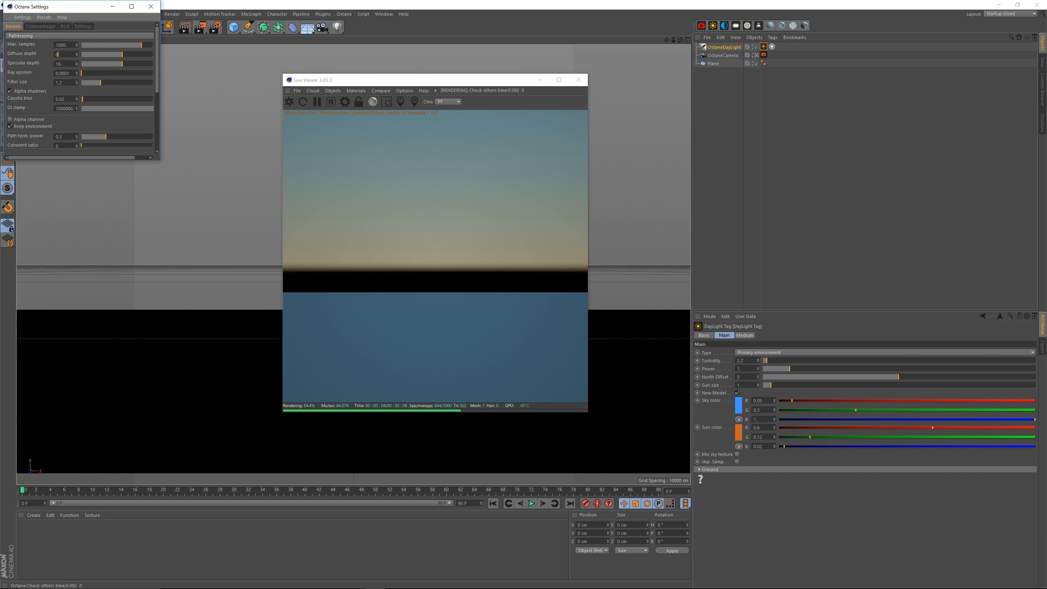
{"action": "key", "text": "Tab"}
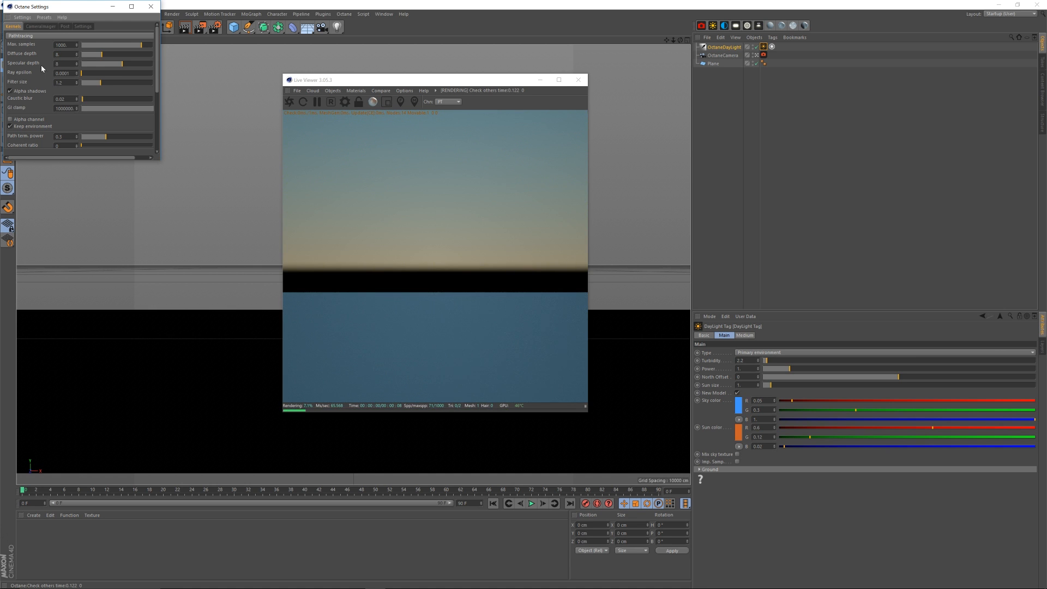
{"action": "left_click_drag", "start_coordinate": [74, 108], "coordinate": [44, 109]}
{"action": "type", "text": "8"}
{"action": "key", "text": "Return"}
{"action": "left_click", "coordinate": [151, 6]}
Step: Reposition the Live Viewer window and enlarge it slightly
{"action": "left_click_drag", "start_coordinate": [390, 83], "coordinate": [396, 63]}
{"action": "left_click_drag", "start_coordinate": [594, 392], "coordinate": [600, 426]}
{"action": "left_click_drag", "start_coordinate": [485, 64], "coordinate": [519, 59]}
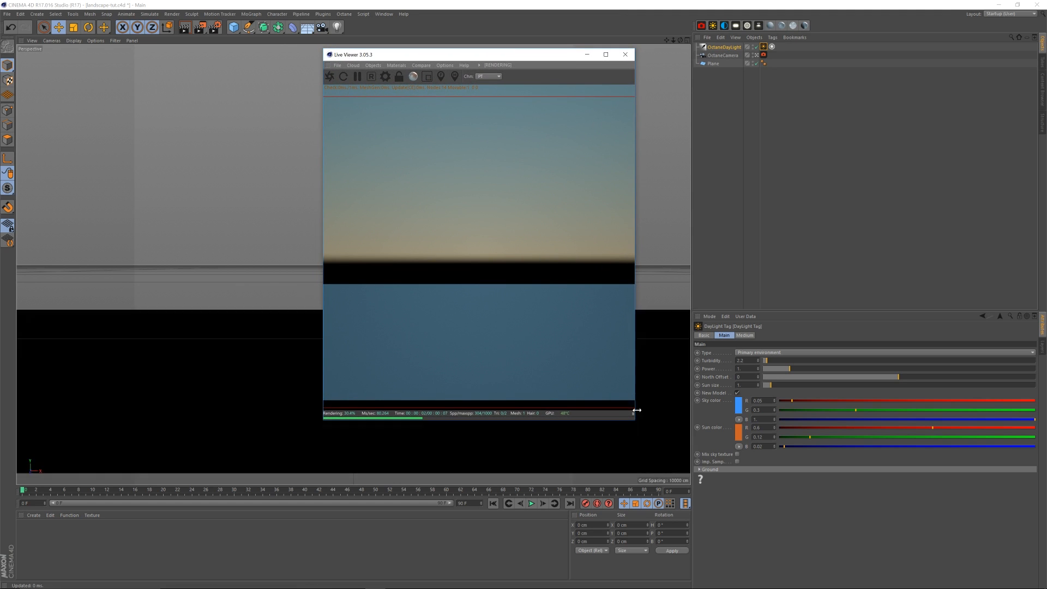
Step: Rotate the Octane Daylight to a heading of 90° and a pitch of -20°
{"action": "left_click", "coordinate": [724, 47]}
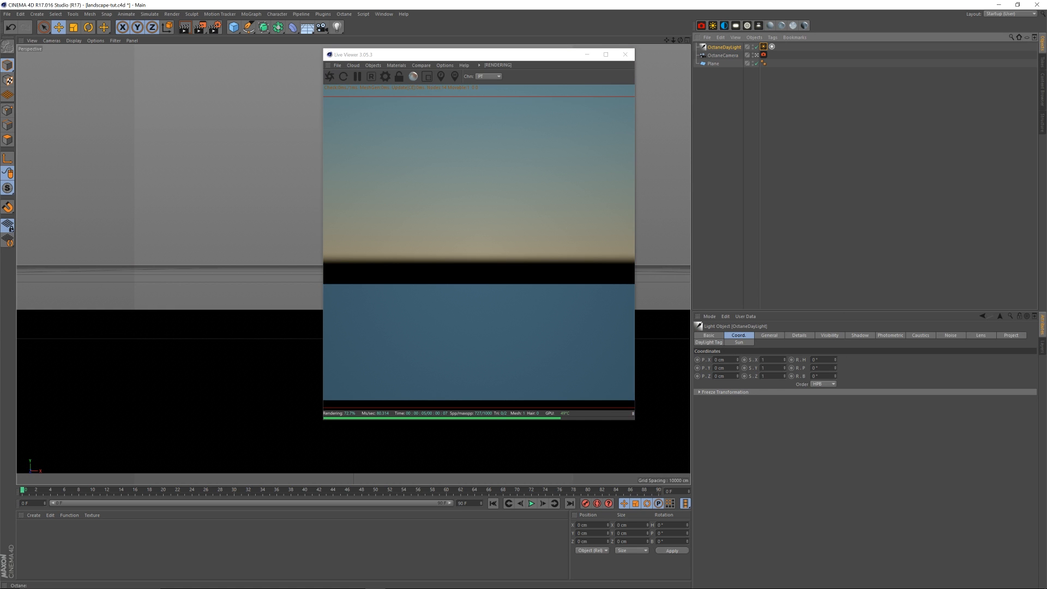
{"action": "double_click", "coordinate": [818, 360]}
{"action": "type", "text": "90"}
{"action": "key", "text": "Return"}
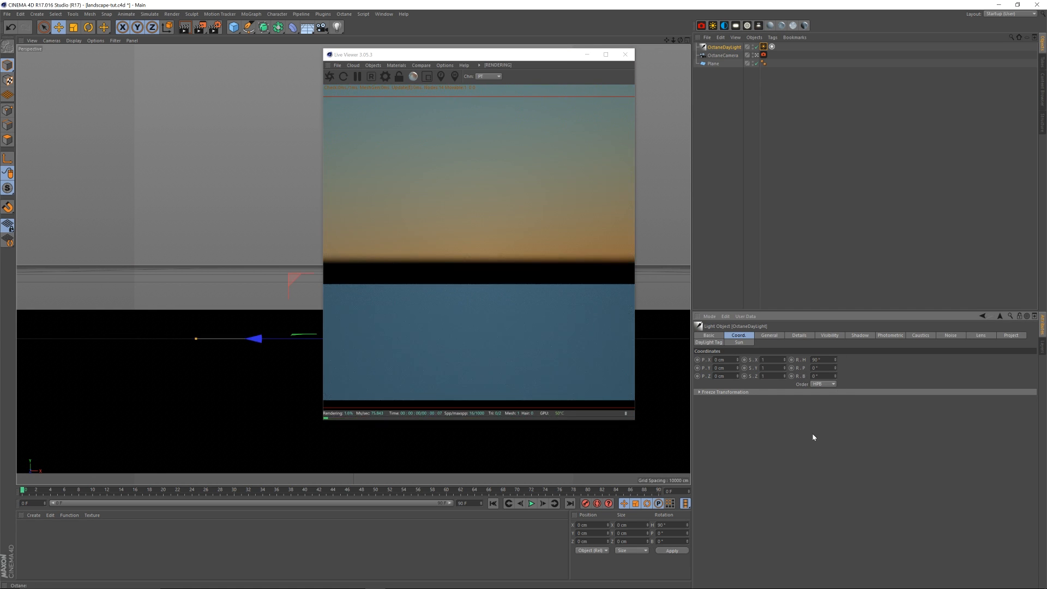
{"action": "mouse_move", "coordinate": [836, 360]}
{"action": "left_mouse_down"}
{"action": "mouse_move", "coordinate": [834, 330]}
{"action": "mouse_move", "coordinate": [839, 361]}
{"action": "left_mouse_up"}
{"action": "double_click", "coordinate": [816, 360]}
{"action": "type", "text": "90"}
{"action": "key", "text": "Return"}
{"action": "left_click_drag", "start_coordinate": [835, 368], "coordinate": [839, 368]}
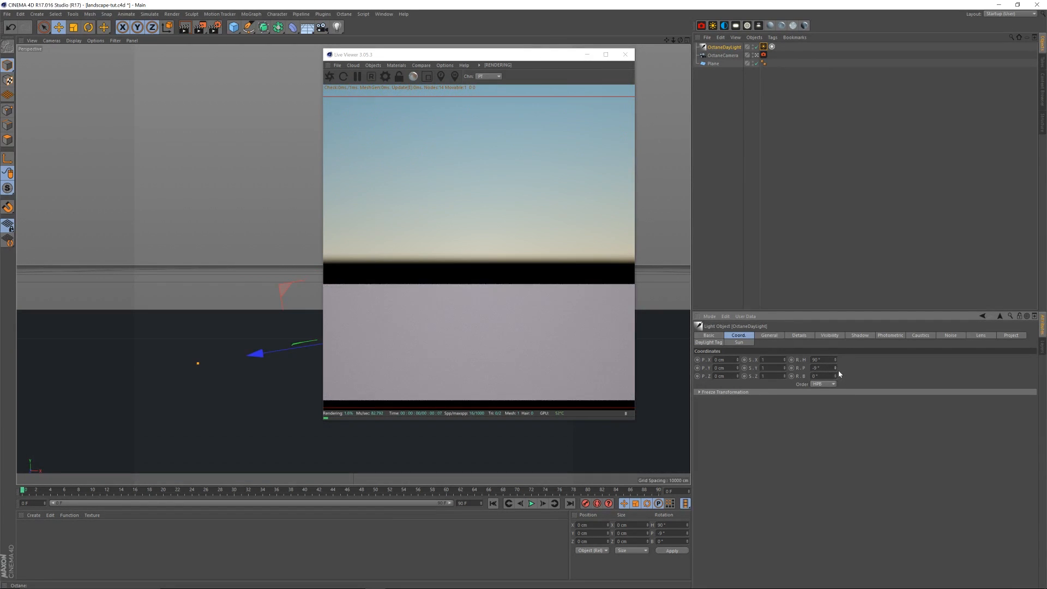
{"action": "type", "text": "-20"}
{"action": "key", "text": "Return"}
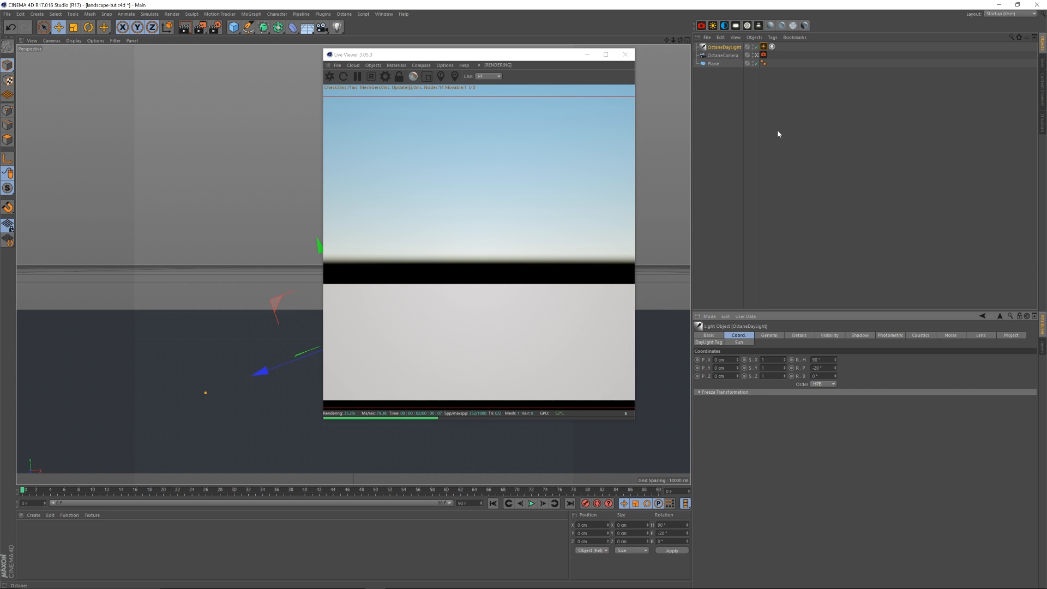
Step: Add a sphere primitive at the scene origin, shifting the Live Viewer as needed
{"action": "left_click_drag", "start_coordinate": [534, 54], "coordinate": [515, 48]}
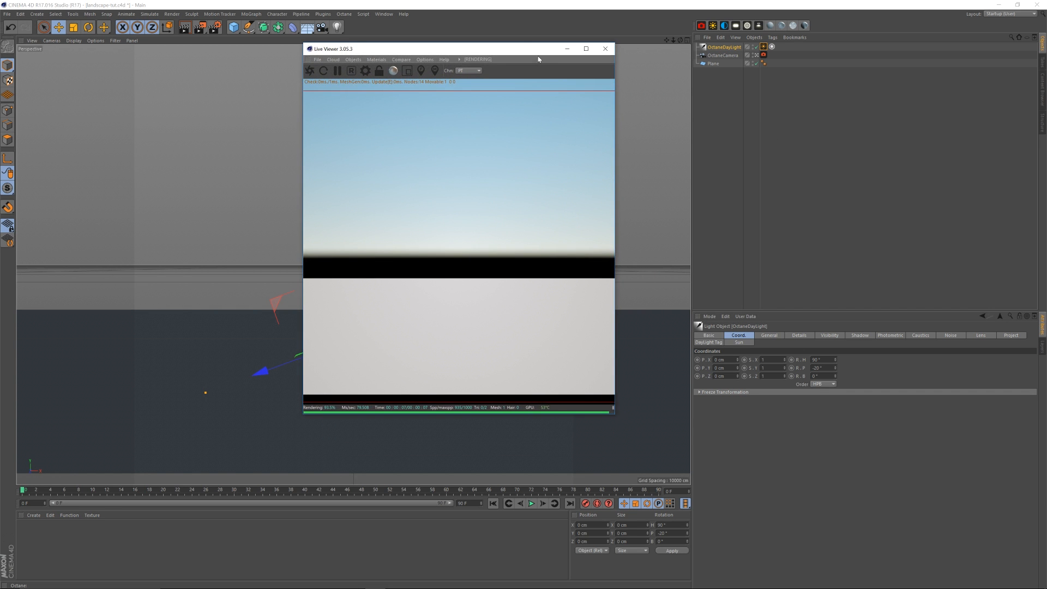
{"action": "left_click_drag", "start_coordinate": [475, 50], "coordinate": [495, 59]}
{"action": "left_click_drag", "start_coordinate": [234, 27], "coordinate": [401, 53]}
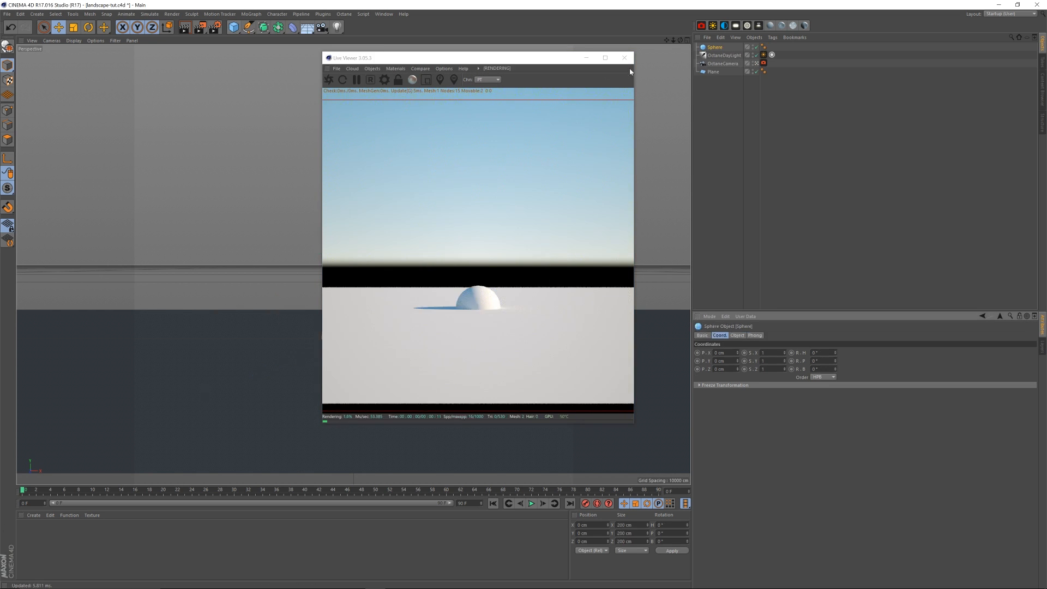
{"action": "left_click_drag", "start_coordinate": [528, 59], "coordinate": [494, 58]}
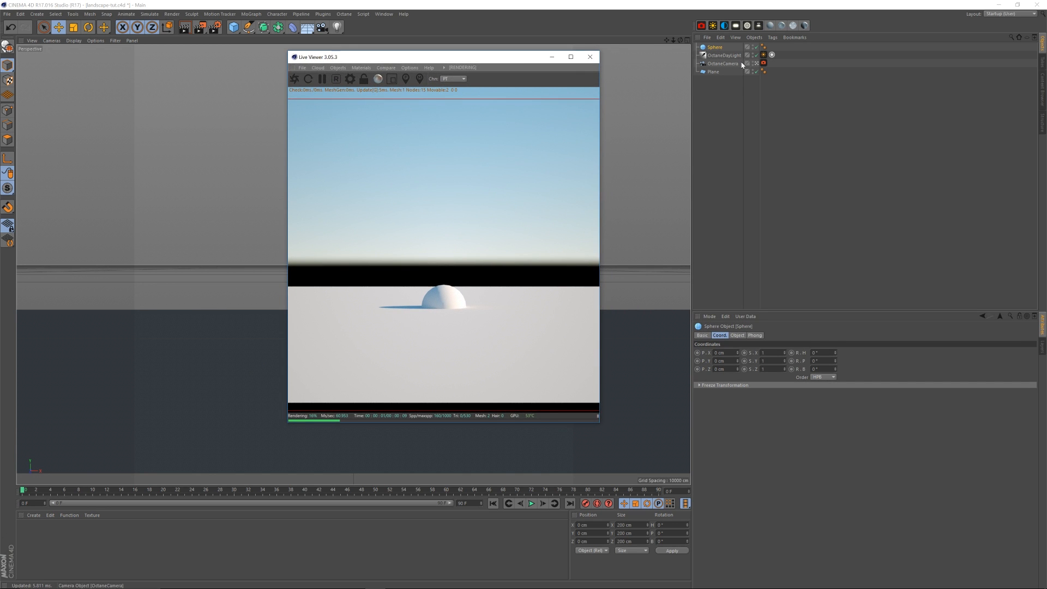
Step: Disable Render Perfect on the sphere and set its radius to 25 cm with 48 segments
{"action": "left_click", "coordinate": [713, 48]}
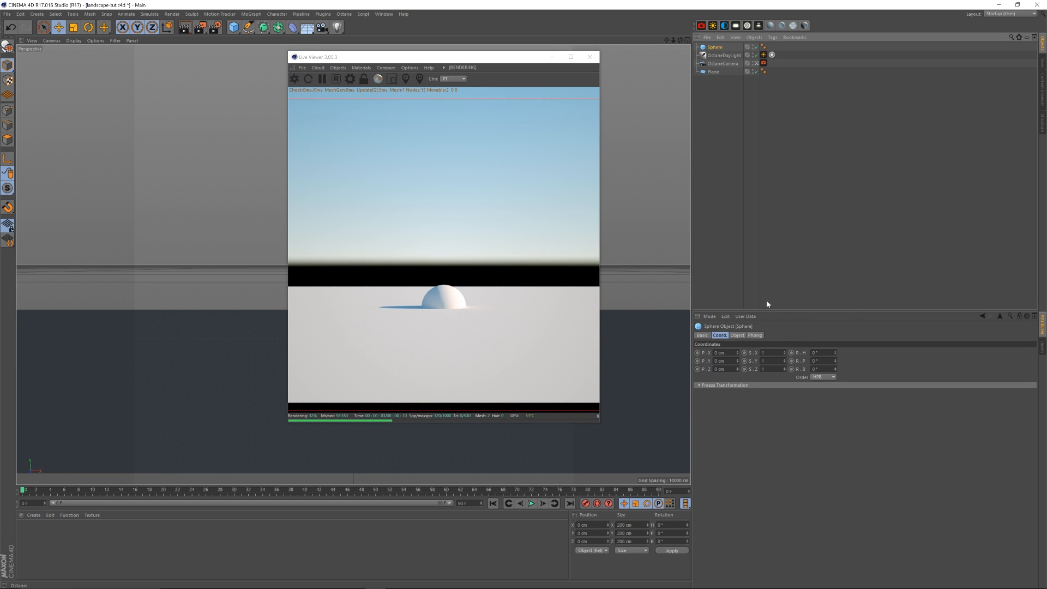
{"action": "left_click", "coordinate": [737, 335]}
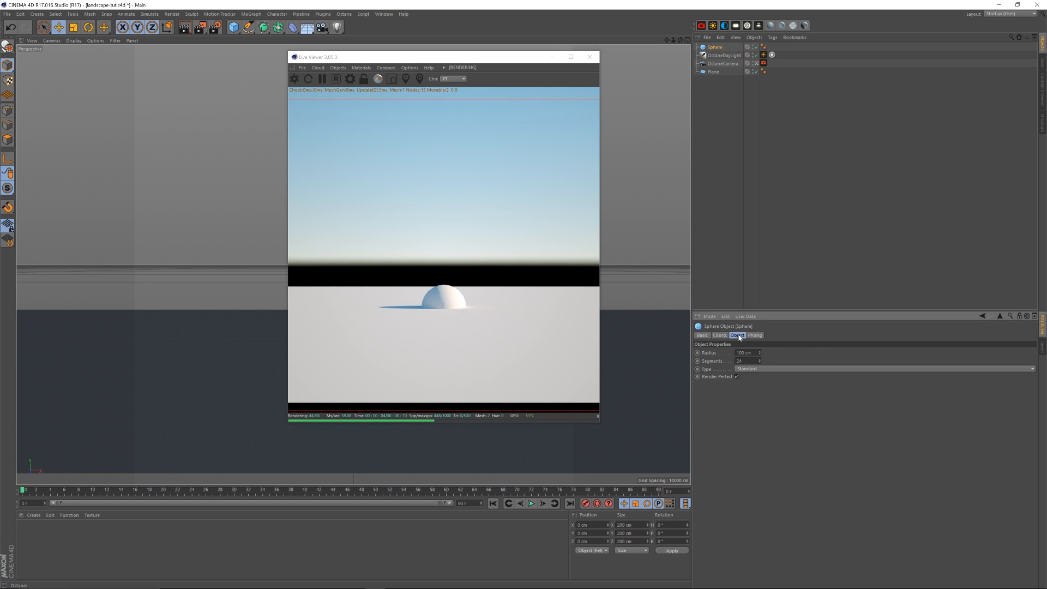
{"action": "left_click", "coordinate": [736, 376]}
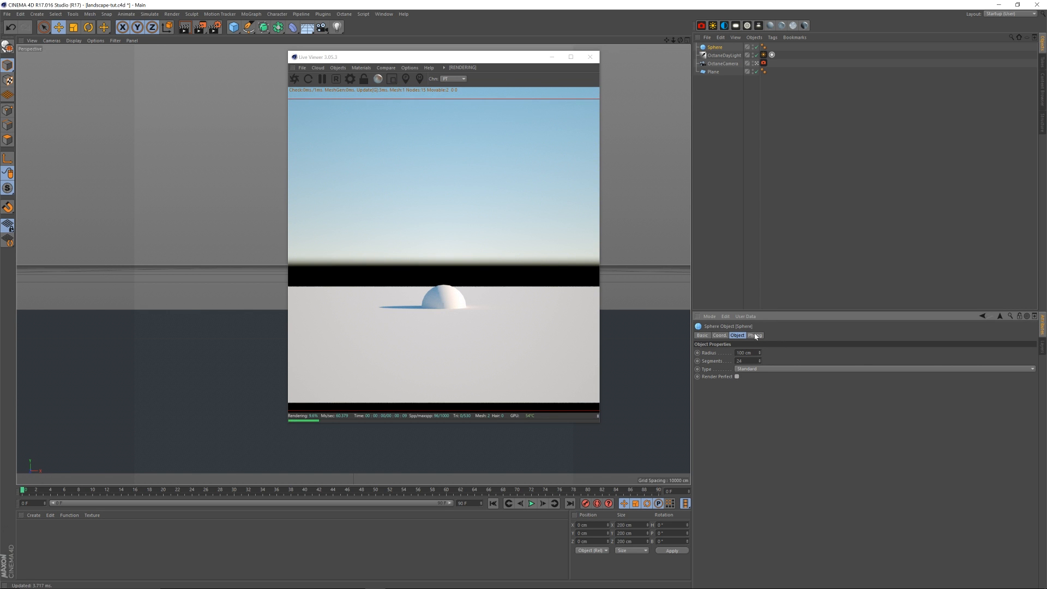
{"action": "double_click", "coordinate": [741, 353]}
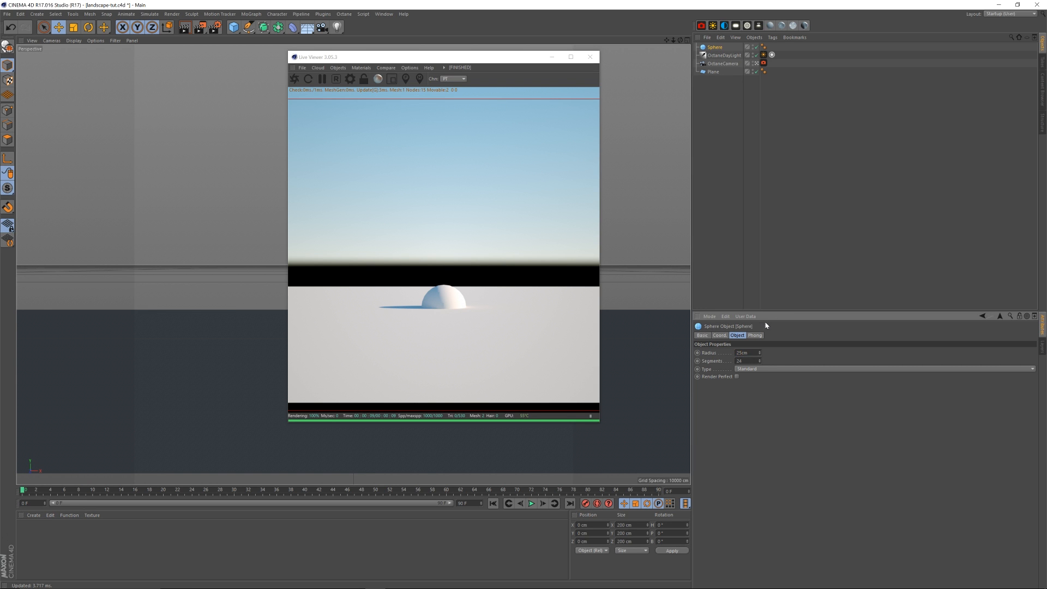
{"action": "key", "text": "Tab"}
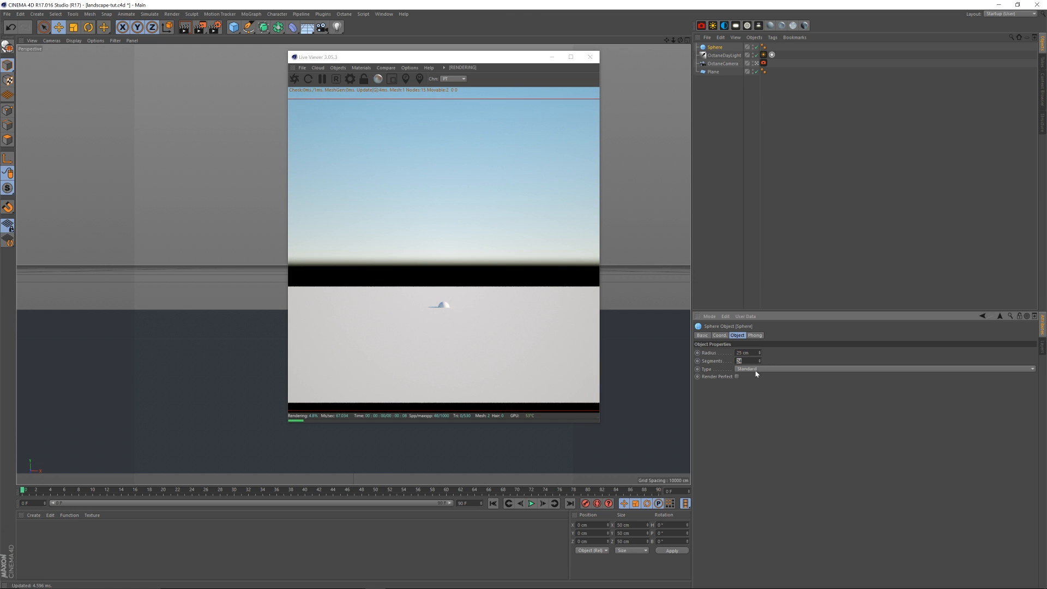
{"action": "type", "text": "48"}
Step: Add a second sphere with a 160 cm radius and 80 segments, and disable its Render Perfect option
{"action": "left_click_drag", "start_coordinate": [234, 28], "coordinate": [397, 53]}
{"action": "double_click", "coordinate": [740, 352]}
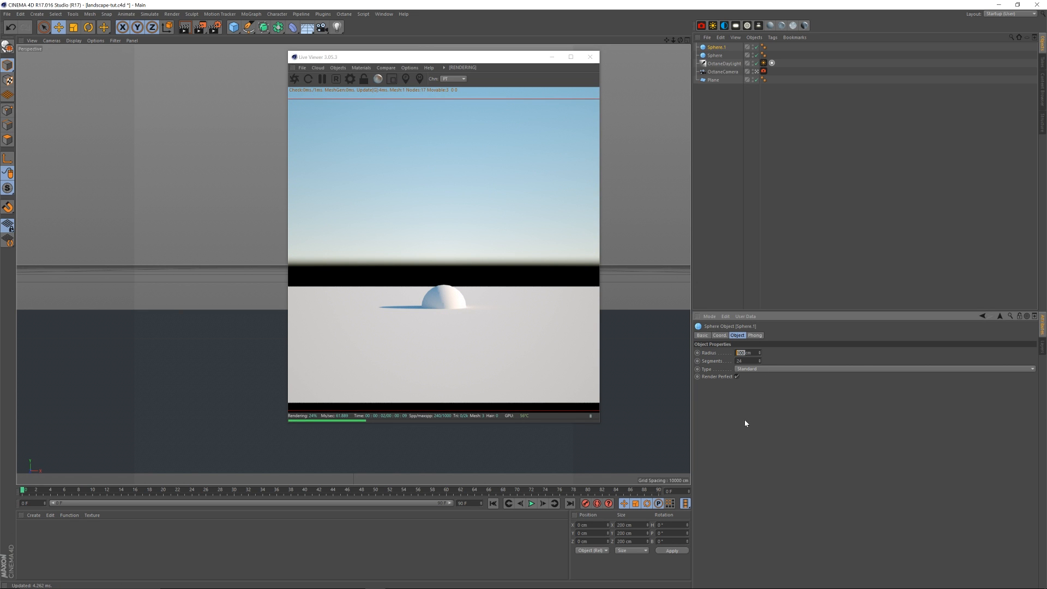
{"action": "type", "text": "160"}
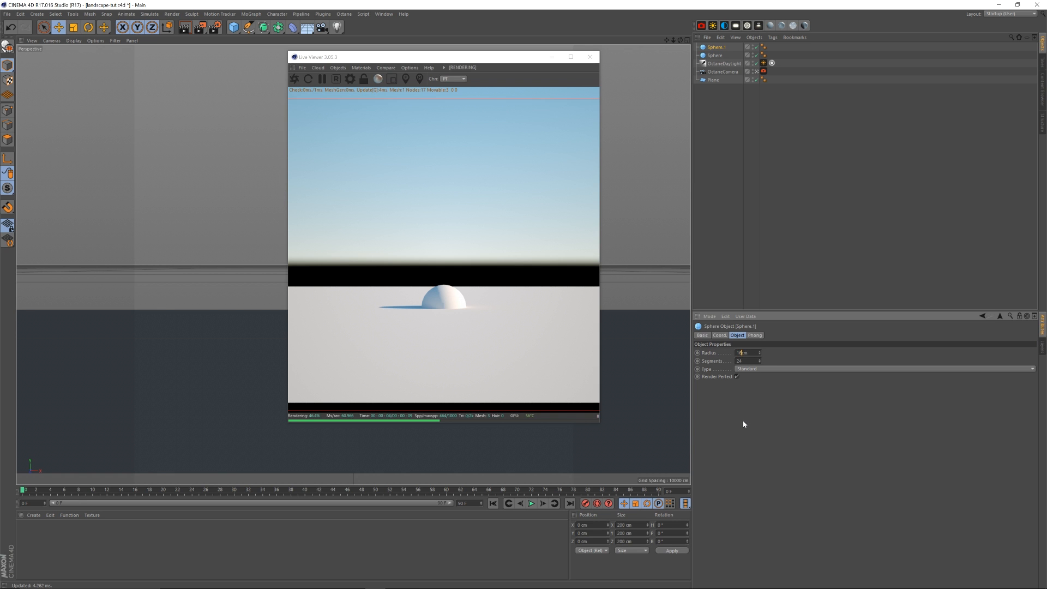
{"action": "key", "text": "Return"}
{"action": "left_click", "coordinate": [737, 377]}
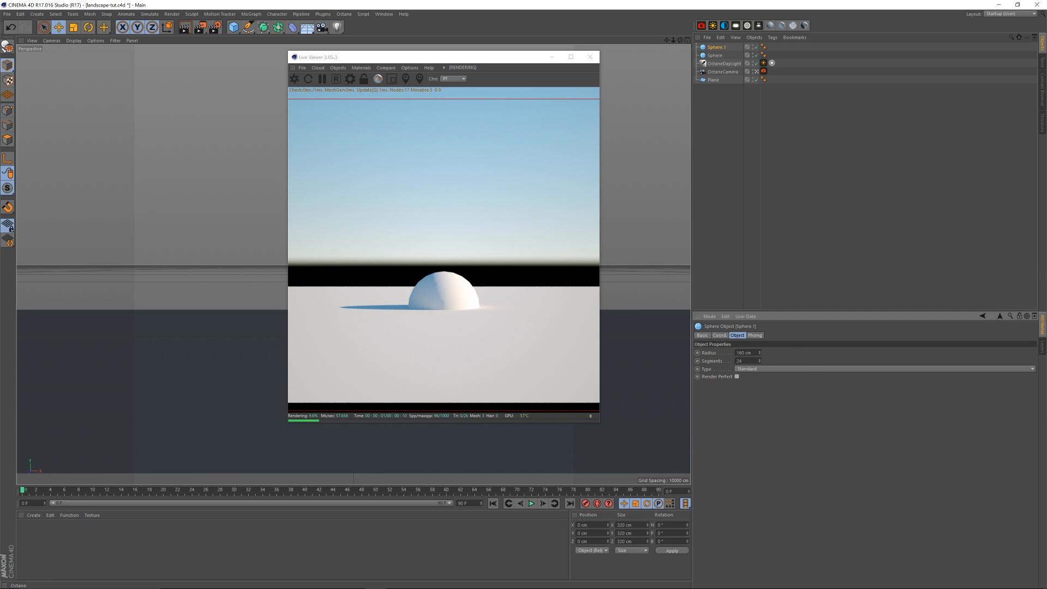
{"action": "type", "text": "80"}
{"action": "key", "text": "Return"}
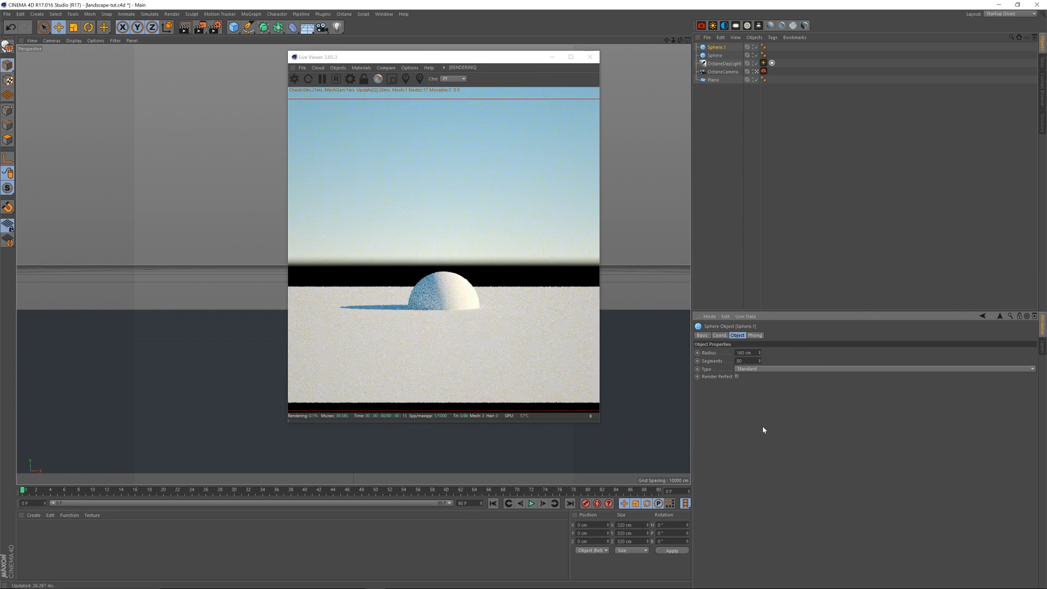
Step: Group both spheres under a null named Orb and move the Live Viewer aside to uncover them in the viewport
{"action": "left_click", "coordinate": [718, 56]}
{"action": "left_click", "coordinate": [722, 56], "text": "ctrl"}
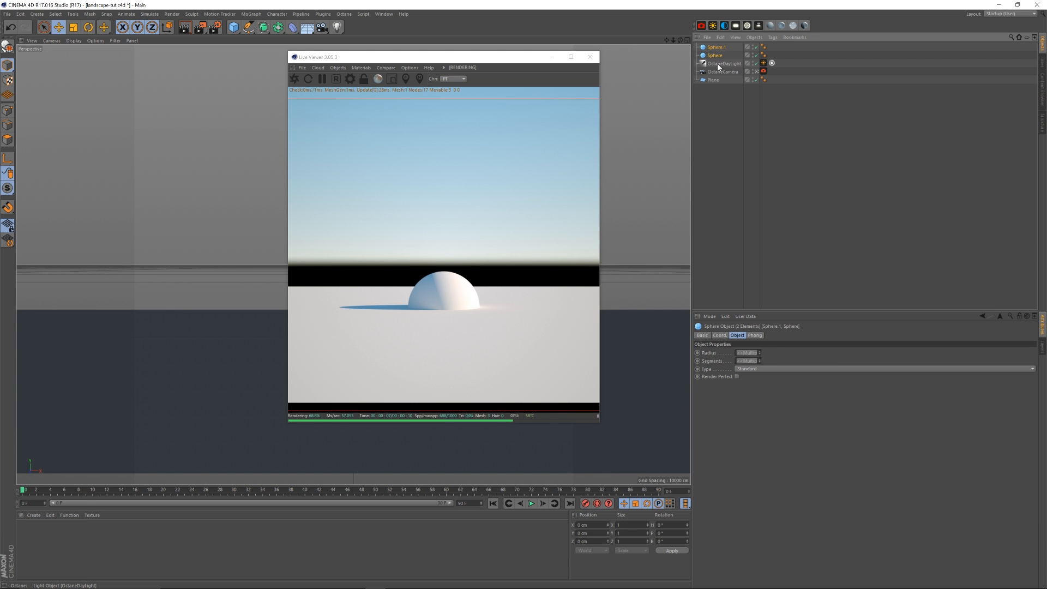
{"action": "key", "text": "alt+g"}
{"action": "double_click", "coordinate": [713, 47]}
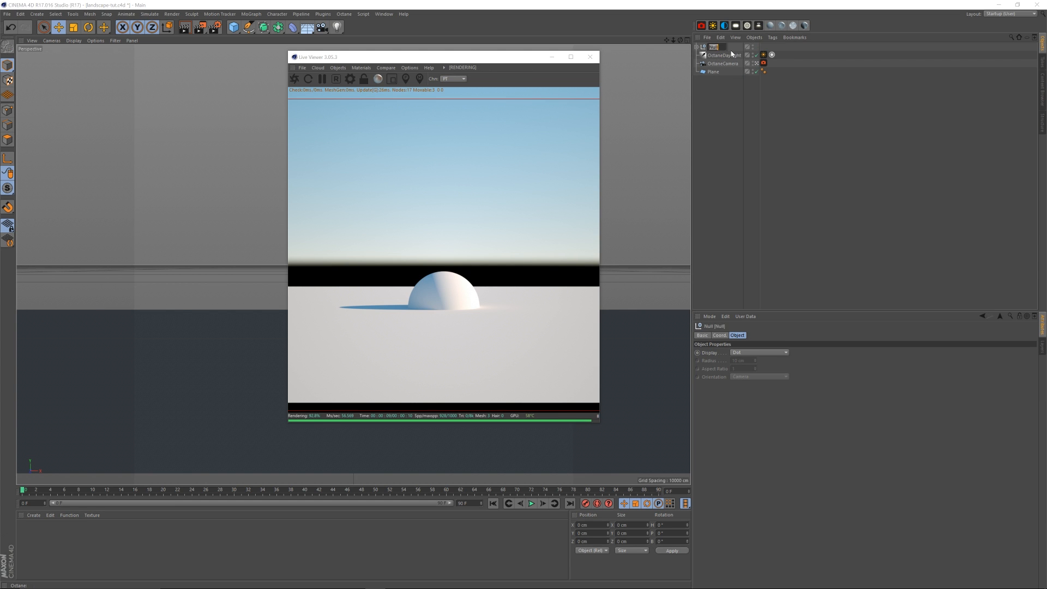
{"action": "type", "text": "Orb"}
{"action": "key", "text": "Return"}
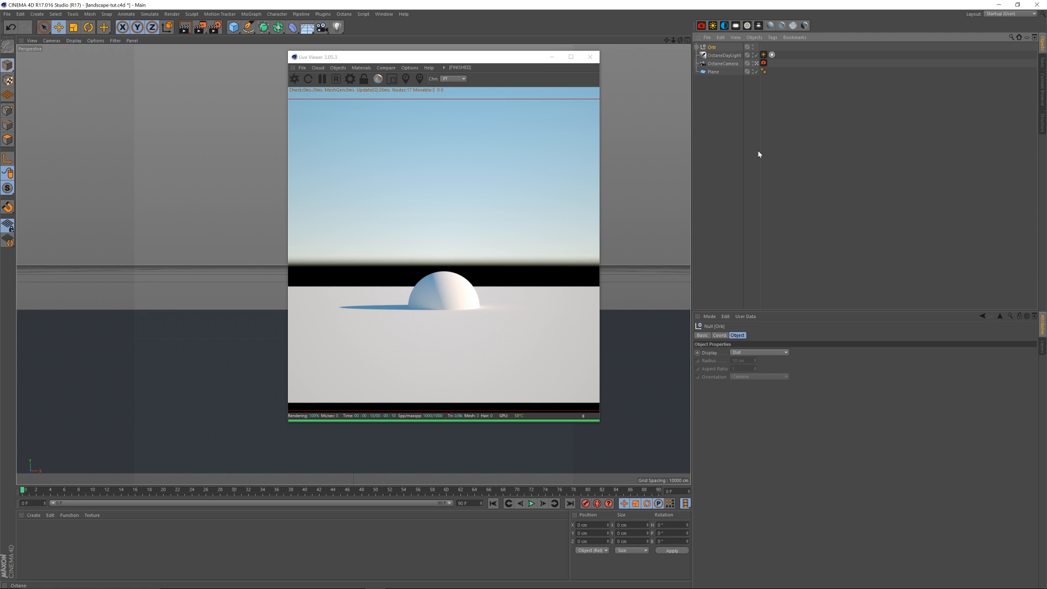
{"action": "left_click_drag", "start_coordinate": [493, 61], "coordinate": [625, 73]}
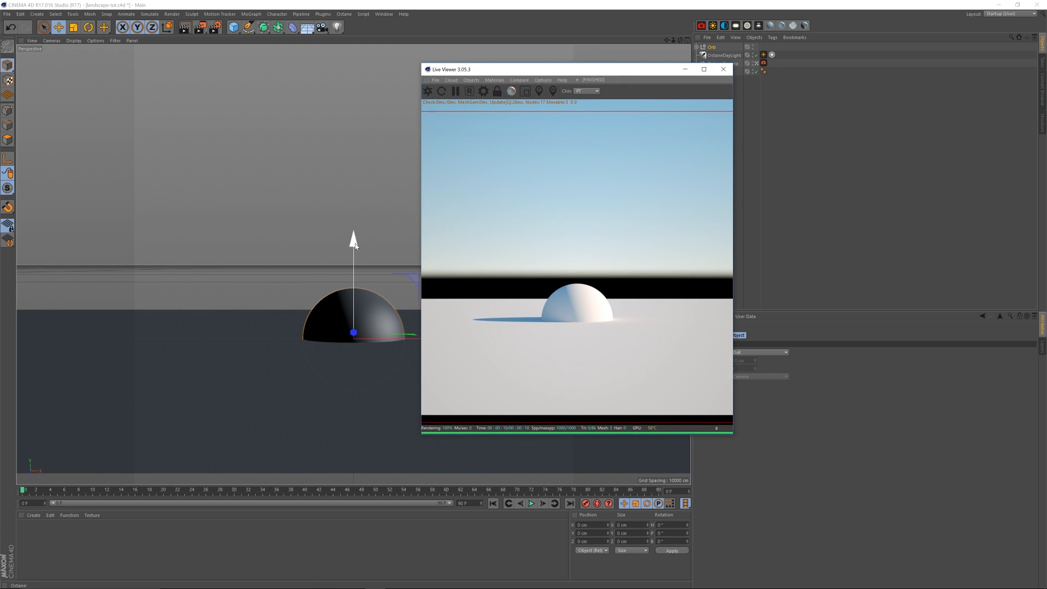
Step: Raise the Orb null along Y to about 293 cm so it floats above the plane, and show all four viewports
{"action": "left_click_drag", "start_coordinate": [354, 248], "coordinate": [358, 156]}
{"action": "left_click_drag", "start_coordinate": [551, 73], "coordinate": [793, 135]}
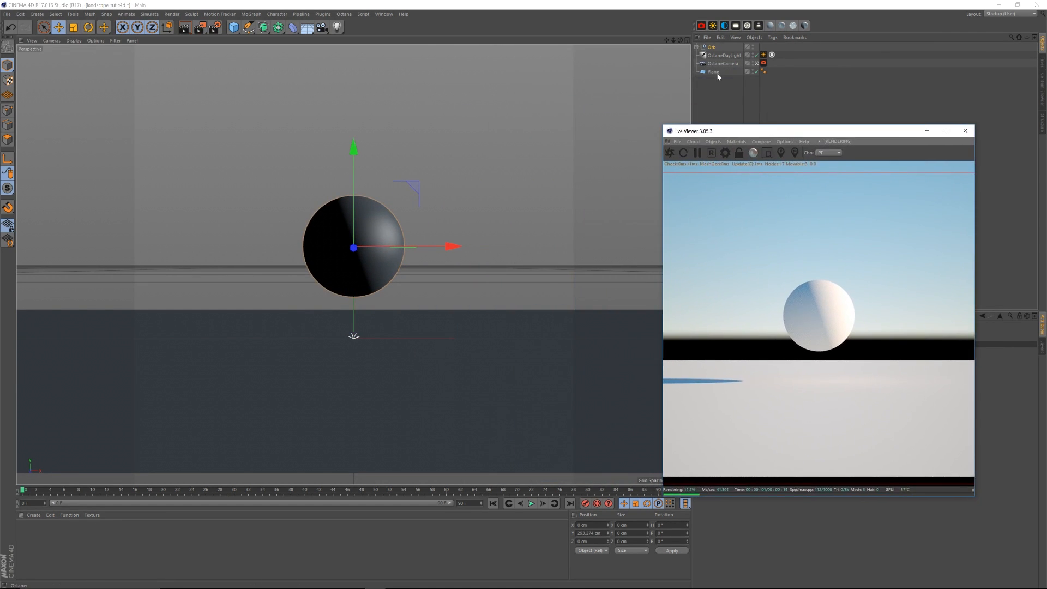
{"action": "left_click", "coordinate": [687, 40]}
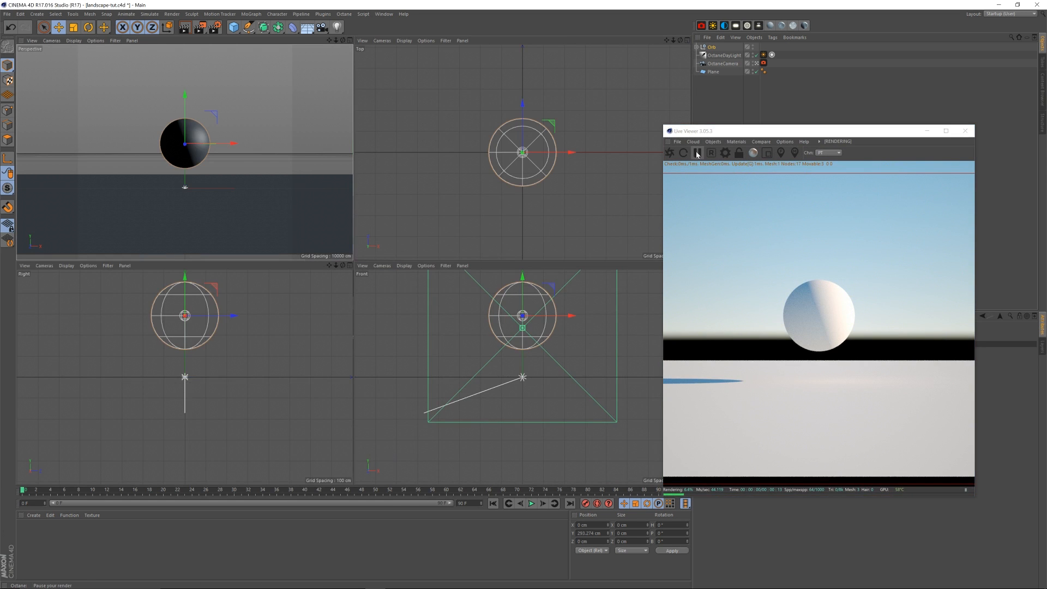
{"action": "left_click_drag", "start_coordinate": [731, 131], "coordinate": [153, 103]}
{"action": "left_click_drag", "start_coordinate": [673, 267], "coordinate": [677, 294]}
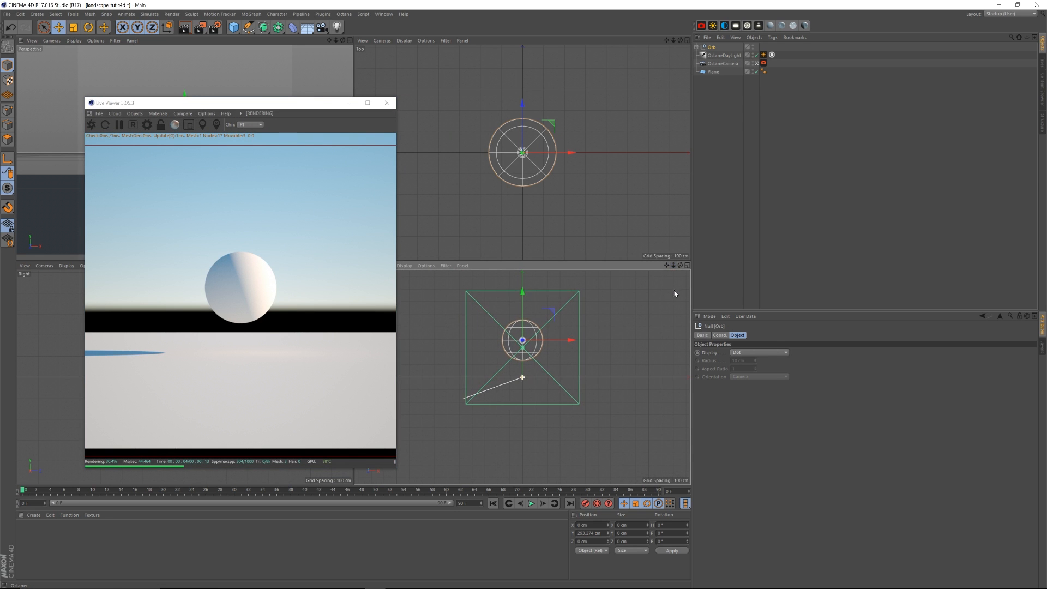
{"action": "left_click_drag", "start_coordinate": [522, 299], "coordinate": [523, 305]}
{"action": "key", "text": "ctrl+z"}
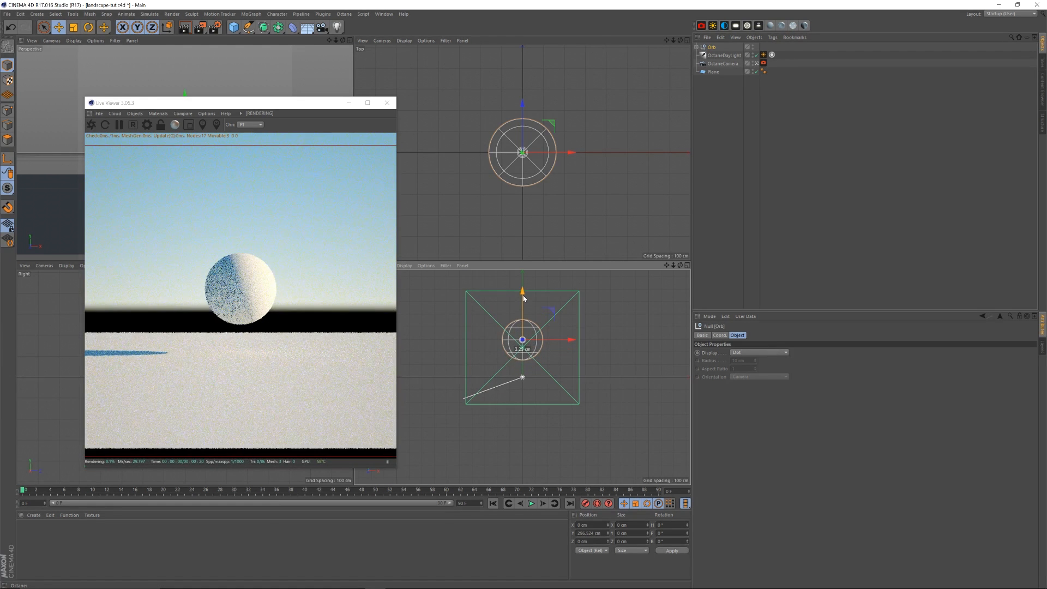
{"action": "left_click_drag", "start_coordinate": [281, 105], "coordinate": [541, 73]}
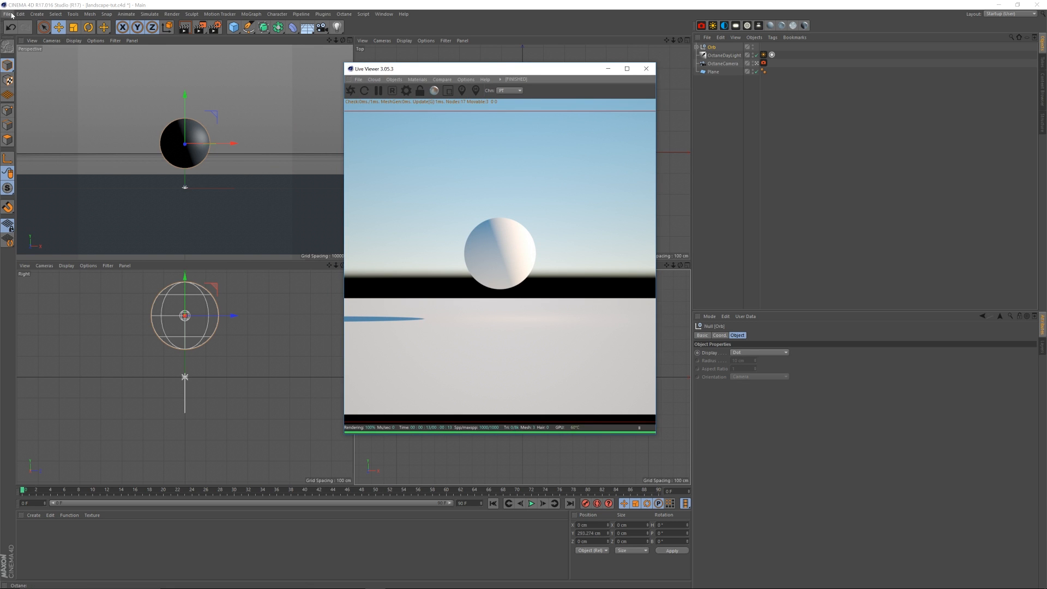
Step: Switch to Chrome, review the xoio-air page offering 3D scanned people, and return to Cinema 4D
{"action": "mouse_move", "coordinate": [291, 578]}
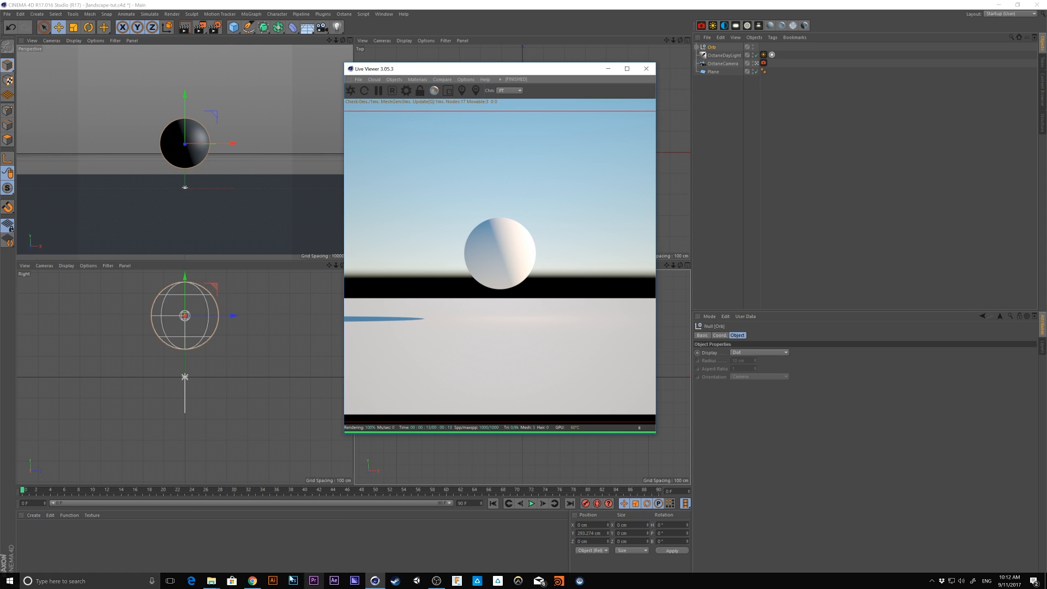
{"action": "left_click", "coordinate": [253, 582]}
{"action": "left_click", "coordinate": [579, 29]}
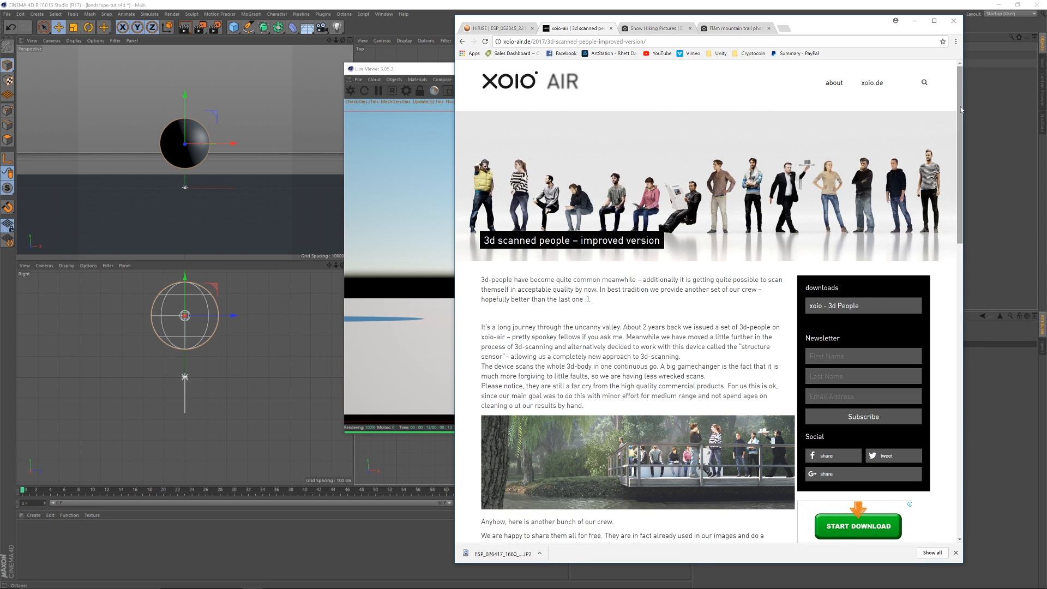
{"action": "scroll", "coordinate": [898, 246], "scroll_direction": "down", "scroll_amount": 1}
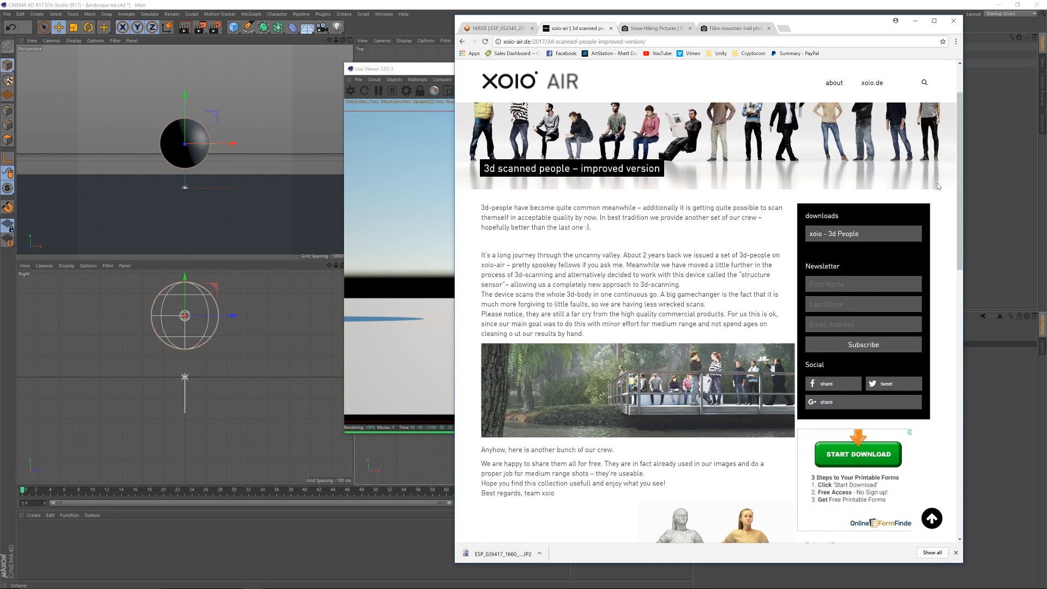
{"action": "scroll", "coordinate": [962, 224], "scroll_direction": "down", "scroll_amount": 2}
{"action": "scroll", "coordinate": [962, 224], "scroll_direction": "down", "scroll_amount": 2}
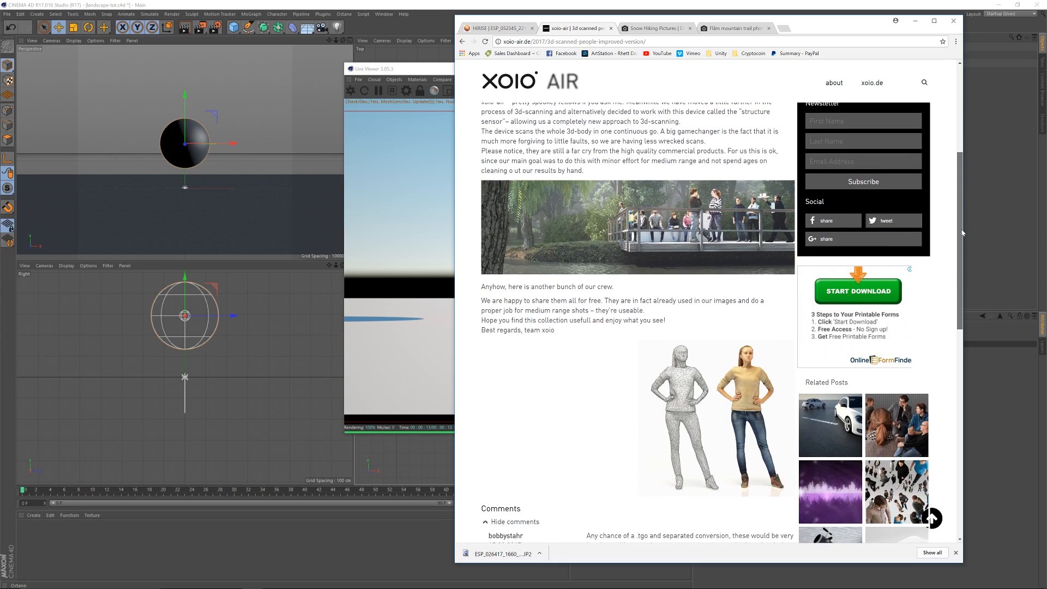
{"action": "scroll", "coordinate": [943, 142], "scroll_direction": "up", "scroll_amount": 5}
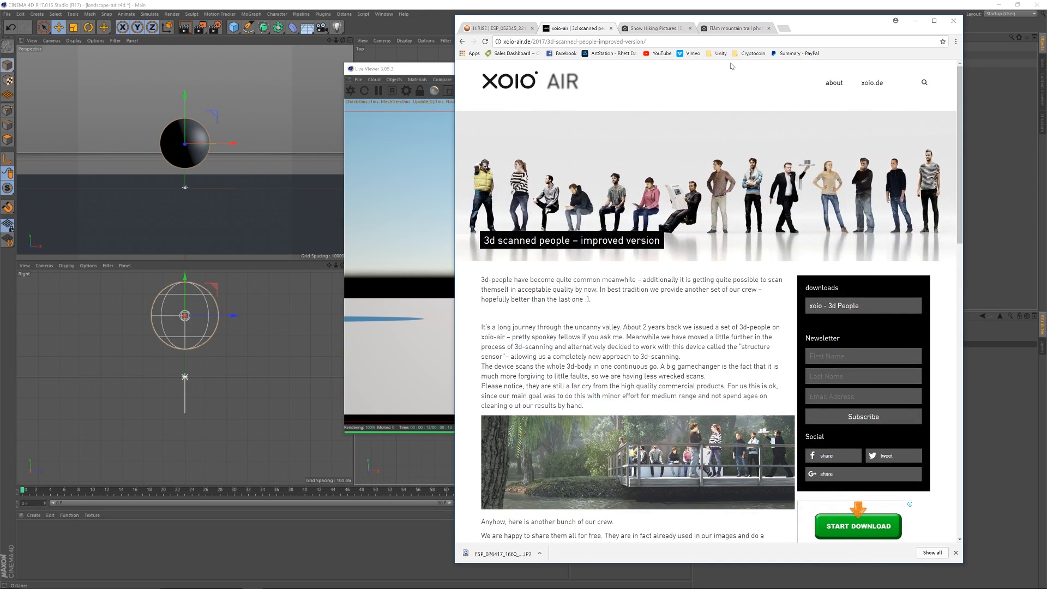
{"action": "left_click", "coordinate": [998, 168]}
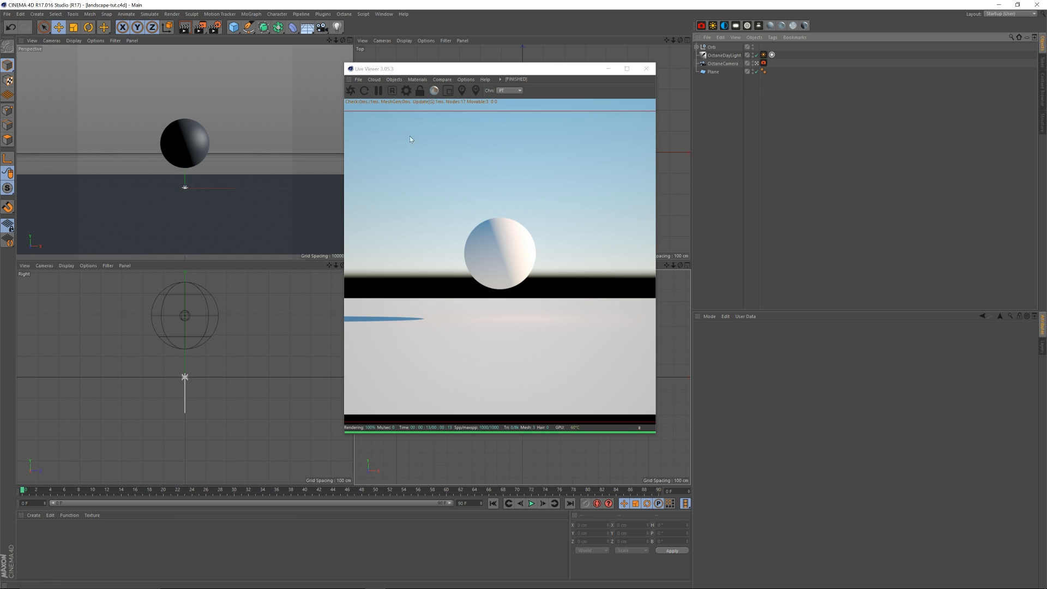
Step: Open xoio_People_Collection_OBJ.obj from 3D_Assets > People > xoio_3d_people_collection, accepting the import settings
{"action": "left_click", "coordinate": [7, 14]}
{"action": "left_click", "coordinate": [22, 33]}
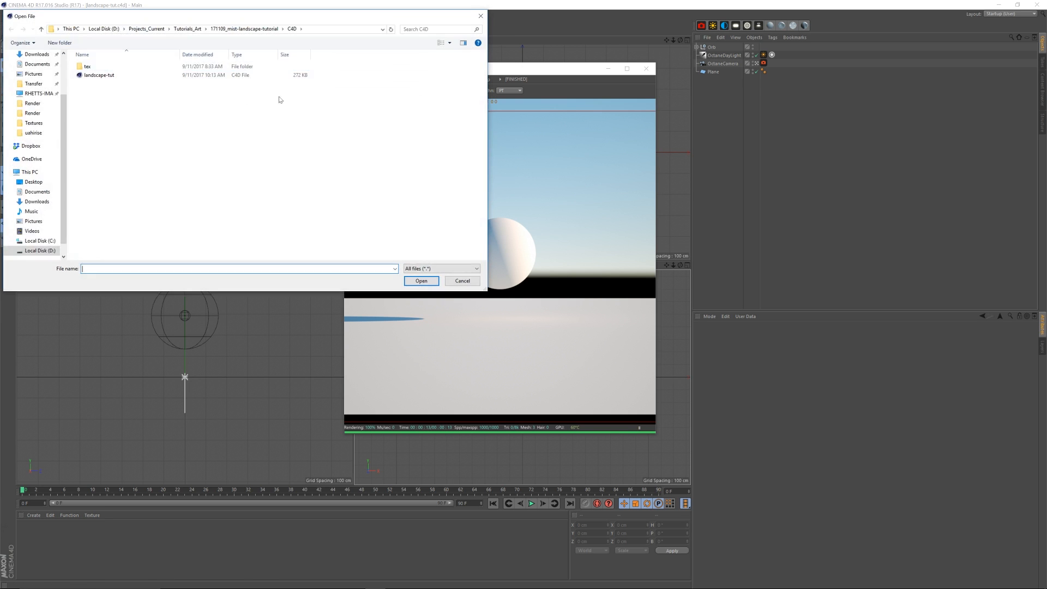
{"action": "scroll", "coordinate": [35, 93], "scroll_direction": "up", "scroll_amount": 2}
{"action": "left_click", "coordinate": [36, 90]}
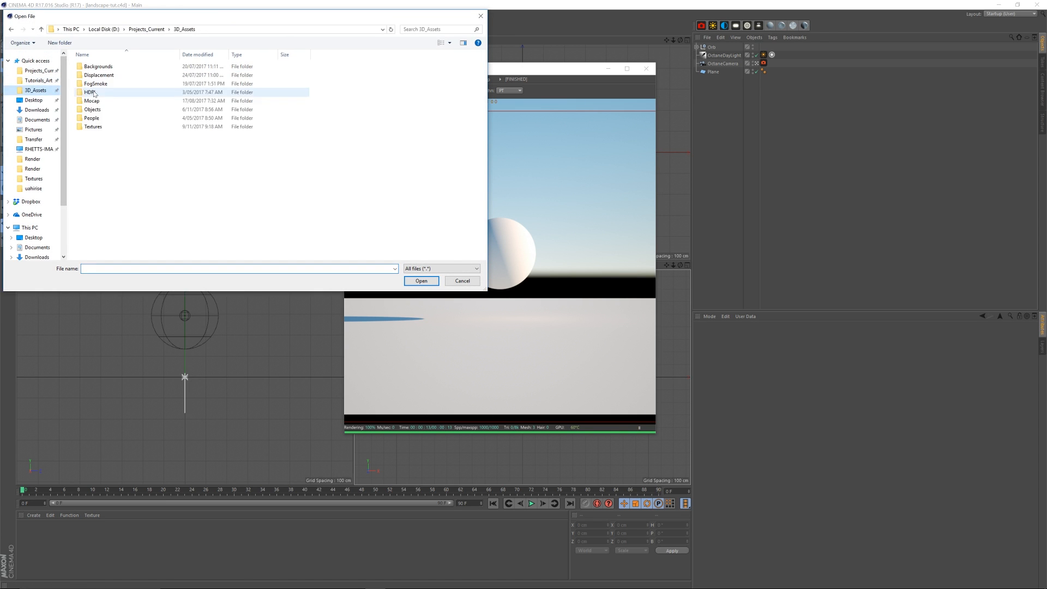
{"action": "double_click", "coordinate": [93, 117]}
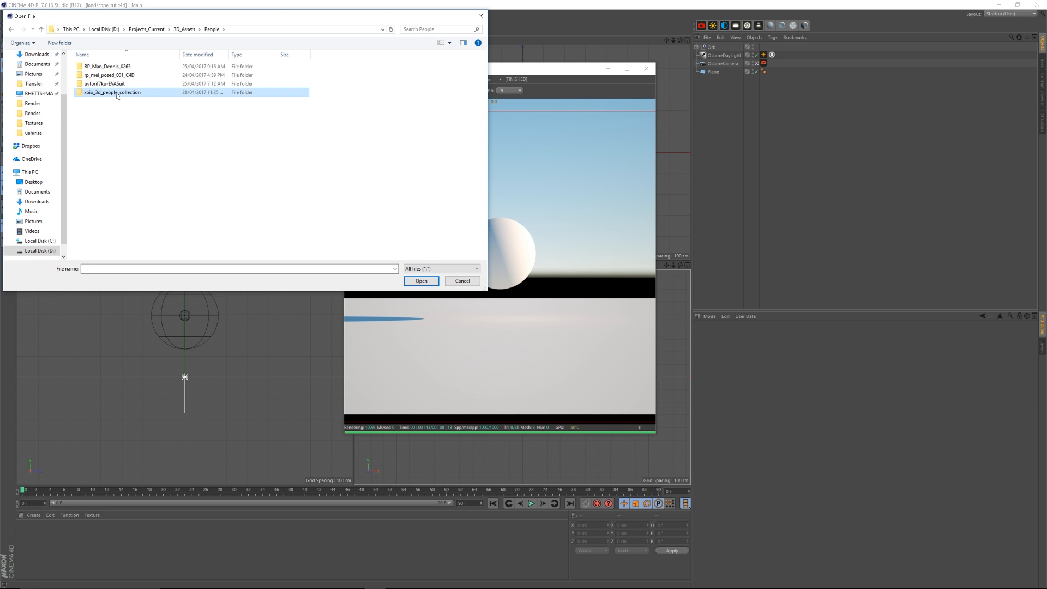
{"action": "double_click", "coordinate": [115, 93]}
{"action": "double_click", "coordinate": [127, 119]}
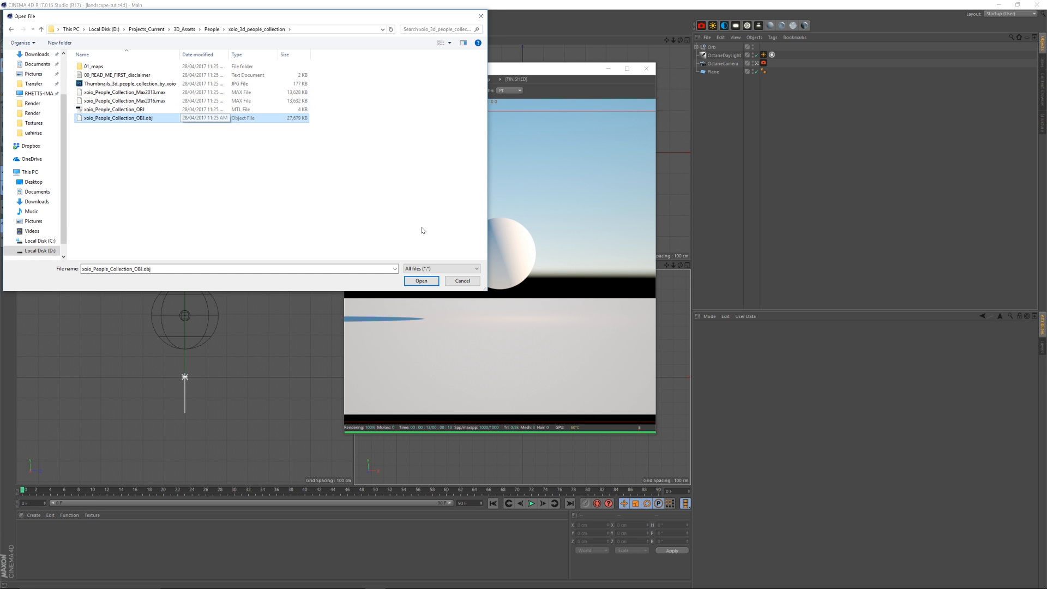
{"action": "left_click", "coordinate": [419, 364]}
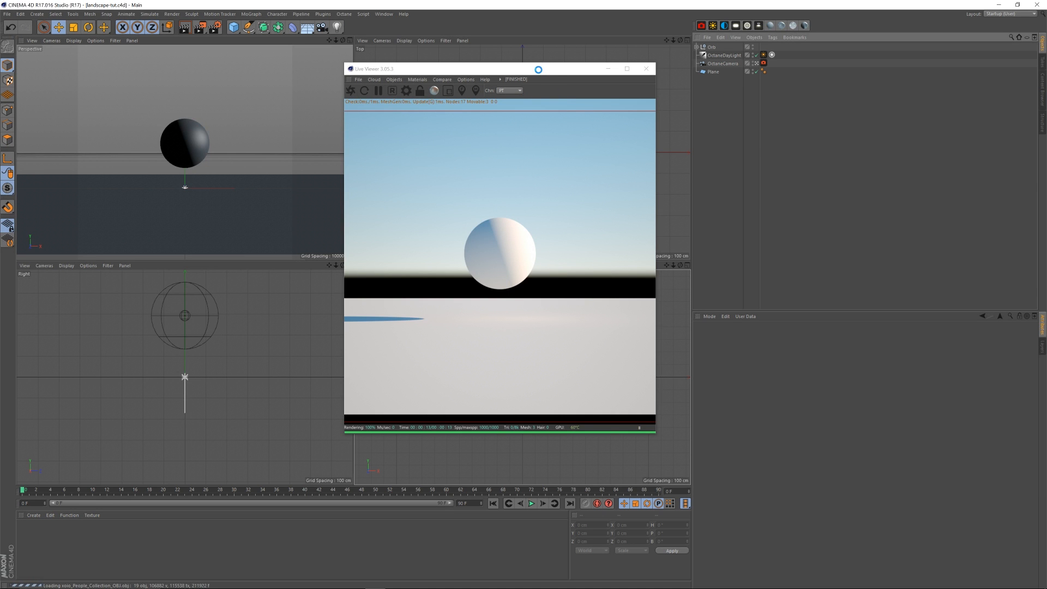
Step: Copy the standing man beside the platform from the people collection and paste him into the landscape-tut project
{"action": "left_click_drag", "start_coordinate": [397, 69], "coordinate": [774, 134]}
{"action": "right_click_drag", "start_coordinate": [411, 304], "coordinate": [500, 268], "text": "alt"}
{"action": "left_click_drag", "start_coordinate": [500, 268], "coordinate": [421, 309], "text": "alt"}
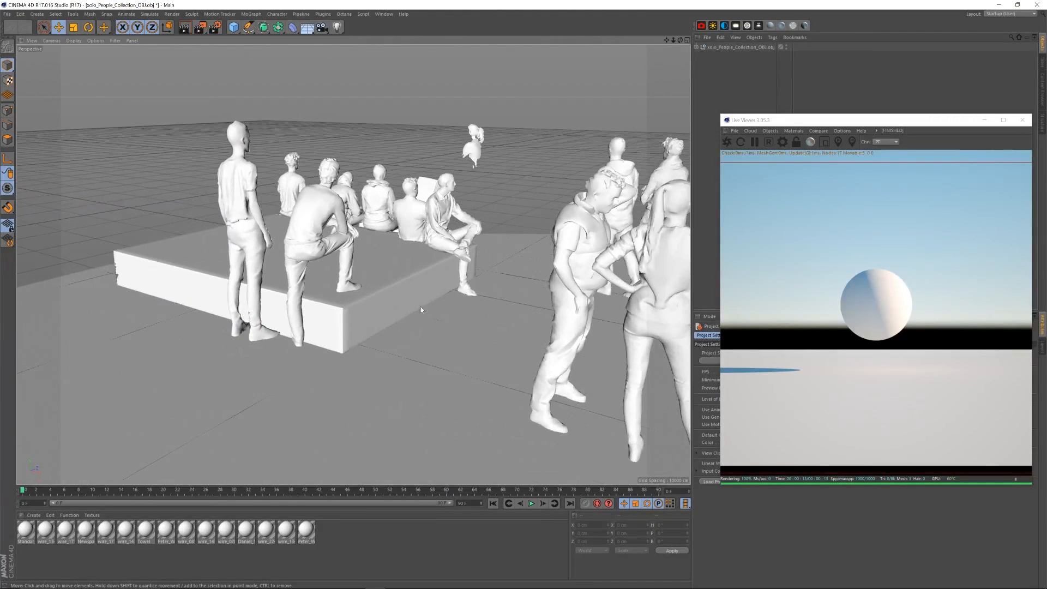
{"action": "left_click", "coordinate": [252, 224]}
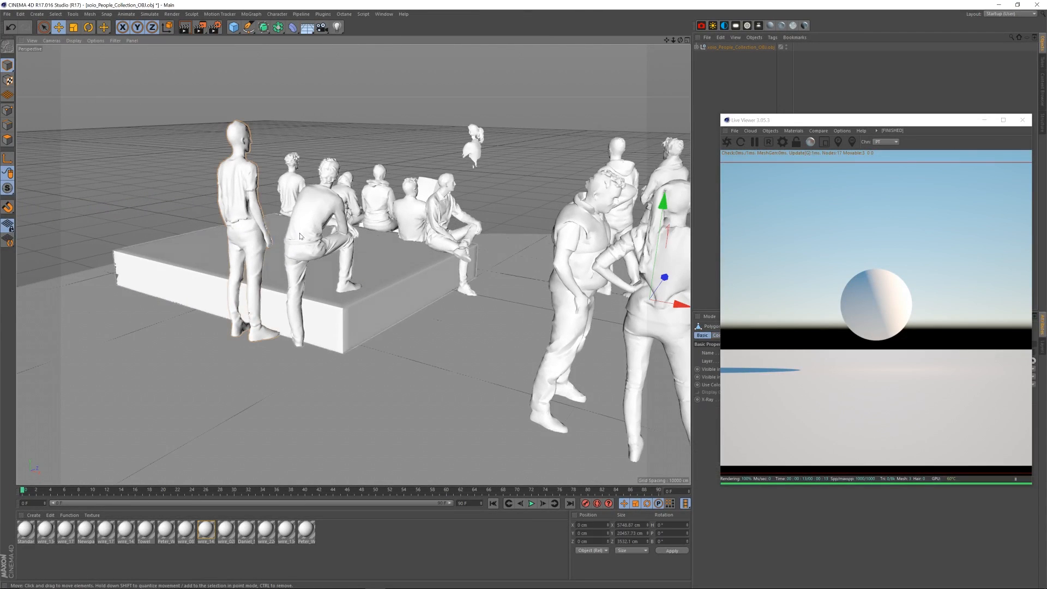
{"action": "left_click", "coordinate": [698, 48]}
{"action": "left_click_drag", "start_coordinate": [783, 123], "coordinate": [333, 140]}
{"action": "left_click", "coordinate": [384, 14]}
{"action": "left_click", "coordinate": [406, 216]}
{"action": "key", "text": "ctrl+v"}
{"action": "left_click_drag", "start_coordinate": [419, 140], "coordinate": [536, 155]}
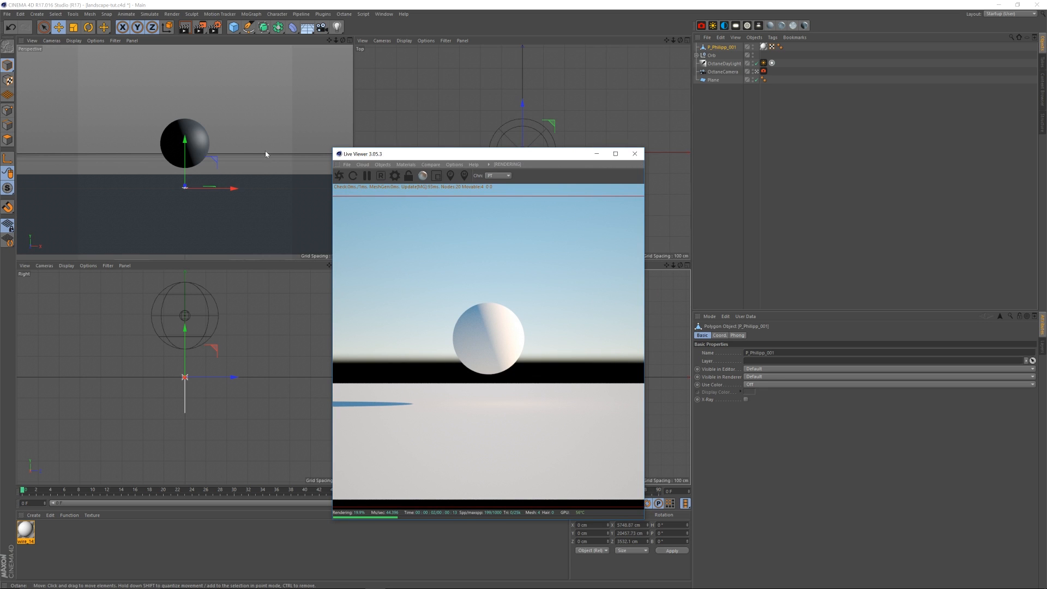
Step: Leave the OctaneCamera view and locate the pasted man in the perspective and top views
{"action": "left_click", "coordinate": [724, 71]}
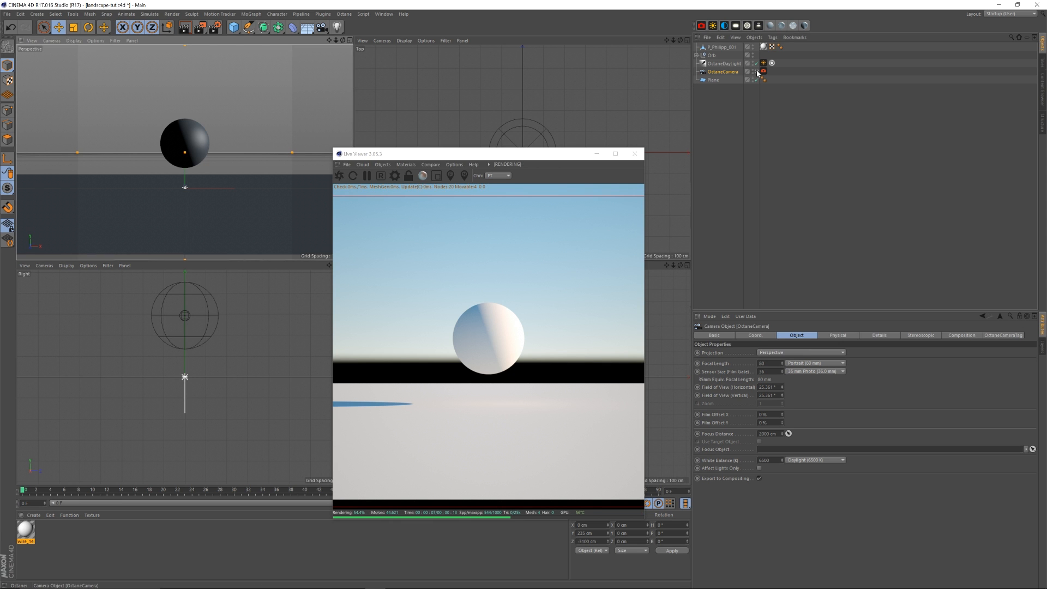
{"action": "left_click", "coordinate": [757, 72]}
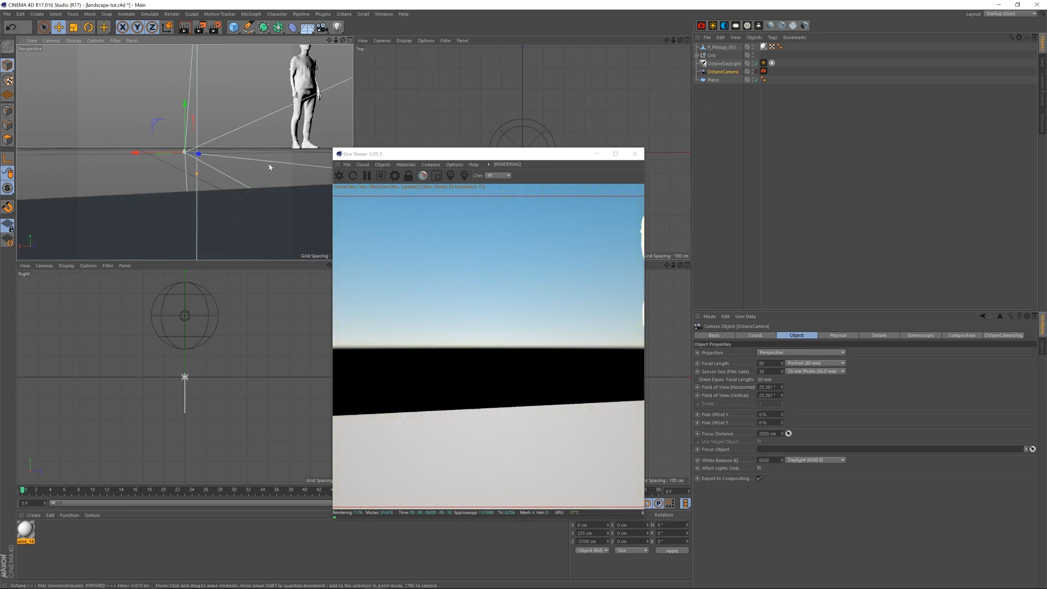
{"action": "left_click_drag", "start_coordinate": [336, 40], "coordinate": [421, 77]}
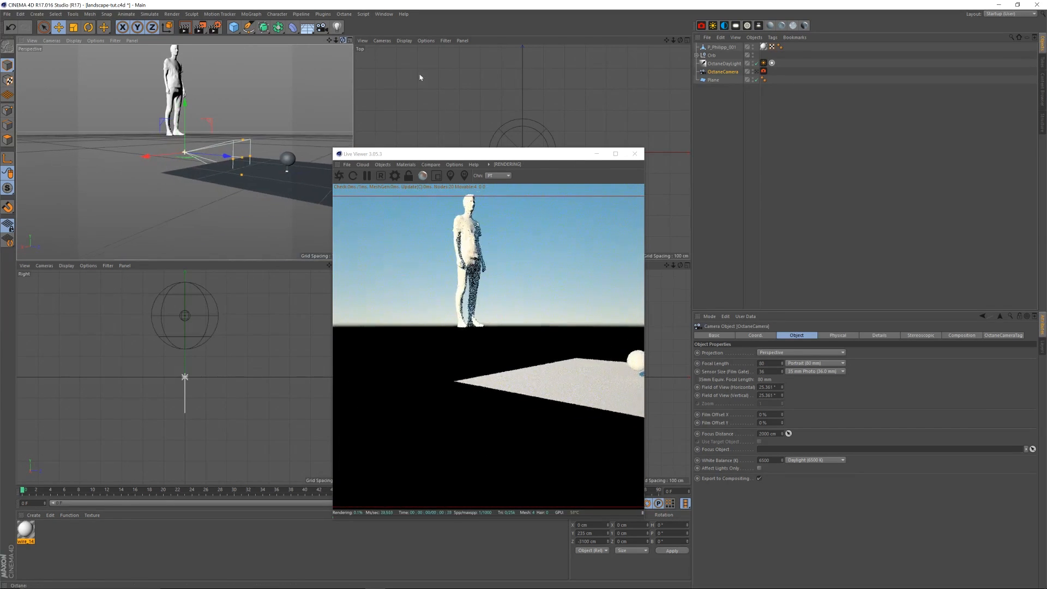
{"action": "left_click_drag", "start_coordinate": [511, 157], "coordinate": [247, 108]}
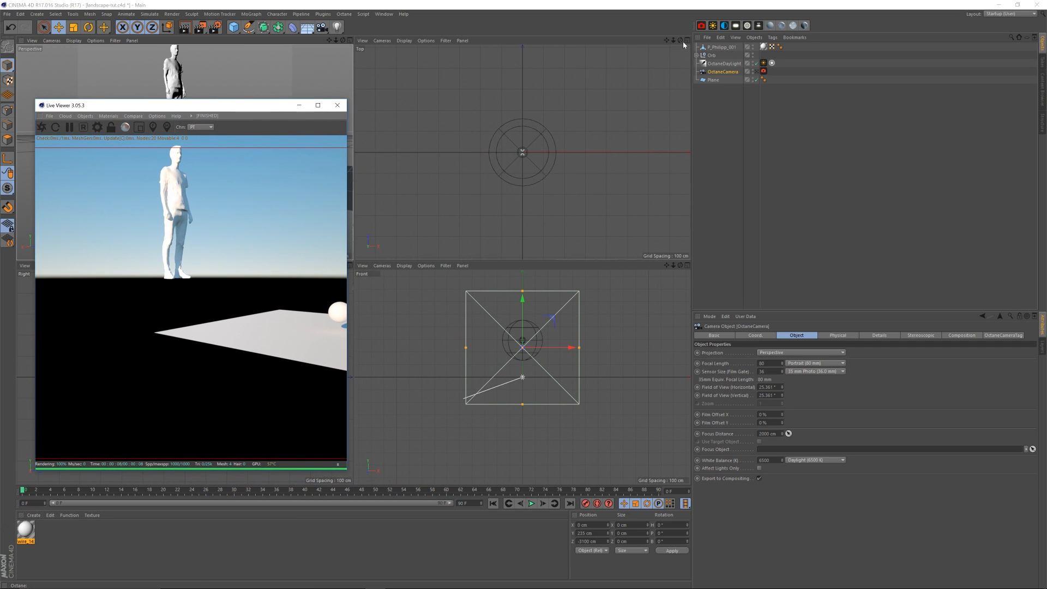
{"action": "left_click_drag", "start_coordinate": [674, 41], "coordinate": [663, 200]}
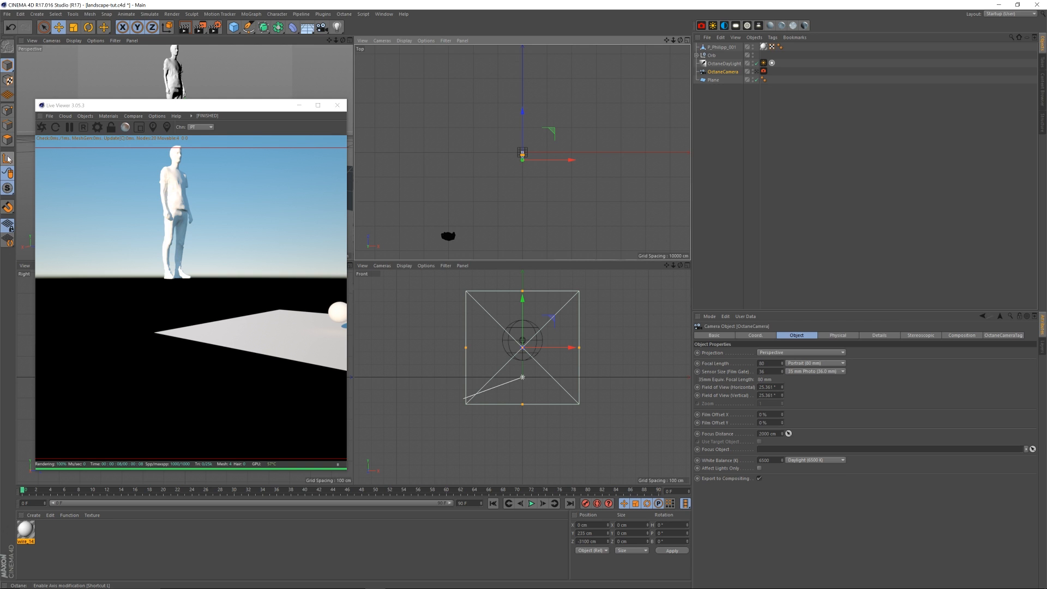
Step: Enable axis modification and move the man's axis onto his body in the top view, at about X -30,070 cm and Z -34,220 cm
{"action": "mouse_move", "coordinate": [551, 133]}
{"action": "left_mouse_down"}
{"action": "mouse_move", "coordinate": [535, 153]}
{"action": "mouse_move", "coordinate": [546, 149]}
{"action": "left_mouse_up"}
{"action": "key", "text": "ctrl+z"}
{"action": "left_click", "coordinate": [730, 98]}
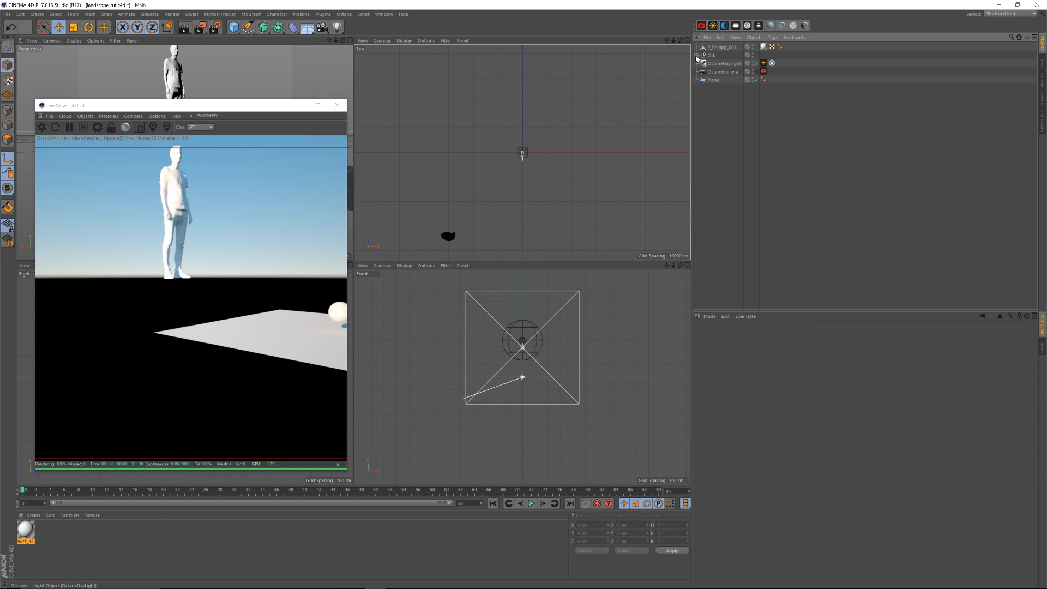
{"action": "left_click", "coordinate": [719, 47]}
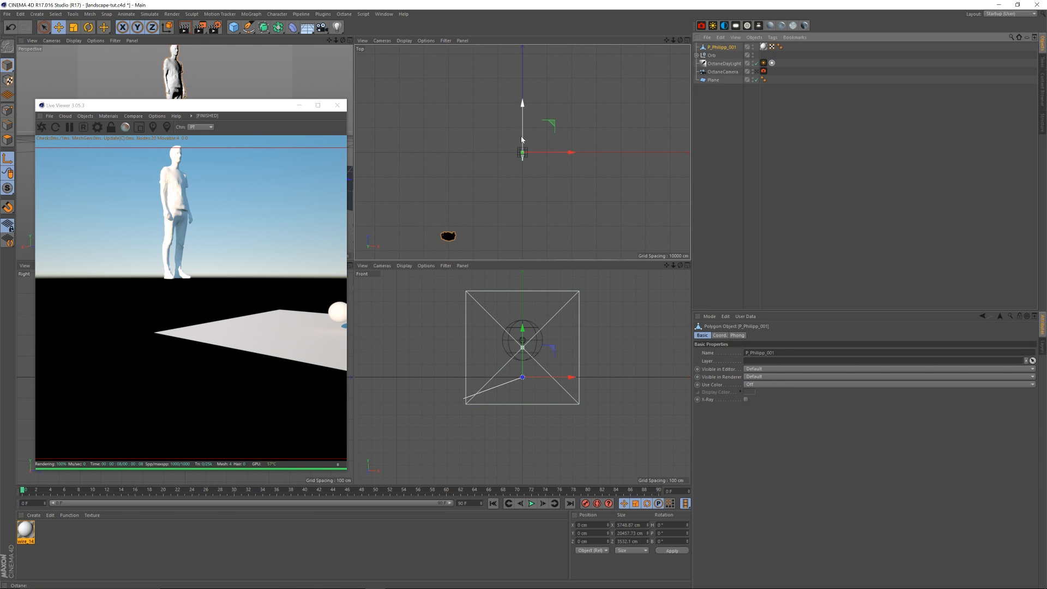
{"action": "left_click_drag", "start_coordinate": [553, 125], "coordinate": [480, 209]}
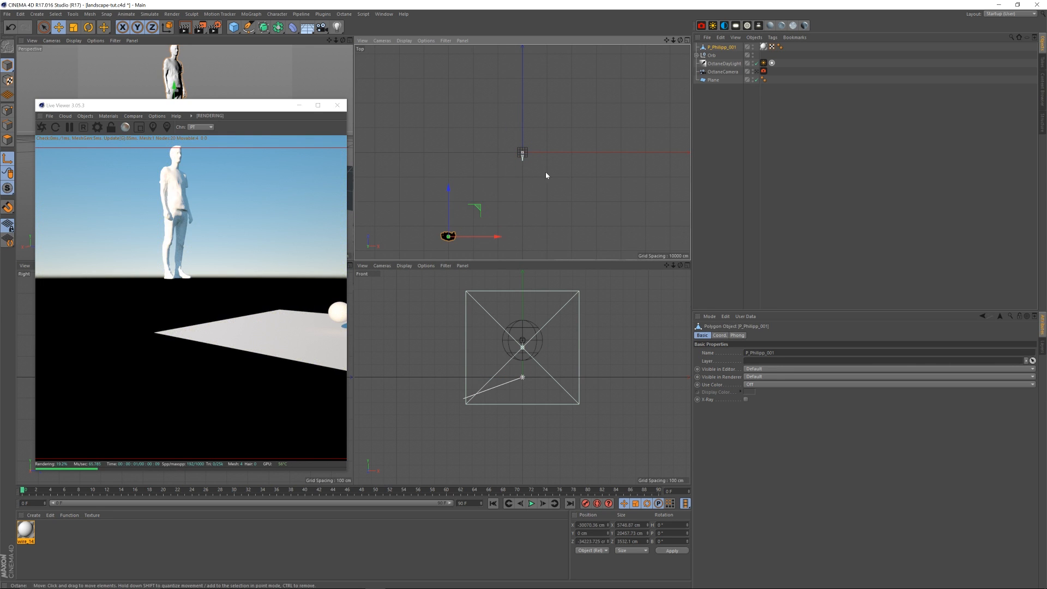
Step: Move the man near the scene origin, at about X -332 cm and Z 0 cm, and look through the OctaneCamera again
{"action": "left_click_drag", "start_coordinate": [478, 210], "coordinate": [549, 124]}
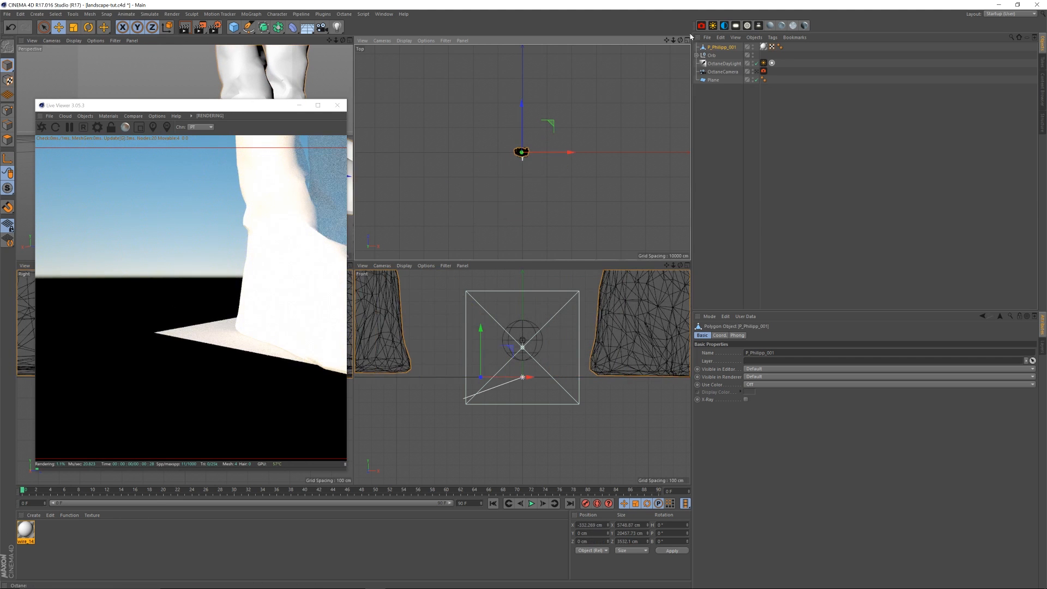
{"action": "key", "text": "o"}
{"action": "scroll", "coordinate": [674, 72], "scroll_direction": "down", "scroll_amount": 5}
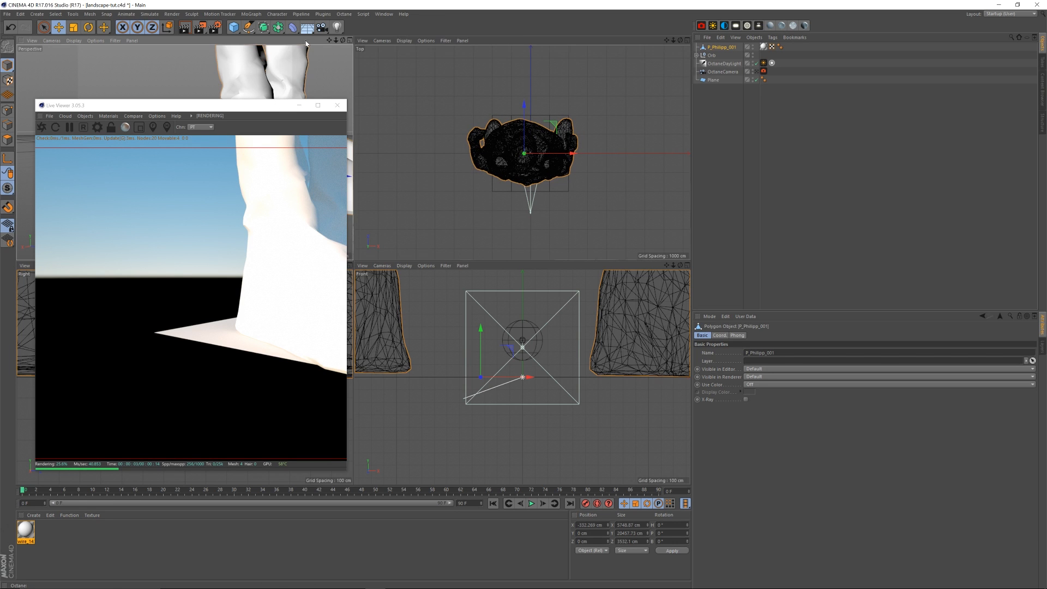
{"action": "left_click", "coordinate": [755, 71]}
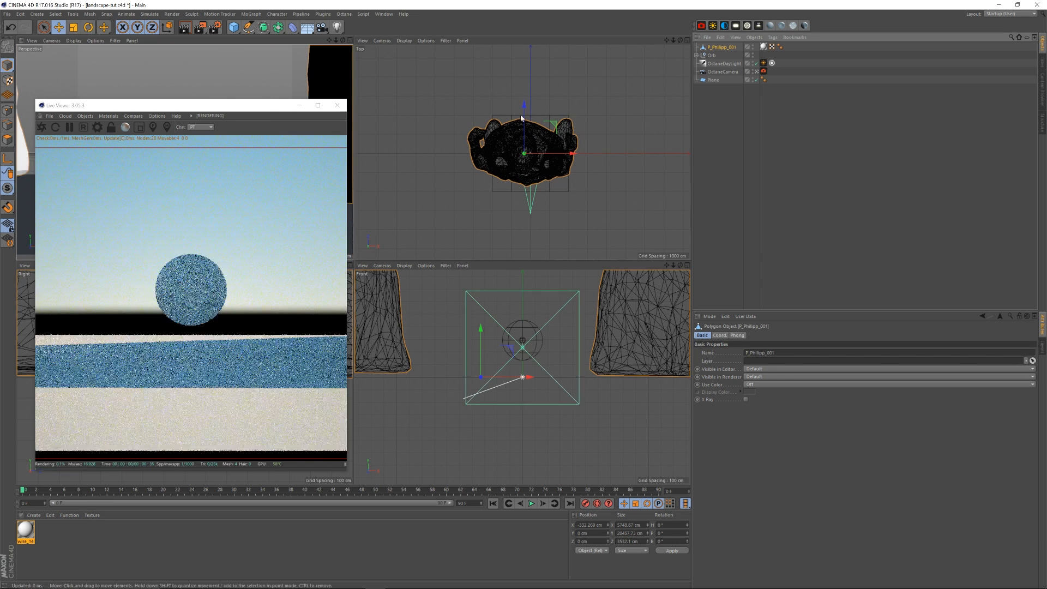
{"action": "left_click_drag", "start_coordinate": [247, 110], "coordinate": [329, 91]}
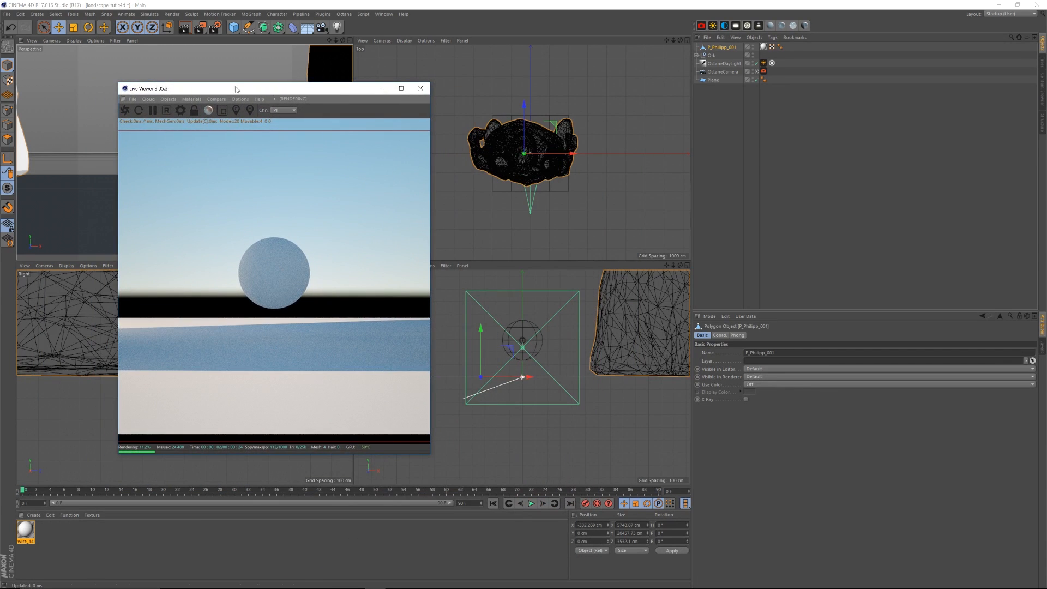
Step: Scale the man down uniformly to a height of about 148 cm
{"action": "key", "text": "t"}
{"action": "left_click", "coordinate": [729, 50]}
{"action": "left_click_drag", "start_coordinate": [598, 110], "coordinate": [494, 204]}
{"action": "left_click_drag", "start_coordinate": [575, 128], "coordinate": [491, 207]}
{"action": "left_click_drag", "start_coordinate": [596, 110], "coordinate": [563, 143]}
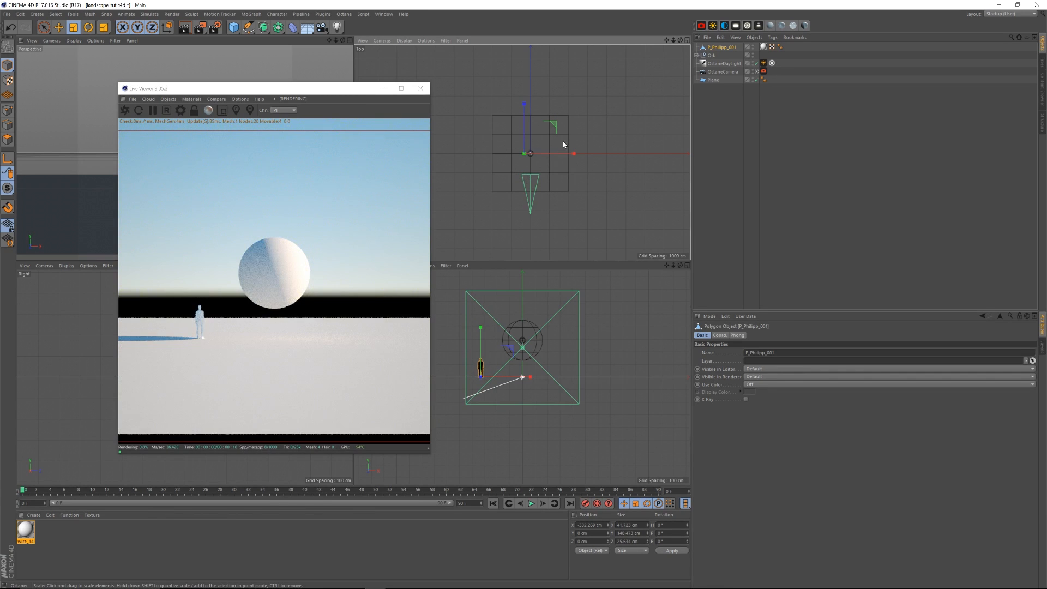
Step: Center the man under the orb at about X -4 cm and move him about 800 cm toward the camera
{"action": "key", "text": "e"}
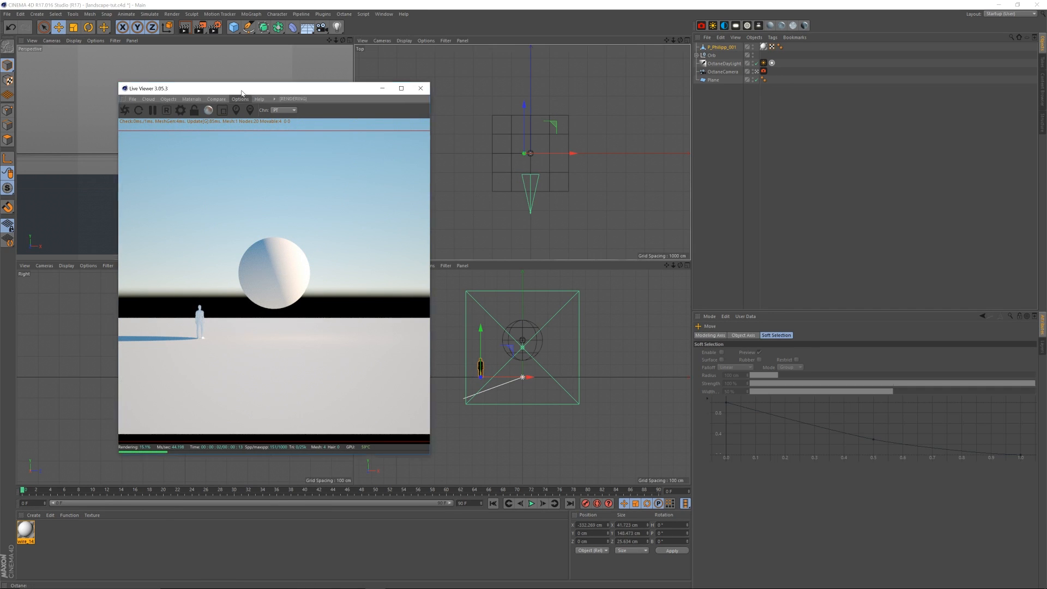
{"action": "left_click_drag", "start_coordinate": [137, 88], "coordinate": [109, 62]}
{"action": "left_click_drag", "start_coordinate": [517, 383], "coordinate": [583, 382]}
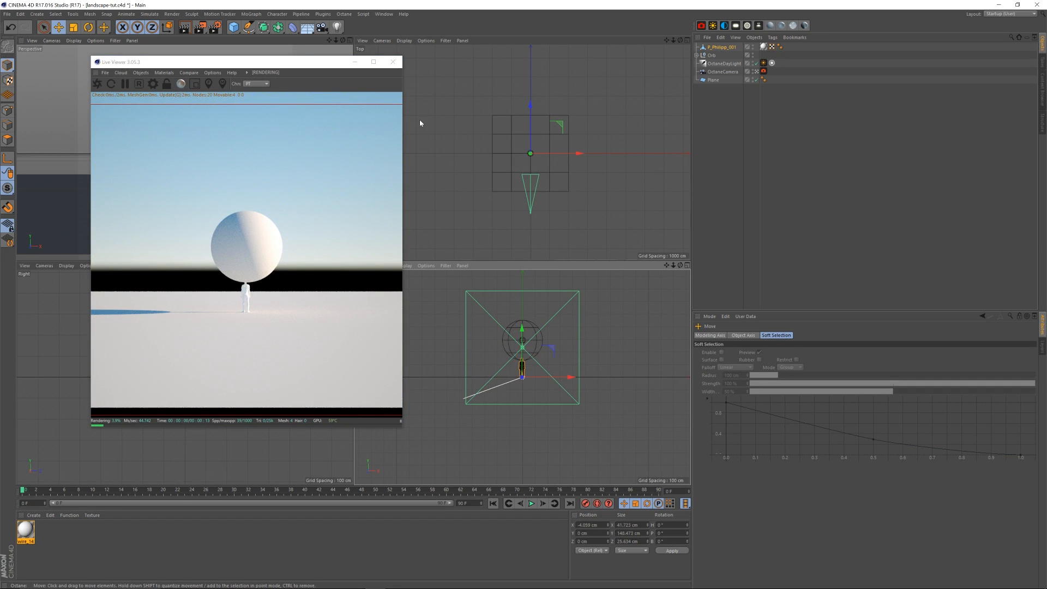
{"action": "left_click_drag", "start_coordinate": [293, 64], "coordinate": [337, 72]}
{"action": "left_click_drag", "start_coordinate": [532, 119], "coordinate": [532, 134]}
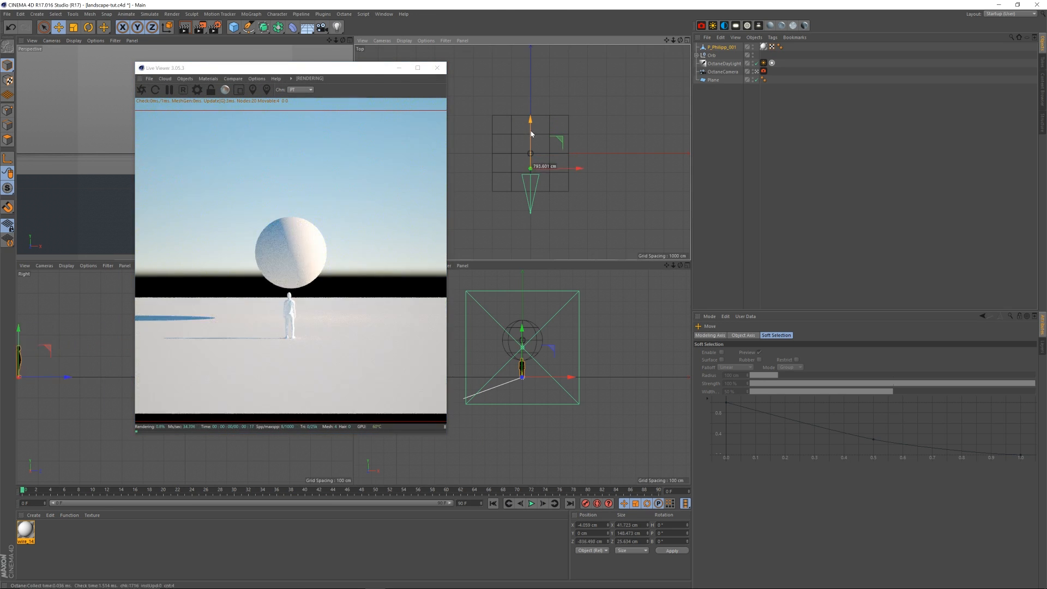
Step: Scale the man down uniformly to a height of about 94 cm, leaving nothing selected
{"action": "left_click_drag", "start_coordinate": [673, 41], "coordinate": [600, 71]}
{"action": "left_click_drag", "start_coordinate": [340, 72], "coordinate": [369, 75]}
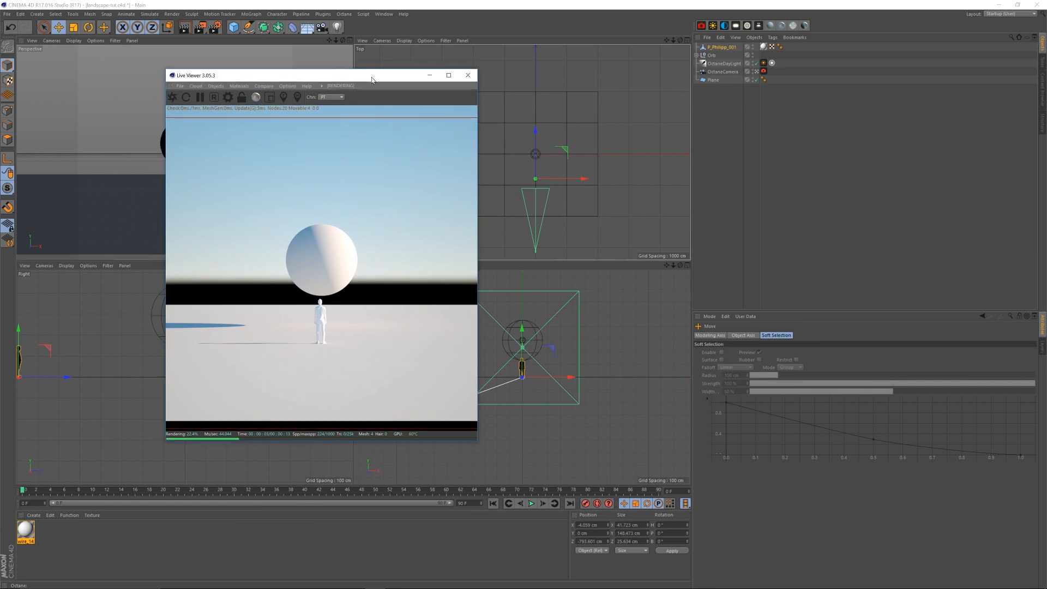
{"action": "left_click", "coordinate": [74, 28]}
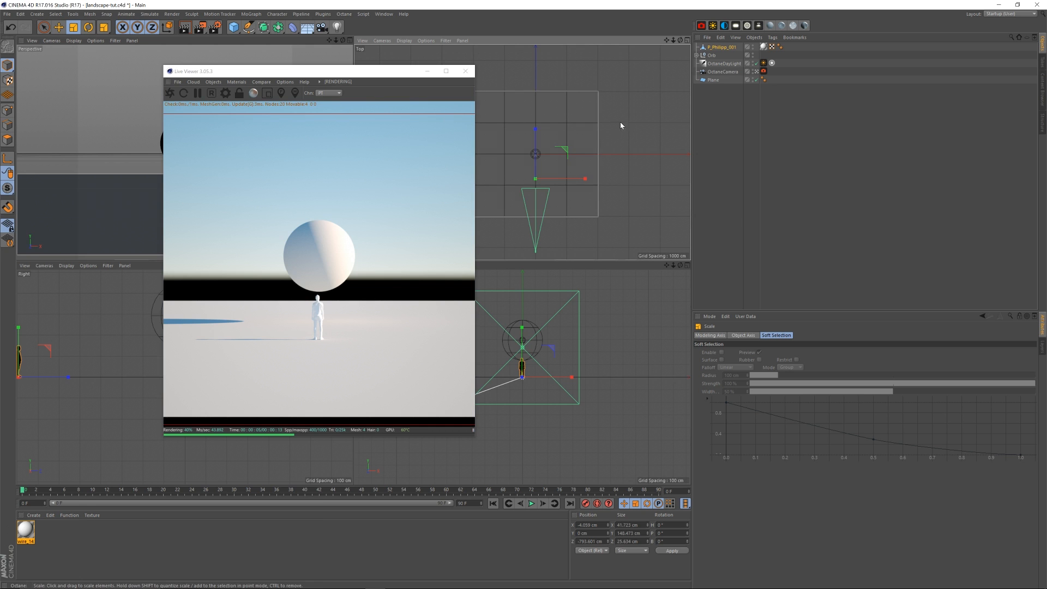
{"action": "left_click_drag", "start_coordinate": [591, 145], "coordinate": [514, 159]}
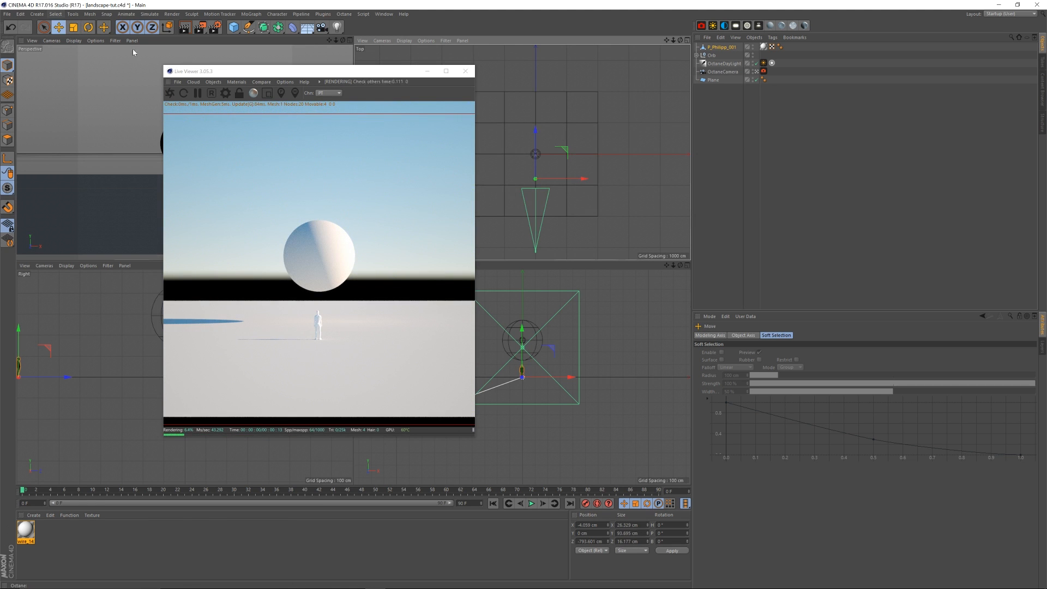
{"action": "left_click_drag", "start_coordinate": [359, 74], "coordinate": [438, 64]}
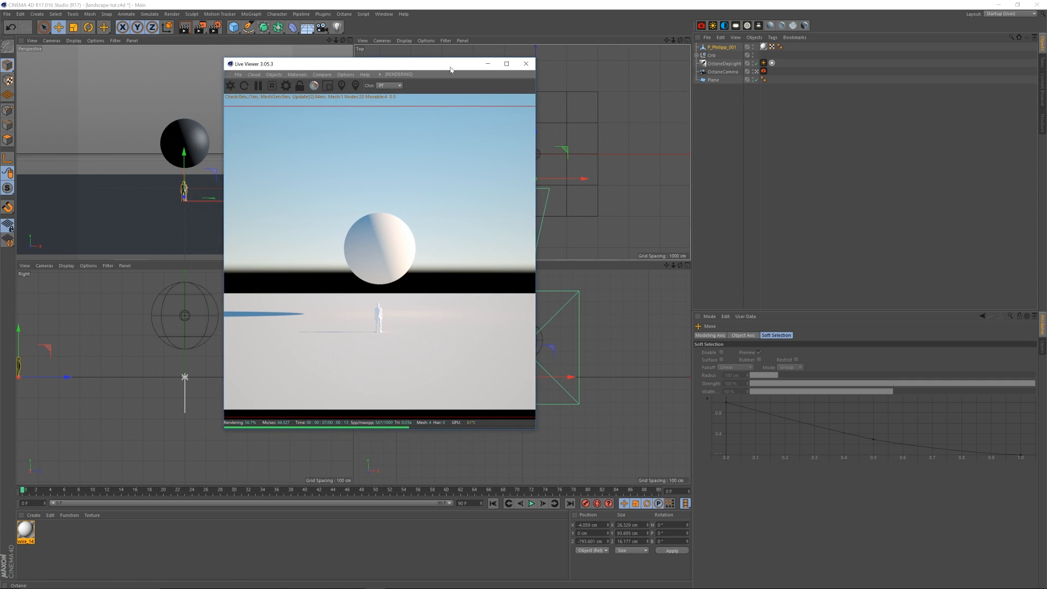
{"action": "left_click", "coordinate": [715, 124]}
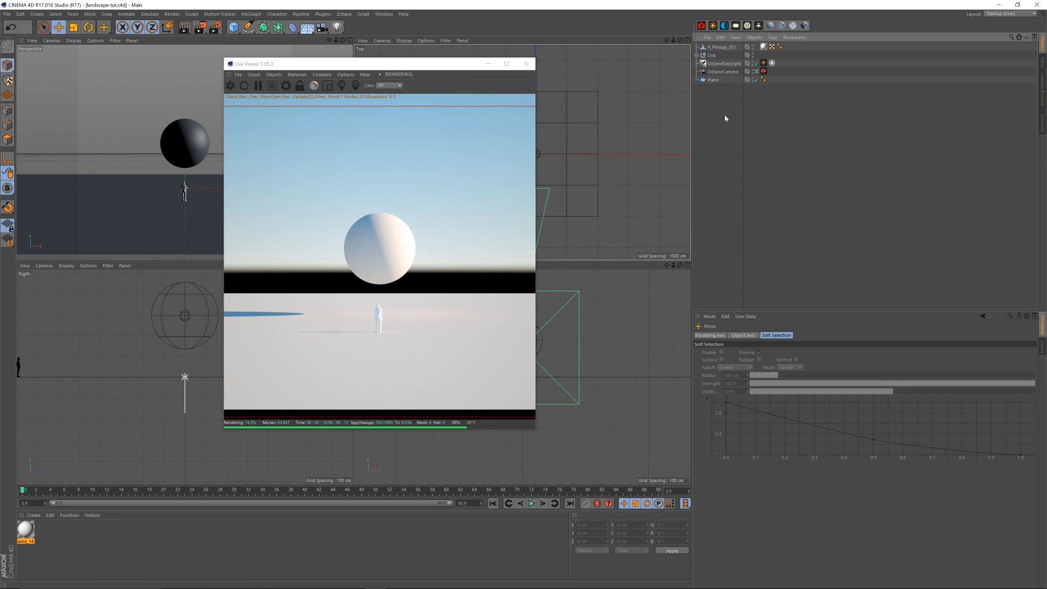
Step: Add a Landscape object and set its width and depth to 2500 cm each
{"action": "left_click_drag", "start_coordinate": [436, 66], "coordinate": [458, 68]}
{"action": "left_click", "coordinate": [235, 30]}
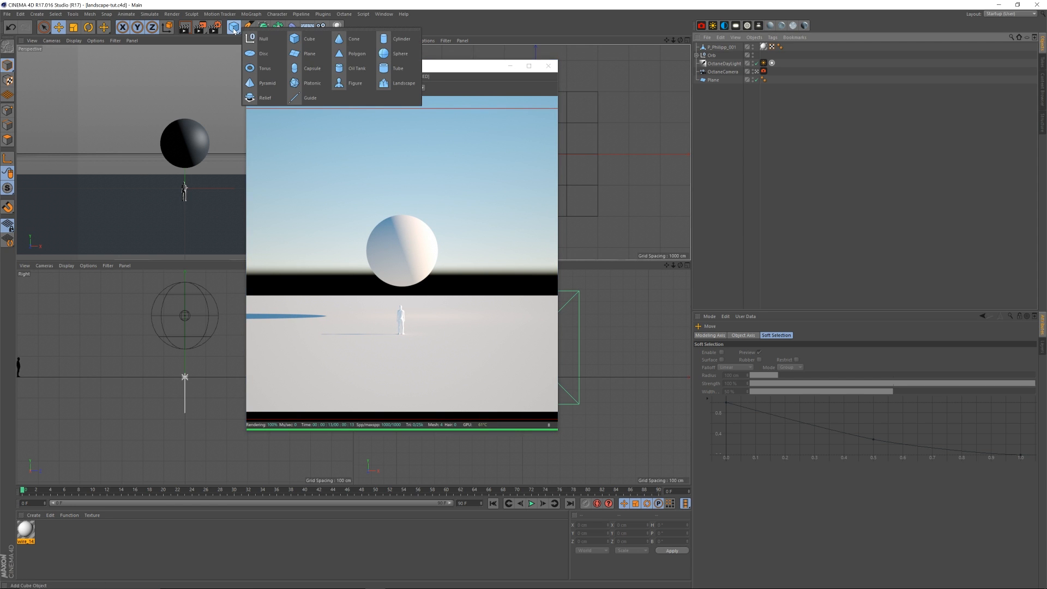
{"action": "left_click", "coordinate": [397, 82]}
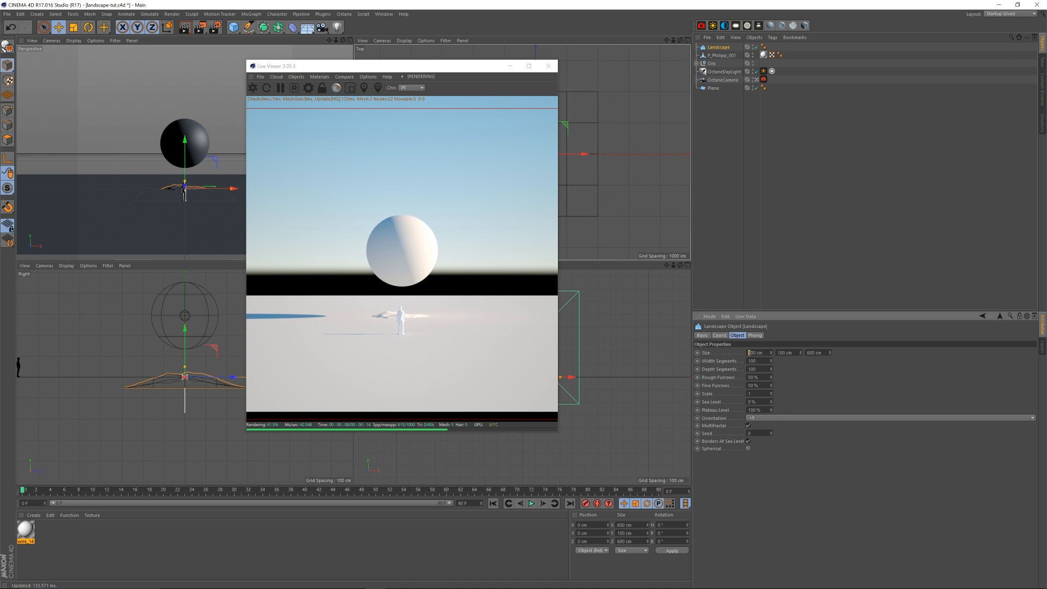
{"action": "key", "text": "Return"}
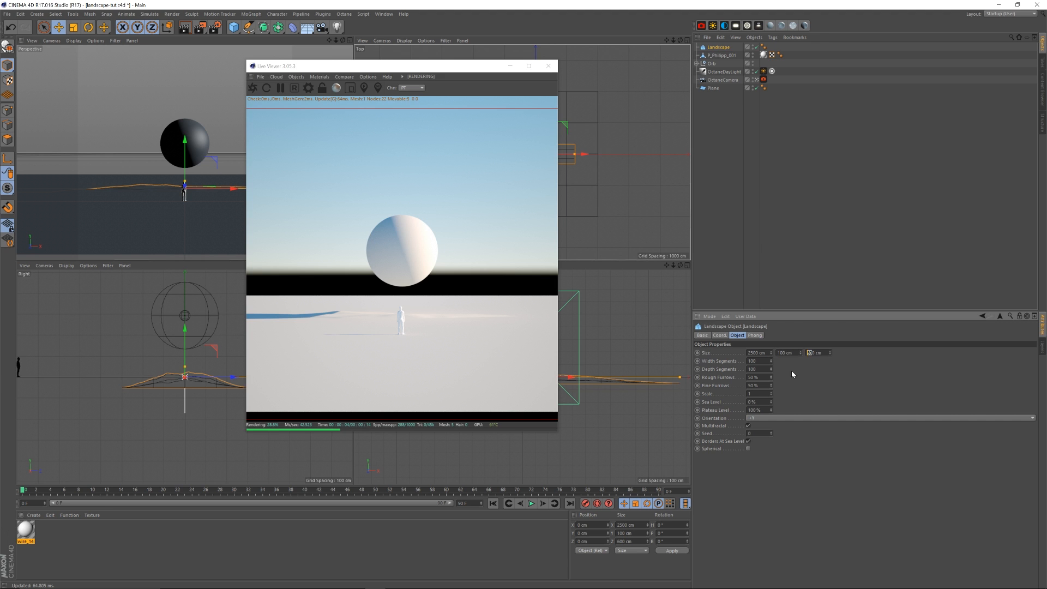
{"action": "key", "text": "Return"}
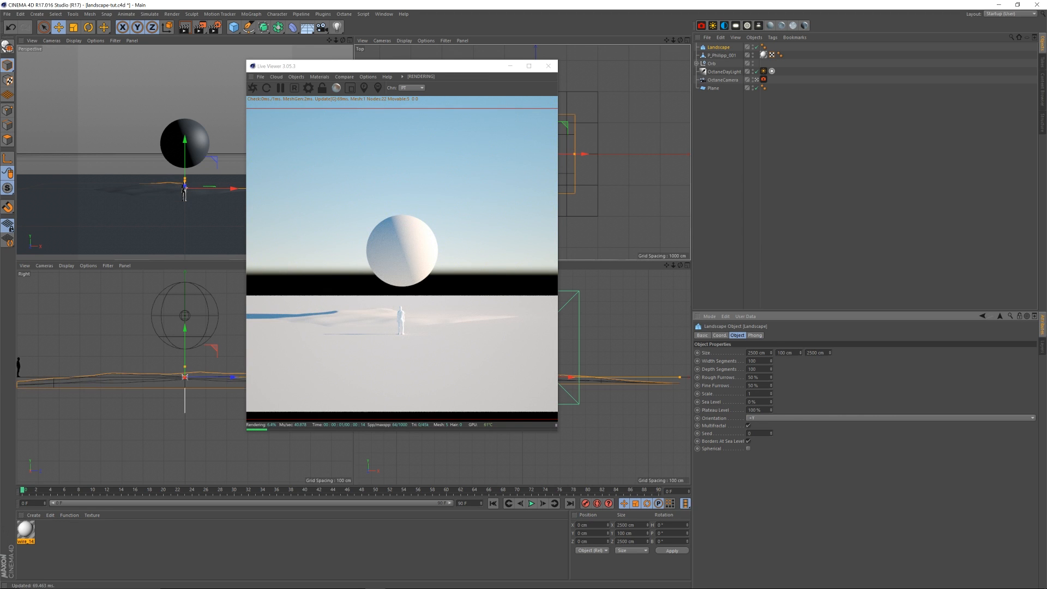
Step: Set the landscape's height to 400 cm
{"action": "left_click_drag", "start_coordinate": [376, 73], "coordinate": [354, 69]}
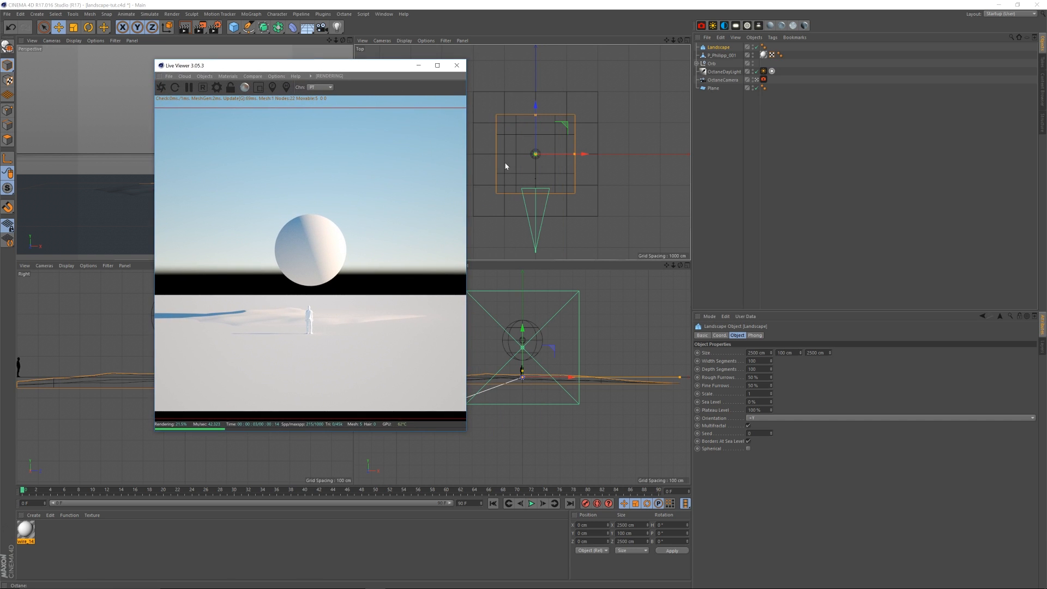
{"action": "left_click_drag", "start_coordinate": [777, 353], "coordinate": [781, 352]}
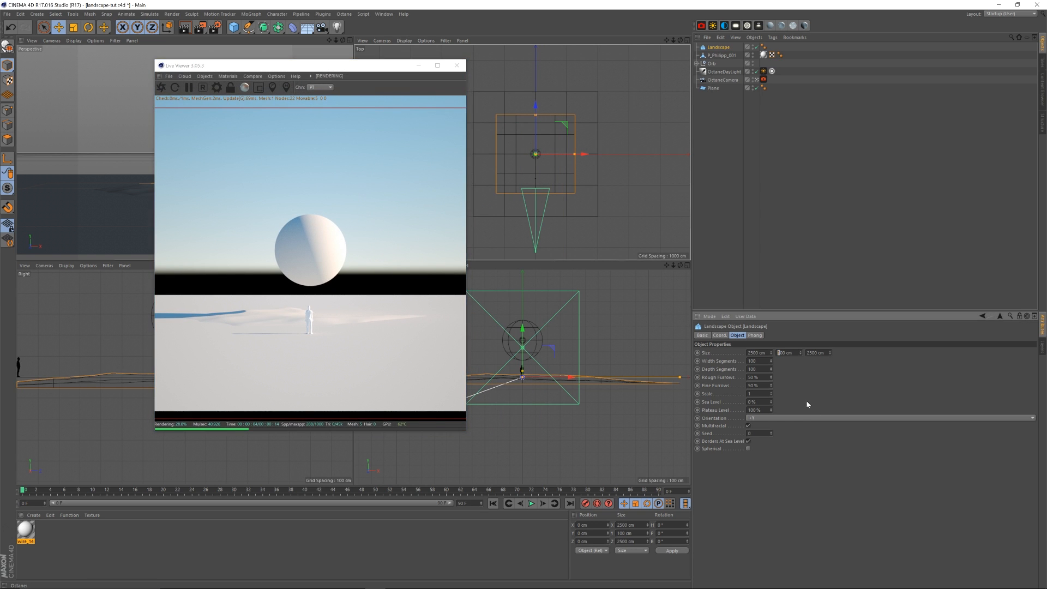
{"action": "type", "text": "4"}
{"action": "key", "text": "Return"}
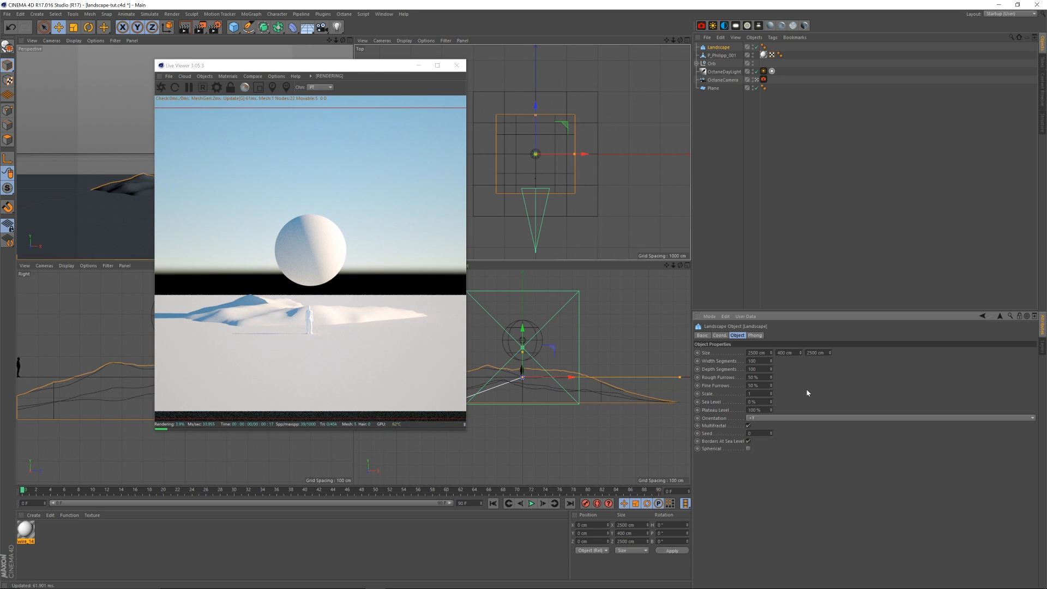
Step: Set the landscape's orientation to +X and rotate its heading to -90° so it stands upright facing the camera
{"action": "left_click", "coordinate": [790, 418]}
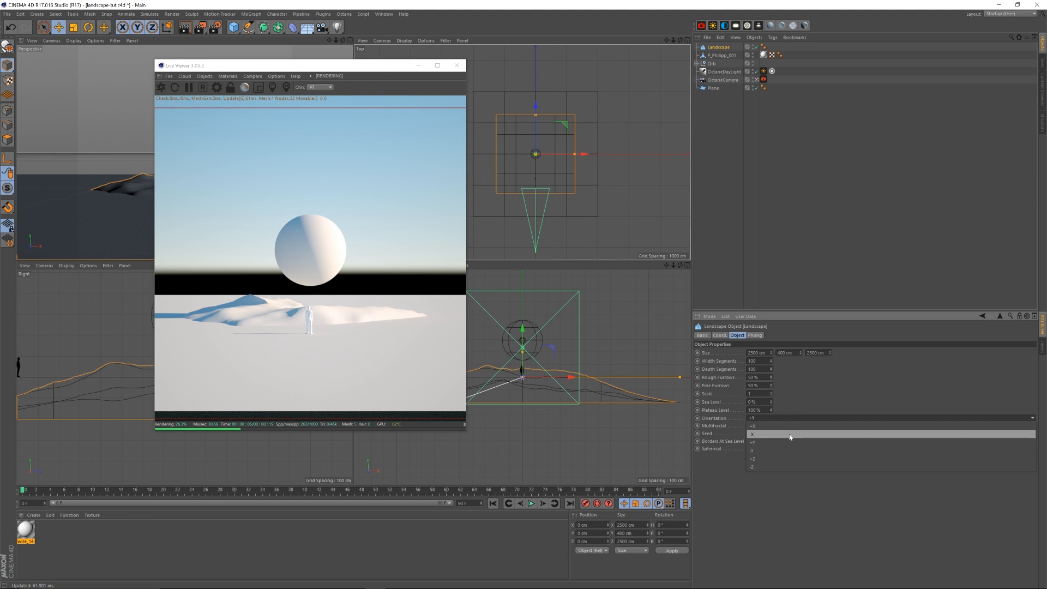
{"action": "left_click", "coordinate": [793, 430]}
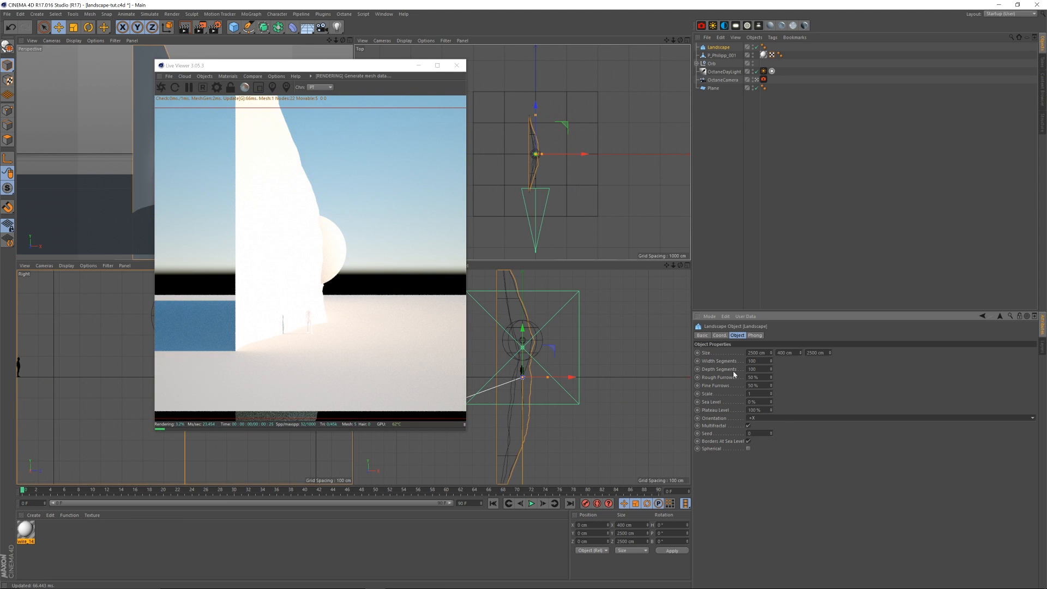
{"action": "key", "text": "r"}
{"action": "left_click_drag", "start_coordinate": [557, 132], "coordinate": [580, 194]}
{"action": "key", "text": "e"}
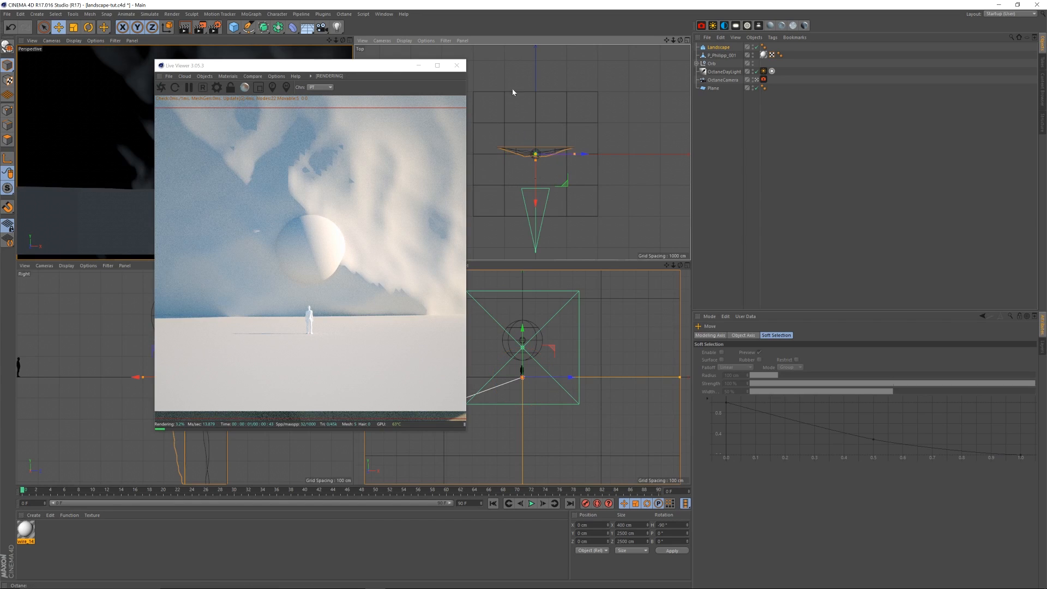
Step: Move the upright landscape back behind the orb to about Z 1,800 cm
{"action": "left_click_drag", "start_coordinate": [536, 190], "coordinate": [548, 133]}
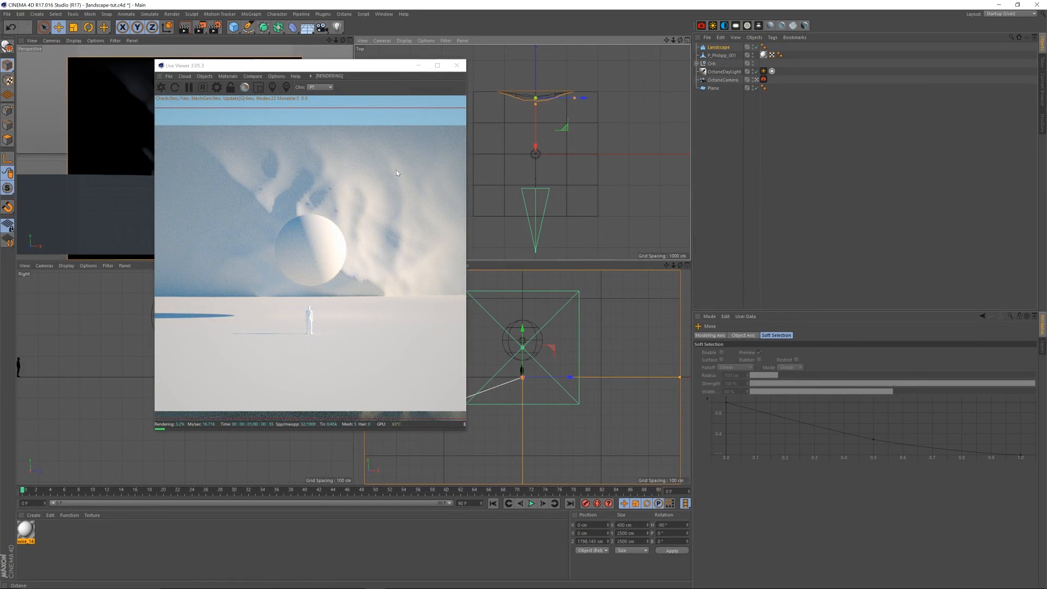
{"action": "left_click_drag", "start_coordinate": [347, 67], "coordinate": [305, 65]}
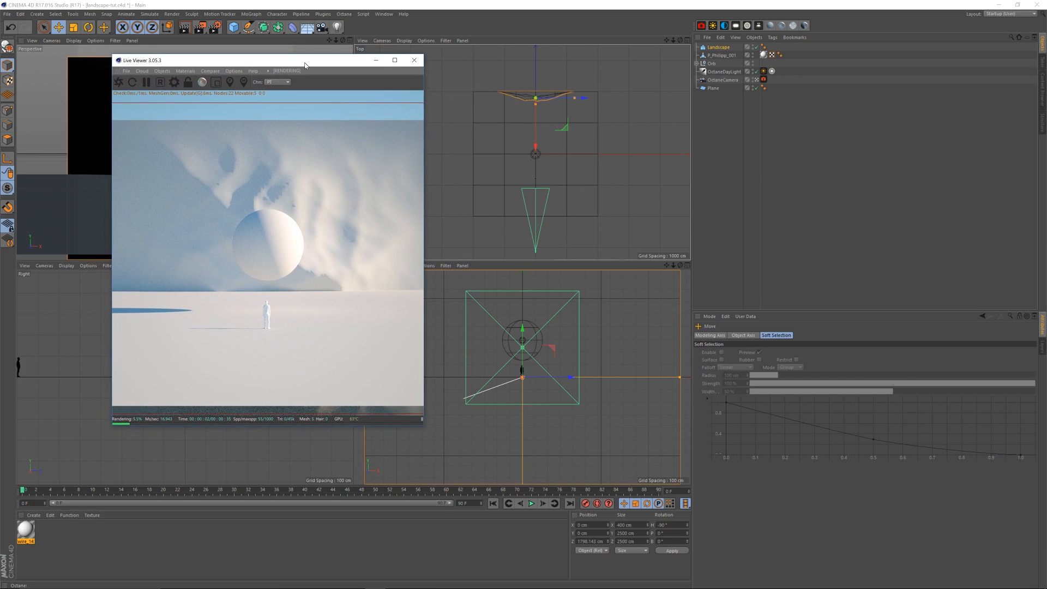
{"action": "left_click_drag", "start_coordinate": [674, 267], "coordinate": [673, 293]}
{"action": "left_click_drag", "start_coordinate": [327, 60], "coordinate": [320, 113]}
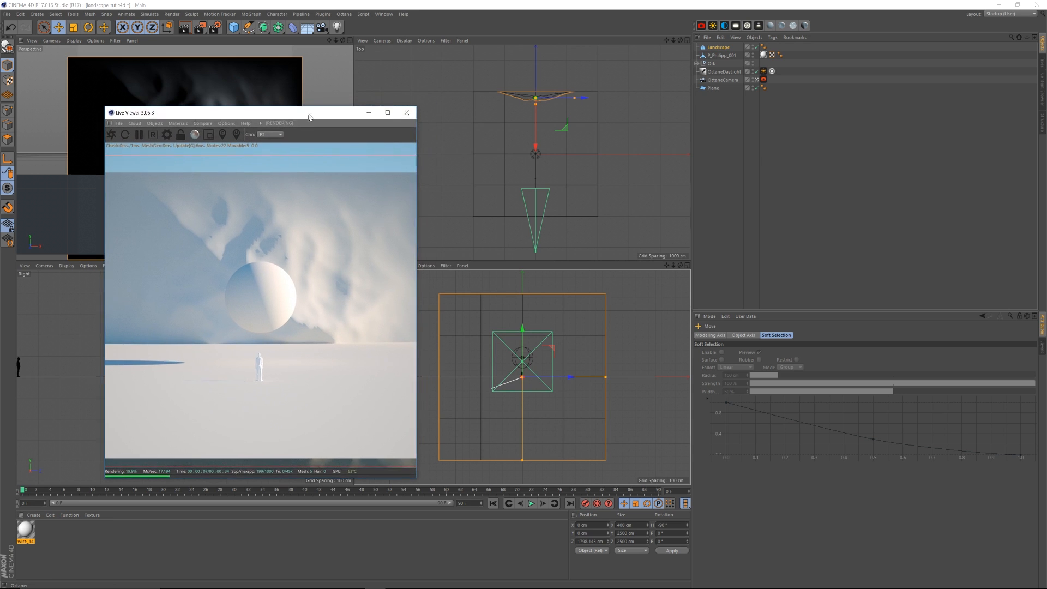
Step: Draw an open Bezier spline with the Pen in the top view, spanning the landscape's width and bulging toward the orb
{"action": "mouse_move", "coordinate": [674, 39]}
{"action": "left_mouse_down"}
{"action": "mouse_move", "coordinate": [659, 63]}
{"action": "mouse_move", "coordinate": [679, 36]}
{"action": "left_mouse_up"}
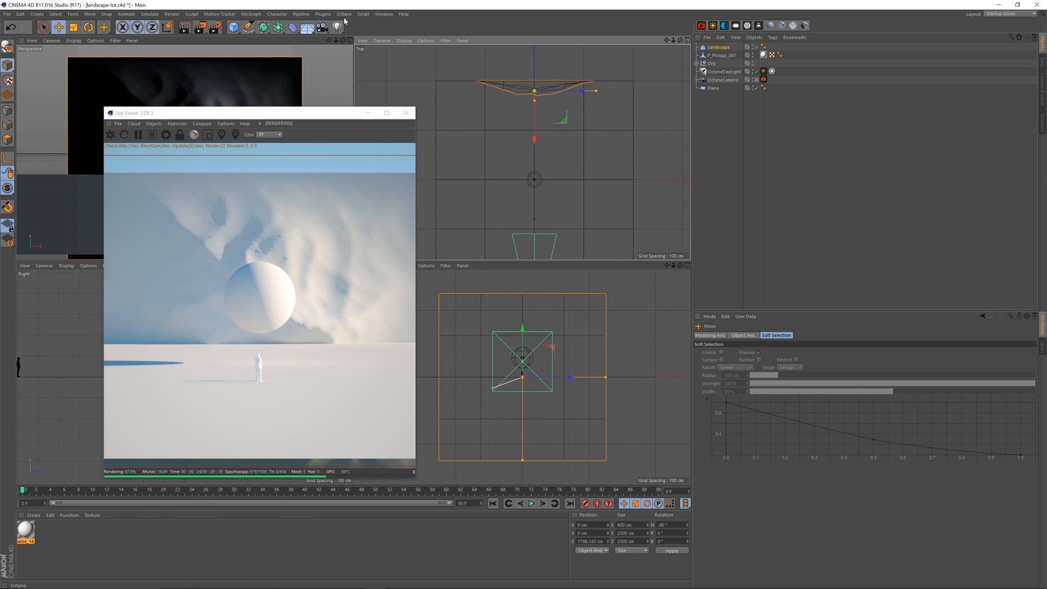
{"action": "left_click", "coordinate": [248, 28]}
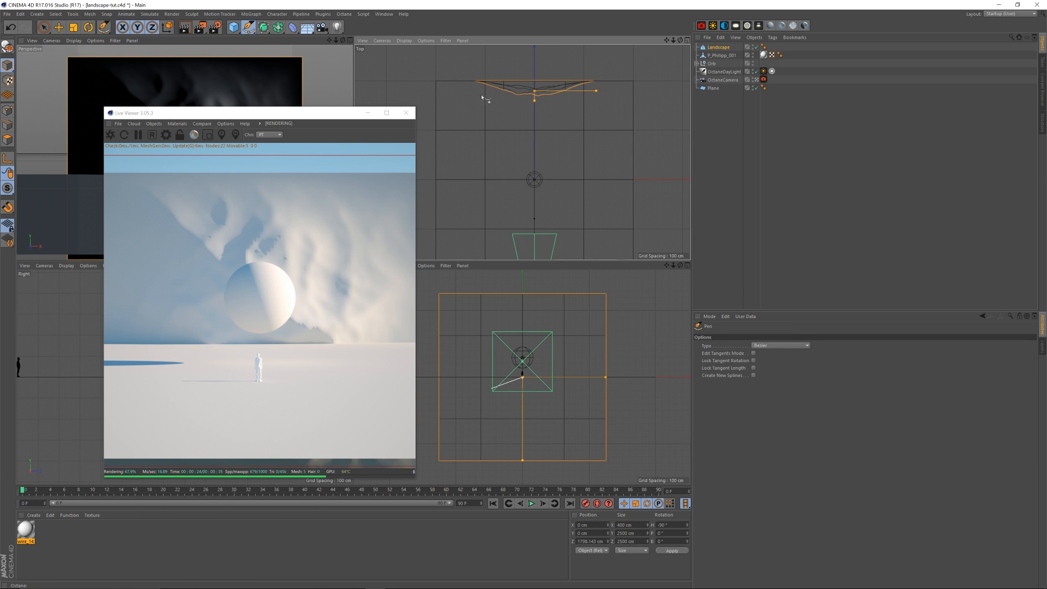
{"action": "left_click_drag", "start_coordinate": [464, 88], "coordinate": [618, 88]}
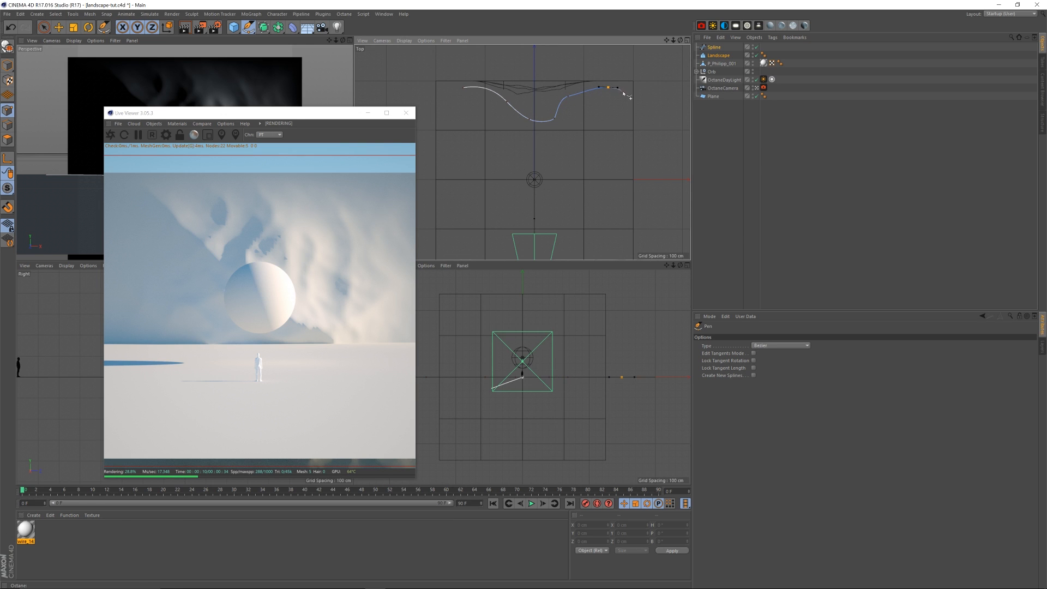
{"action": "key", "text": "space"}
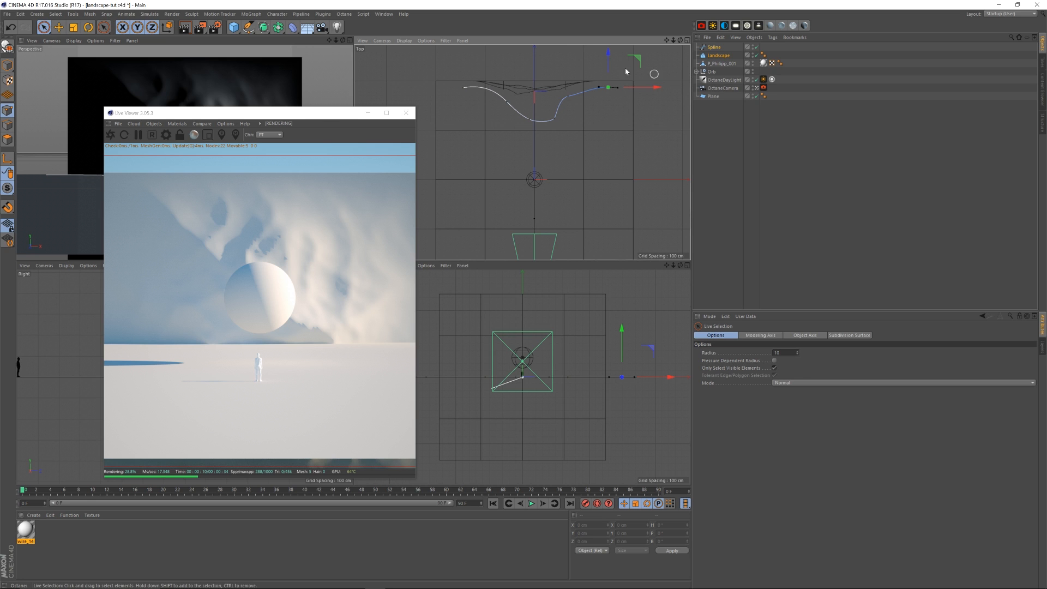
Step: Shift the spline's left end point slightly outward and reposition the point right of its bulge to smooth the curve
{"action": "left_click", "coordinate": [465, 89]}
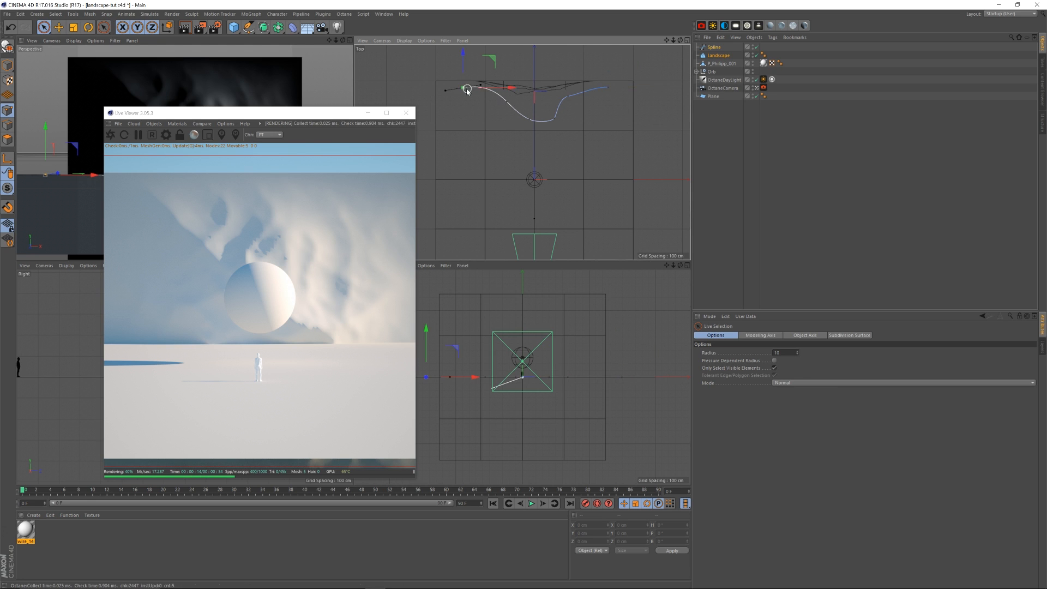
{"action": "left_click_drag", "start_coordinate": [479, 89], "coordinate": [478, 88]}
{"action": "left_click", "coordinate": [442, 90]}
{"action": "left_click", "coordinate": [461, 88]}
{"action": "left_click", "coordinate": [58, 27]}
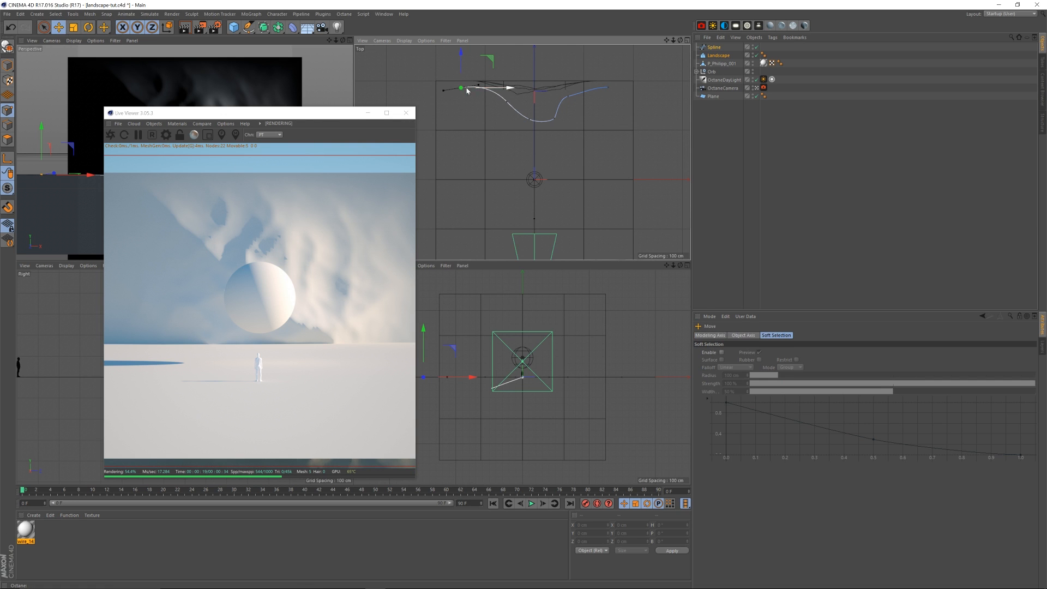
{"action": "left_click_drag", "start_coordinate": [442, 92], "coordinate": [445, 93]}
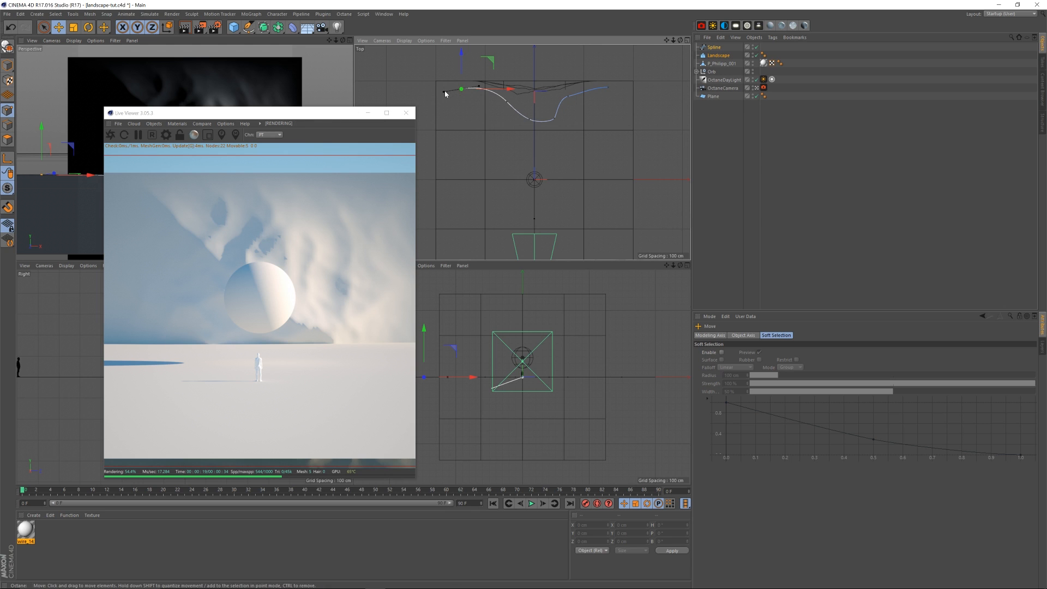
{"action": "left_click", "coordinate": [554, 120]}
{"action": "left_click_drag", "start_coordinate": [583, 89], "coordinate": [577, 85]}
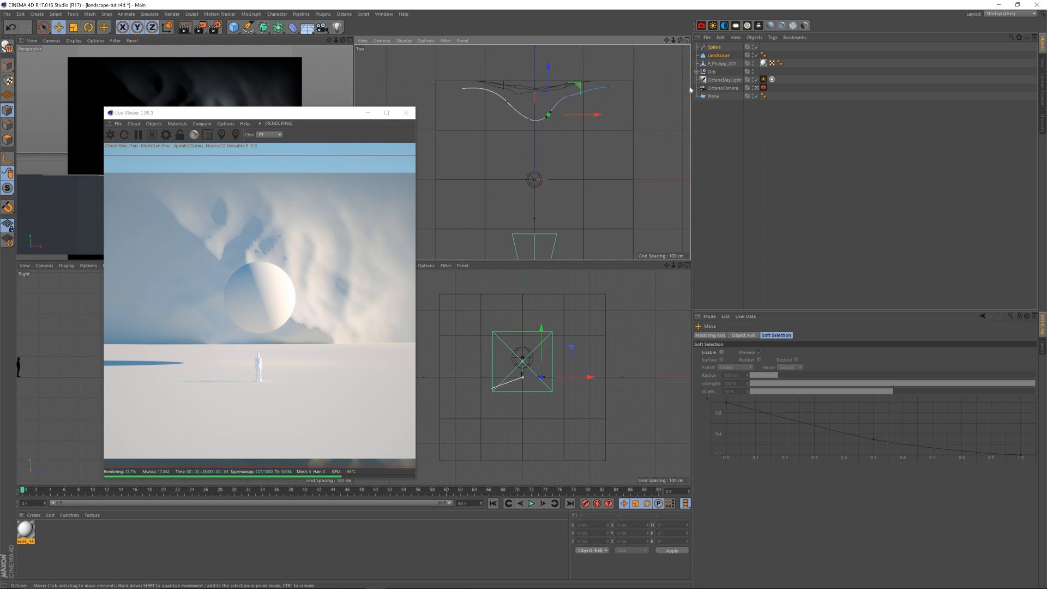
Step: Add a Spline Wrap deformer under the landscape and assign the drawn spline to it
{"action": "left_click", "coordinate": [718, 55]}
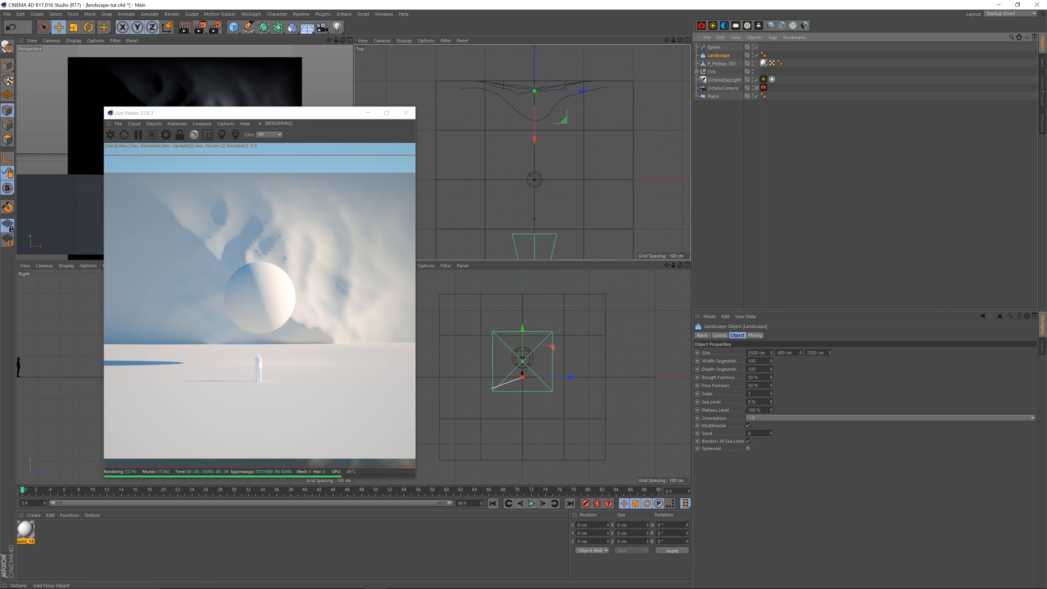
{"action": "left_click", "coordinate": [293, 27]}
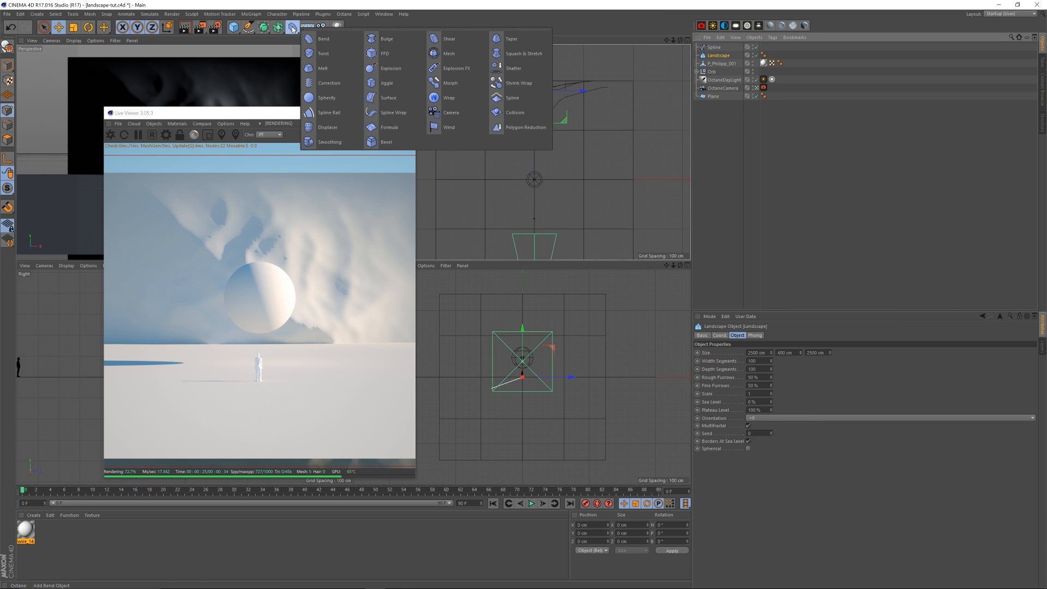
{"action": "left_click", "coordinate": [399, 113]}
{"action": "left_click_drag", "start_coordinate": [721, 48], "coordinate": [730, 65]}
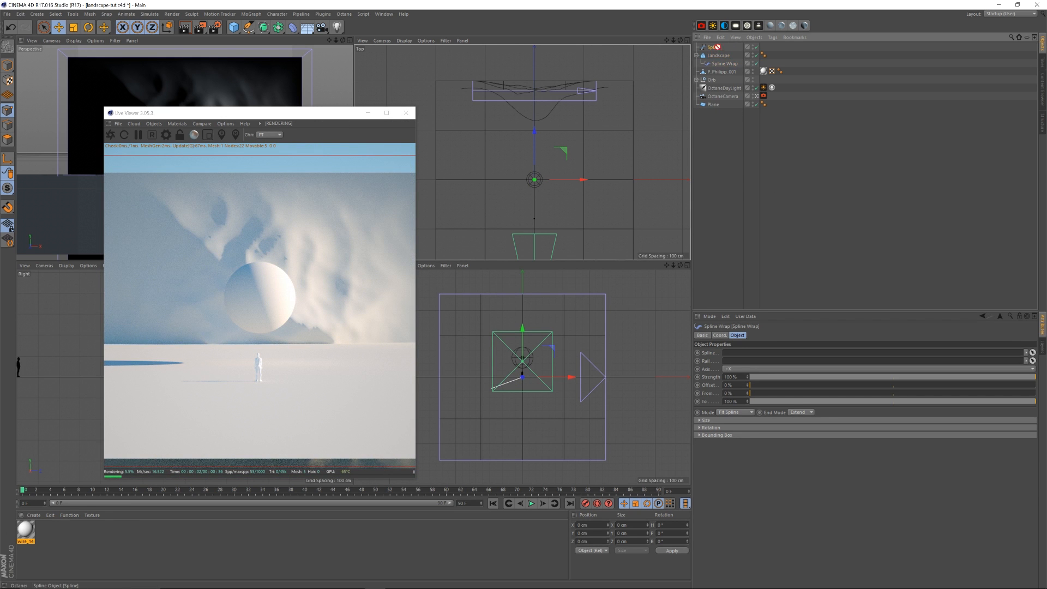
{"action": "left_click_drag", "start_coordinate": [740, 355], "coordinate": [740, 355]}
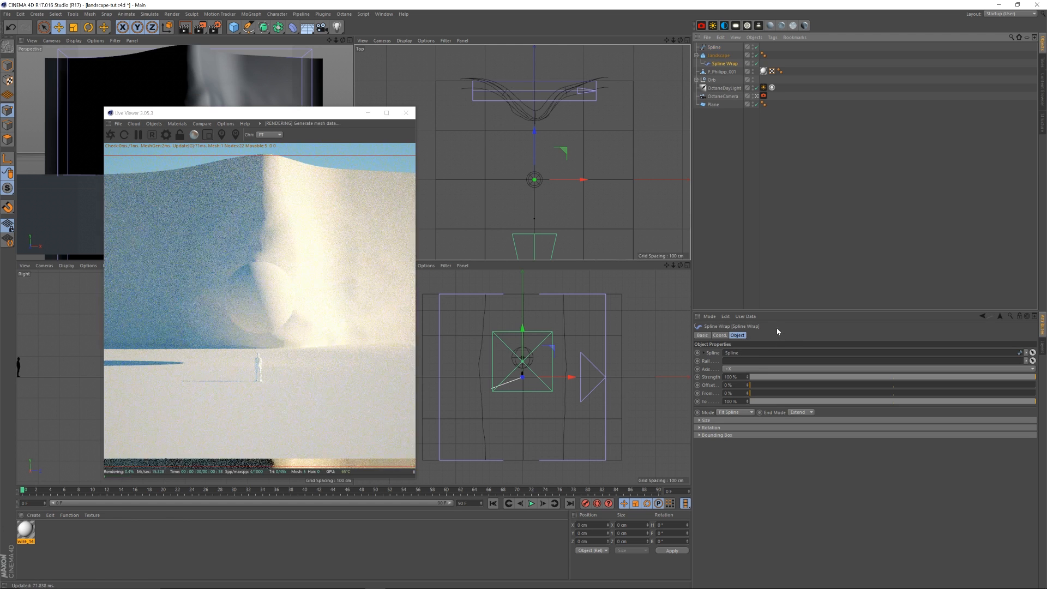
Step: Move the spline's right end point back to about Z 1,941 cm and tilt its tangent to follow the curve
{"action": "left_click_drag", "start_coordinate": [674, 41], "coordinate": [676, 95]}
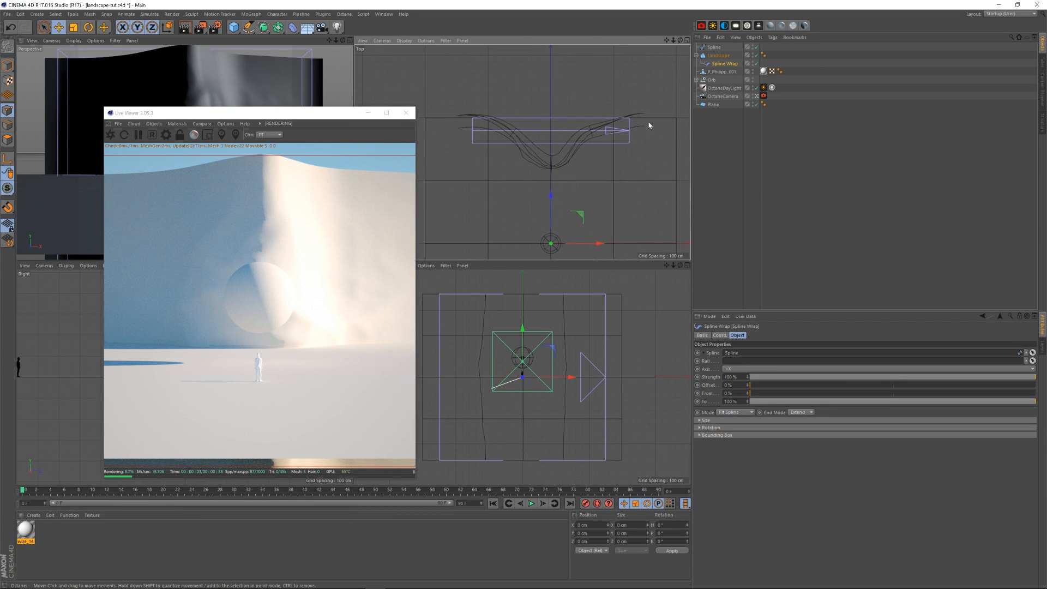
{"action": "left_click", "coordinate": [714, 48]}
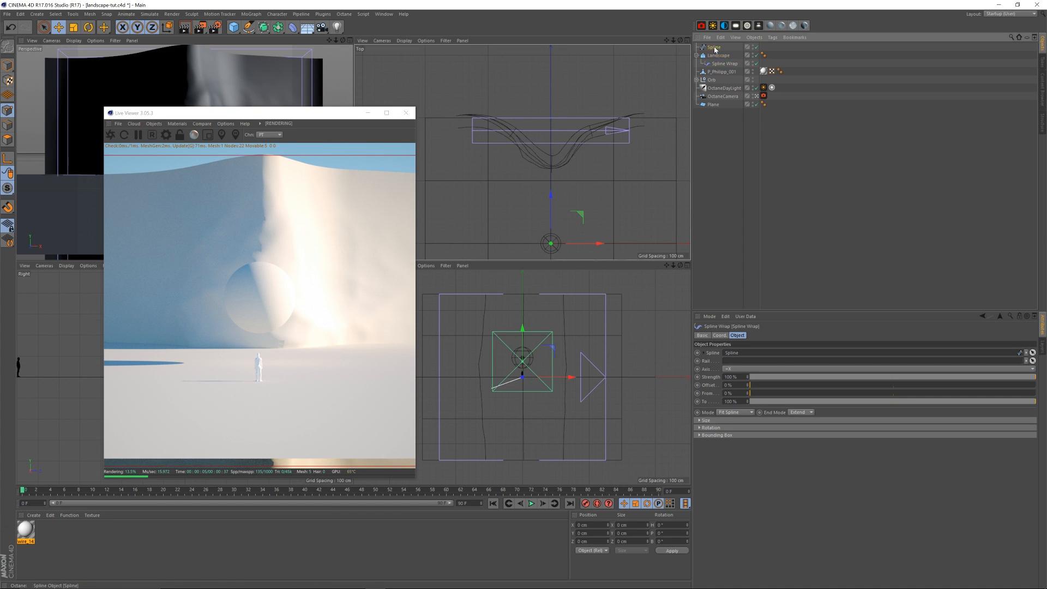
{"action": "left_click", "coordinate": [646, 127]}
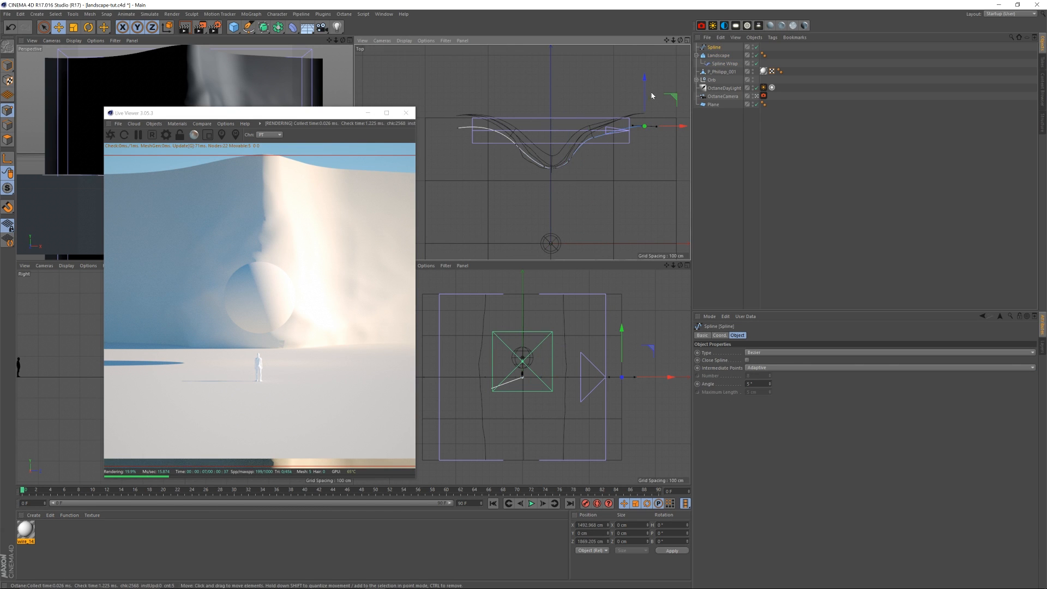
{"action": "mouse_move", "coordinate": [645, 79]}
{"action": "left_mouse_down"}
{"action": "mouse_move", "coordinate": [638, 97]}
{"action": "mouse_move", "coordinate": [639, 74]}
{"action": "left_mouse_up"}
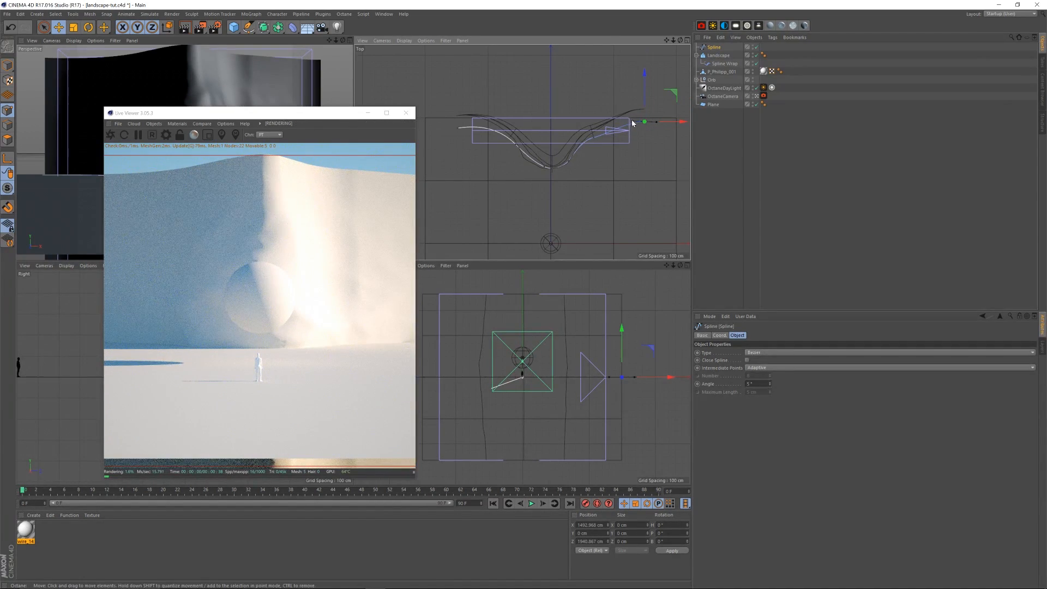
{"action": "left_click_drag", "start_coordinate": [632, 123], "coordinate": [632, 125]}
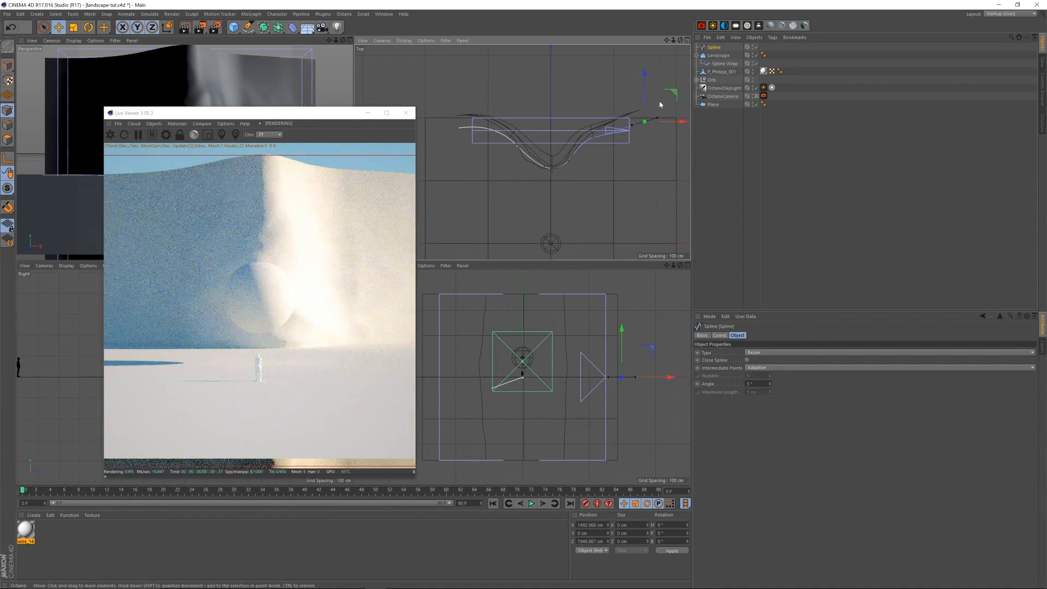
Step: Nudge the spline's right end point slightly farther back, and group the spline and wrapped landscape under a null named Wall
{"action": "left_click_drag", "start_coordinate": [674, 94], "coordinate": [673, 93]}
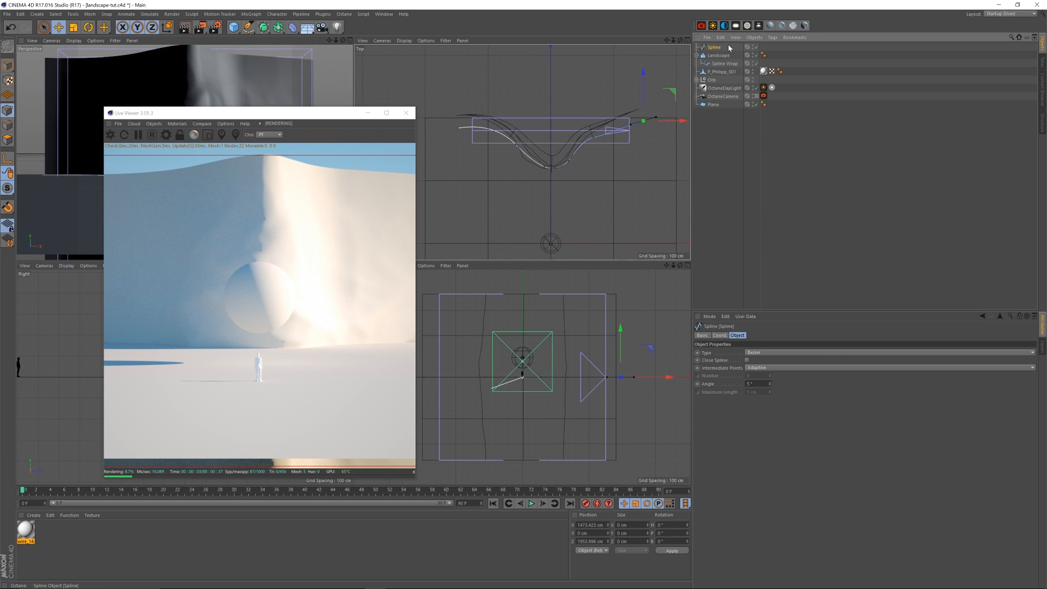
{"action": "left_click", "coordinate": [725, 63], "text": "shift"}
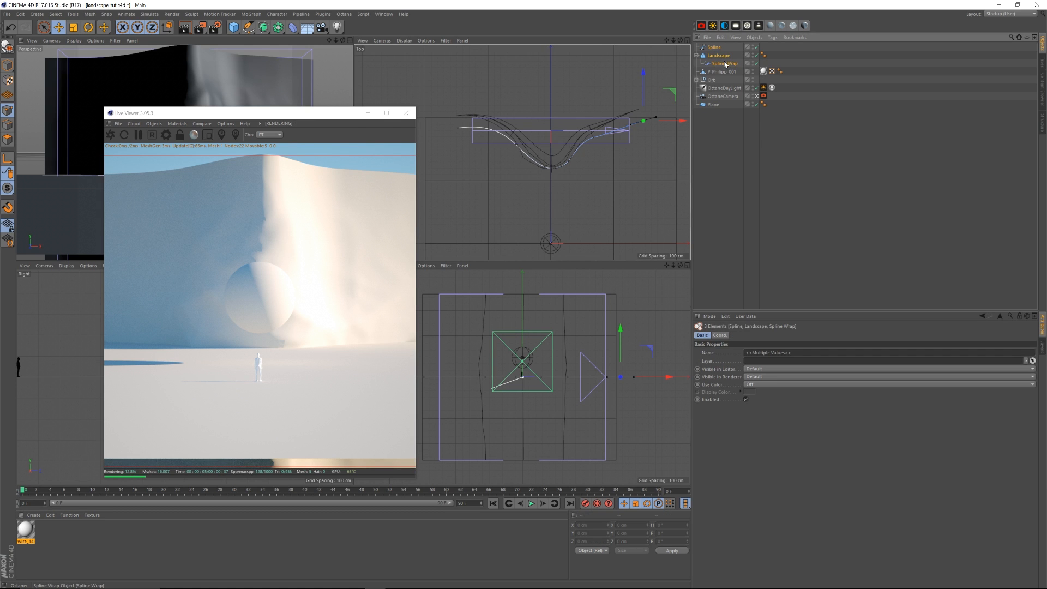
{"action": "key", "text": "alt+g"}
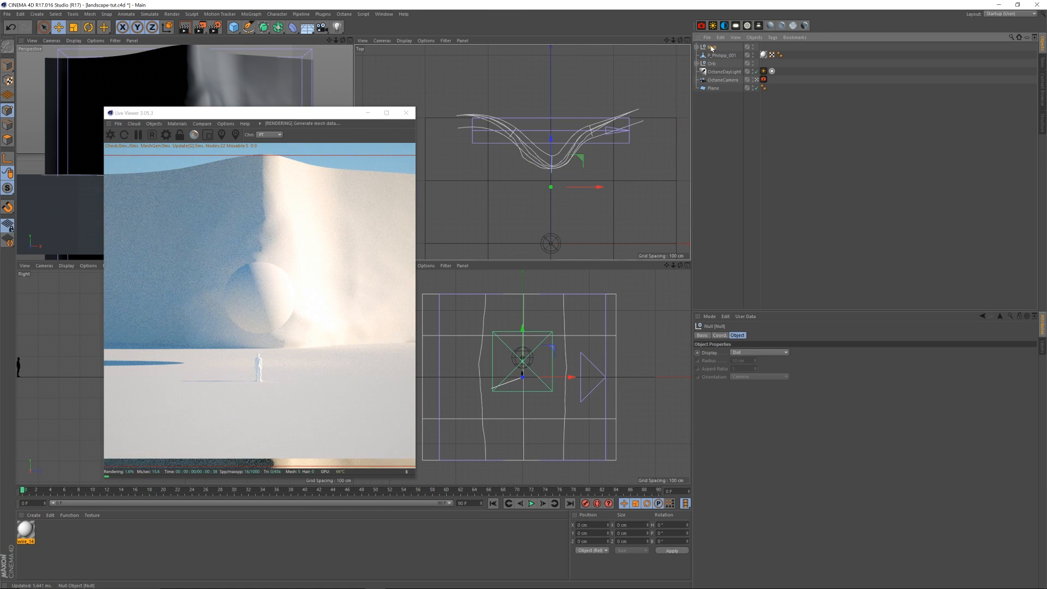
{"action": "double_click", "coordinate": [714, 48]}
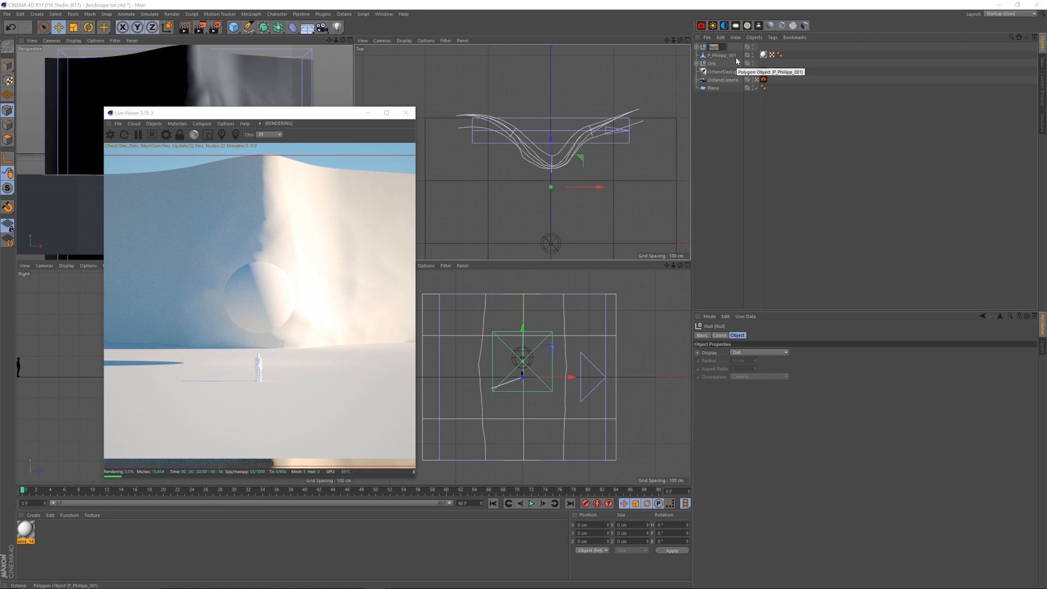
{"action": "type", "text": "Wall"}
{"action": "key", "text": "Return"}
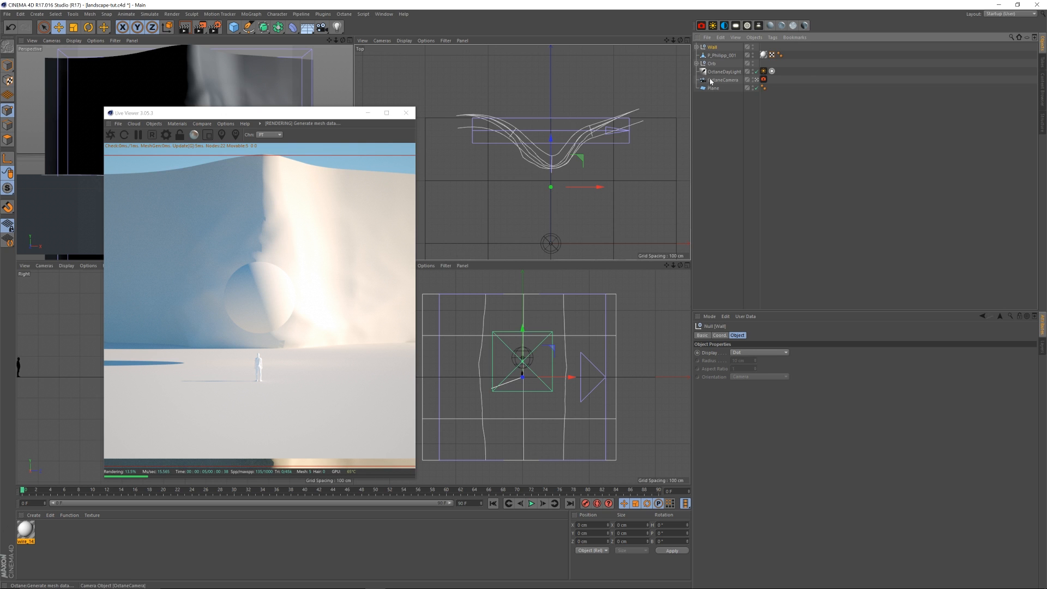
Step: Turn off Borders At Sea Level on the wall's landscape and set its seed to 4
{"action": "left_click_drag", "start_coordinate": [674, 41], "coordinate": [672, 68]}
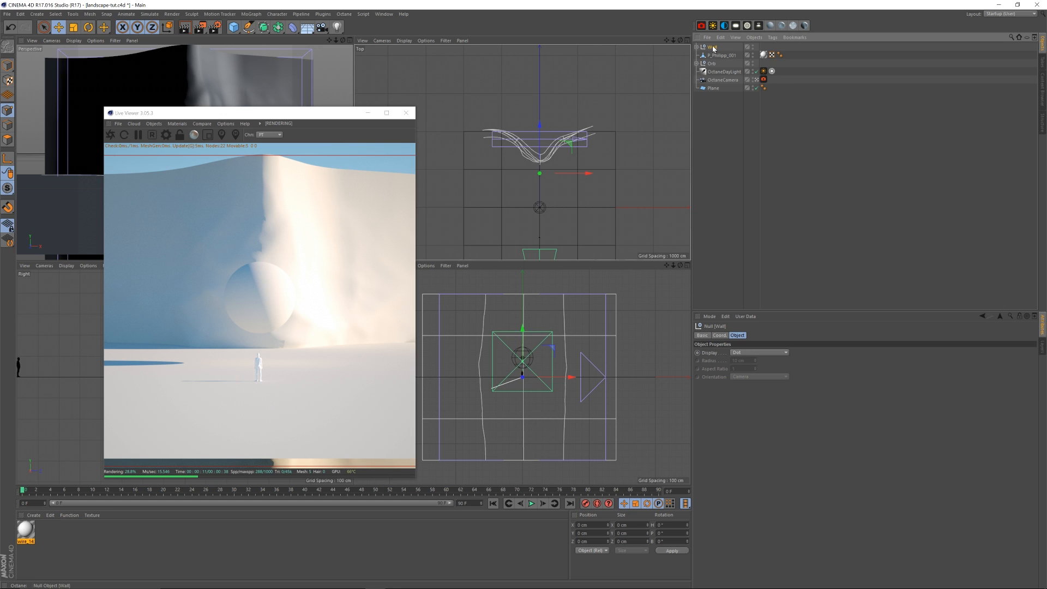
{"action": "left_click", "coordinate": [697, 47]}
{"action": "left_click", "coordinate": [722, 64]}
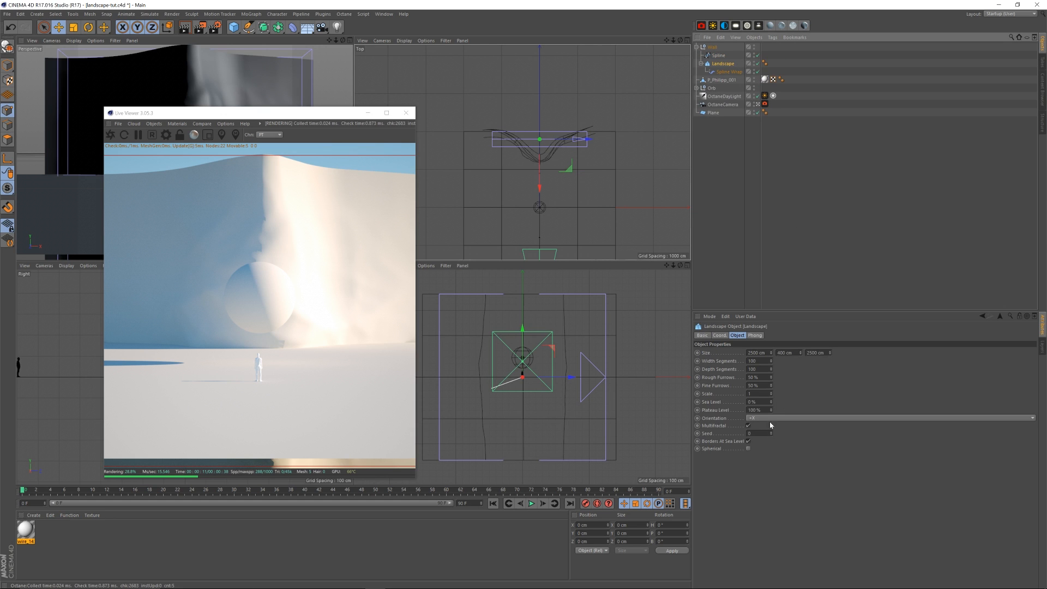
{"action": "left_click", "coordinate": [748, 441]}
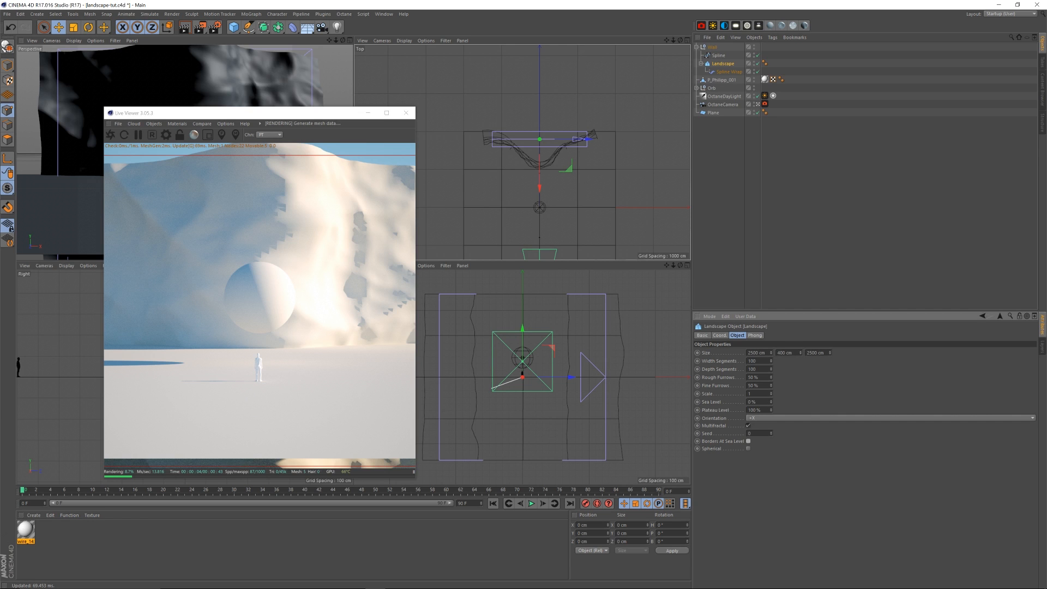
{"action": "left_click", "coordinate": [771, 431]}
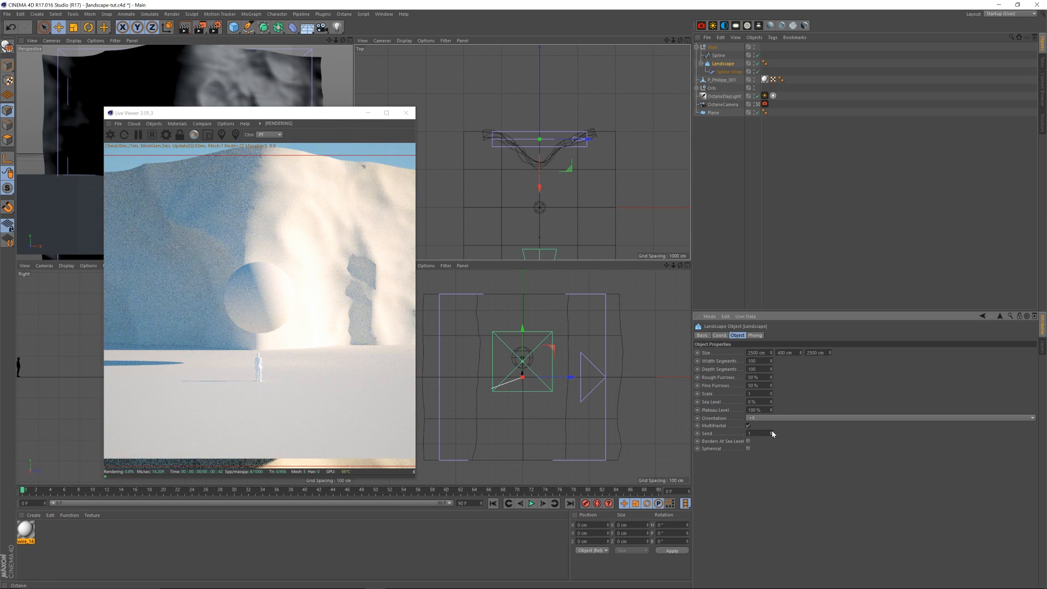
{"action": "left_click", "coordinate": [771, 431]}
{"action": "left_click", "coordinate": [771, 431]}
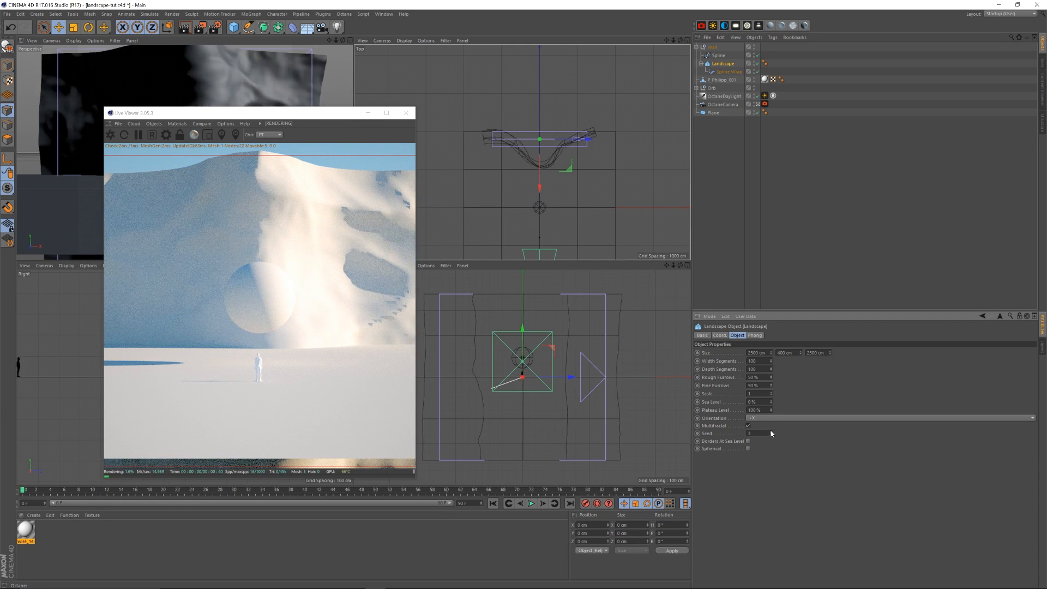
{"action": "left_click", "coordinate": [771, 431]}
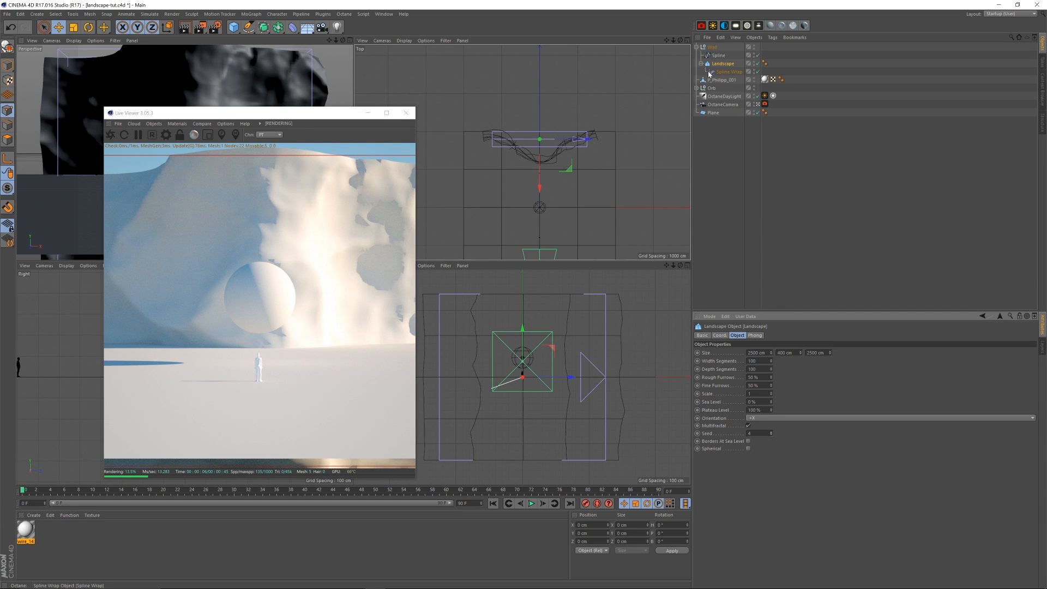
Step: Duplicate the Wall group twice
{"action": "left_click", "coordinate": [696, 47]}
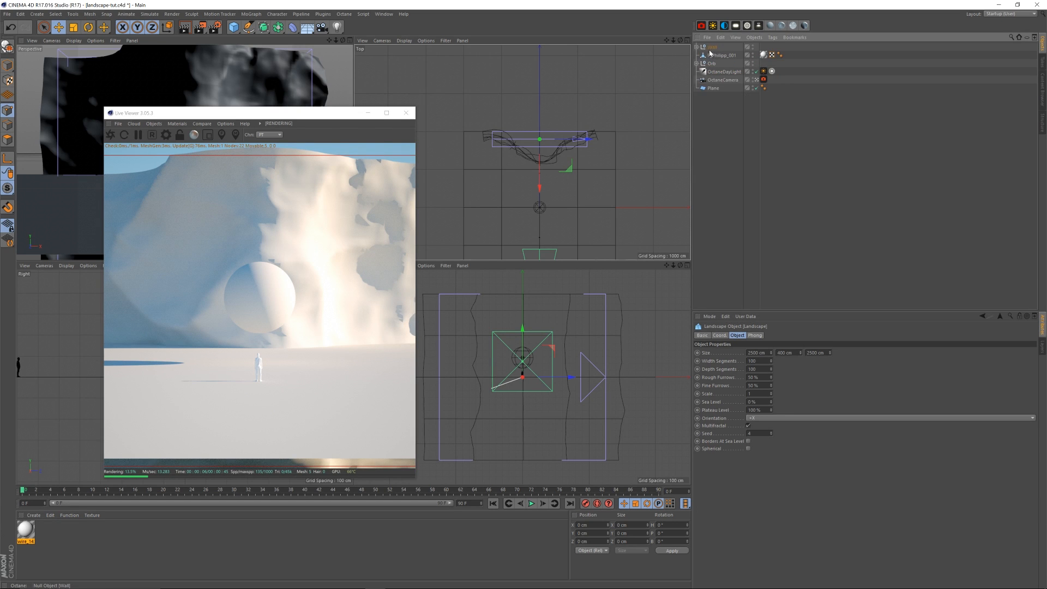
{"action": "left_click", "coordinate": [712, 48]}
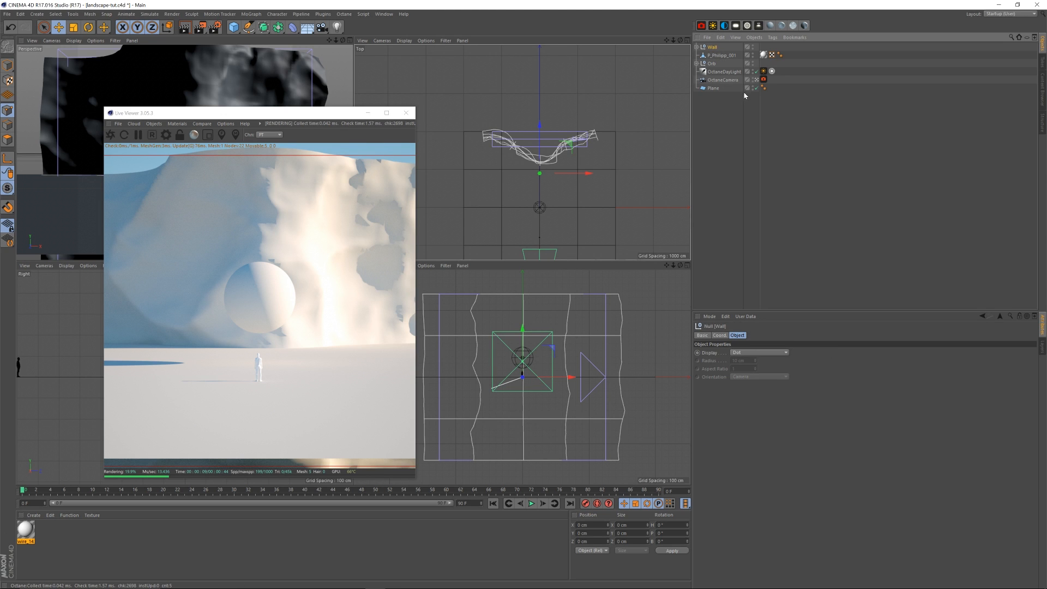
{"action": "key", "text": "ctrl+v"}
{"action": "key", "text": "ctrl+v"}
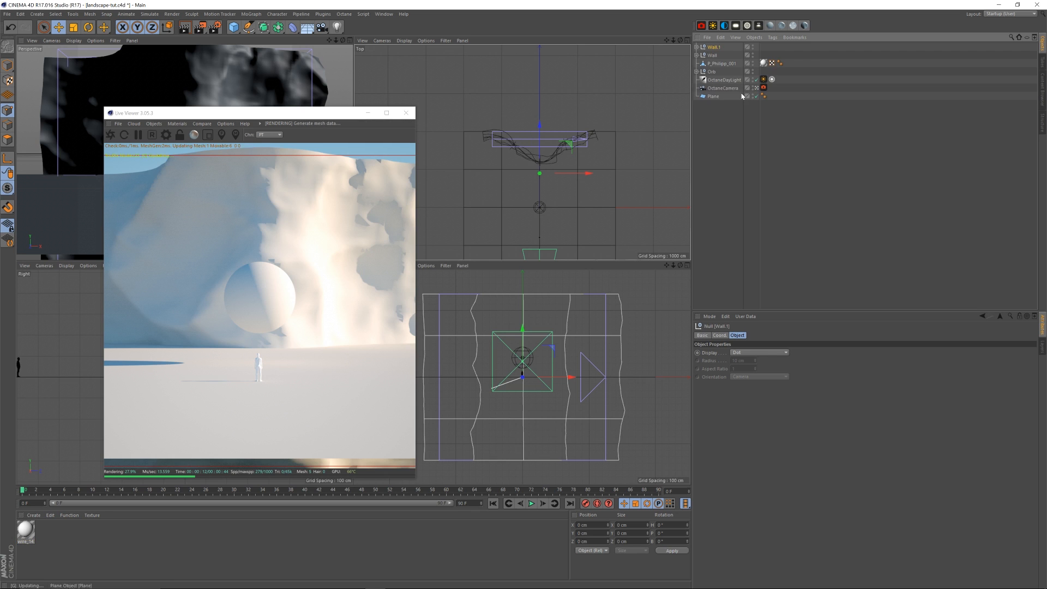
Step: Rotate Wall.1 into a side wall on the scene's right, at about H -80°, P 14° and B 88°
{"action": "left_click", "coordinate": [714, 55]}
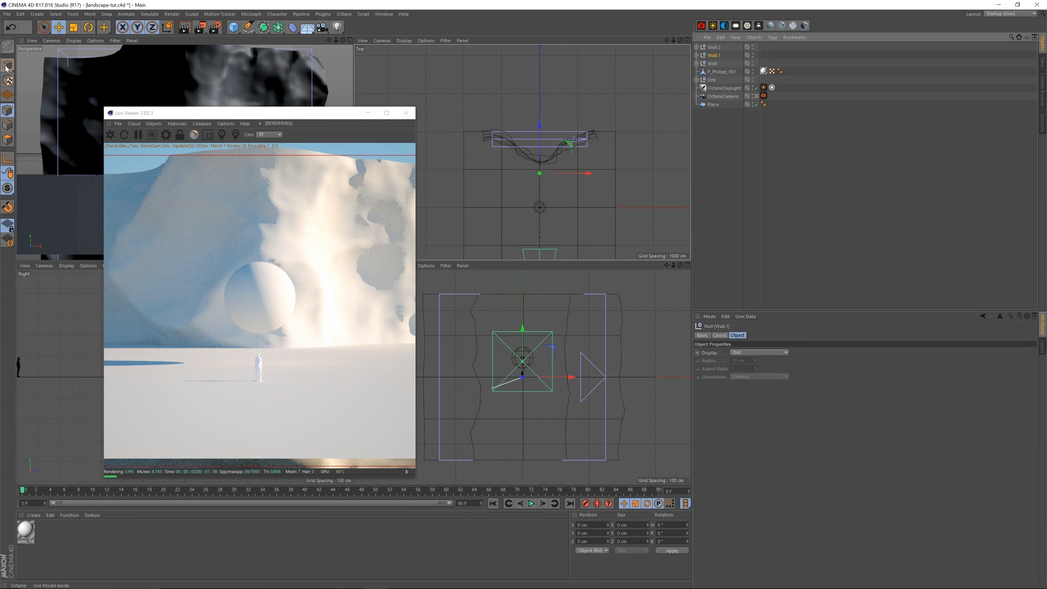
{"action": "left_click_drag", "start_coordinate": [580, 142], "coordinate": [551, 281]}
{"action": "key", "text": "r"}
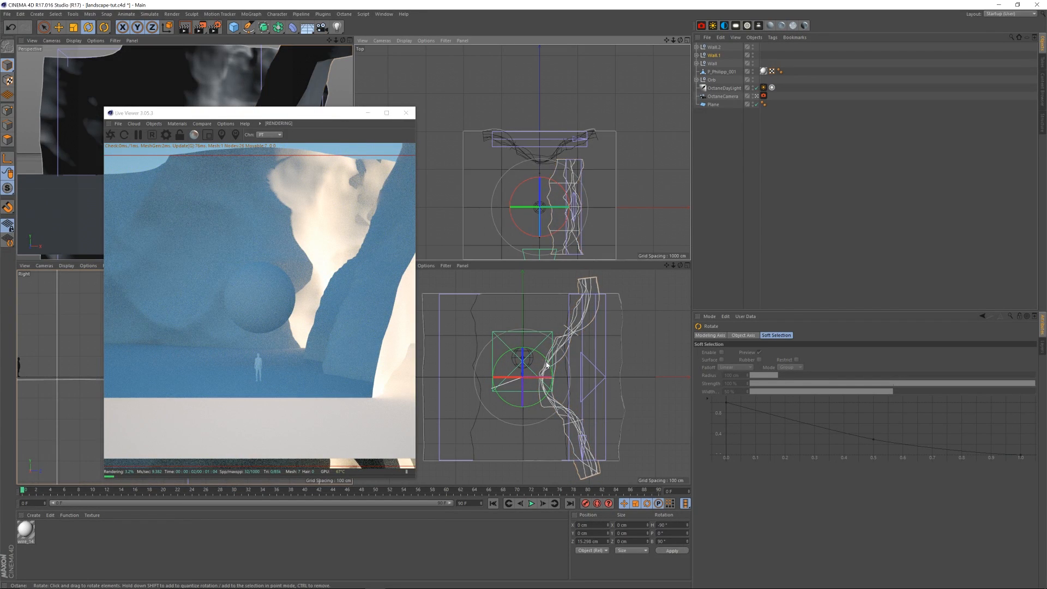
{"action": "left_click_drag", "start_coordinate": [551, 367], "coordinate": [546, 361]}
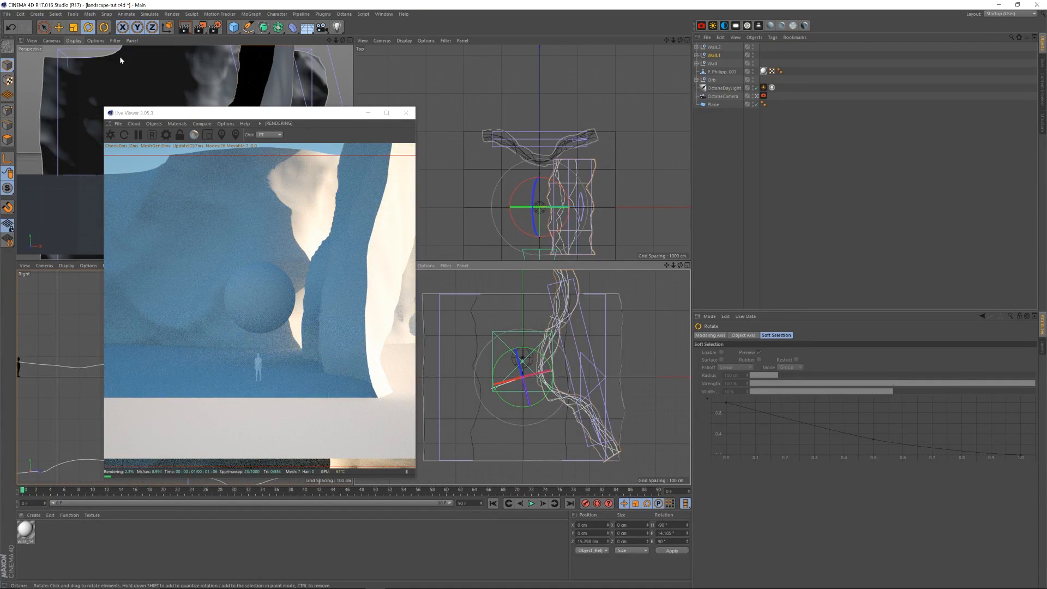
{"action": "left_click_drag", "start_coordinate": [567, 195], "coordinate": [566, 194]}
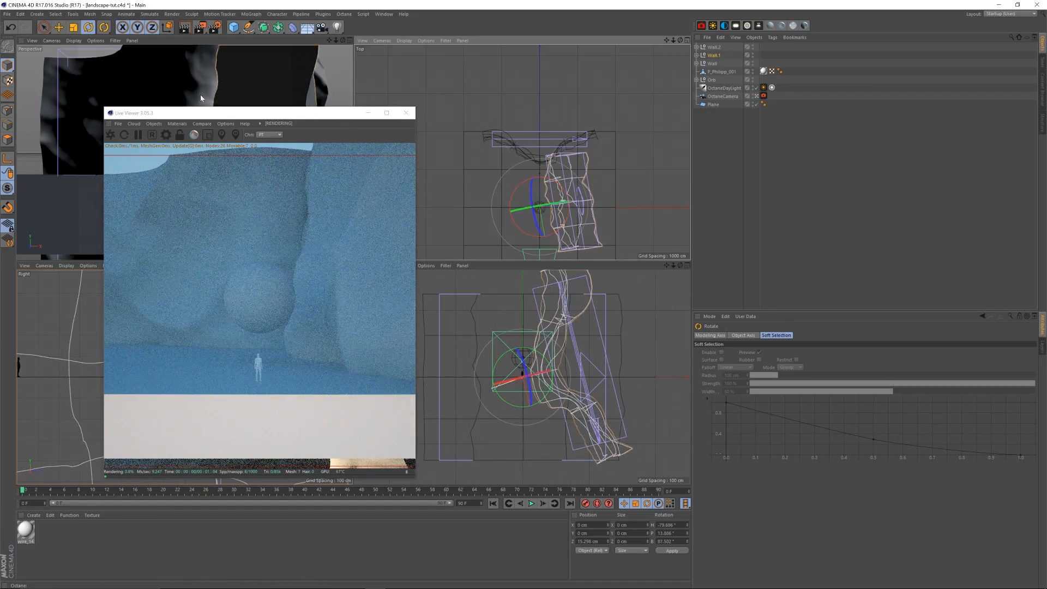
Step: Move Wall.1 outward to the right of the orb, to about X 275, Y 69, Z -208 cm
{"action": "key", "text": "e"}
{"action": "left_click_drag", "start_coordinate": [584, 199], "coordinate": [601, 196]}
{"action": "left_click_drag", "start_coordinate": [561, 233], "coordinate": [604, 220]}
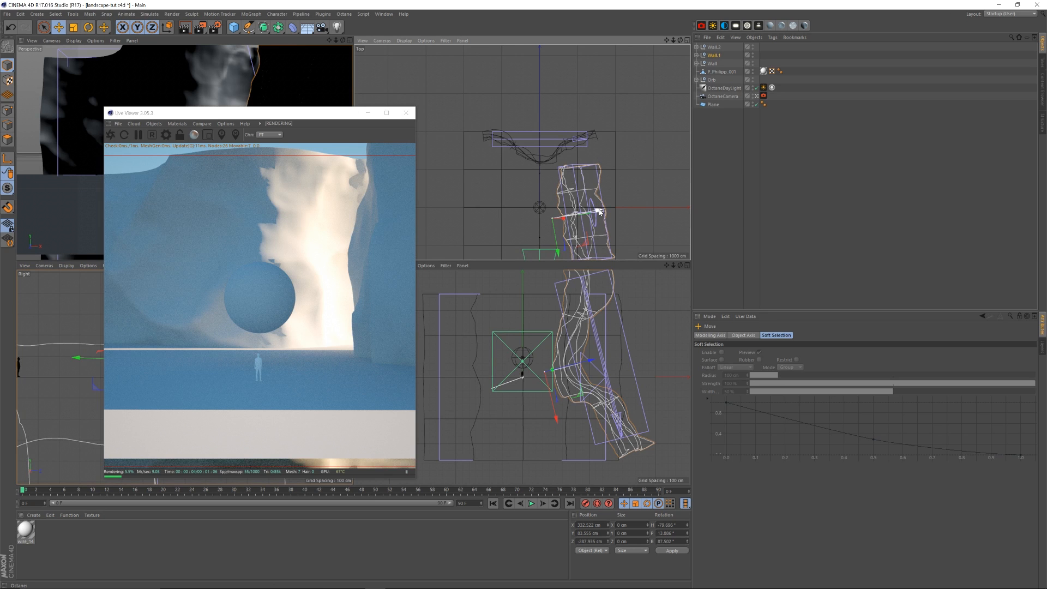
{"action": "left_click_drag", "start_coordinate": [598, 211], "coordinate": [599, 214]}
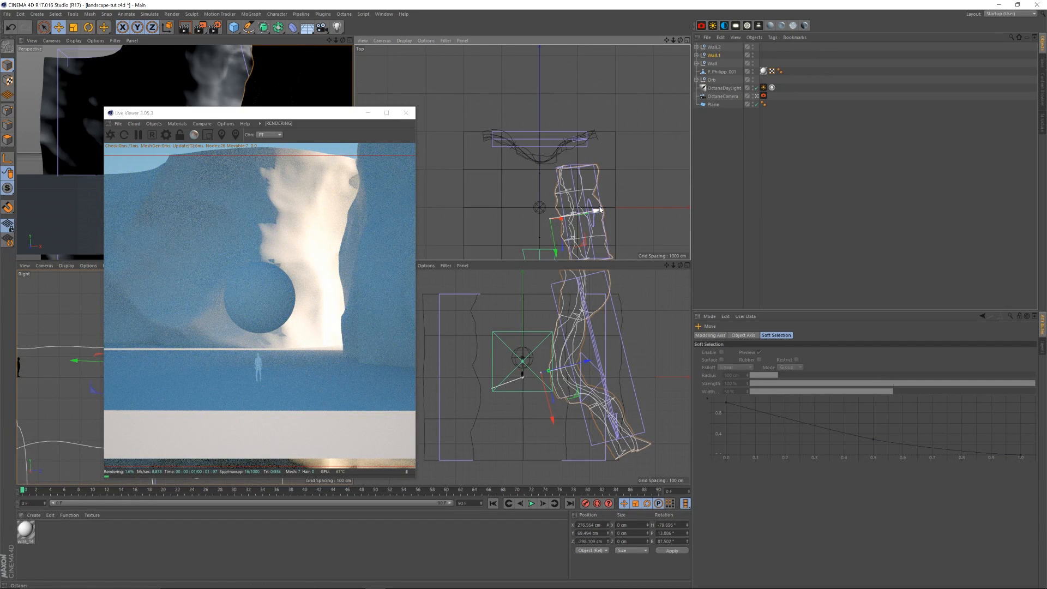
Step: Rotate Wall.2 by about 90° so it stands as a side wall facing Wall.1
{"action": "left_click", "coordinate": [550, 163]}
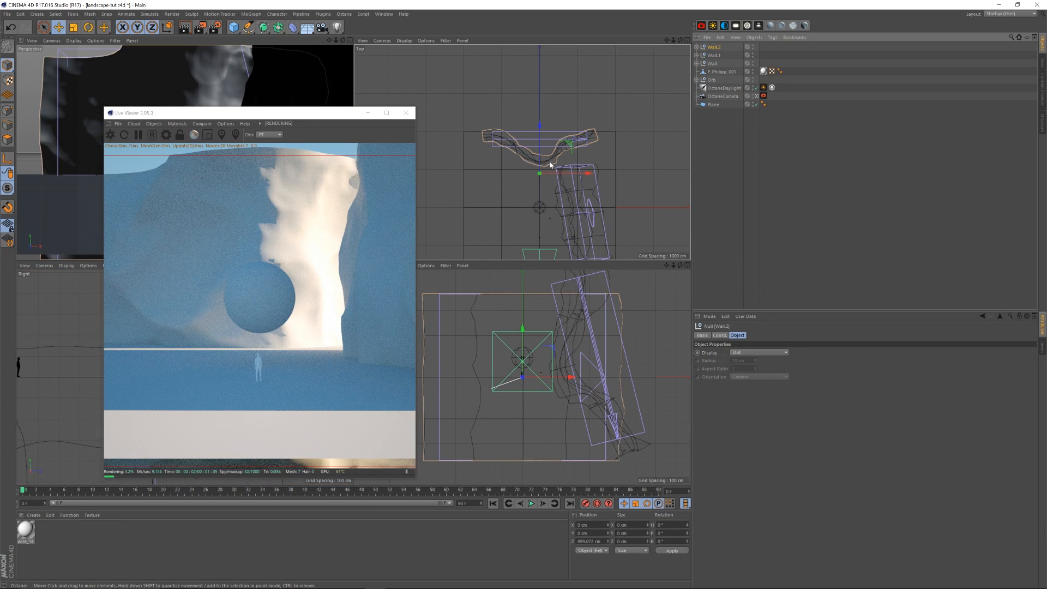
{"action": "key", "text": "r"}
{"action": "left_click_drag", "start_coordinate": [564, 158], "coordinate": [540, 77]}
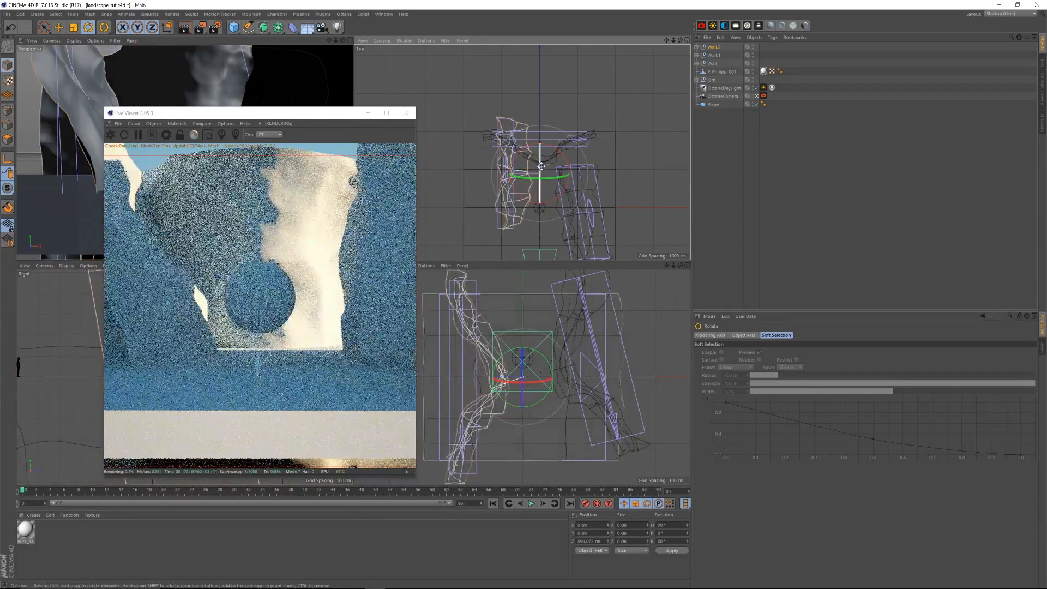
{"action": "key", "text": "ctrl+z"}
{"action": "left_click_drag", "start_coordinate": [550, 182], "coordinate": [540, 101]}
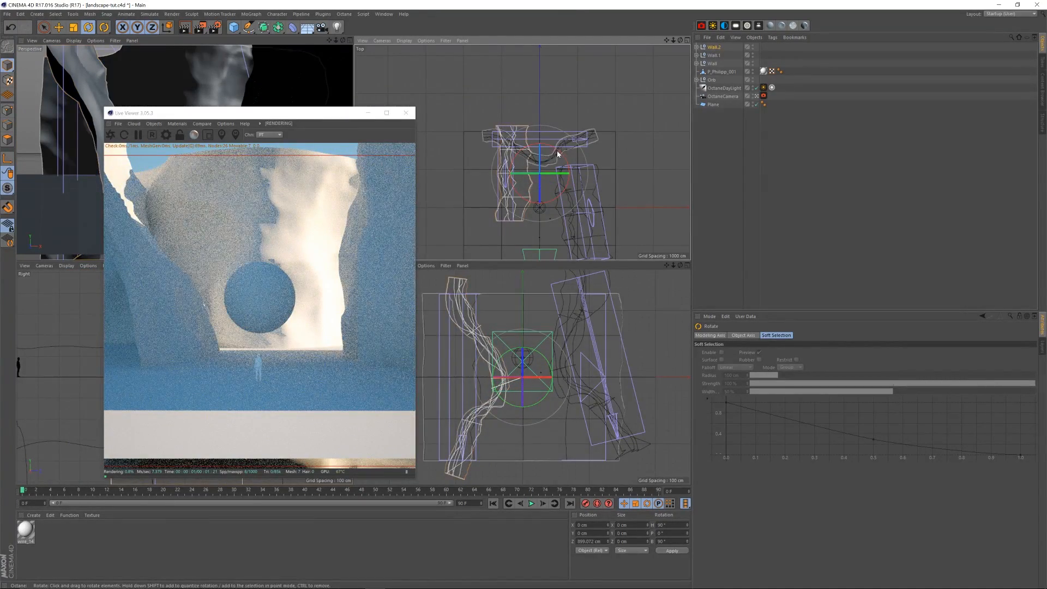
Step: Move Wall.2 outward to the left of the orb and tilt it to a pitch of about 19°, mirroring Wall.1
{"action": "key", "text": "e"}
{"action": "left_click_drag", "start_coordinate": [562, 153], "coordinate": [541, 169]}
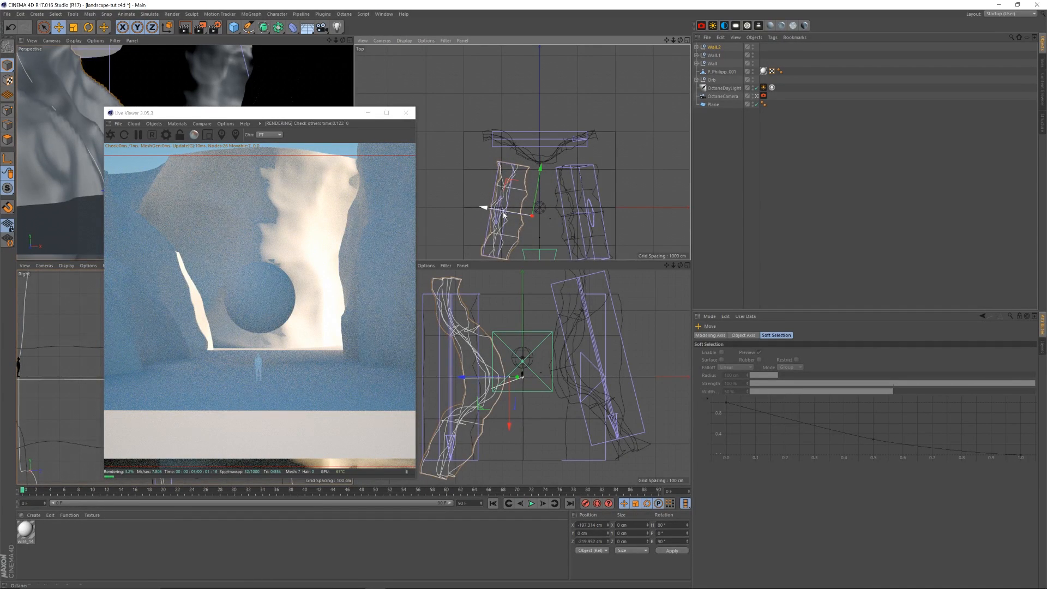
{"action": "key", "text": "r"}
{"action": "left_click_drag", "start_coordinate": [516, 351], "coordinate": [526, 362]}
{"action": "key", "text": "e"}
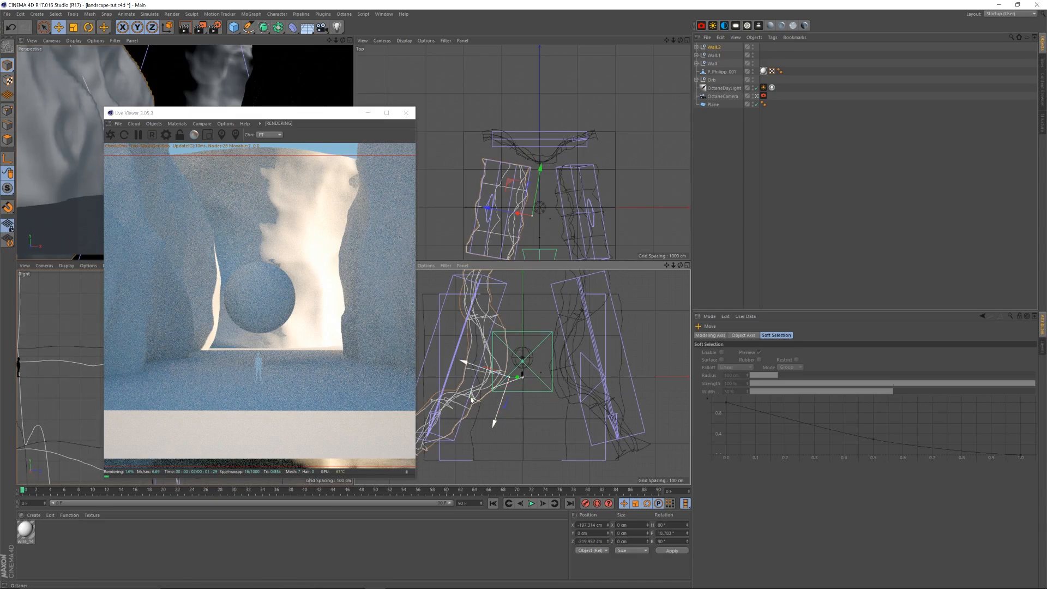
{"action": "left_click_drag", "start_coordinate": [472, 399], "coordinate": [465, 403]}
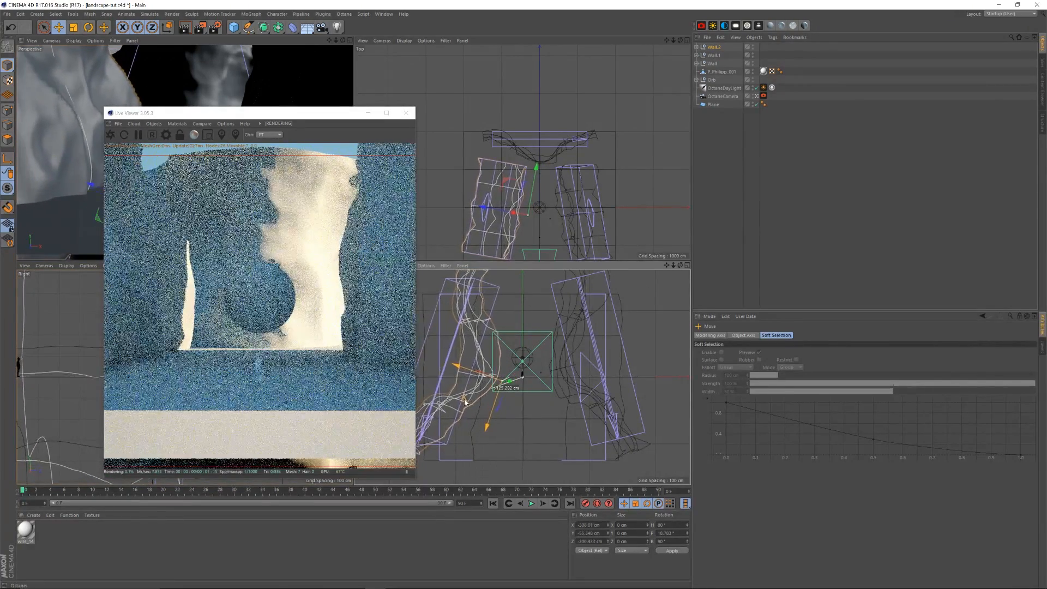
{"action": "left_click", "coordinate": [713, 63], "text": "shift"}
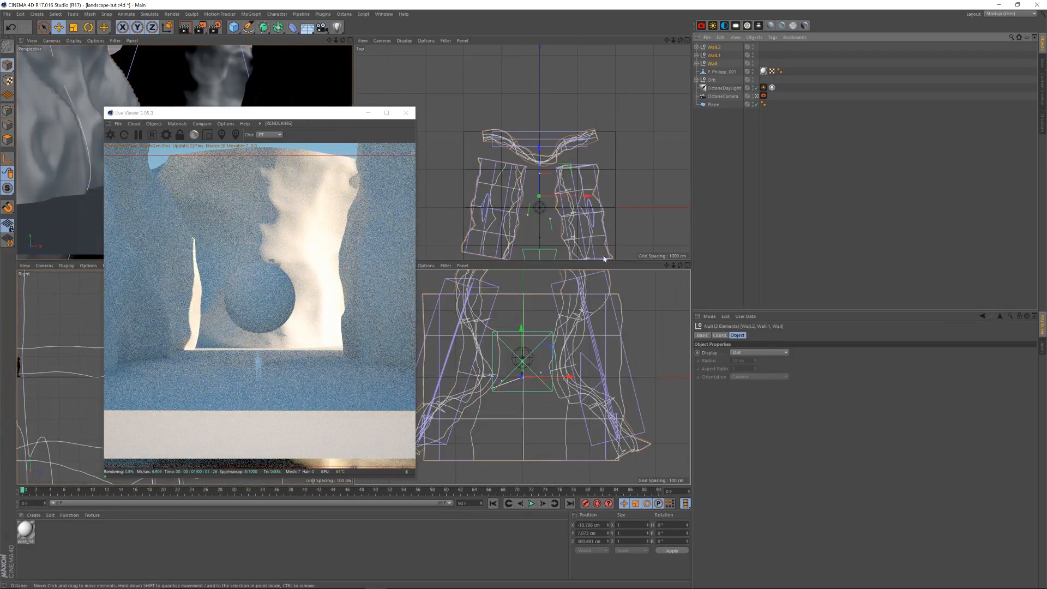
{"action": "left_click_drag", "start_coordinate": [522, 330], "coordinate": [522, 329]}
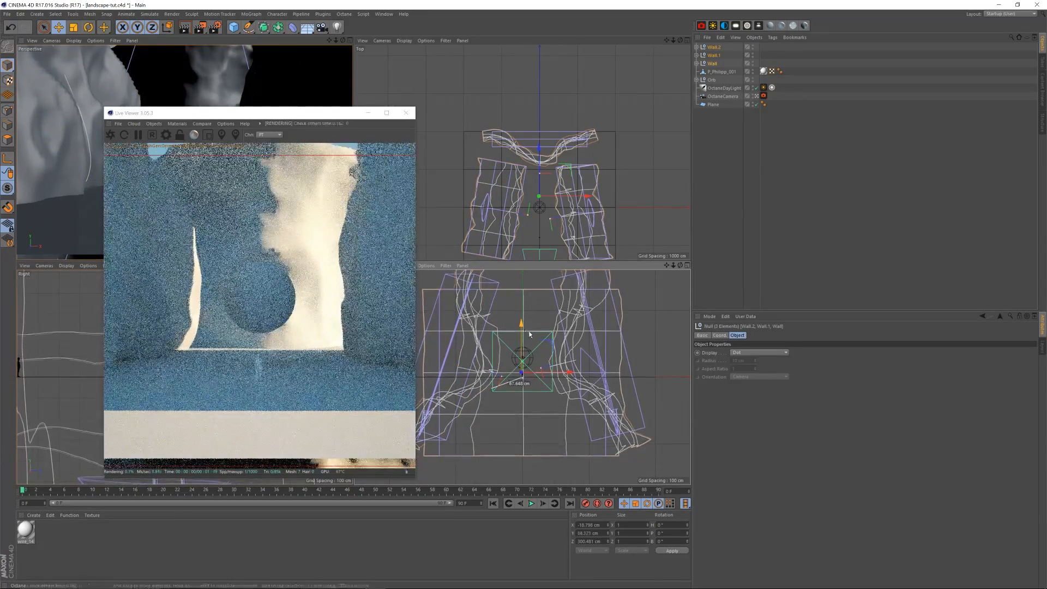
{"action": "key", "text": "ctrl+z"}
Step: Position the back Wall at about X -97, Y 953, Z 964 cm and rotate its heading to about -10.6°
{"action": "left_click", "coordinate": [714, 63]}
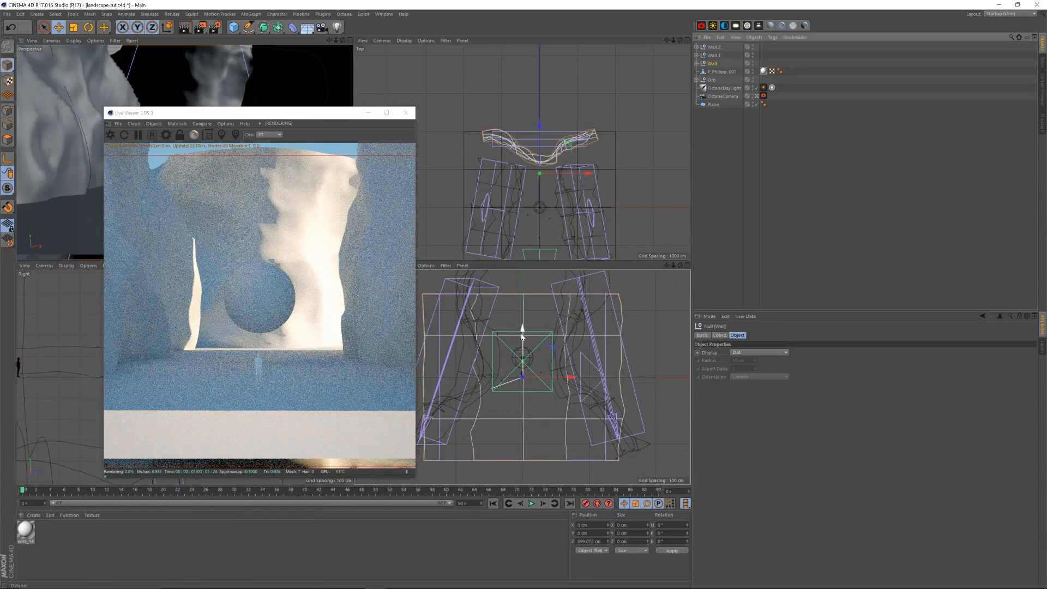
{"action": "left_click_drag", "start_coordinate": [522, 328], "coordinate": [524, 272]}
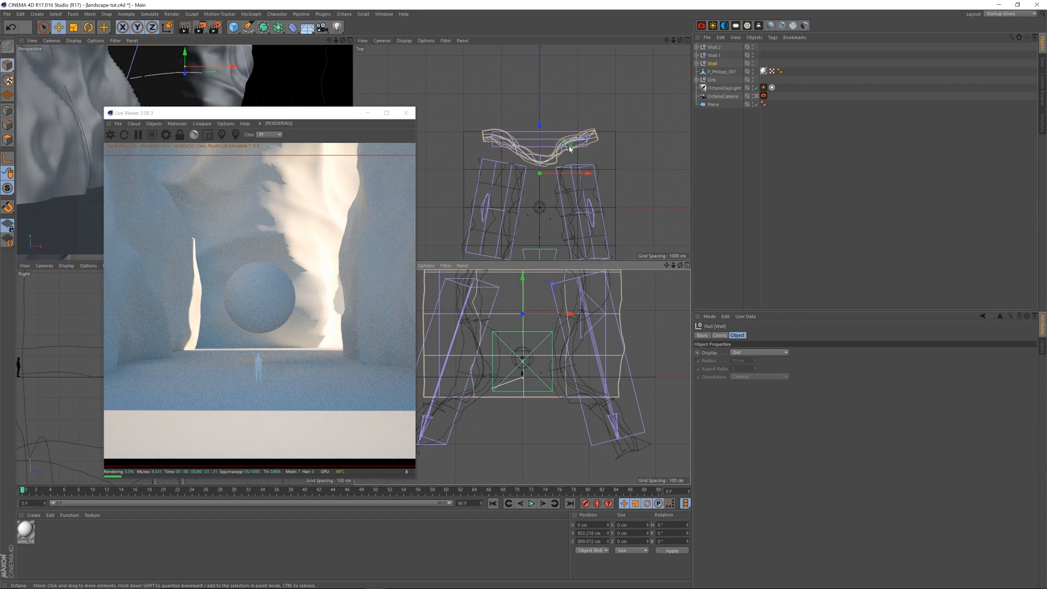
{"action": "key", "text": "r"}
{"action": "left_click_drag", "start_coordinate": [560, 153], "coordinate": [573, 157]}
{"action": "key", "text": "e"}
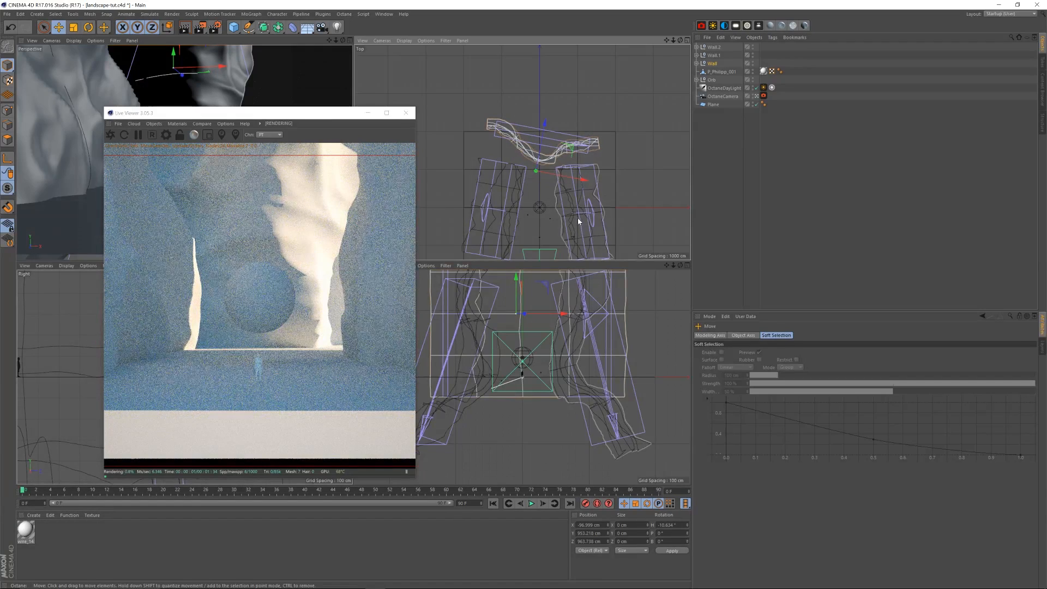
Step: Shift Wall.2 slightly toward the back wall and farther outward to widen the gap left of the orb
{"action": "left_click", "coordinate": [715, 56]}
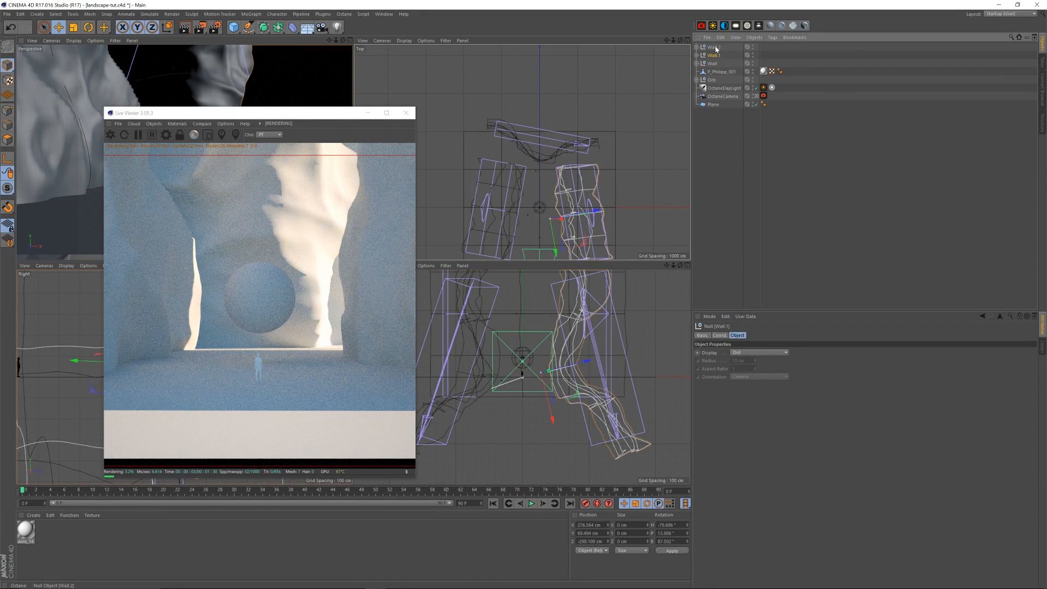
{"action": "left_click", "coordinate": [715, 47]}
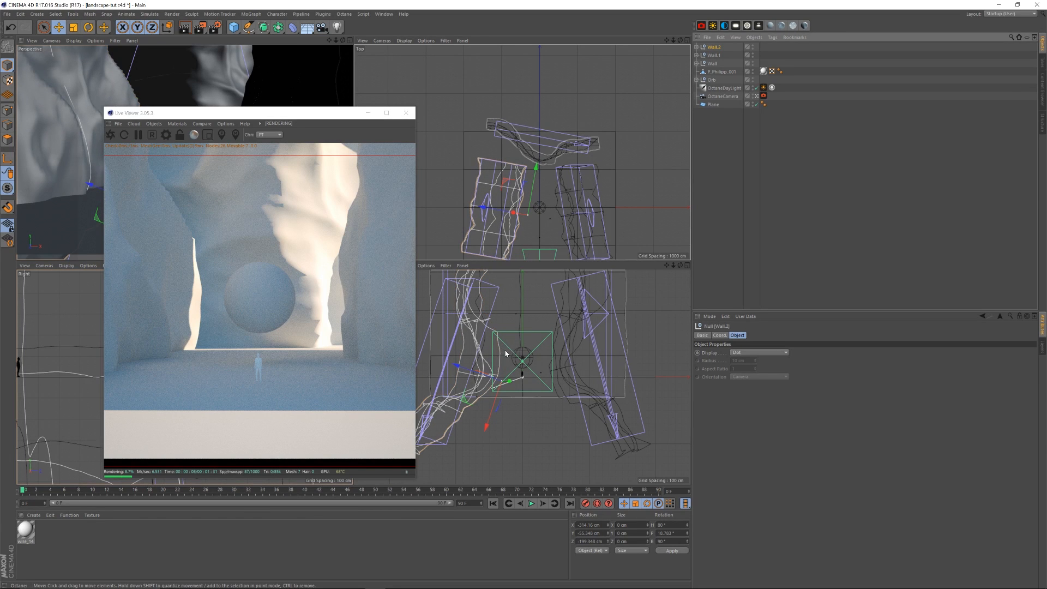
{"action": "left_click_drag", "start_coordinate": [534, 165], "coordinate": [537, 169]}
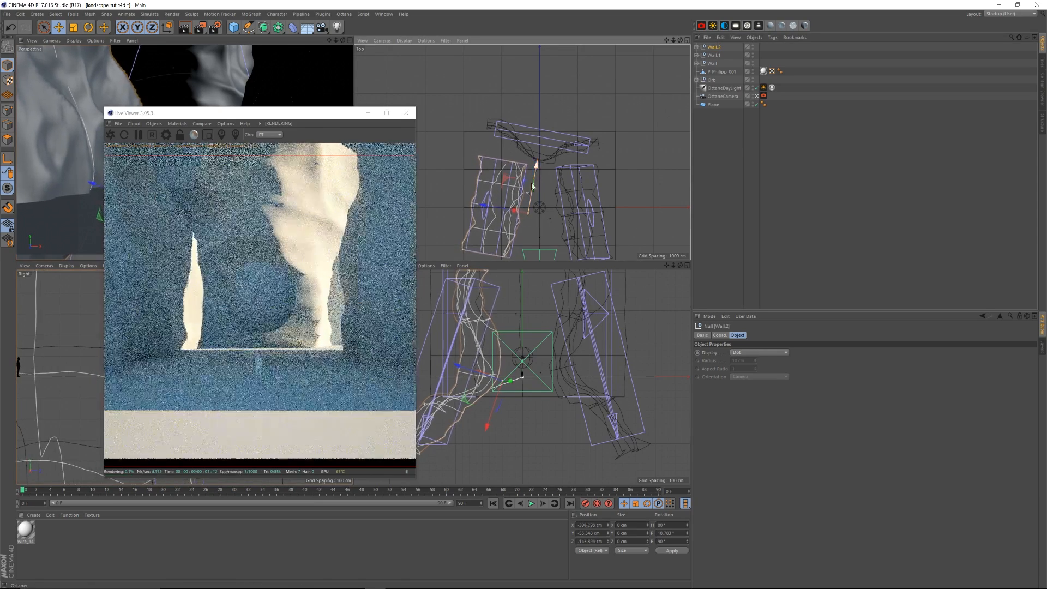
{"action": "left_click_drag", "start_coordinate": [495, 207], "coordinate": [489, 206]}
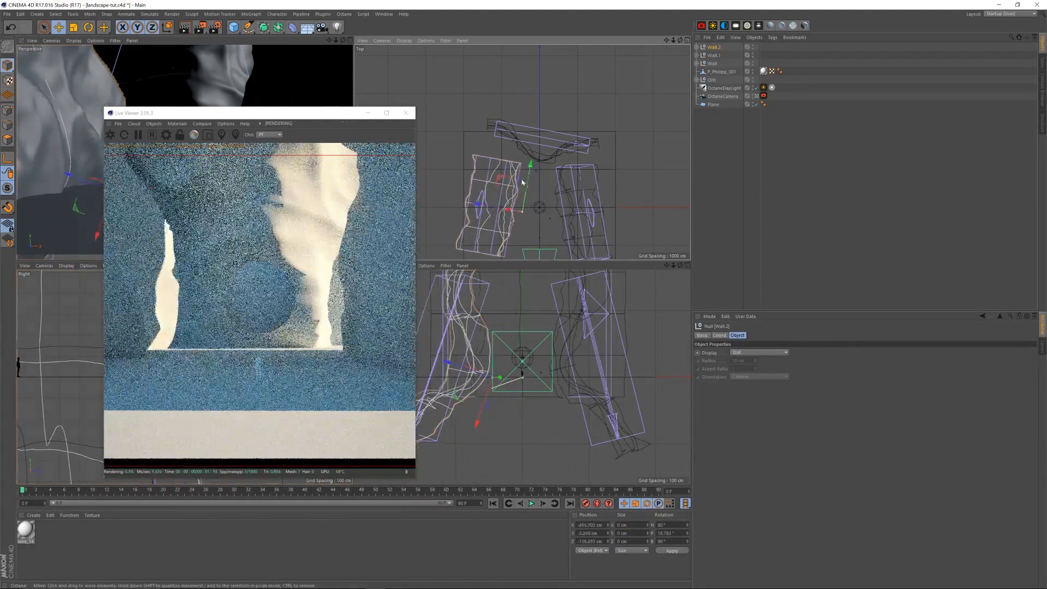
Step: Move Wall.2 closer to the back wall, to about X -424.5 cm, and increase its pitch to about 20.5°
{"action": "left_click_drag", "start_coordinate": [529, 175], "coordinate": [528, 165]}
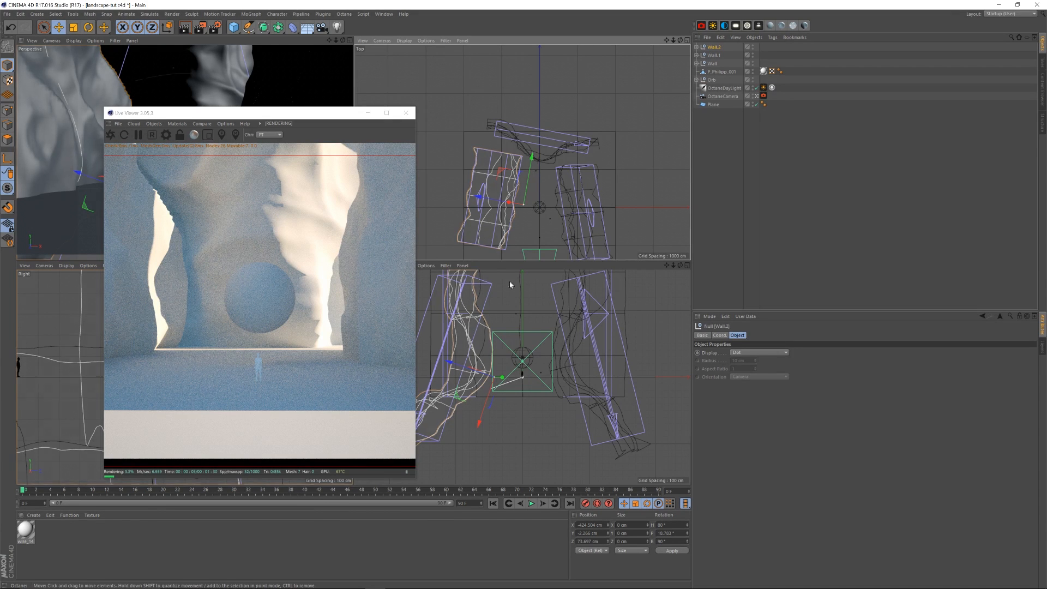
{"action": "key", "text": "r"}
{"action": "mouse_move", "coordinate": [510, 354]}
{"action": "left_mouse_down"}
{"action": "mouse_move", "coordinate": [486, 375]}
{"action": "mouse_move", "coordinate": [516, 350]}
{"action": "mouse_move", "coordinate": [499, 360]}
{"action": "left_mouse_up"}
{"action": "key", "text": "e"}
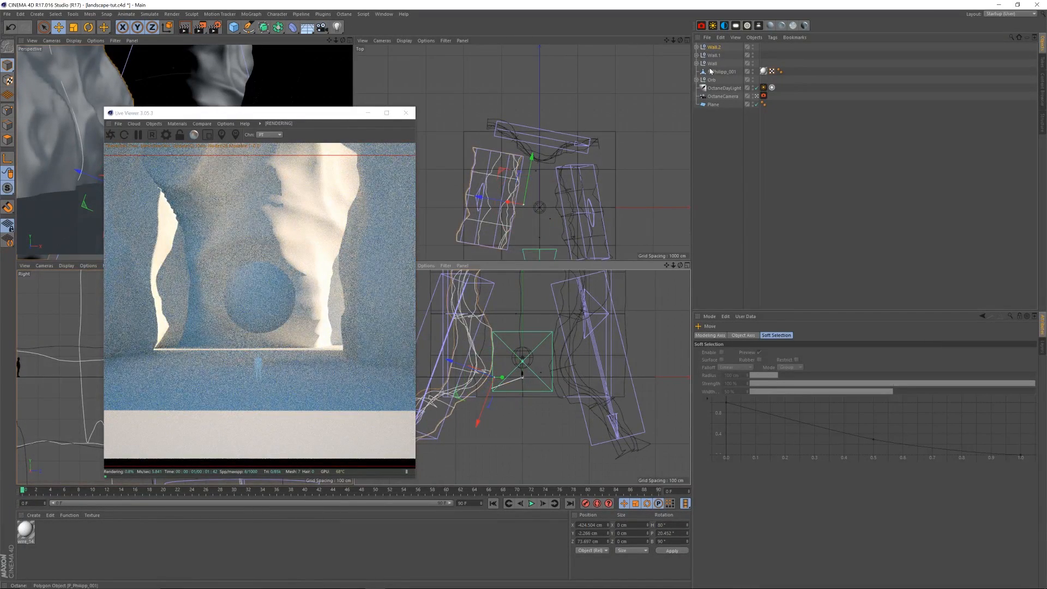
Step: Try different seeds up to 12 on the Landscape inside Wall.2 and settle on seed 6
{"action": "left_click", "coordinate": [696, 48]}
{"action": "left_click", "coordinate": [722, 64]}
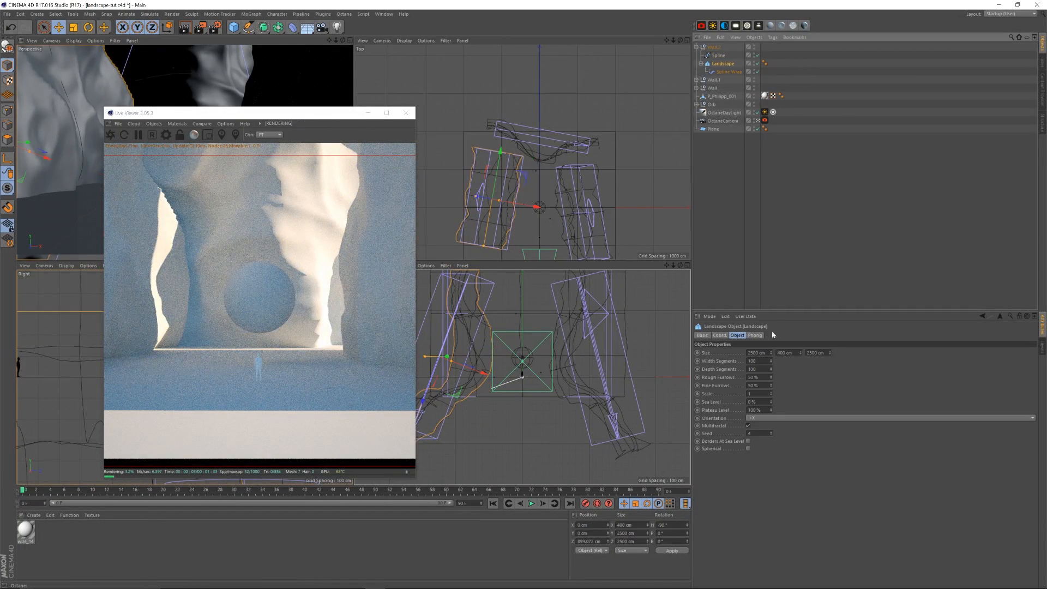
{"action": "left_click", "coordinate": [771, 432]}
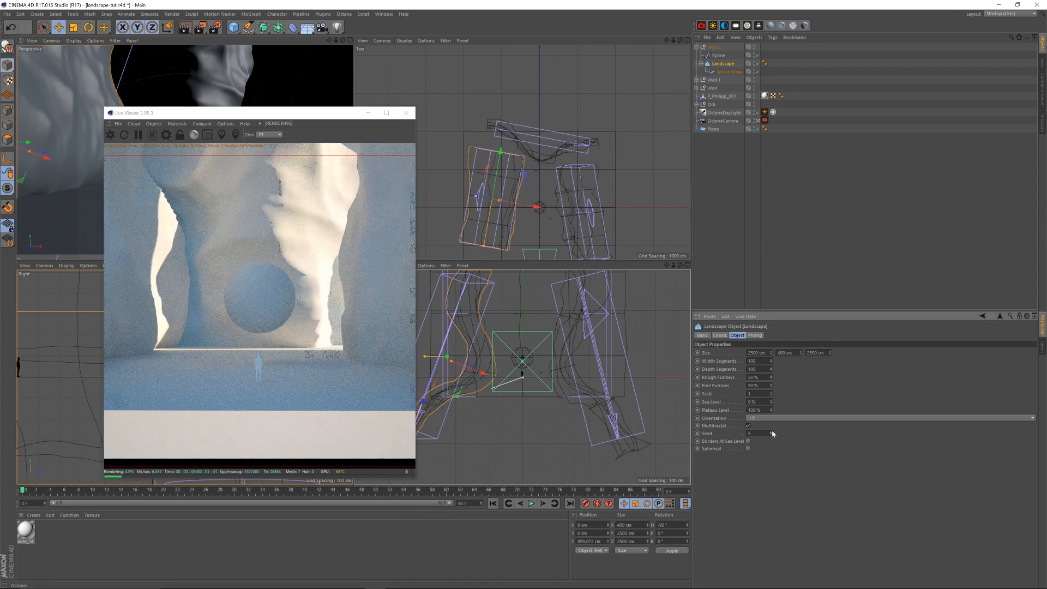
{"action": "left_click", "coordinate": [772, 432]}
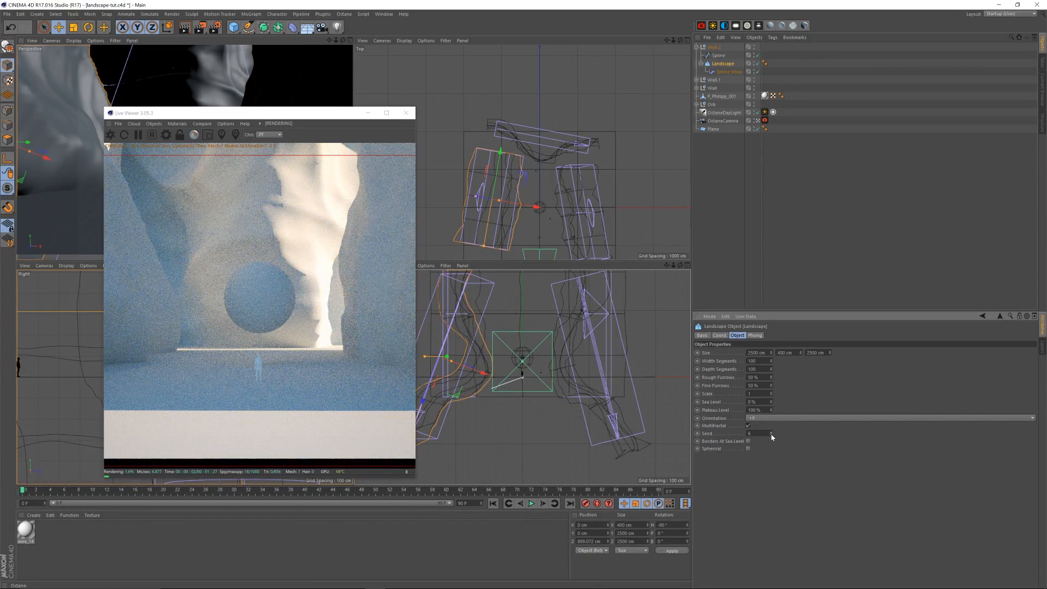
{"action": "left_click", "coordinate": [771, 433]}
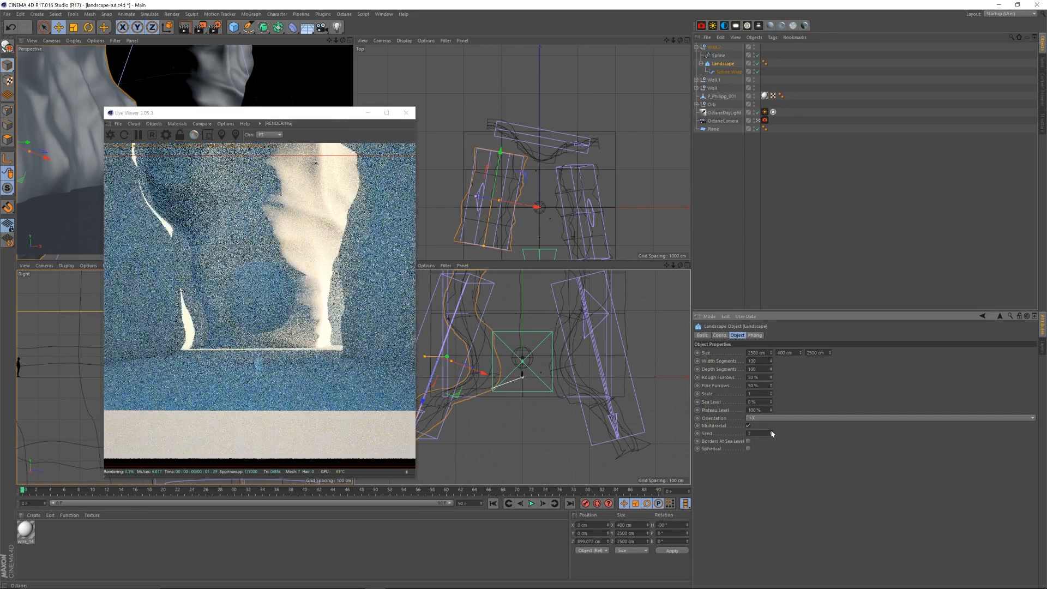
{"action": "left_click", "coordinate": [771, 433]}
{"action": "left_click", "coordinate": [771, 433]}
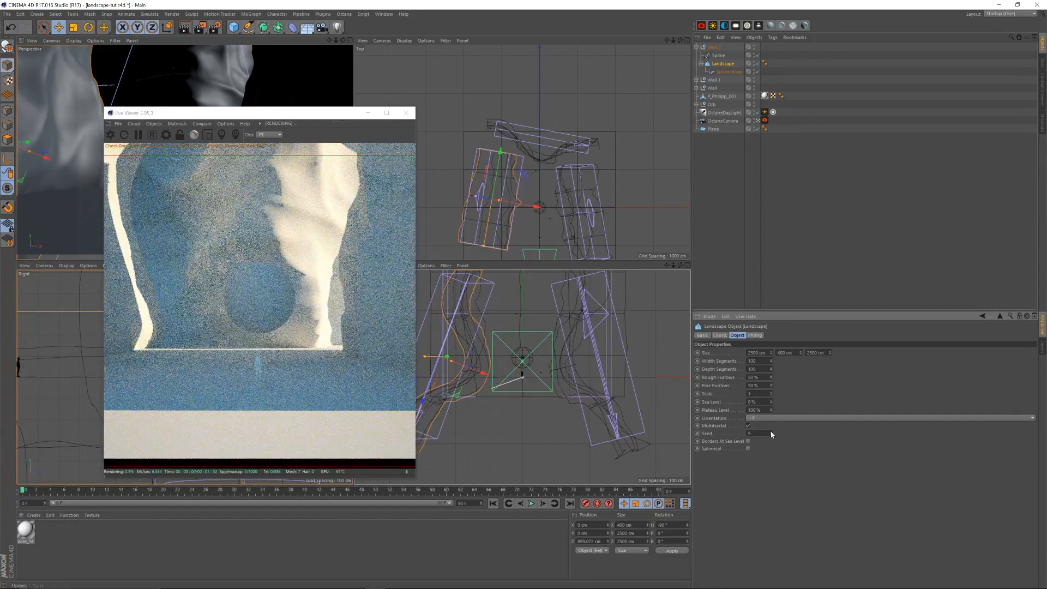
{"action": "left_click", "coordinate": [771, 433]}
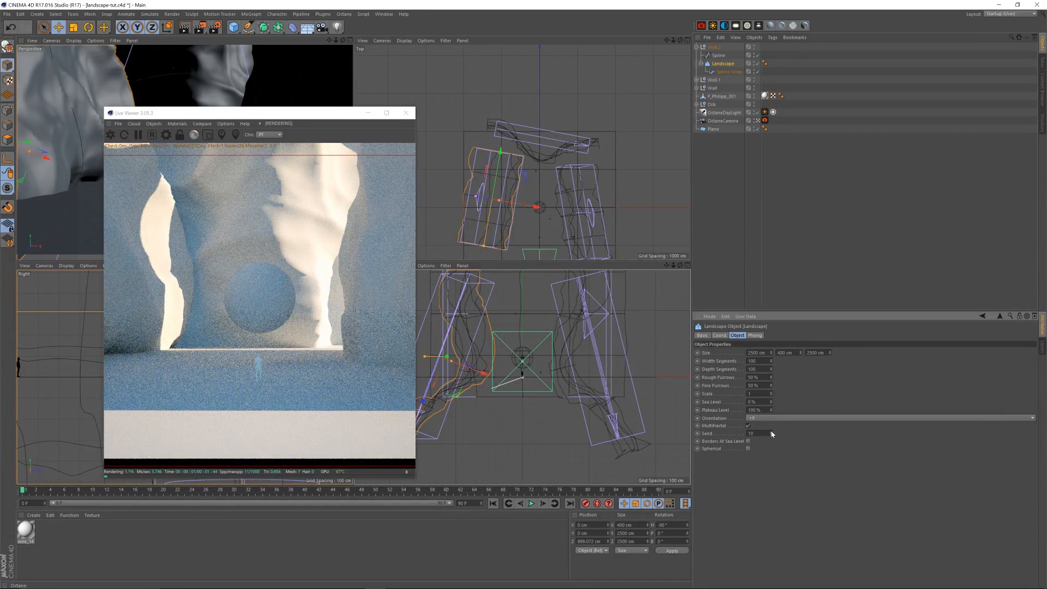
{"action": "left_click", "coordinate": [772, 433]}
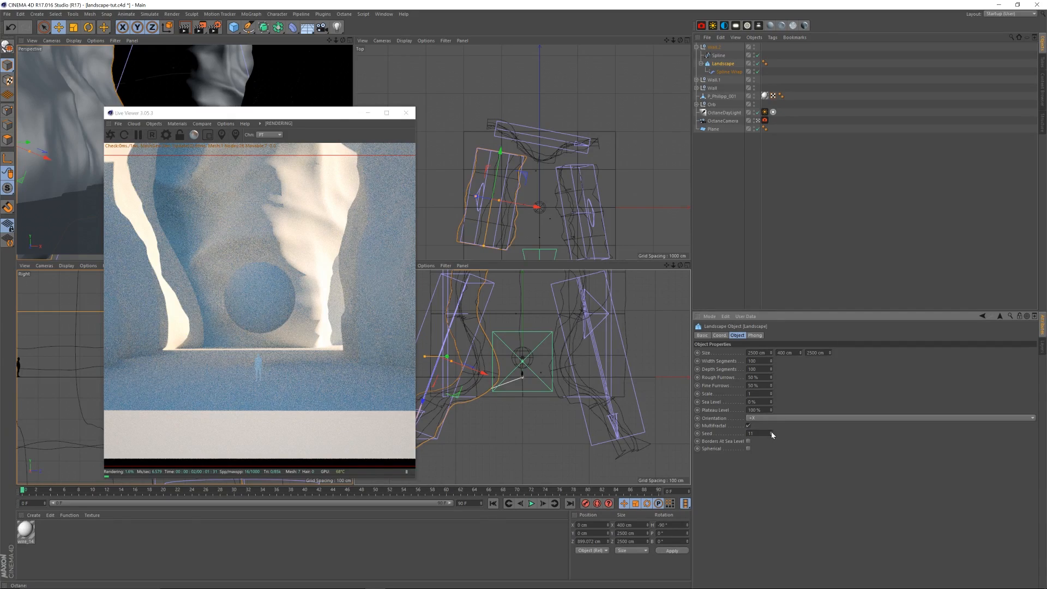
{"action": "left_click", "coordinate": [771, 435]}
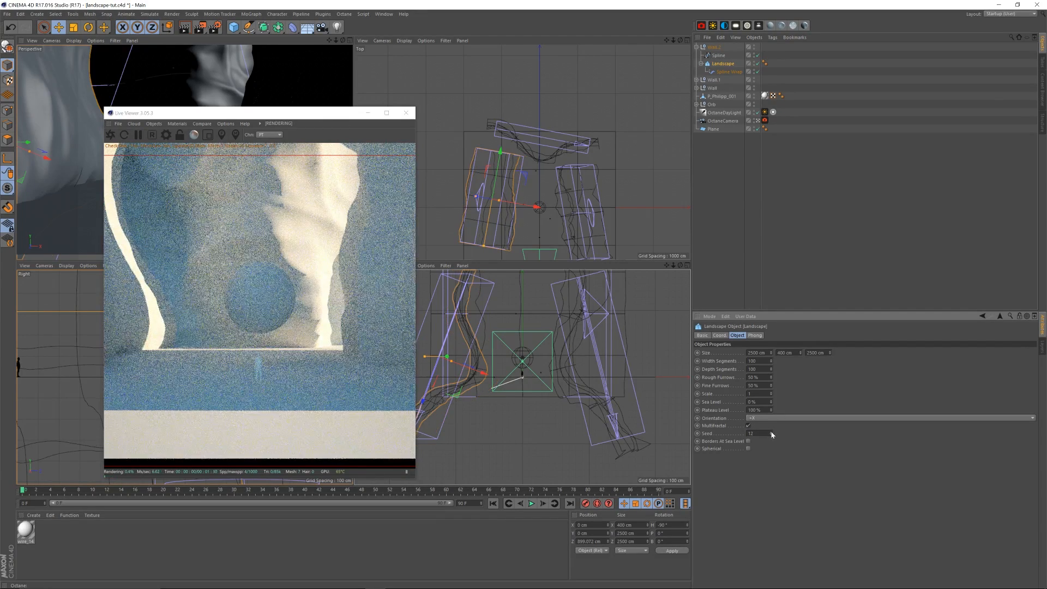
{"action": "left_click", "coordinate": [771, 435]}
{"action": "left_click", "coordinate": [771, 435]}
{"action": "left_click", "coordinate": [771, 435]}
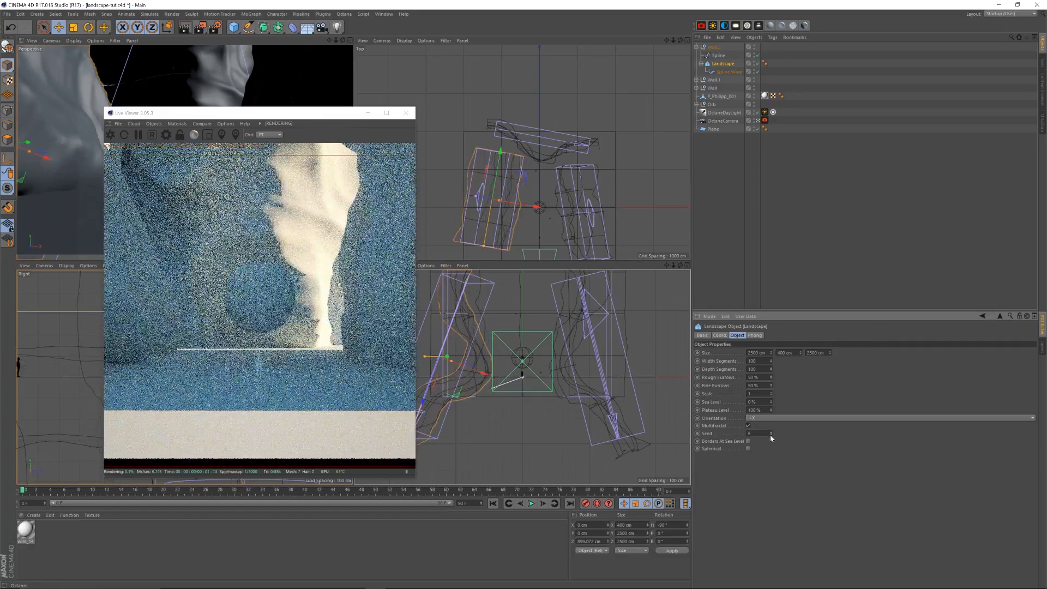
{"action": "left_click", "coordinate": [771, 435]}
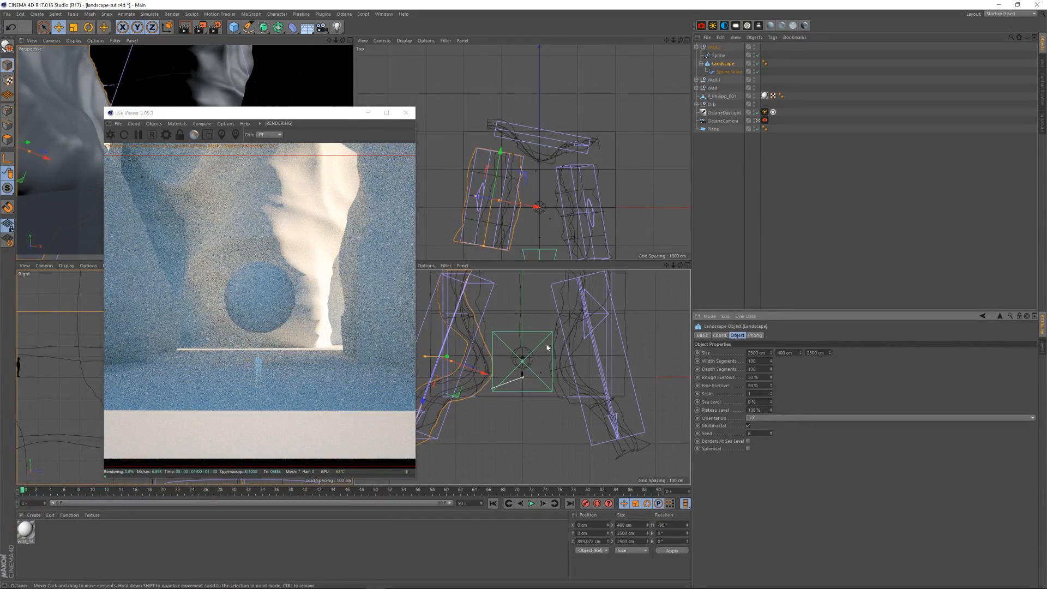
{"action": "key", "text": "r"}
{"action": "left_click_drag", "start_coordinate": [463, 338], "coordinate": [468, 345]}
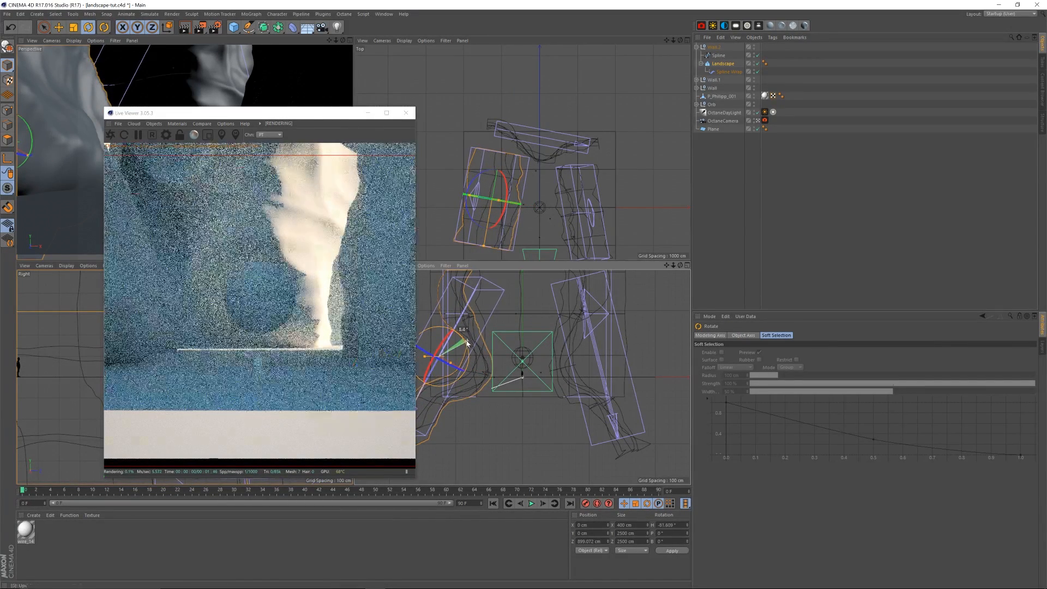
{"action": "key", "text": "ctrl+z"}
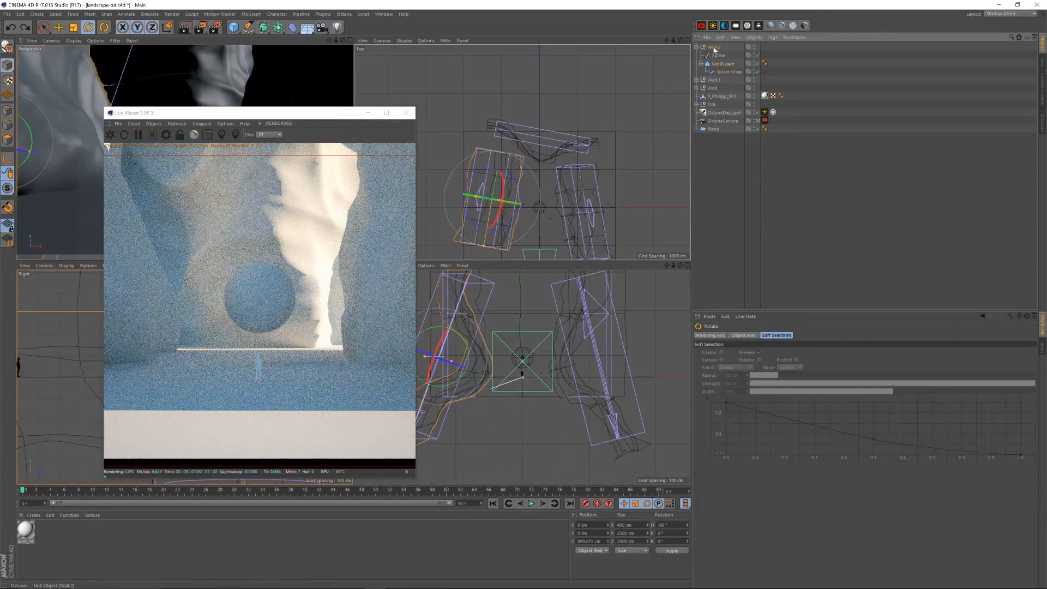
Step: Tilt Wall.2 to a pitch of about 32°, lower it and shift it away from the back wall to about X -502, Z -252 cm
{"action": "left_click", "coordinate": [714, 47]}
{"action": "left_click_drag", "start_coordinate": [516, 359], "coordinate": [522, 365]}
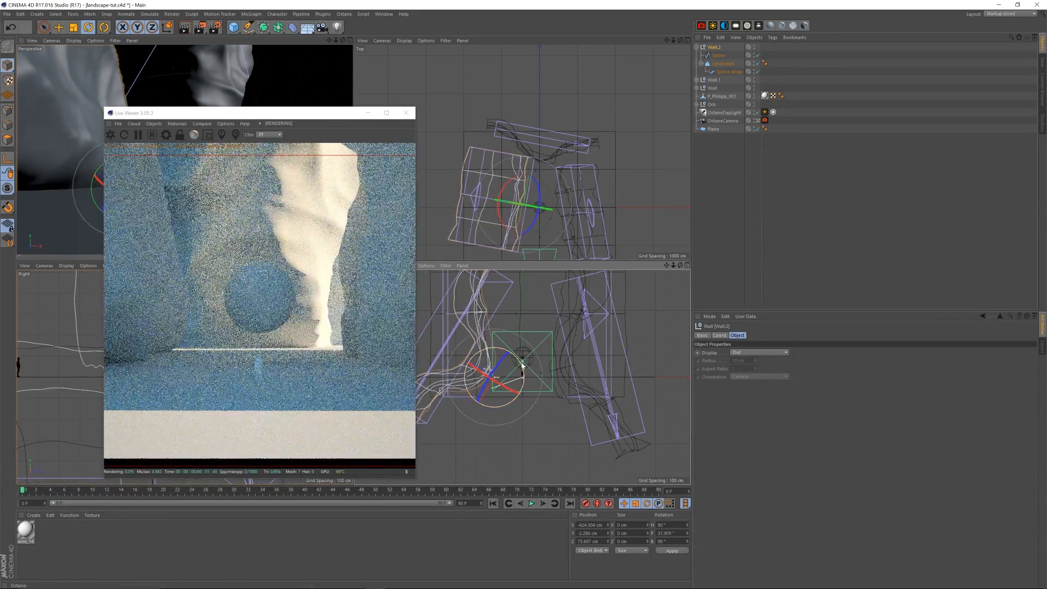
{"action": "key", "text": "e"}
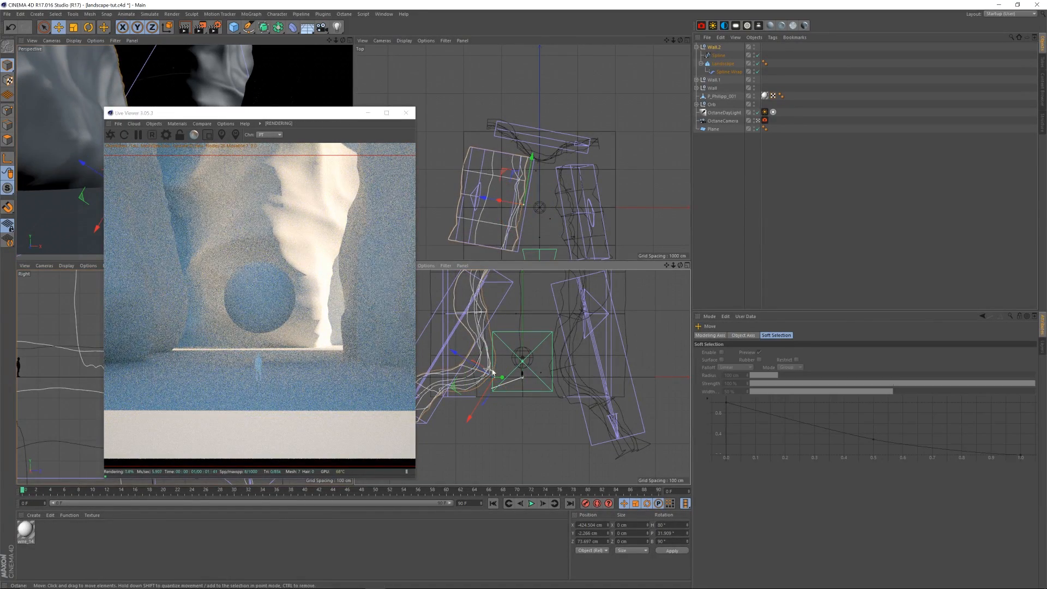
{"action": "left_click_drag", "start_coordinate": [453, 389], "coordinate": [449, 395]}
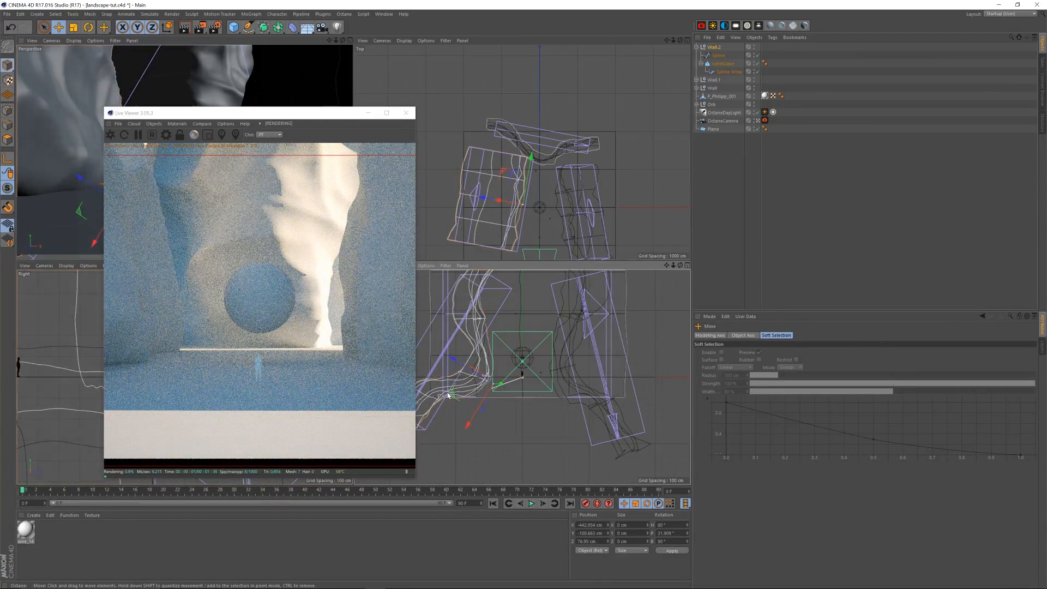
{"action": "mouse_move", "coordinate": [526, 174]}
{"action": "left_mouse_down"}
{"action": "mouse_move", "coordinate": [530, 184]}
{"action": "mouse_move", "coordinate": [530, 175]}
{"action": "left_mouse_up"}
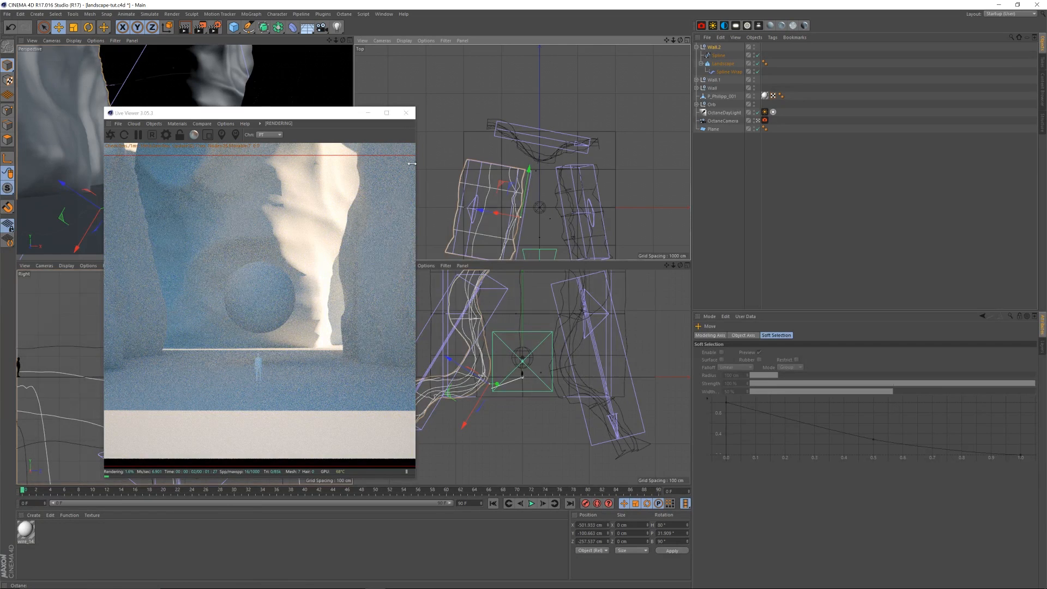
Step: Switch to the world coordinate system and move Wall.2 inward along X to about -391 cm, leaving its hierarchy collapsed and nothing selected
{"action": "left_click_drag", "start_coordinate": [204, 113], "coordinate": [179, 100]}
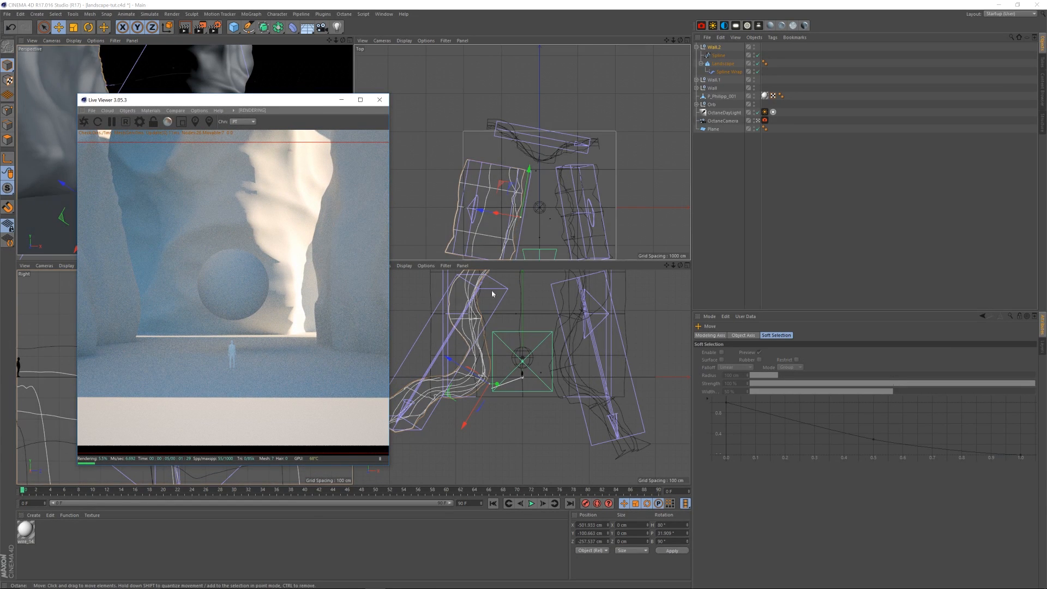
{"action": "left_click", "coordinate": [167, 28]}
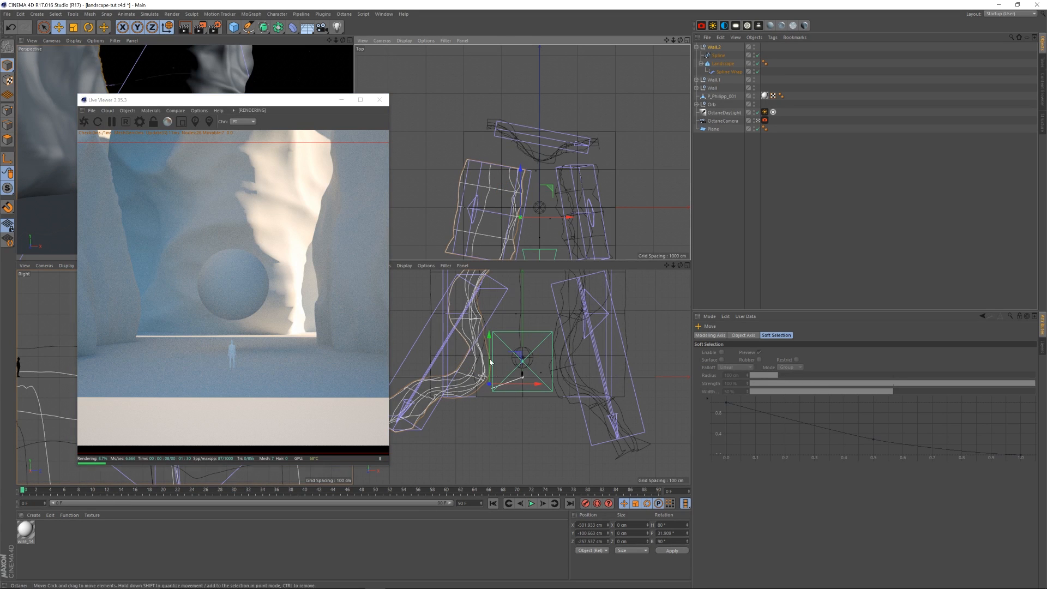
{"action": "left_click_drag", "start_coordinate": [534, 384], "coordinate": [549, 390]}
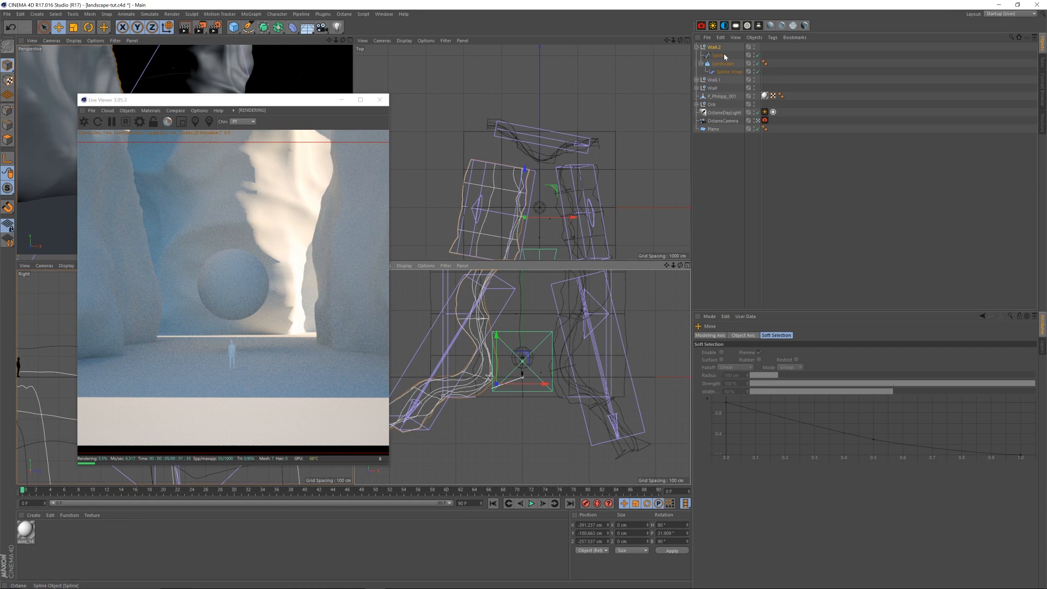
{"action": "left_click", "coordinate": [701, 47]}
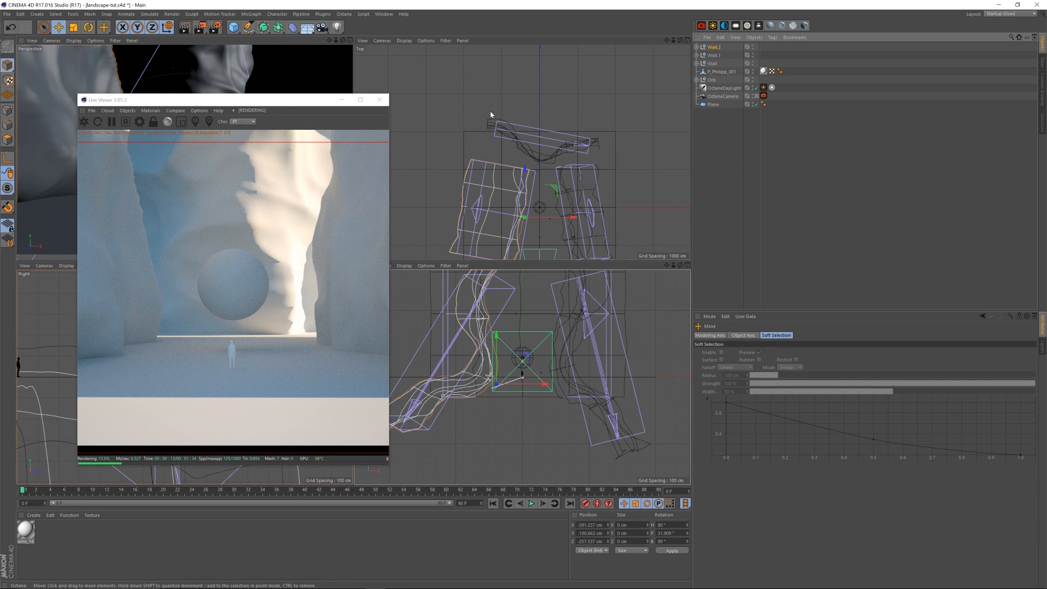
{"action": "left_click_drag", "start_coordinate": [262, 102], "coordinate": [299, 82]}
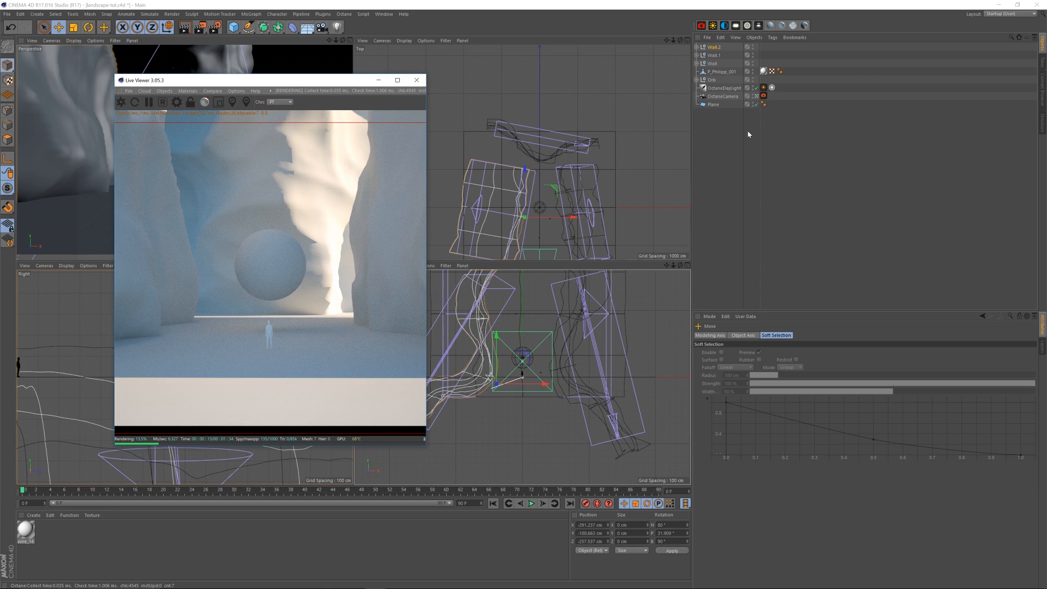
{"action": "left_click", "coordinate": [733, 137]}
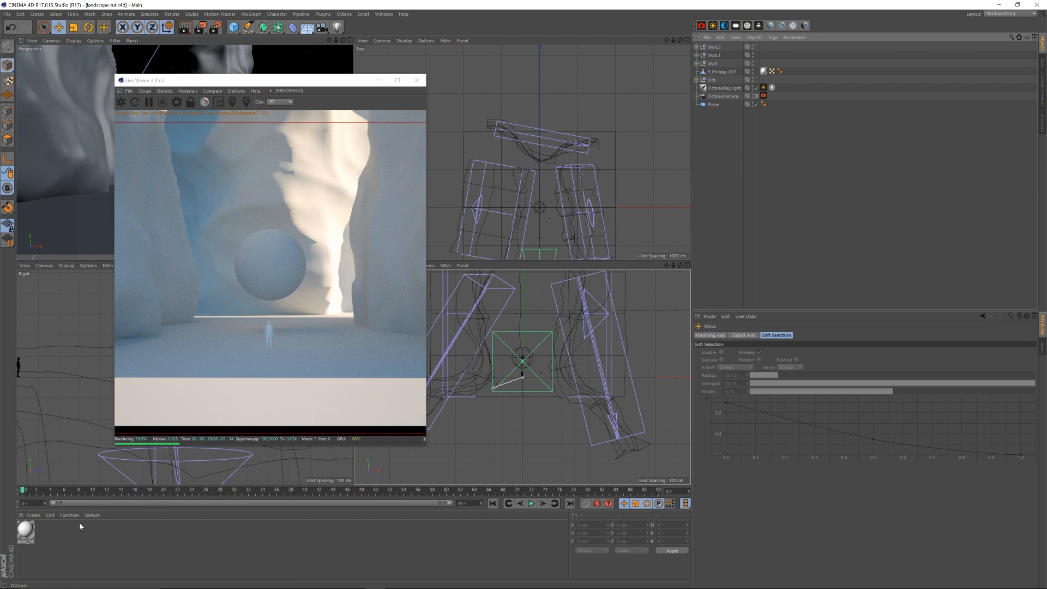
Step: Delete the texture tag from the scanned human figure and remove its old wire material from the scene
{"action": "left_click", "coordinate": [25, 530]}
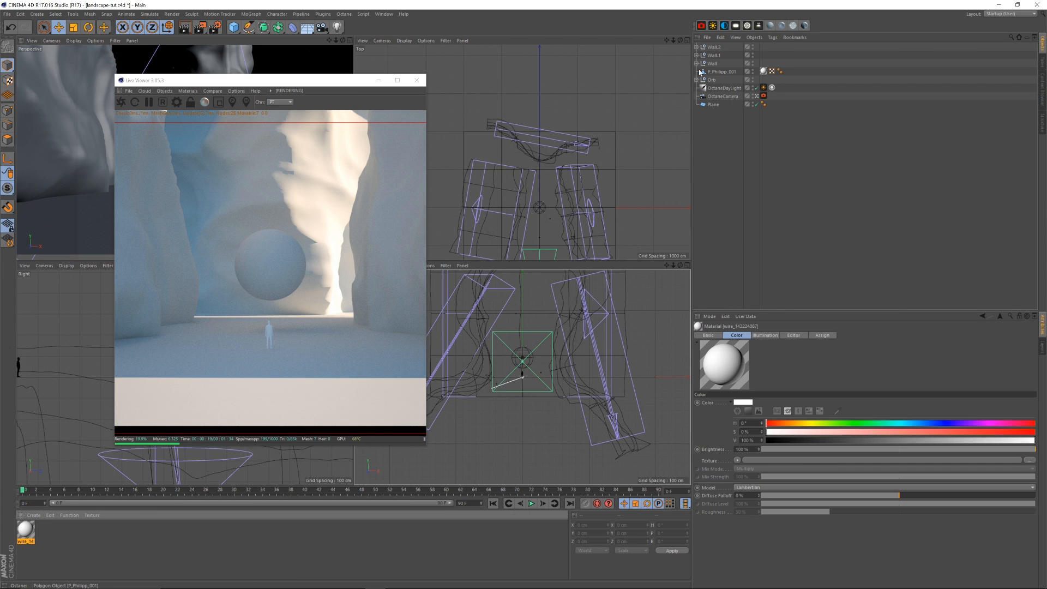
{"action": "left_click", "coordinate": [763, 72]}
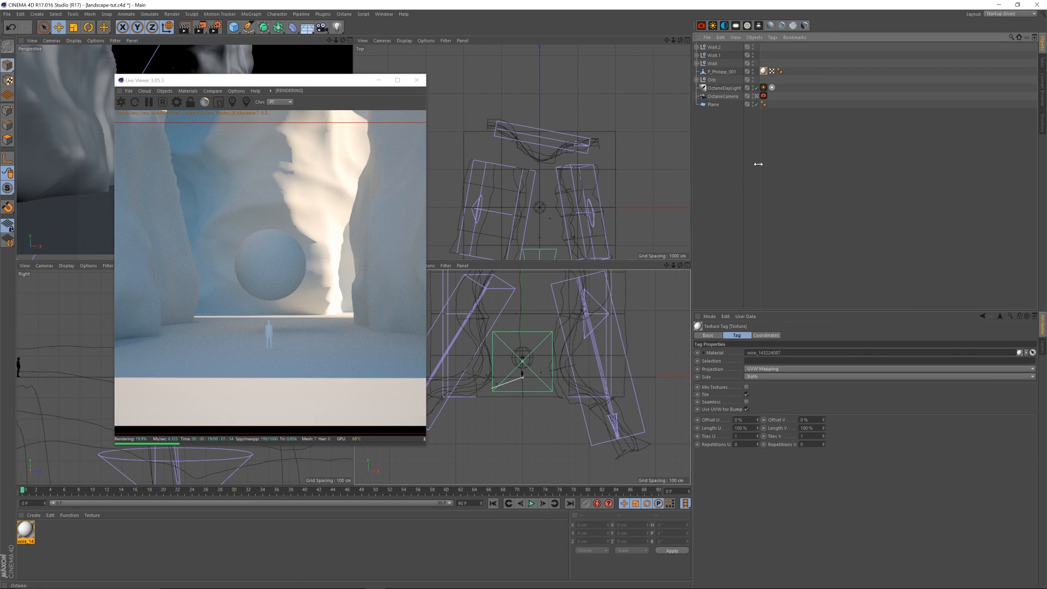
{"action": "key", "text": "Delete"}
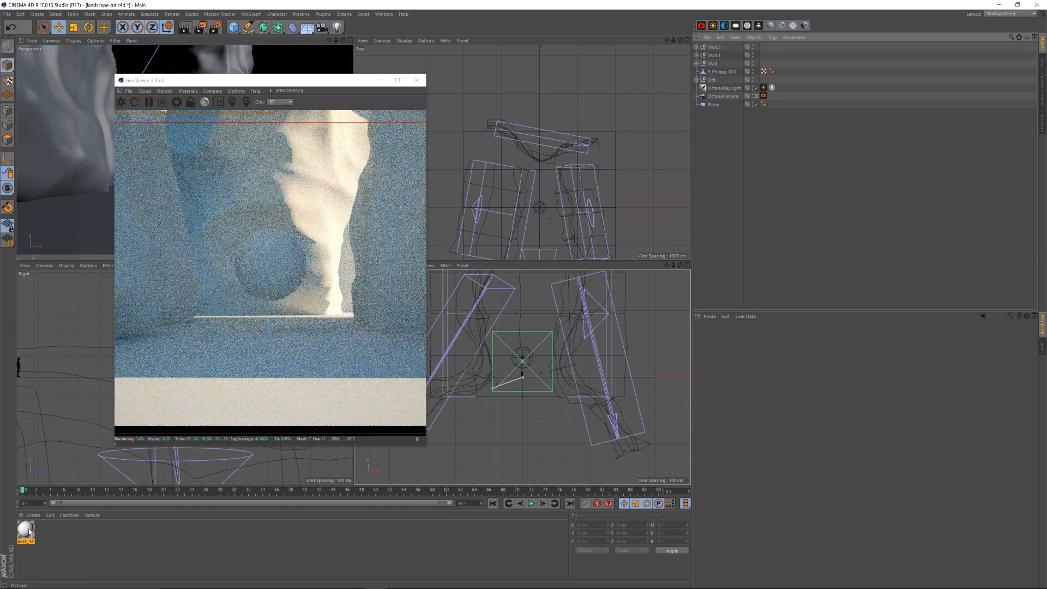
{"action": "left_click", "coordinate": [26, 529]}
{"action": "key", "text": "Delete"}
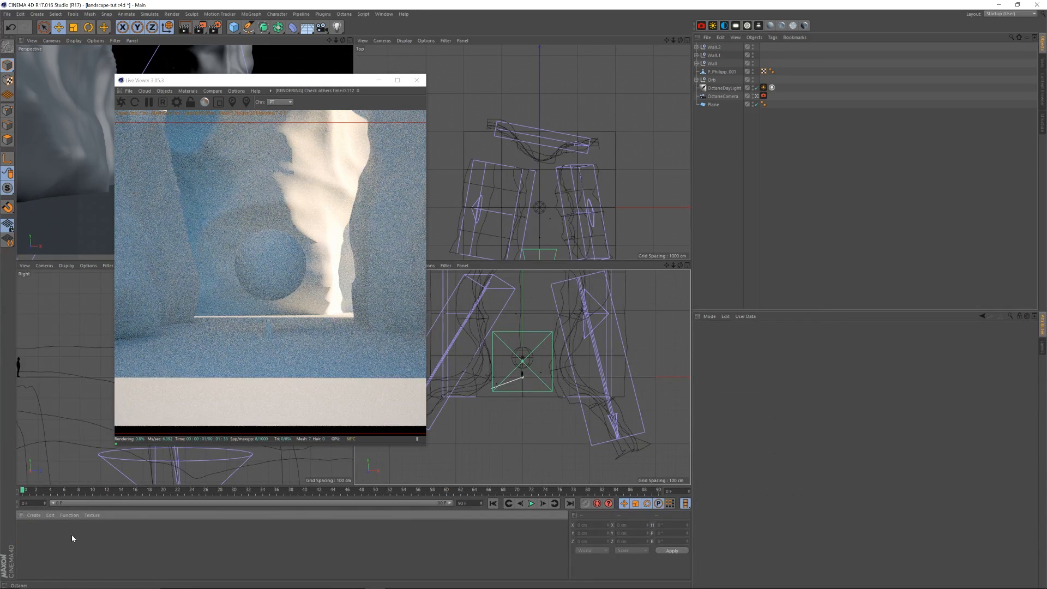
Step: Create an Octane diffuse material and connect an Image Texture node to its Diffuse input in the Octane Node Editor
{"action": "left_click", "coordinate": [770, 25]}
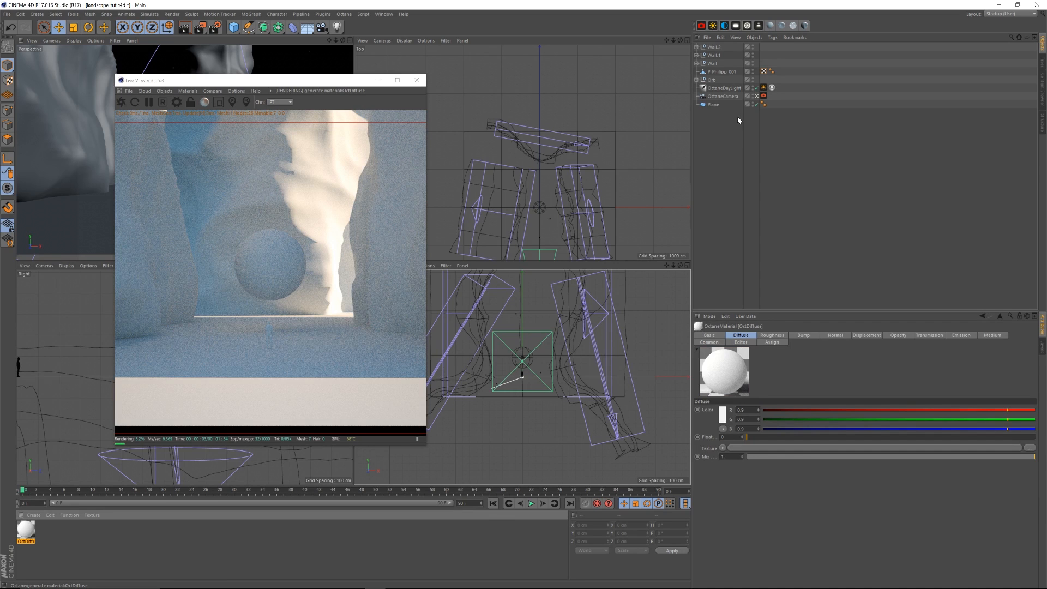
{"action": "double_click", "coordinate": [27, 529]}
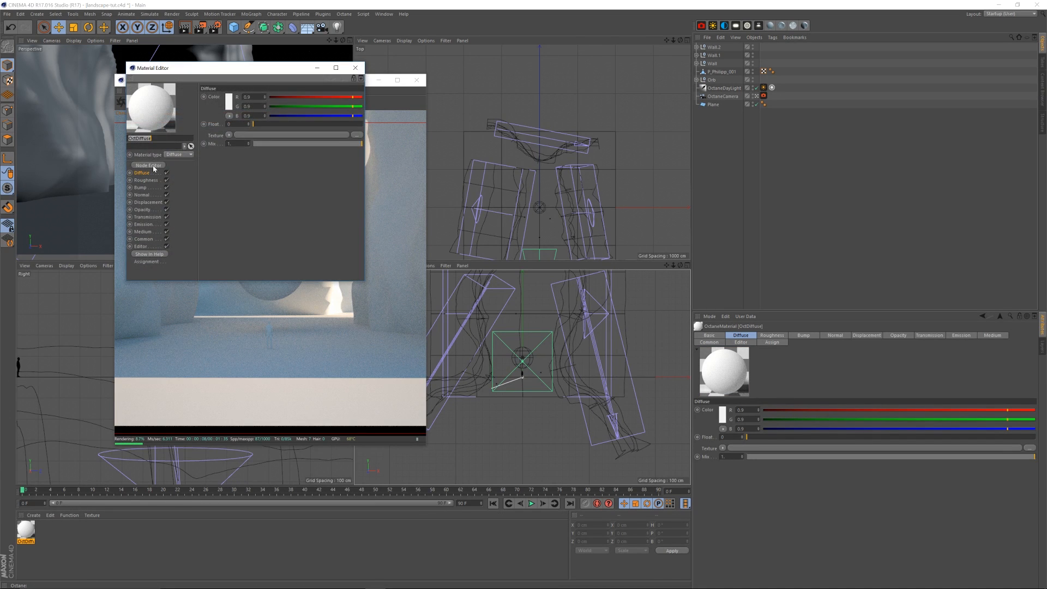
{"action": "left_click", "coordinate": [153, 167]}
{"action": "left_click_drag", "start_coordinate": [301, 171], "coordinate": [465, 163]}
{"action": "left_click_drag", "start_coordinate": [454, 238], "coordinate": [520, 229]}
{"action": "left_click_drag", "start_coordinate": [352, 218], "coordinate": [479, 275]}
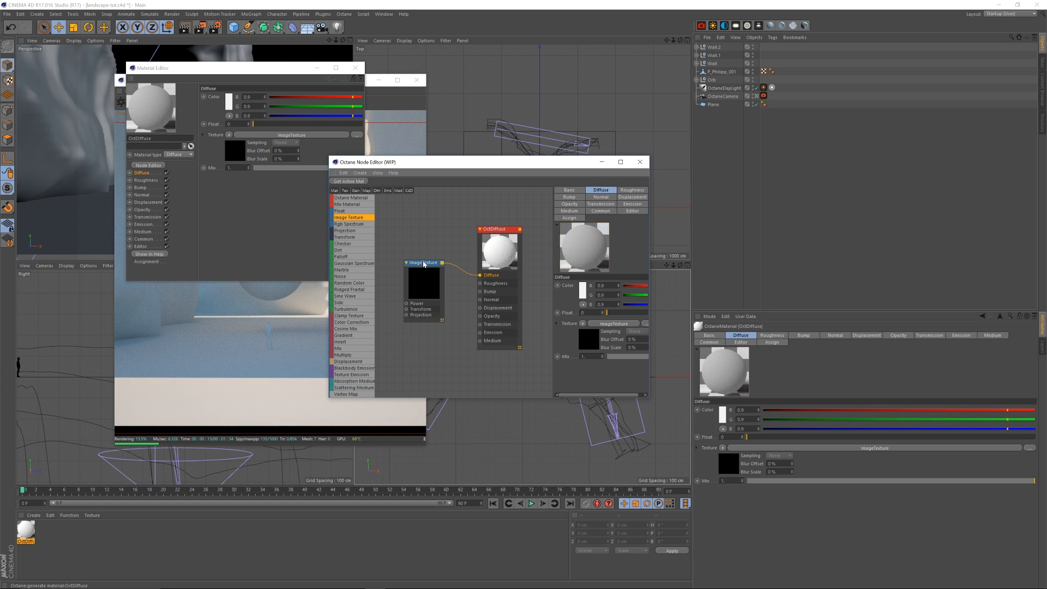
Step: Load Philipp_Summer_Diffuse from 3D_Assets > People > xoio_3d_people_collection > 01_maps into the Image Texture node
{"action": "left_click", "coordinate": [424, 262]}
{"action": "left_click", "coordinate": [643, 206]}
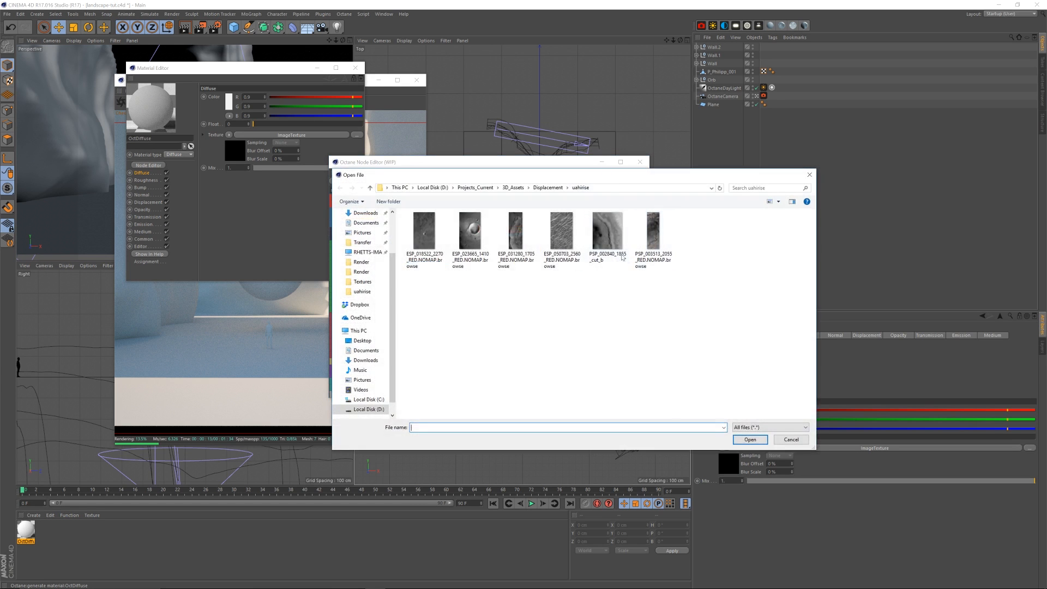
{"action": "scroll", "coordinate": [382, 242], "scroll_direction": "up", "scroll_amount": 2}
{"action": "left_click", "coordinate": [377, 248]}
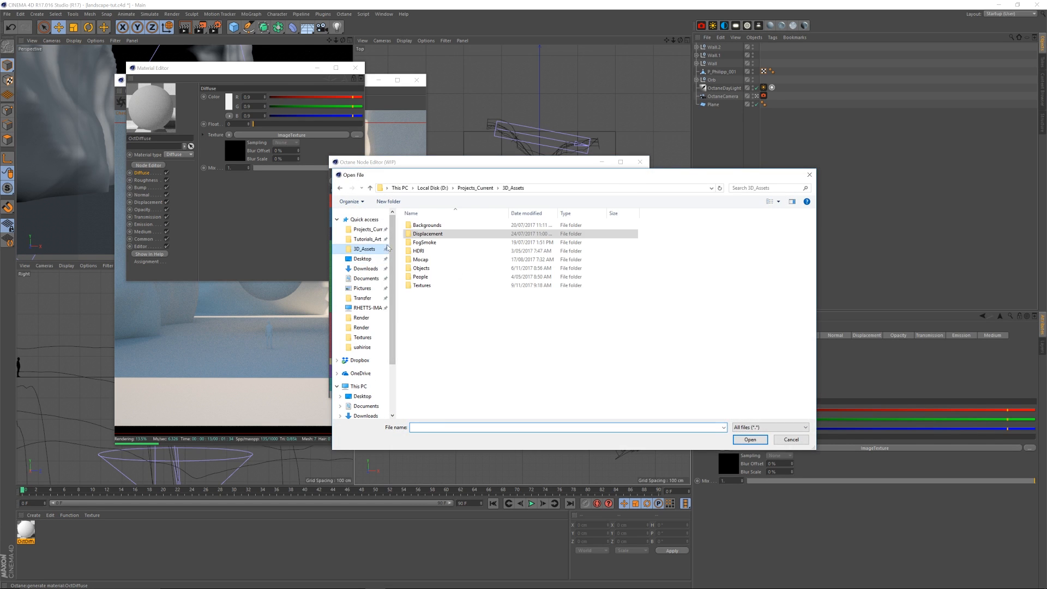
{"action": "double_click", "coordinate": [431, 277]}
{"action": "double_click", "coordinate": [441, 251]}
{"action": "double_click", "coordinate": [436, 234]}
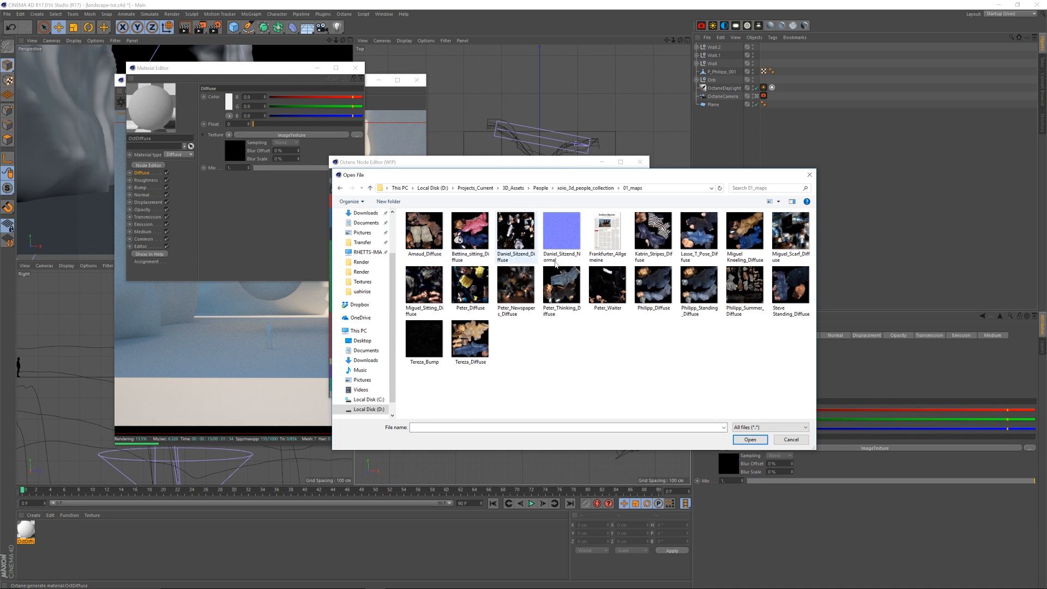
{"action": "left_click", "coordinate": [756, 292]}
{"action": "left_click", "coordinate": [751, 439]}
{"action": "left_click", "coordinate": [568, 330]}
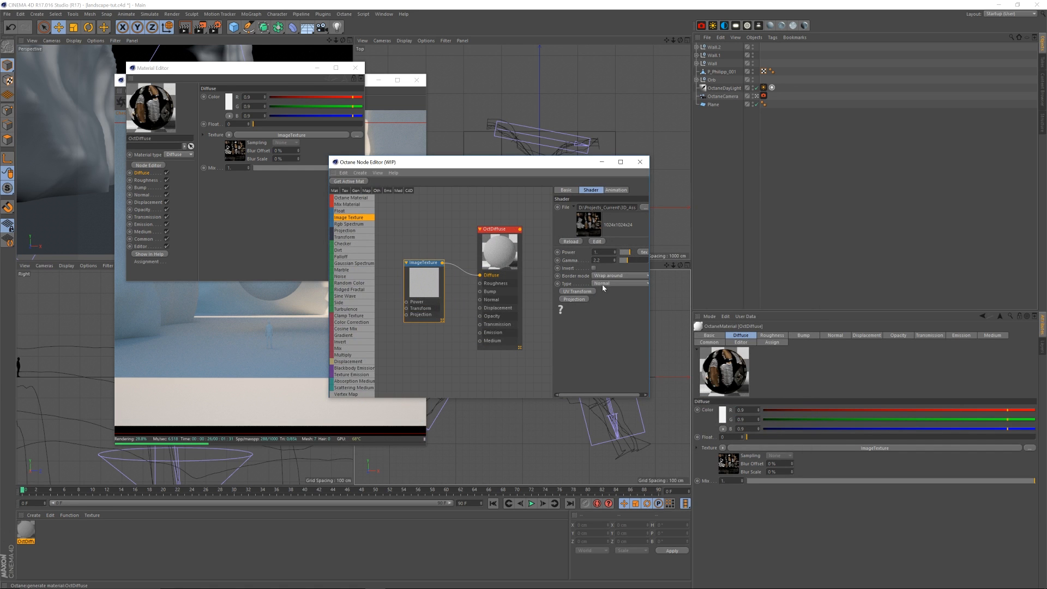
Step: Apply the image-textured diffuse material to the scanned human figure and close its node and material editors
{"action": "left_click", "coordinate": [639, 162]}
{"action": "left_click_drag", "start_coordinate": [722, 97], "coordinate": [722, 71]}
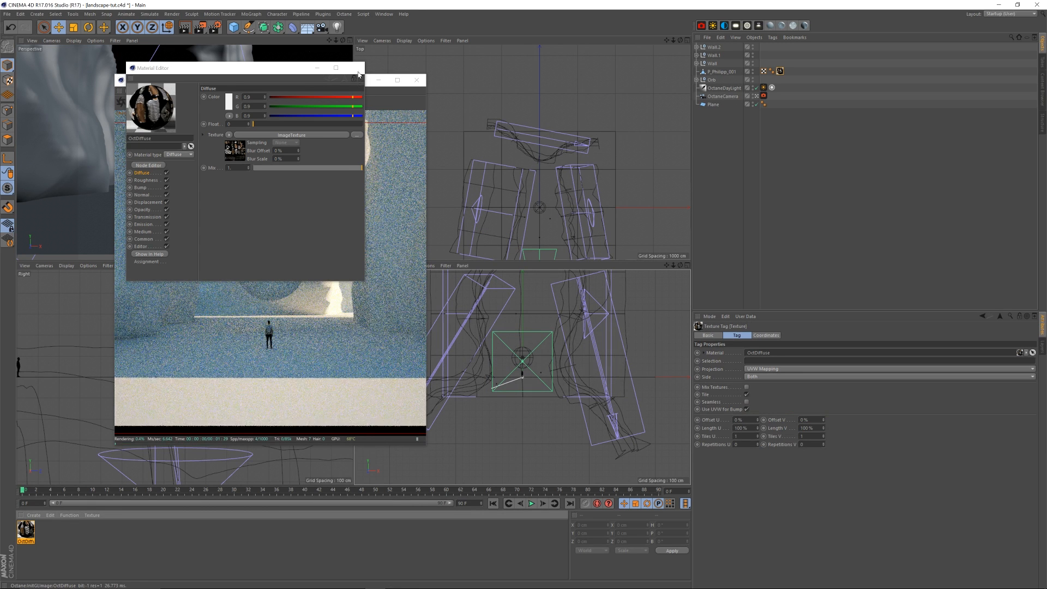
{"action": "left_click", "coordinate": [358, 71]}
{"action": "left_click_drag", "start_coordinate": [339, 82], "coordinate": [332, 76]}
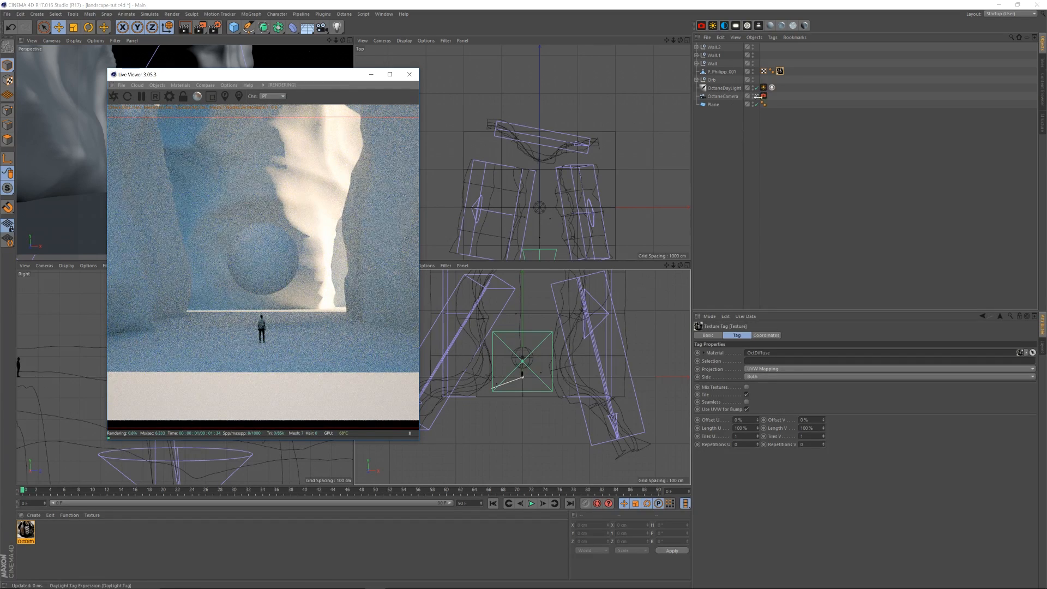
Step: Create another Octane diffuse material and open it in the Octane Node Editor, with its node placed clear of the node list
{"action": "left_click", "coordinate": [771, 27]}
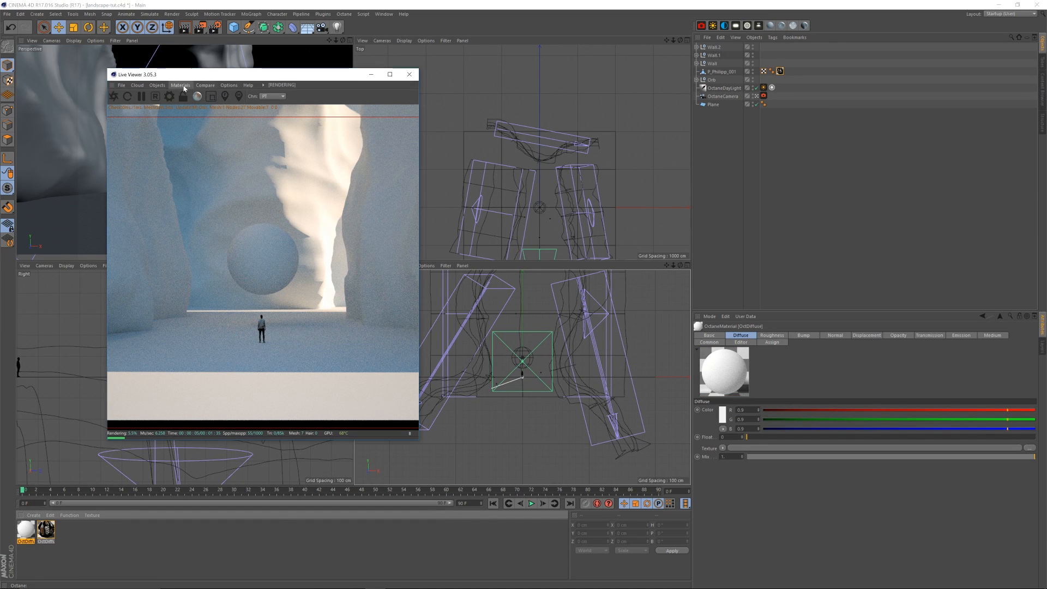
{"action": "left_click", "coordinate": [180, 85]}
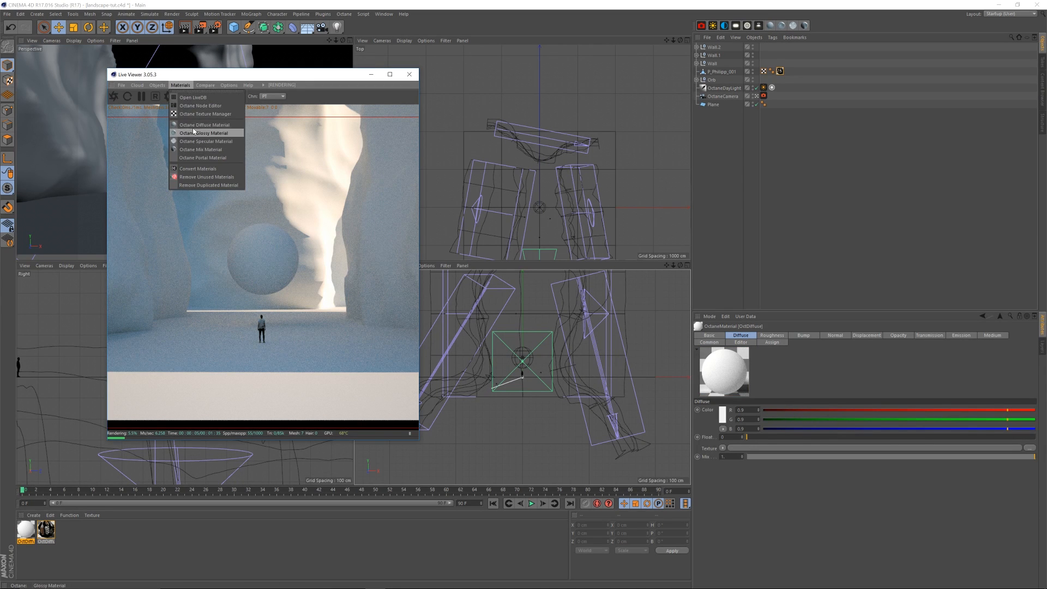
{"action": "left_click", "coordinate": [206, 77]}
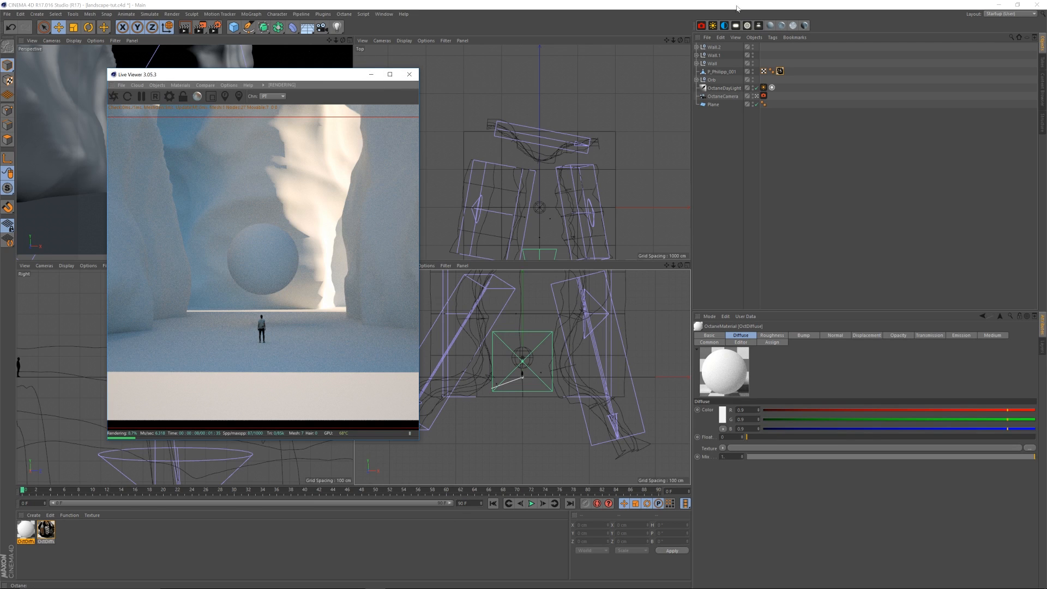
{"action": "left_click", "coordinate": [27, 528]}
{"action": "double_click", "coordinate": [27, 528]}
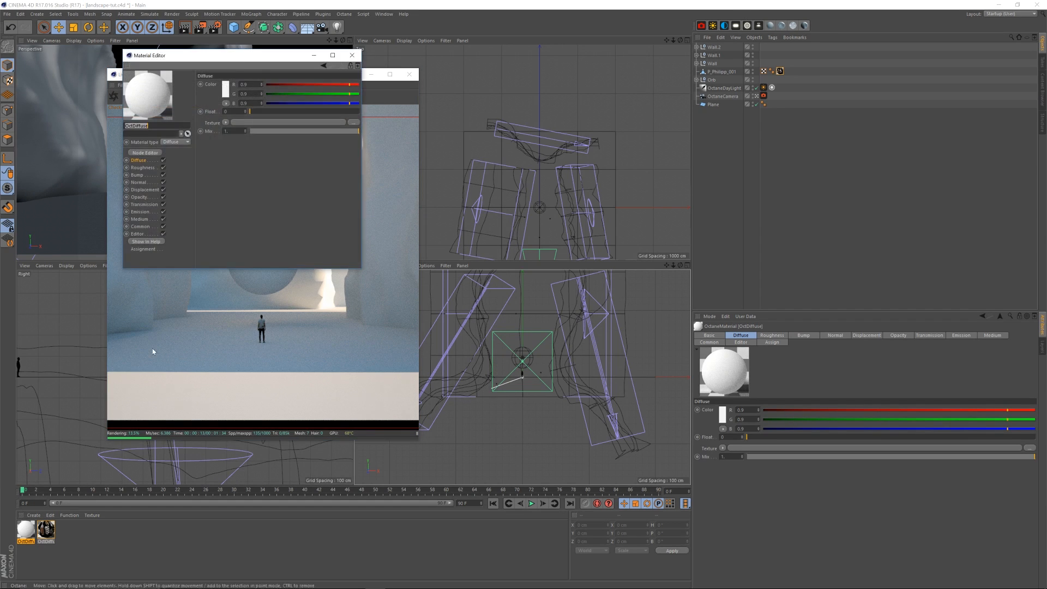
{"action": "left_click_drag", "start_coordinate": [180, 51], "coordinate": [478, 65]}
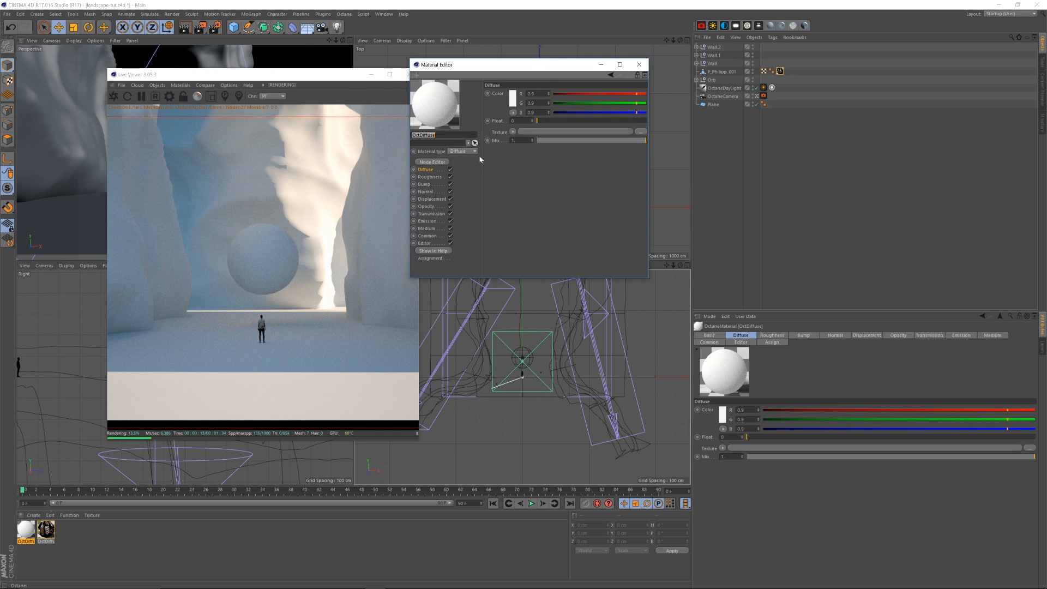
{"action": "left_click", "coordinate": [443, 163]}
{"action": "left_click_drag", "start_coordinate": [423, 154], "coordinate": [732, 160]}
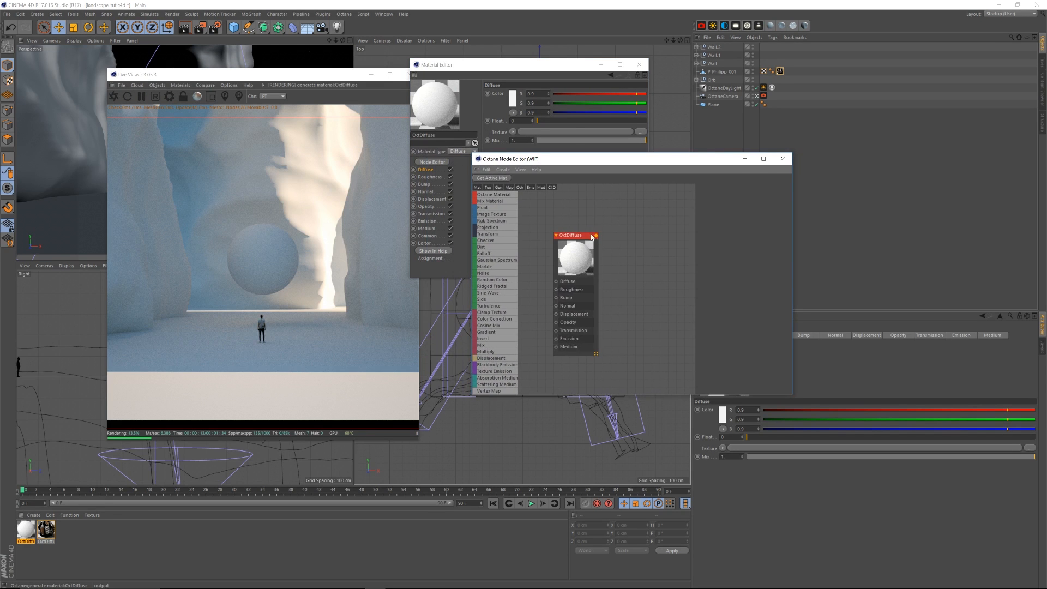
{"action": "left_click_drag", "start_coordinate": [591, 236], "coordinate": [634, 231]}
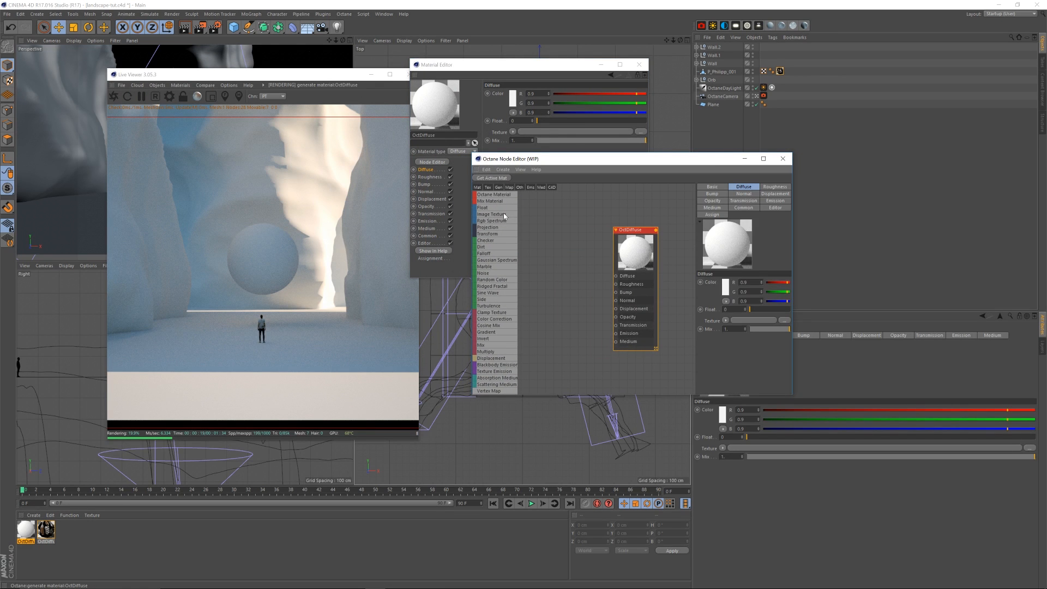
Step: Feed a new Image Texture node through a Displacement node with an Amount of 50 cm into the material's Displacement input
{"action": "left_click_drag", "start_coordinate": [503, 214], "coordinate": [548, 300]}
{"action": "left_click_drag", "start_coordinate": [587, 157], "coordinate": [580, 162]}
{"action": "left_click_drag", "start_coordinate": [633, 240], "coordinate": [653, 244]}
{"action": "left_click_drag", "start_coordinate": [484, 363], "coordinate": [630, 318]}
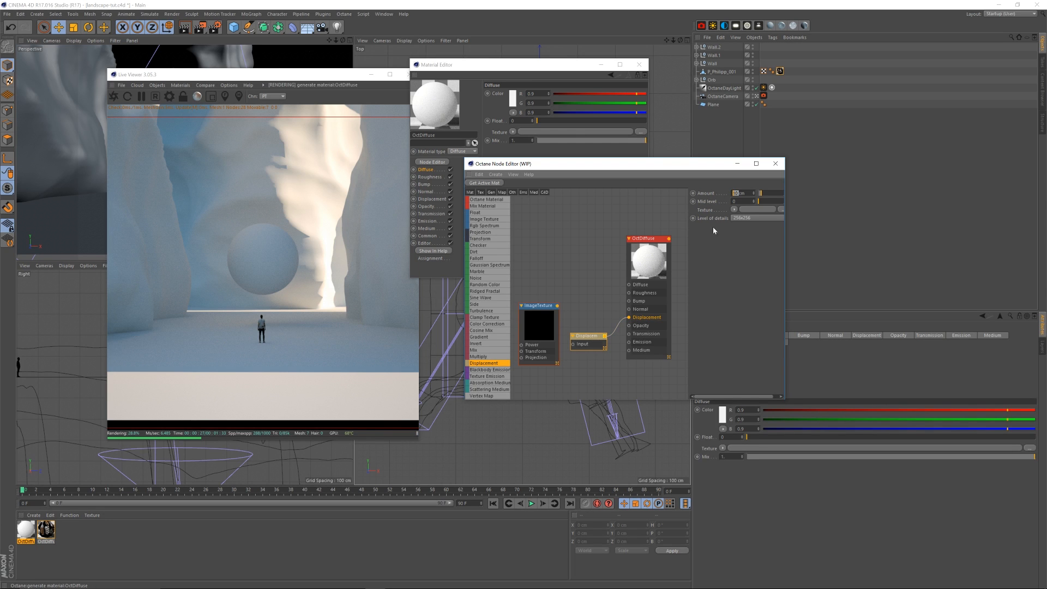
{"action": "type", "text": "50"}
{"action": "key", "text": "Return"}
{"action": "left_click_drag", "start_coordinate": [557, 306], "coordinate": [573, 346]}
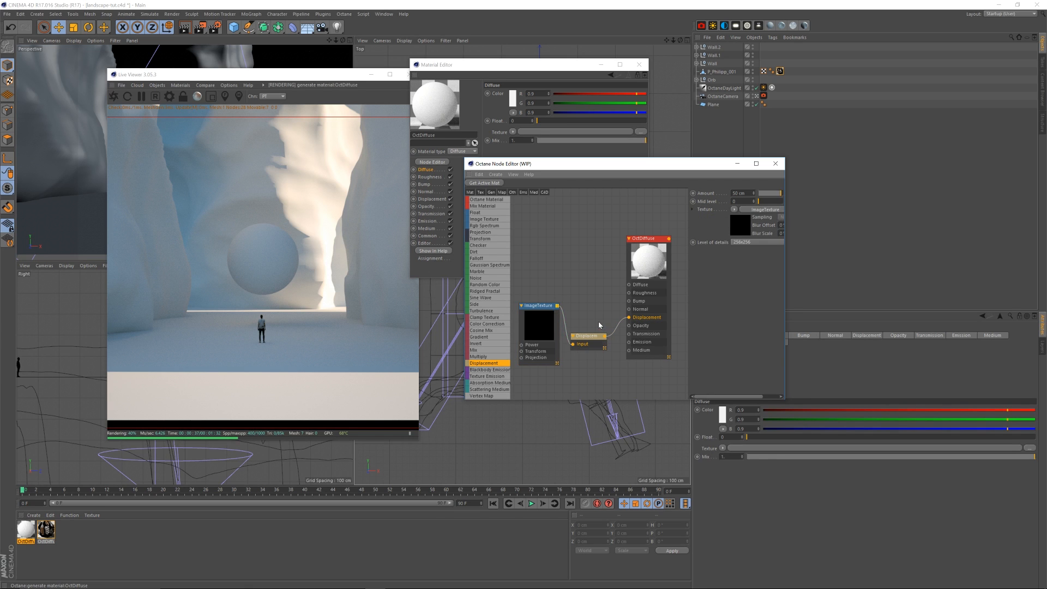
{"action": "left_click_drag", "start_coordinate": [542, 310], "coordinate": [544, 315]}
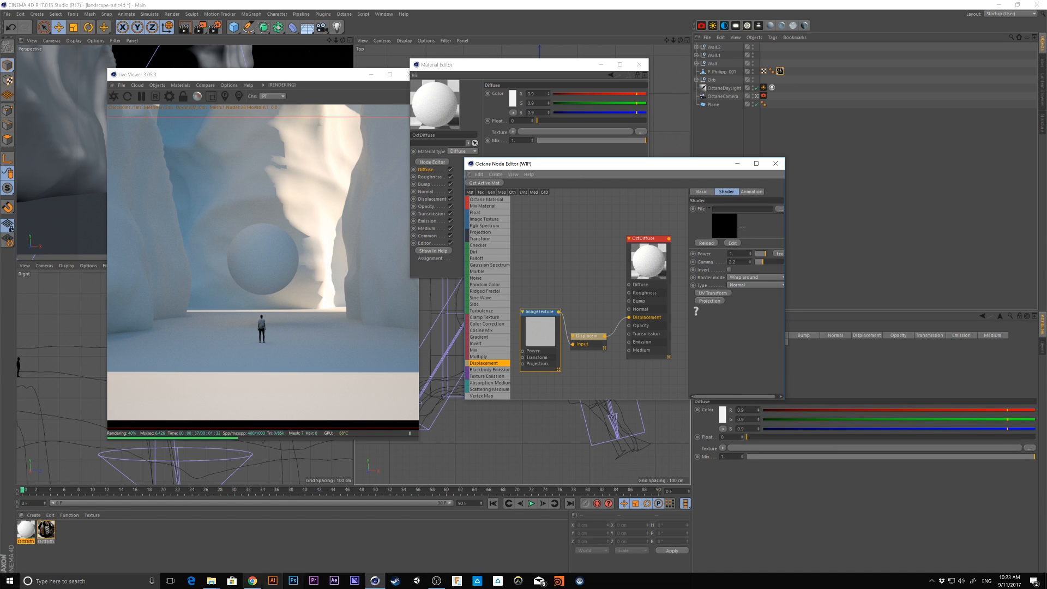
Step: Switch to Chrome and examine HiRISE terrain images, opening the black-and-white non-map JPEG of Nili Patera Sand Sheet Change Detection, then return to Cinema 4D
{"action": "left_click", "coordinate": [256, 582]}
{"action": "left_click", "coordinate": [538, 33]}
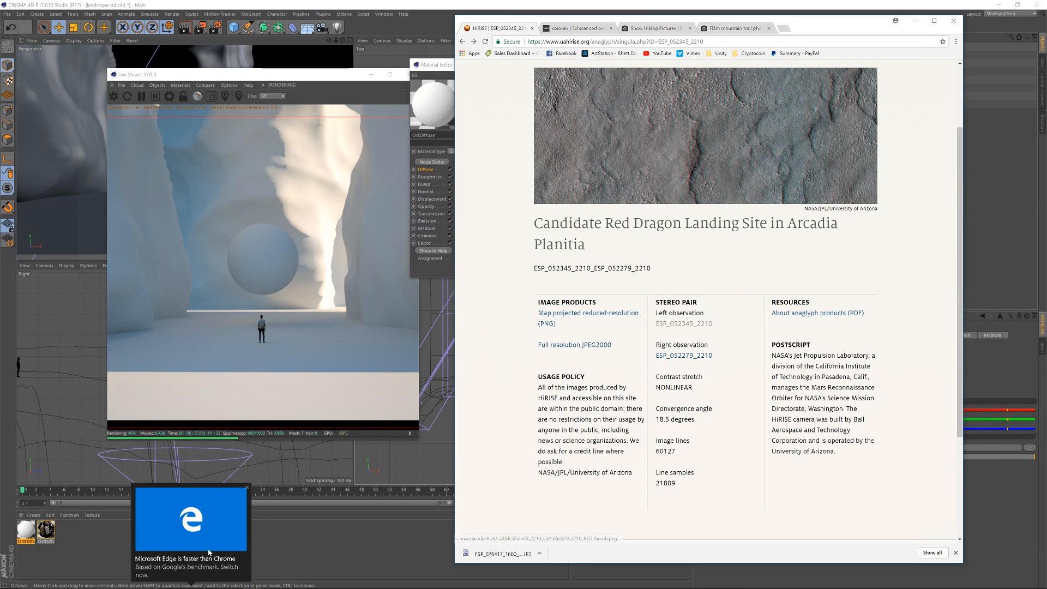
{"action": "left_click", "coordinate": [246, 489]}
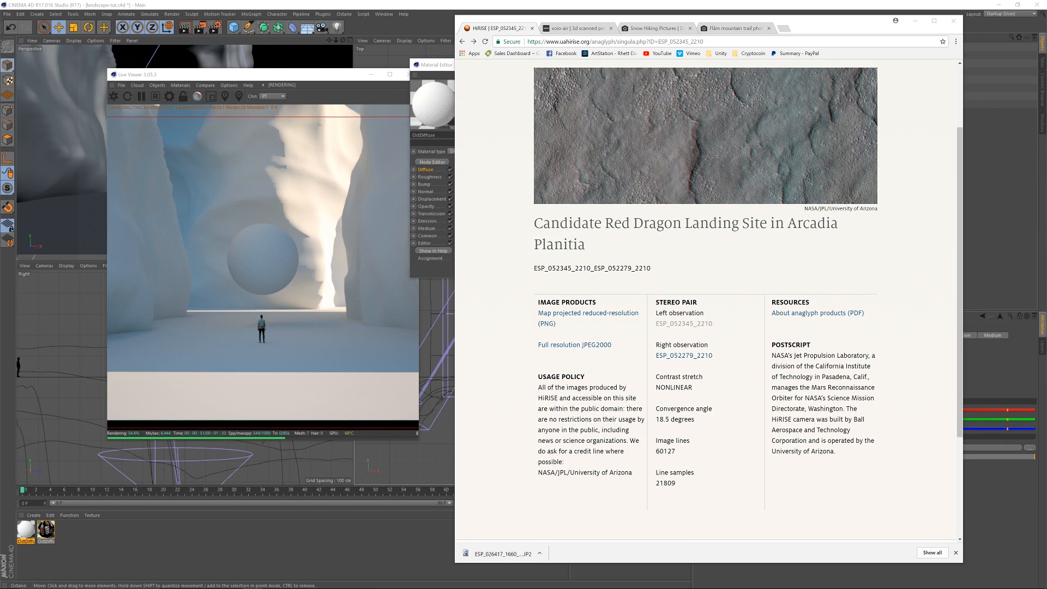
{"action": "scroll", "coordinate": [764, 152], "scroll_direction": "up", "scroll_amount": 2}
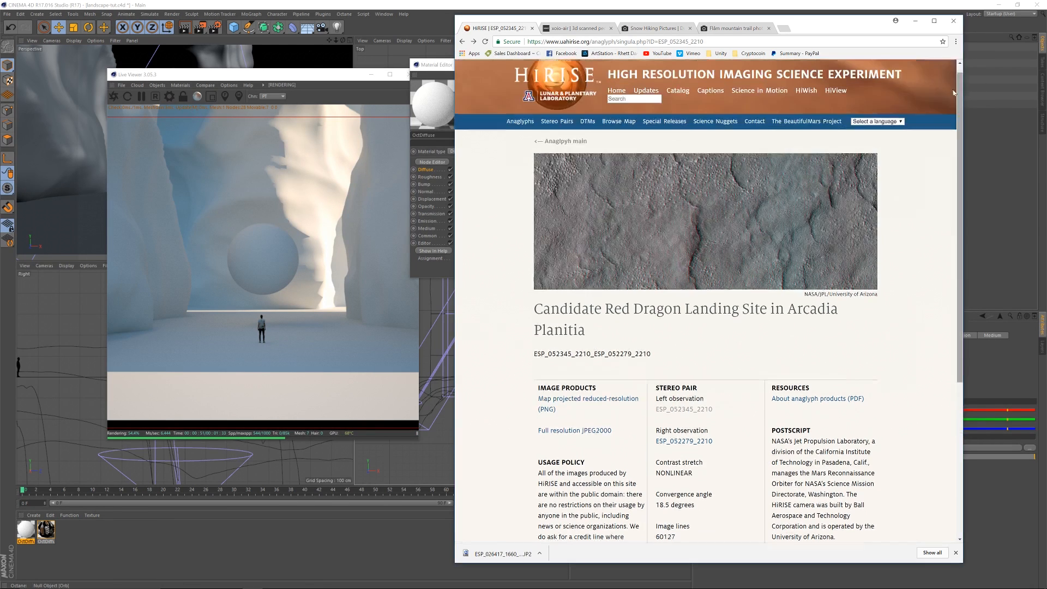
{"action": "left_click", "coordinate": [524, 133]}
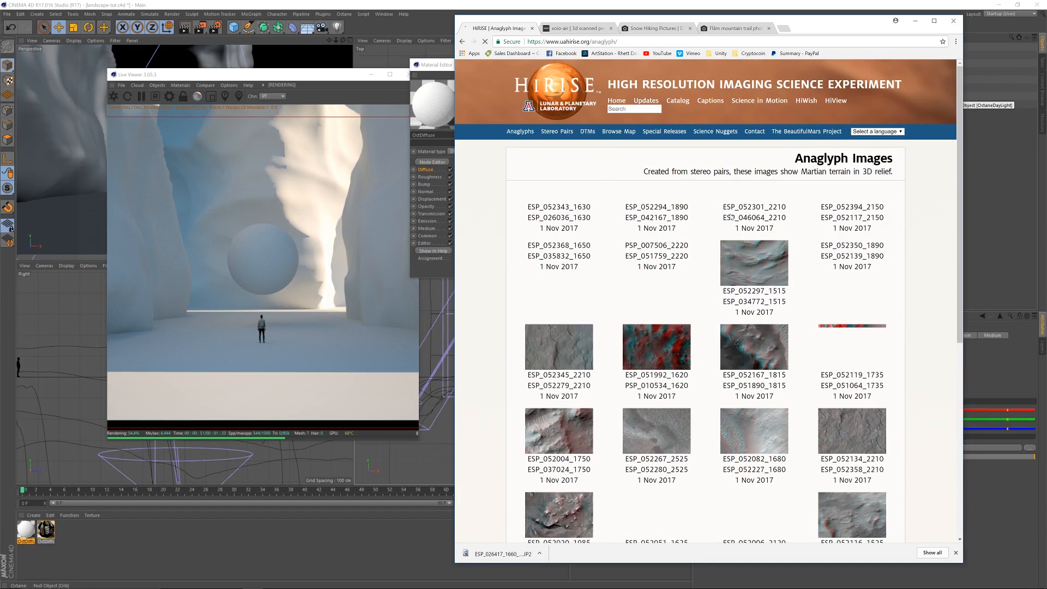
{"action": "left_click", "coordinate": [839, 307]}
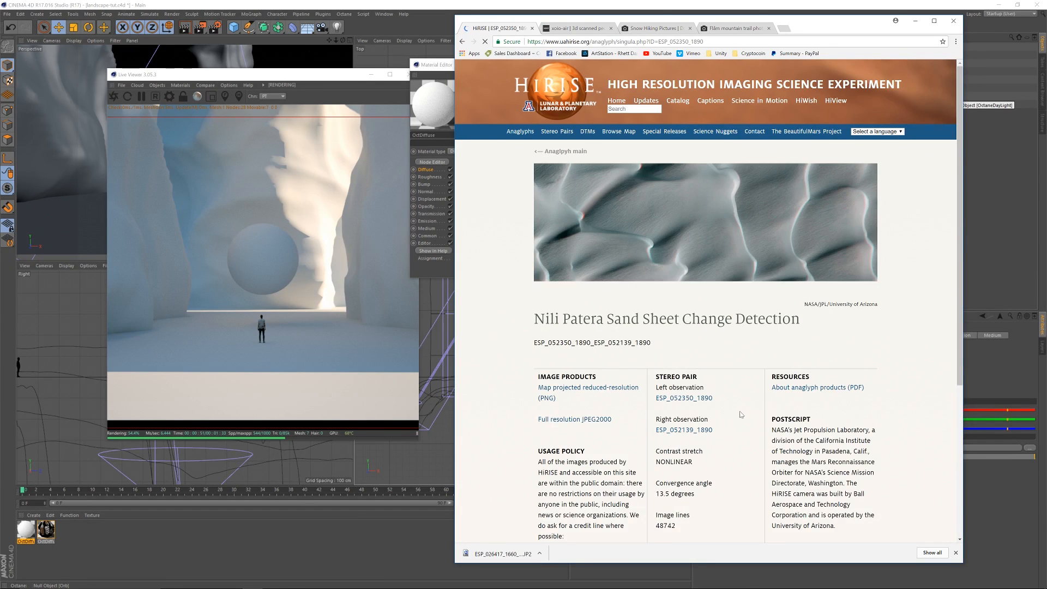
{"action": "left_click", "coordinate": [682, 402]}
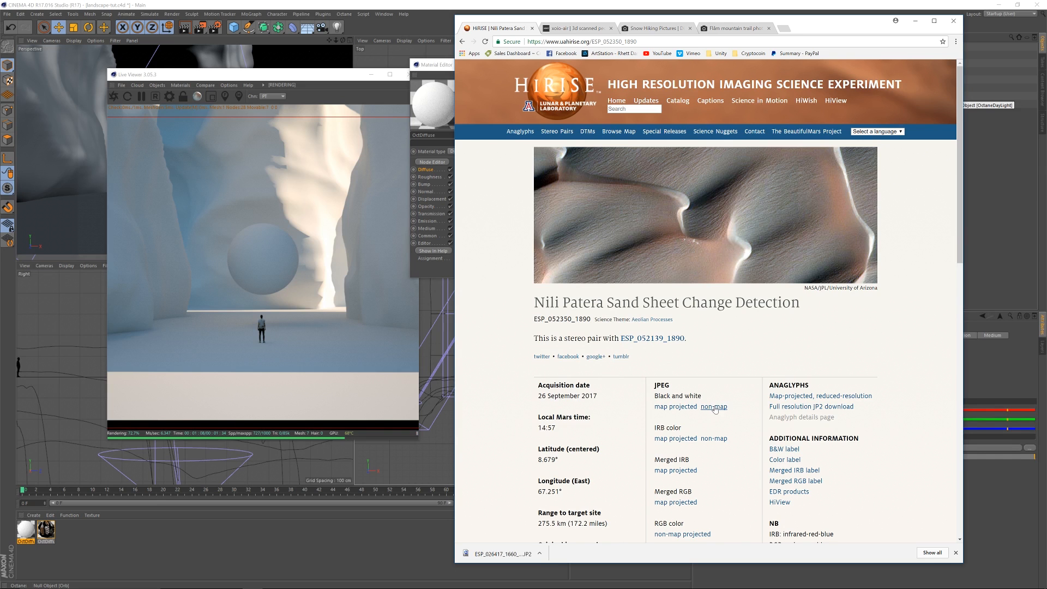
{"action": "left_click", "coordinate": [714, 407]}
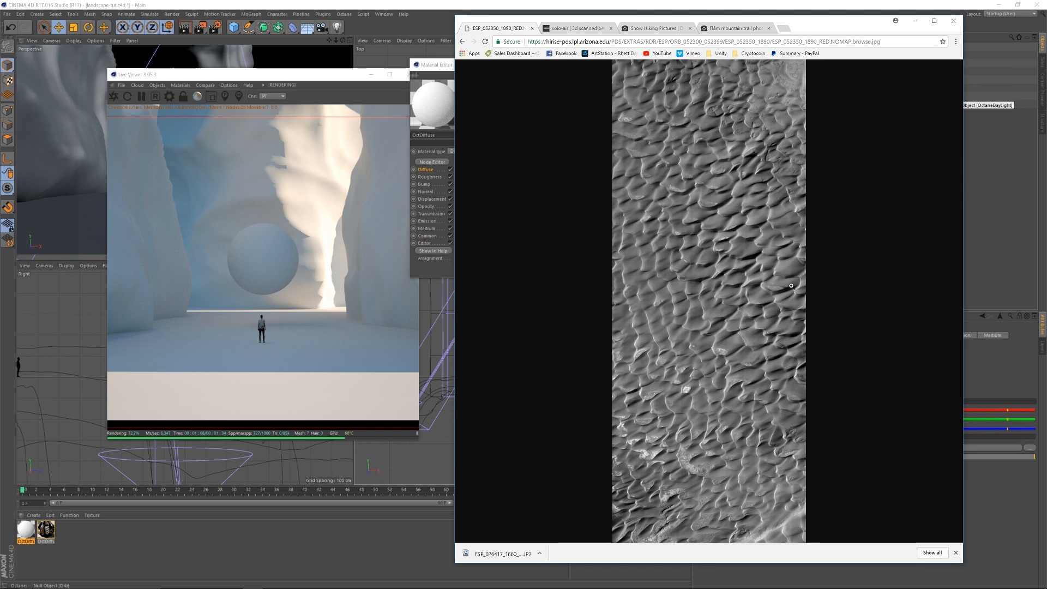
{"action": "left_click", "coordinate": [994, 203]}
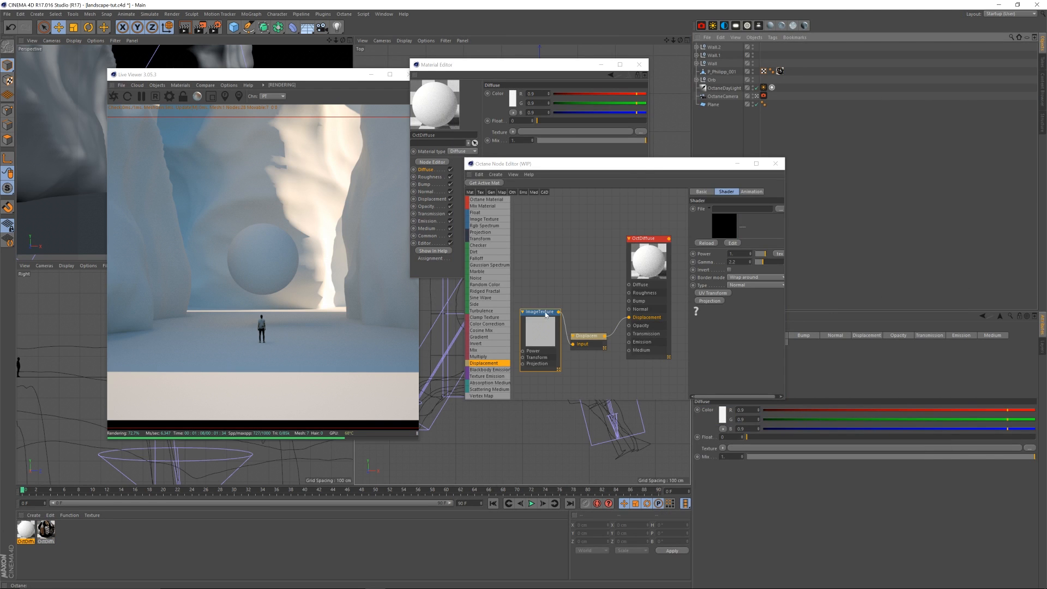
Step: Load ESP_031280_1705_RED.NOMAP.browse from 3D_Assets > Displacement > uahirise into the Image Texture node without copying it to the project location
{"action": "left_click", "coordinate": [780, 209]}
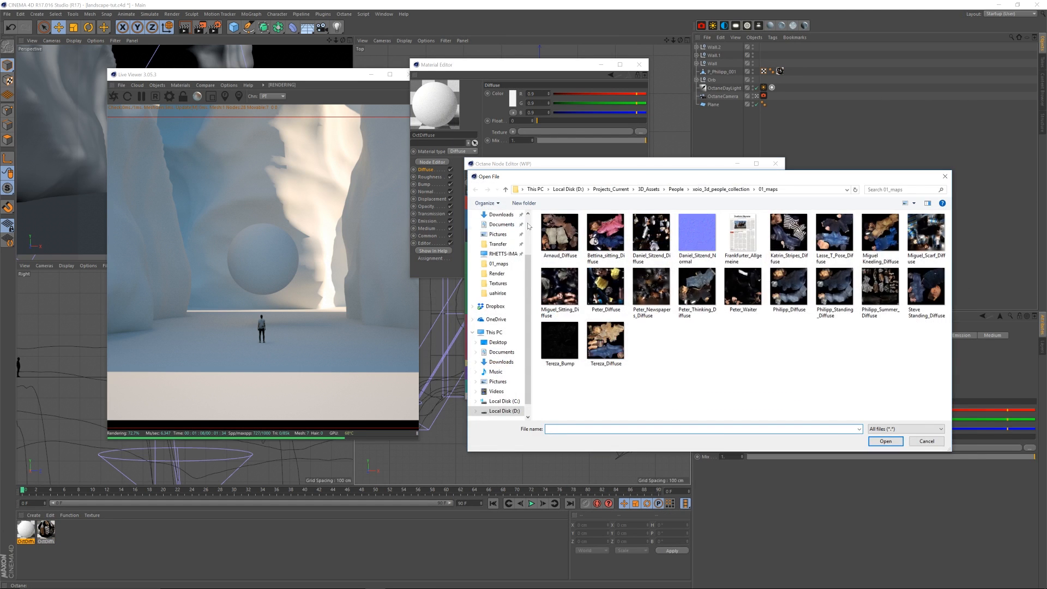
{"action": "scroll", "coordinate": [530, 226], "scroll_direction": "up", "scroll_amount": 3}
{"action": "left_click", "coordinate": [500, 251]}
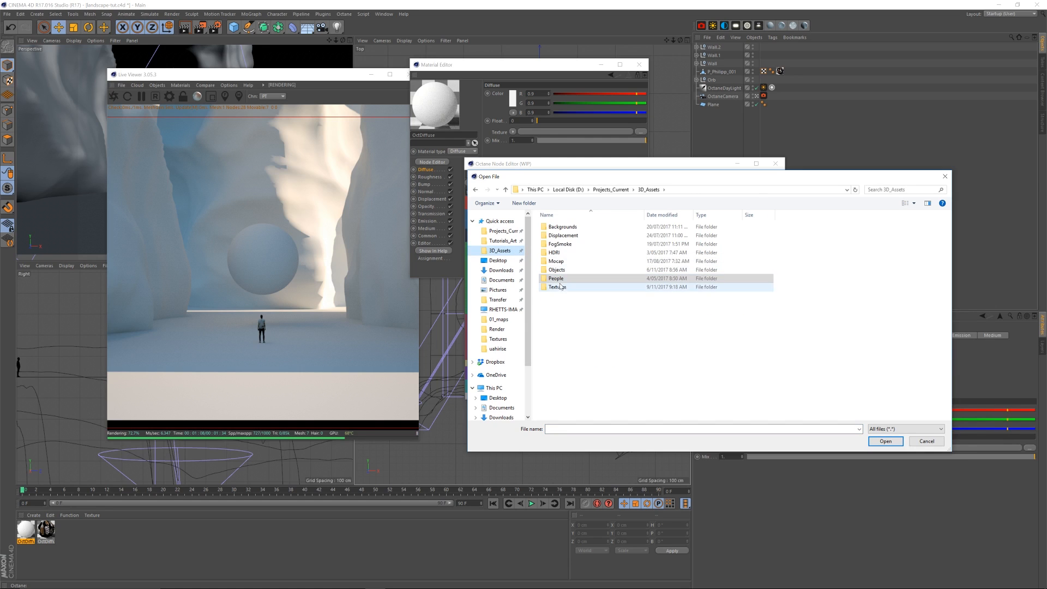
{"action": "left_click", "coordinate": [563, 235]}
{"action": "double_click", "coordinate": [563, 239]}
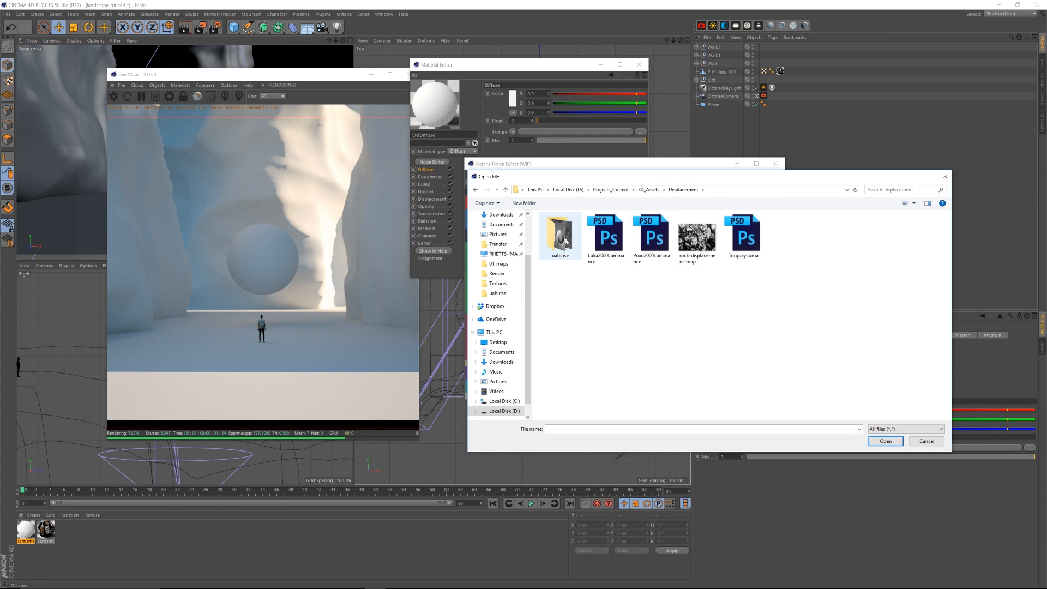
{"action": "double_click", "coordinate": [565, 240]}
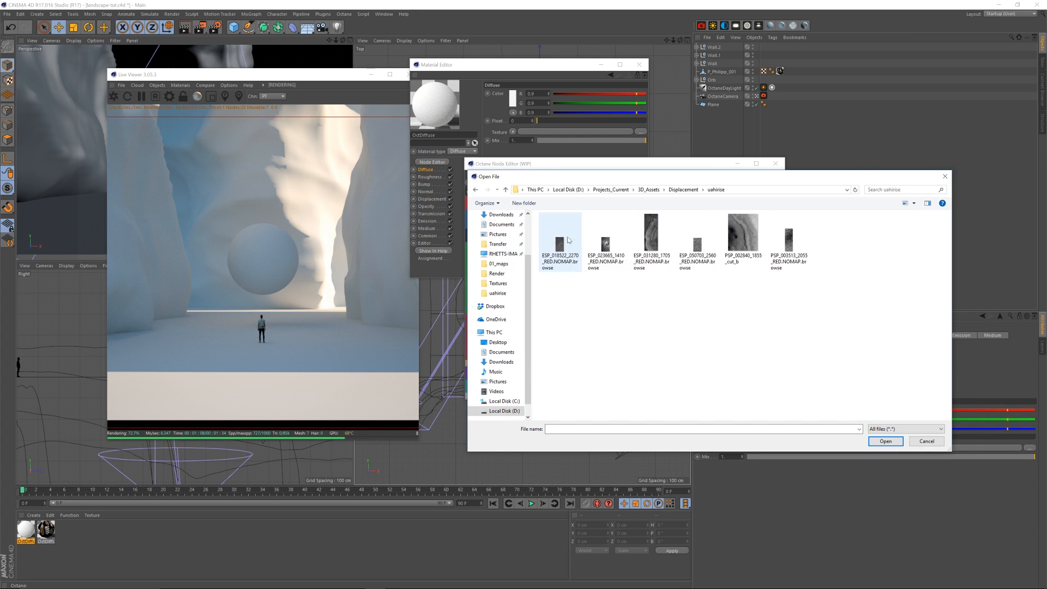
{"action": "left_click", "coordinate": [650, 238]}
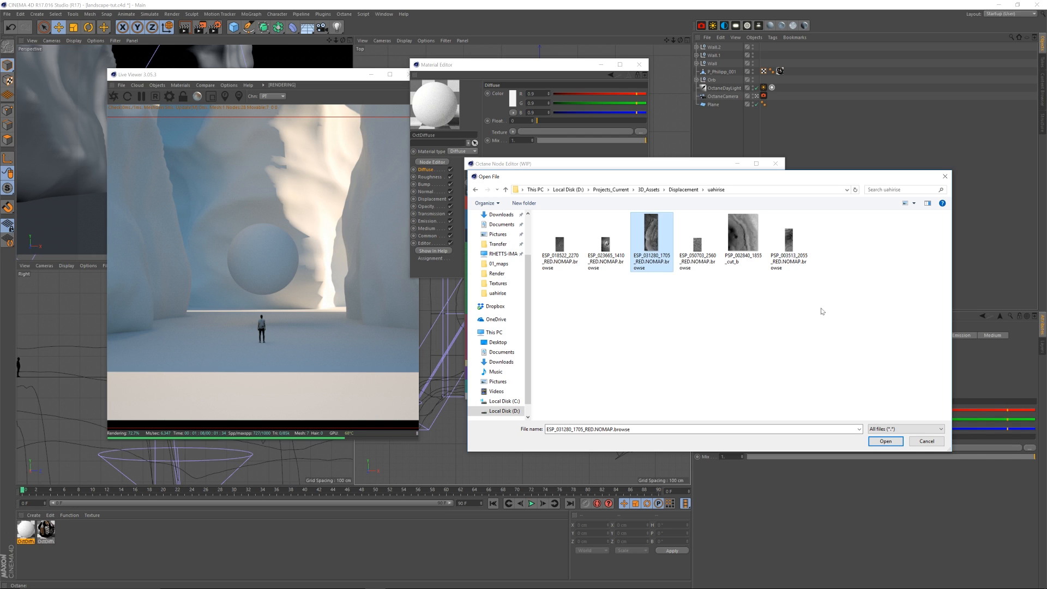
{"action": "left_click", "coordinate": [885, 442]}
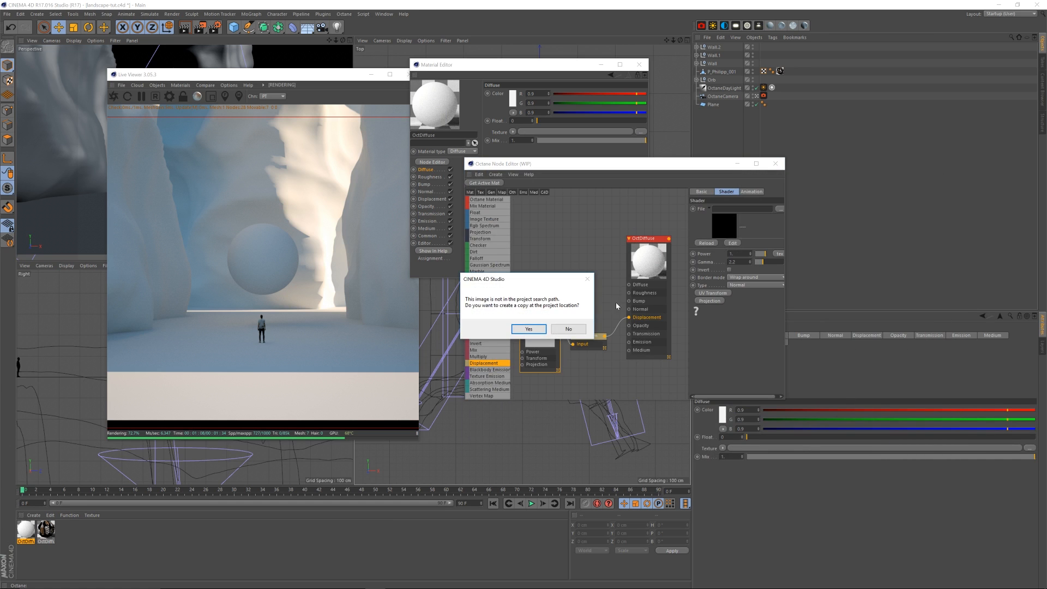
{"action": "left_click", "coordinate": [571, 341]}
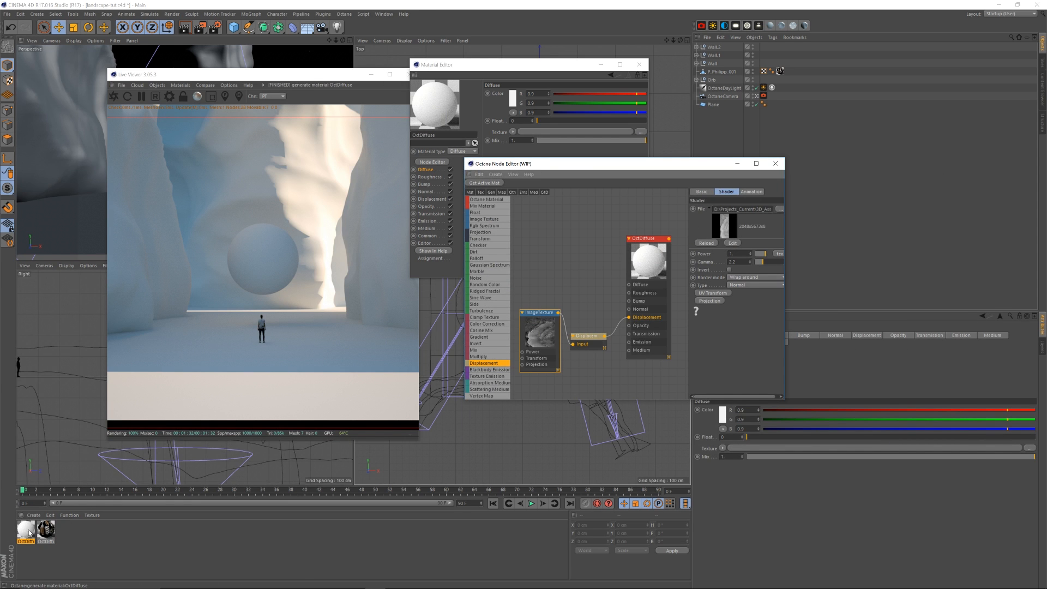
Step: Apply the displacement material to the Wall object and set the Displacement node's level of detail to 8192x8192
{"action": "left_click_drag", "start_coordinate": [29, 532], "coordinate": [718, 63]}
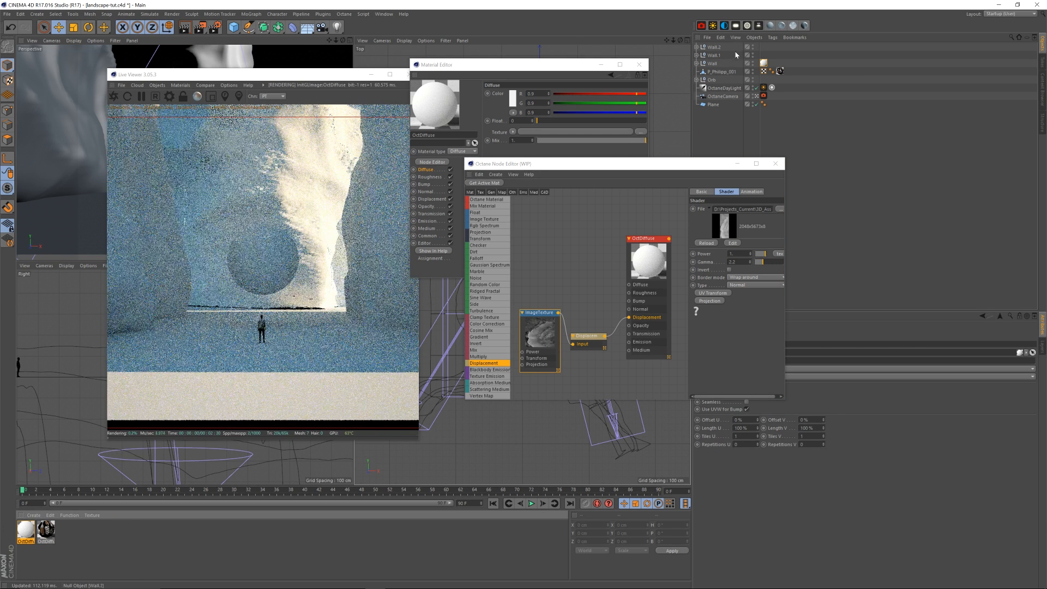
{"action": "left_click_drag", "start_coordinate": [646, 169], "coordinate": [664, 173]}
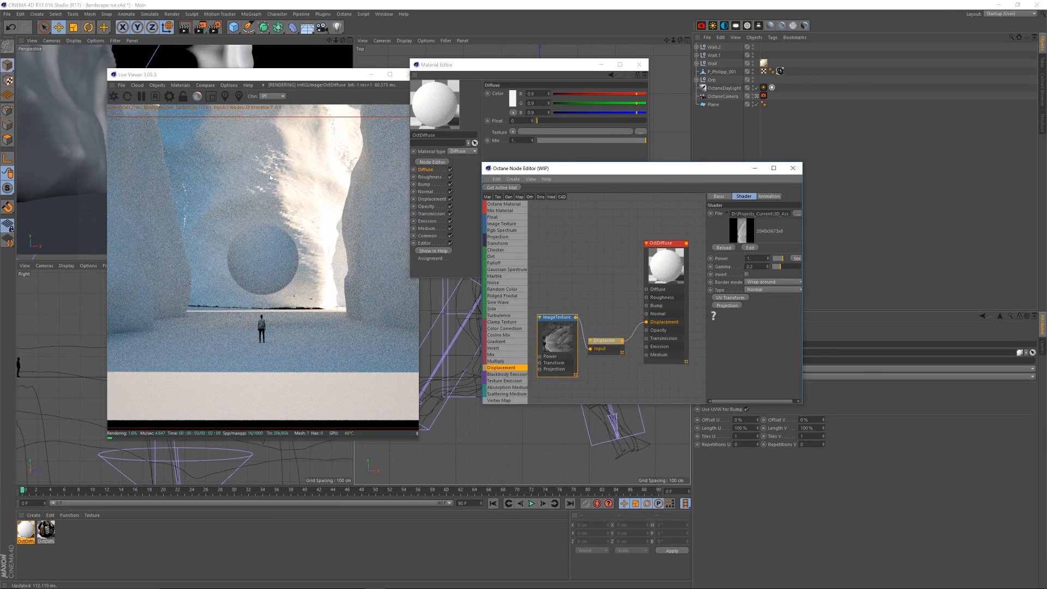
{"action": "left_click", "coordinate": [604, 340]}
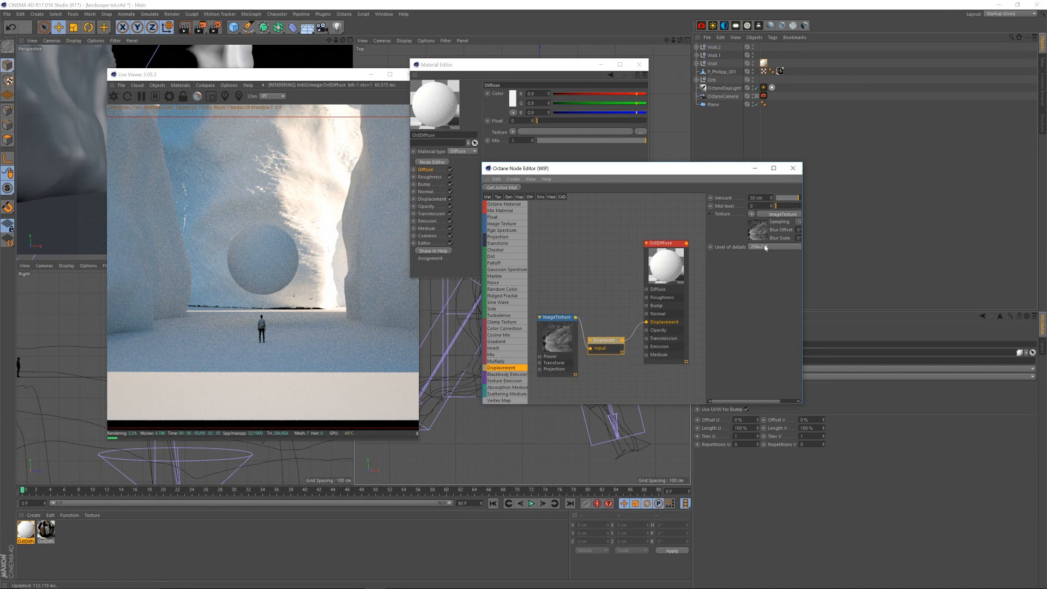
{"action": "left_click", "coordinate": [765, 248]}
{"action": "left_click", "coordinate": [778, 296]}
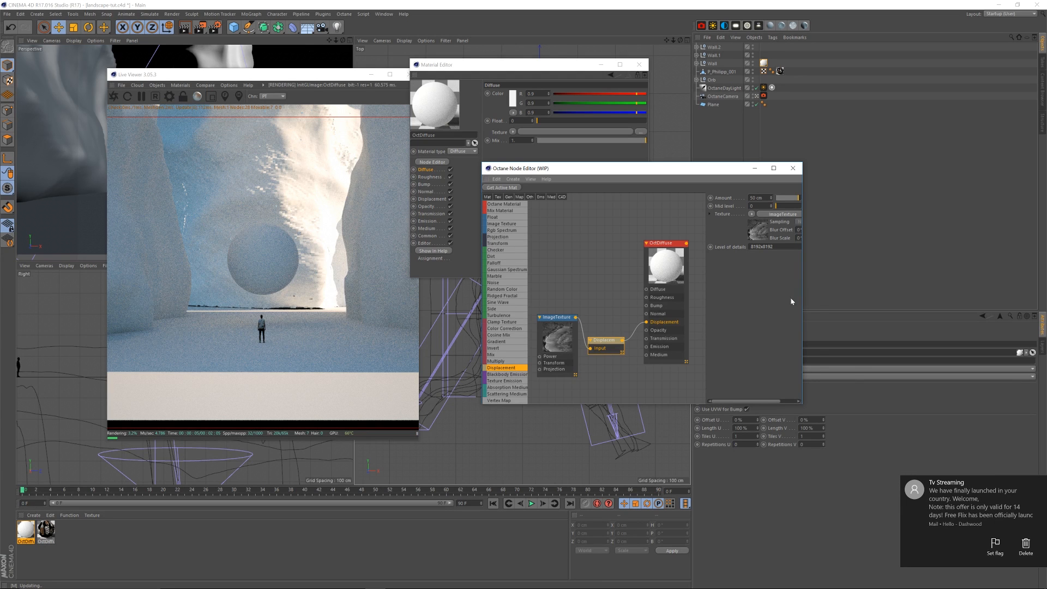
{"action": "left_click", "coordinate": [1039, 483]}
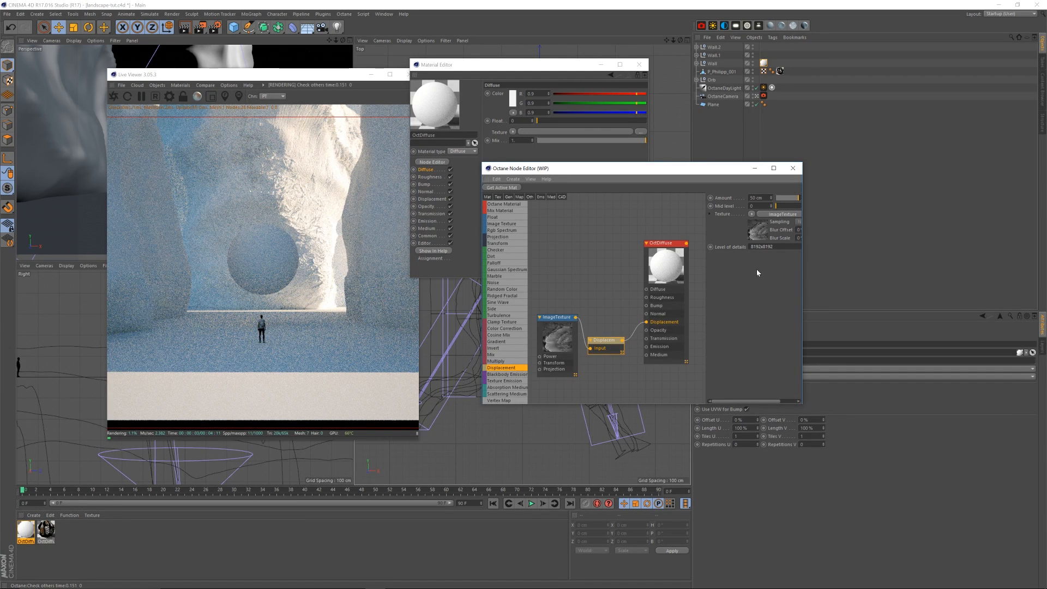
Step: Copy the displacement material's texture tag from Wall to Wall.1 and Wall.2
{"action": "left_click_drag", "start_coordinate": [685, 171], "coordinate": [699, 174]}
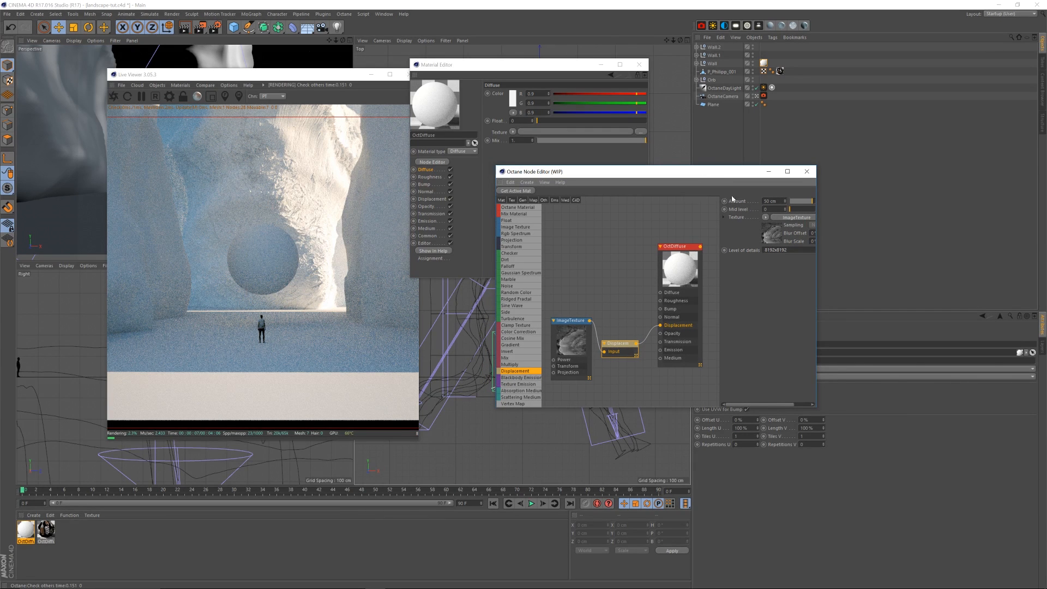
{"action": "left_click_drag", "start_coordinate": [764, 64], "coordinate": [764, 47], "text": "ctrl"}
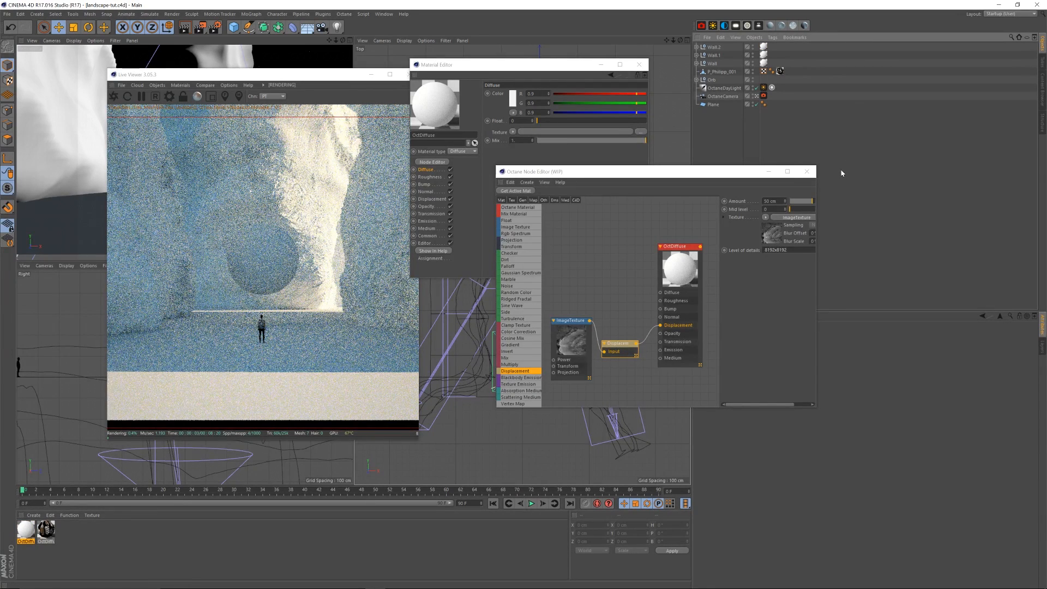
{"action": "left_click_drag", "start_coordinate": [699, 174], "coordinate": [709, 171]}
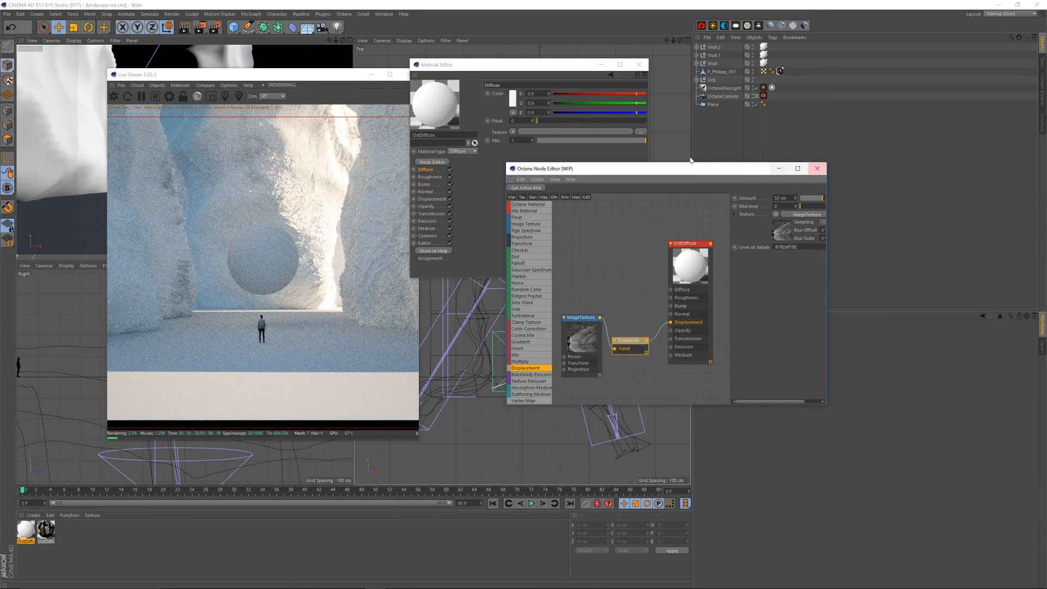
Step: Close the node editor and set the wall material's diffuse color to a warm beige with hue 18°, saturation 19% and value 88%
{"action": "left_click", "coordinate": [817, 169]}
{"action": "left_click", "coordinate": [514, 100]}
{"action": "mouse_move", "coordinate": [521, 66]}
{"action": "left_mouse_down"}
{"action": "mouse_move", "coordinate": [658, 145]}
{"action": "mouse_move", "coordinate": [619, 178]}
{"action": "left_mouse_up"}
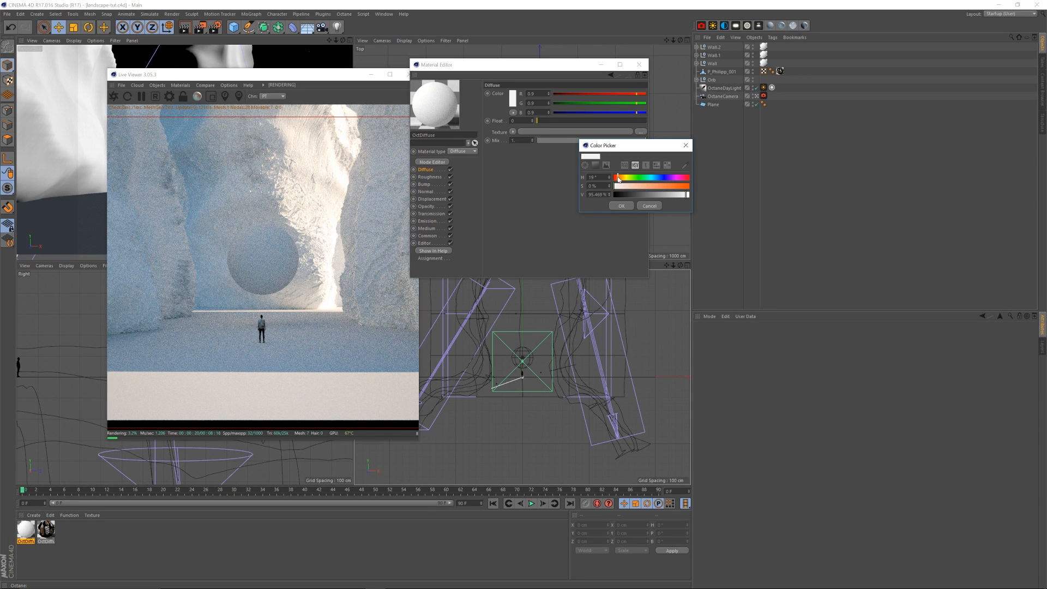
{"action": "left_click_drag", "start_coordinate": [617, 187], "coordinate": [626, 187]}
{"action": "left_click_drag", "start_coordinate": [686, 197], "coordinate": [681, 198]}
{"action": "left_click", "coordinate": [629, 206]}
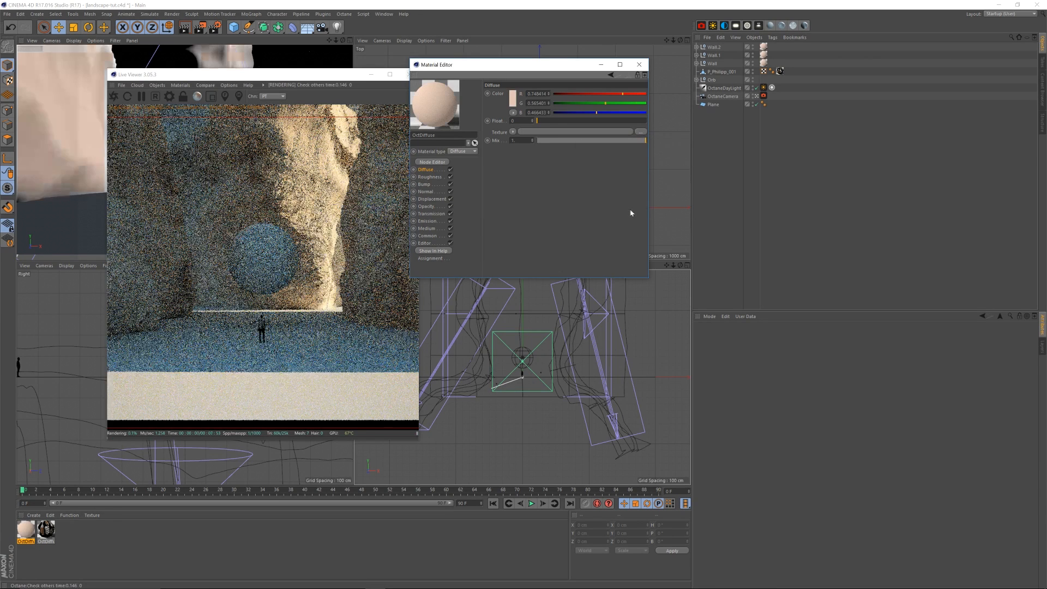
{"action": "left_click_drag", "start_coordinate": [556, 75], "coordinate": [589, 84]}
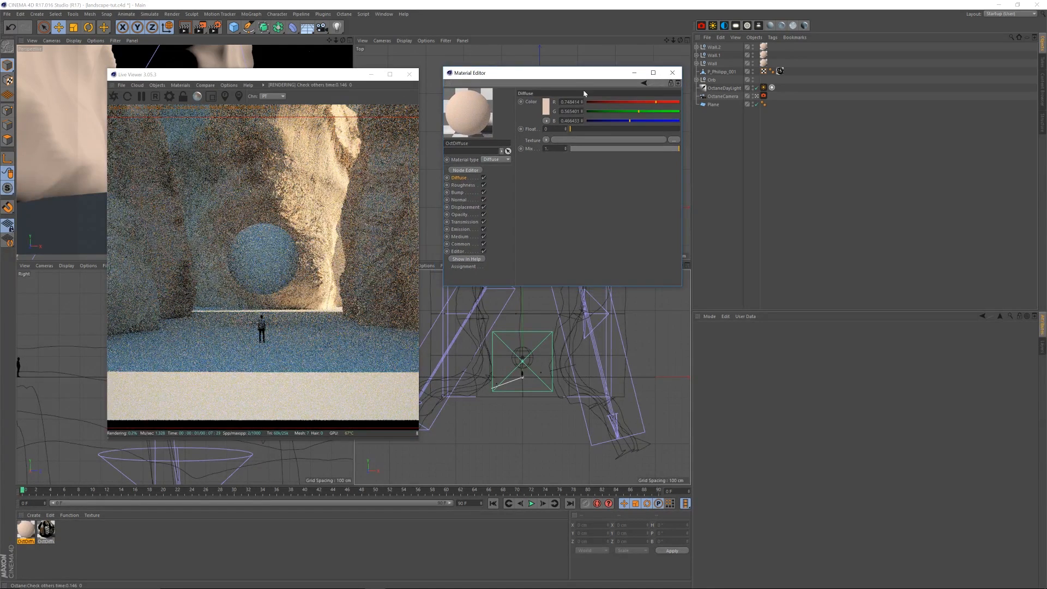
Step: Slightly lower the saturation of the wall material's diffuse color to a paler beige, about RGB 0.75, 0.58, 0.52
{"action": "left_click", "coordinate": [547, 112]}
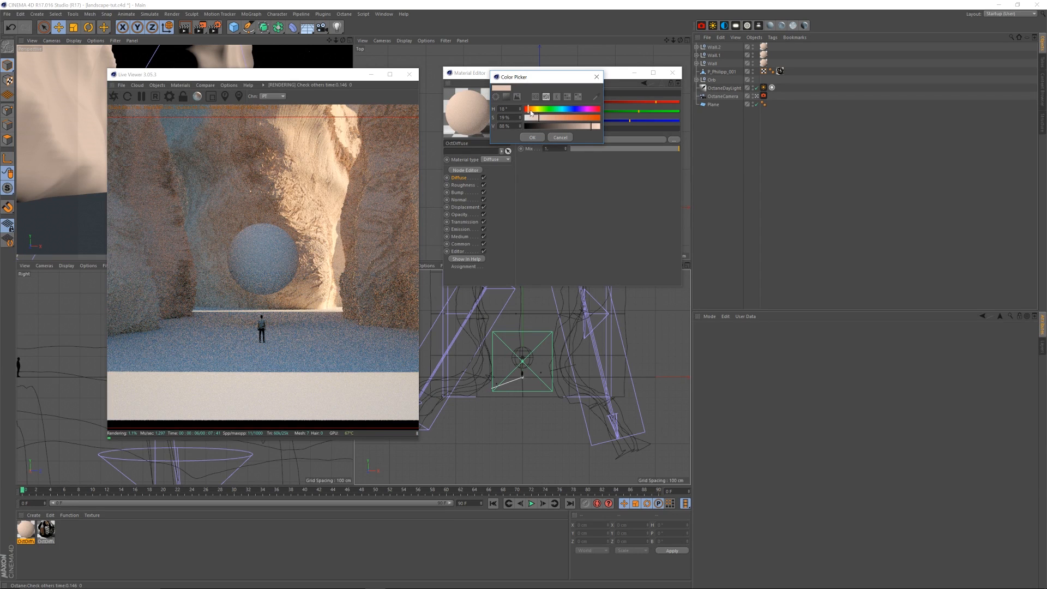
{"action": "left_click_drag", "start_coordinate": [539, 118], "coordinate": [536, 118]}
{"action": "left_click", "coordinate": [535, 138]}
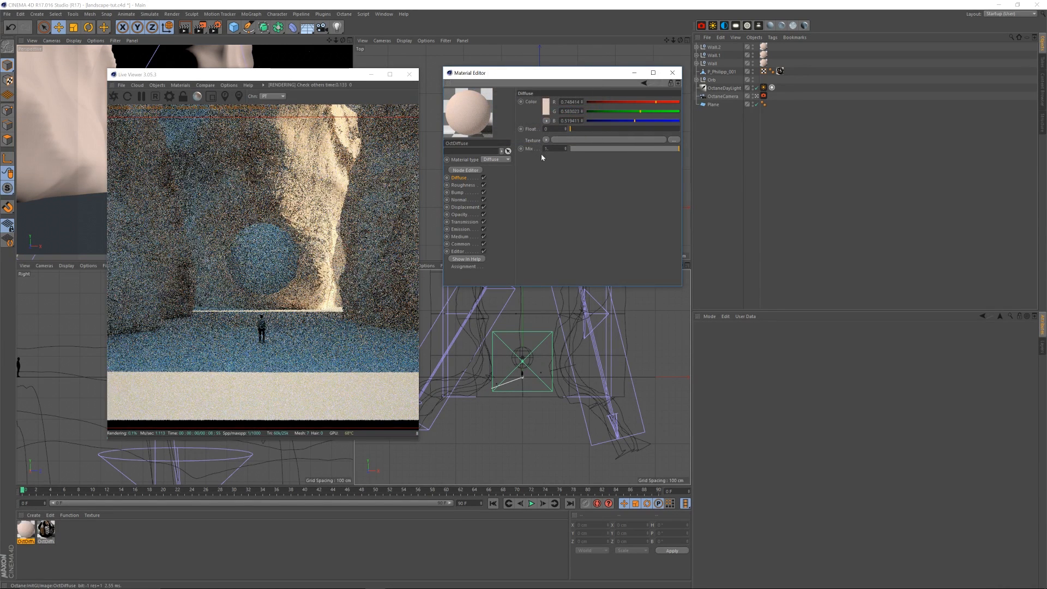
{"action": "mouse_move", "coordinate": [549, 75]}
{"action": "left_mouse_down"}
{"action": "mouse_move", "coordinate": [563, 79]}
{"action": "mouse_move", "coordinate": [552, 85]}
{"action": "left_mouse_up"}
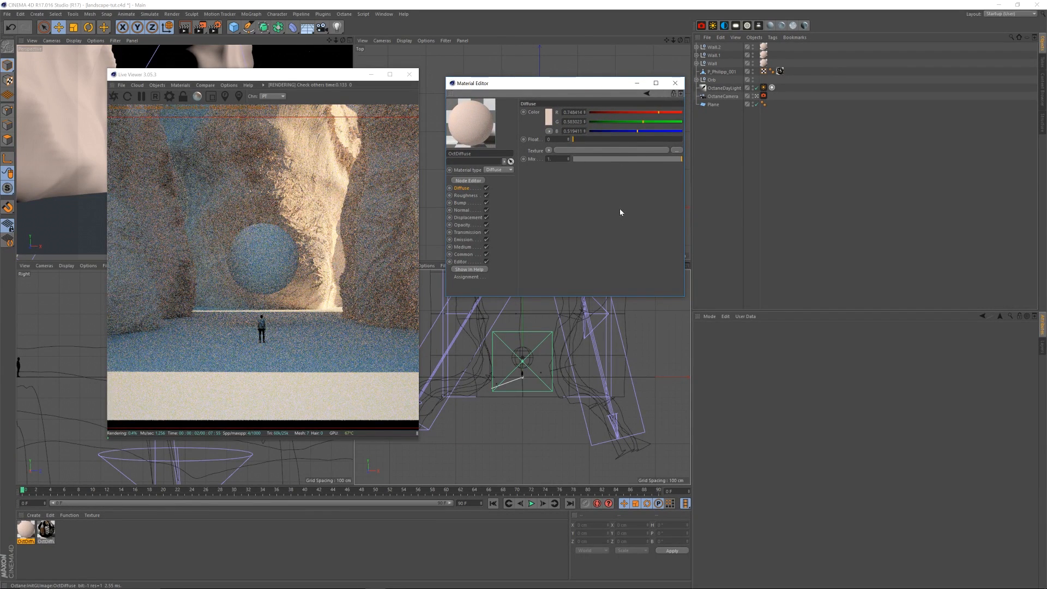
Step: Create a new Octane glossy material and open it in the node editor
{"action": "left_click_drag", "start_coordinate": [590, 84], "coordinate": [582, 82]}
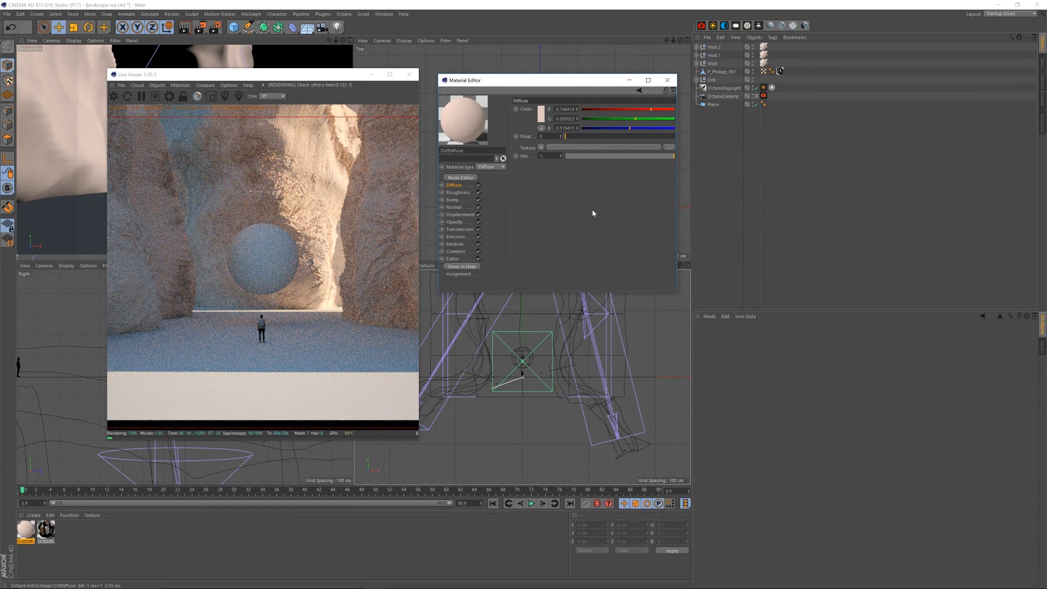
{"action": "left_click", "coordinate": [781, 27]}
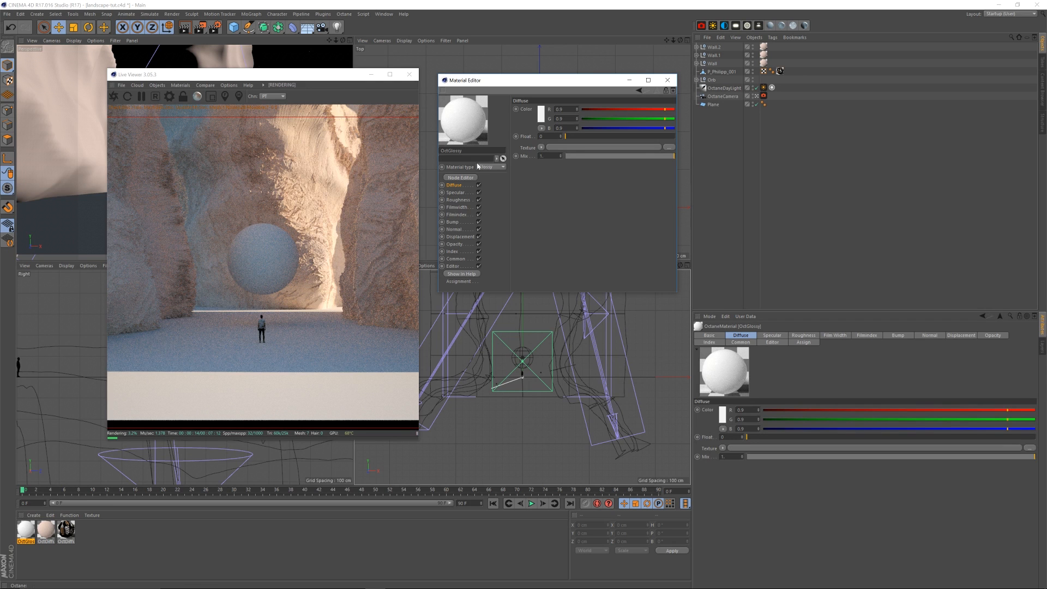
{"action": "left_click", "coordinate": [469, 177]}
{"action": "left_click_drag", "start_coordinate": [420, 158], "coordinate": [735, 151]}
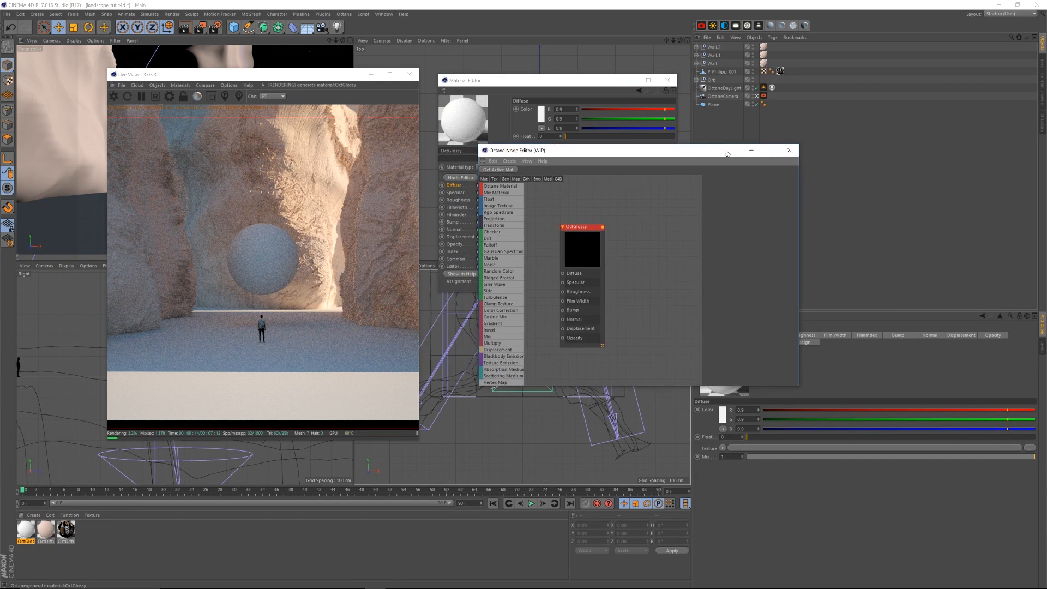
{"action": "left_click_drag", "start_coordinate": [589, 228], "coordinate": [664, 224]}
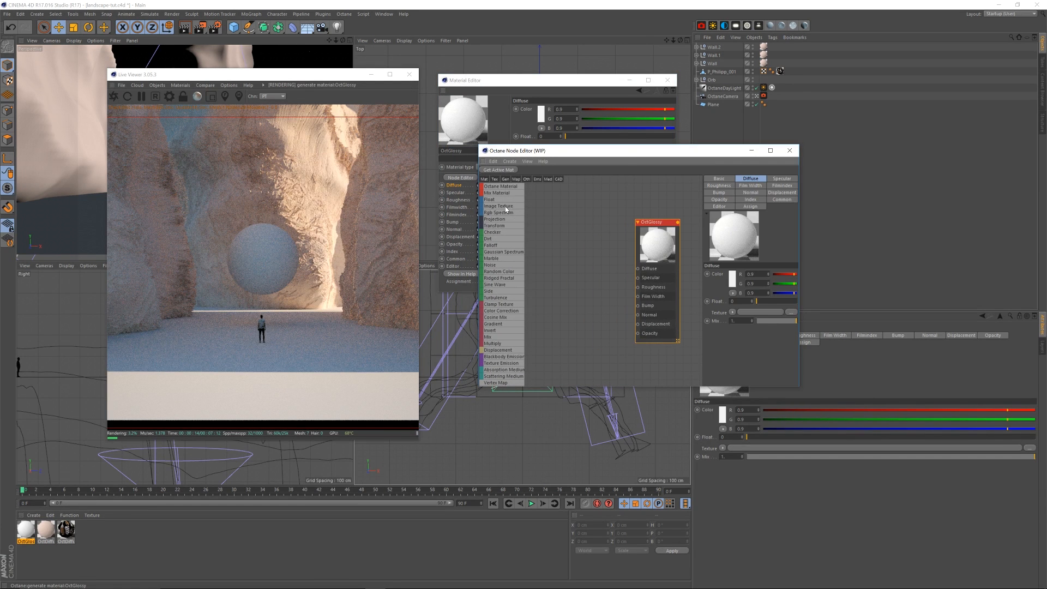
Step: Add an Image Texture node and feed it through a Displacement node into the glossy material's Displacement channel
{"action": "left_click_drag", "start_coordinate": [538, 252], "coordinate": [538, 254]}
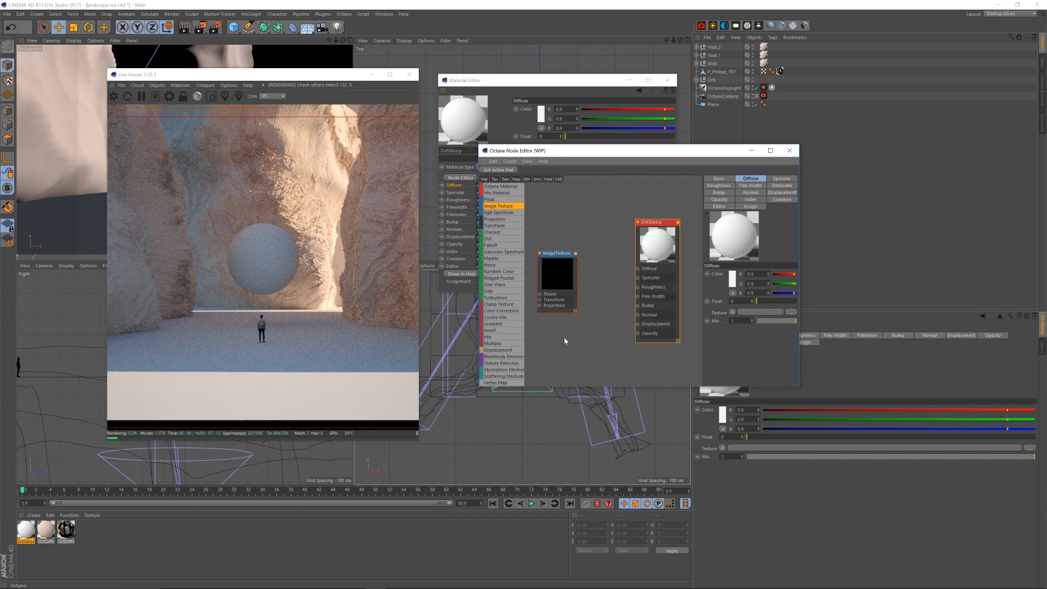
{"action": "left_click_drag", "start_coordinate": [499, 350], "coordinate": [637, 324]}
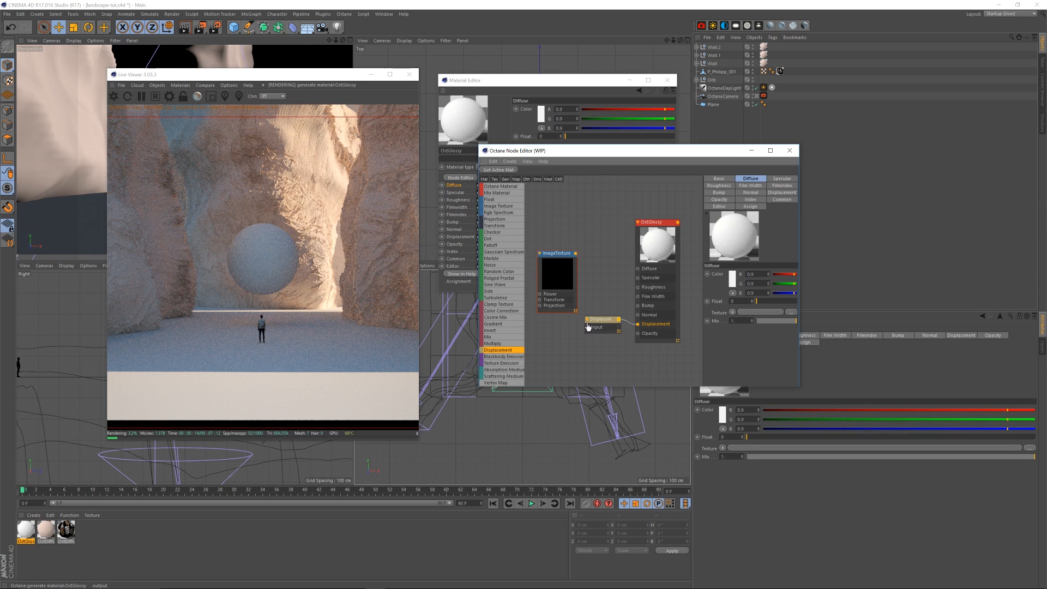
{"action": "left_click_drag", "start_coordinate": [559, 258], "coordinate": [588, 327]}
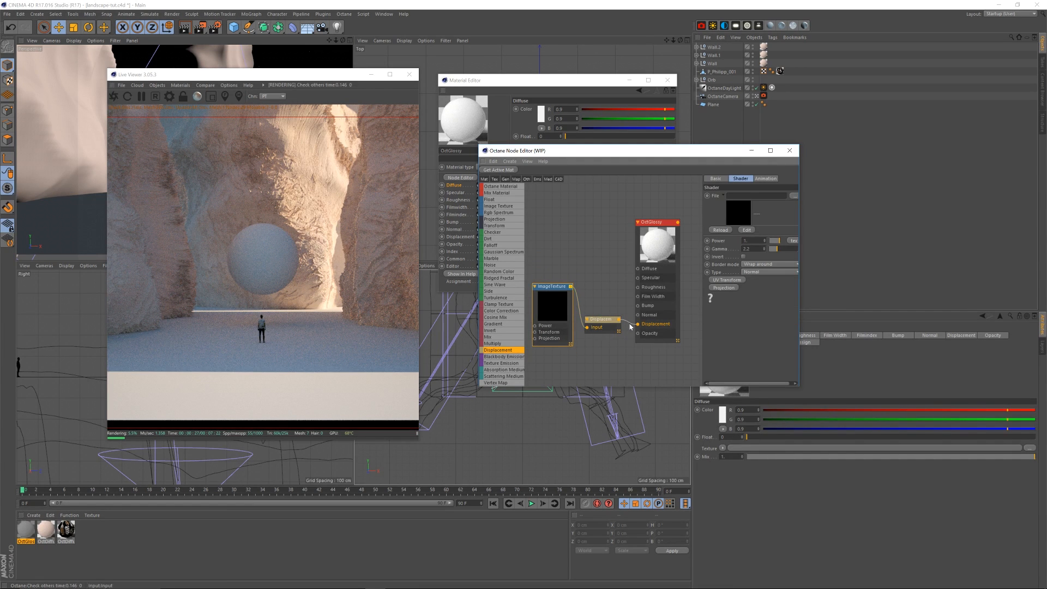
Step: Set the displacement node's amount to 3 cm and choose a different level of detail
{"action": "left_click", "coordinate": [602, 322]}
{"action": "double_click", "coordinate": [750, 180]}
{"action": "type", "text": "3"}
{"action": "key", "text": "Return"}
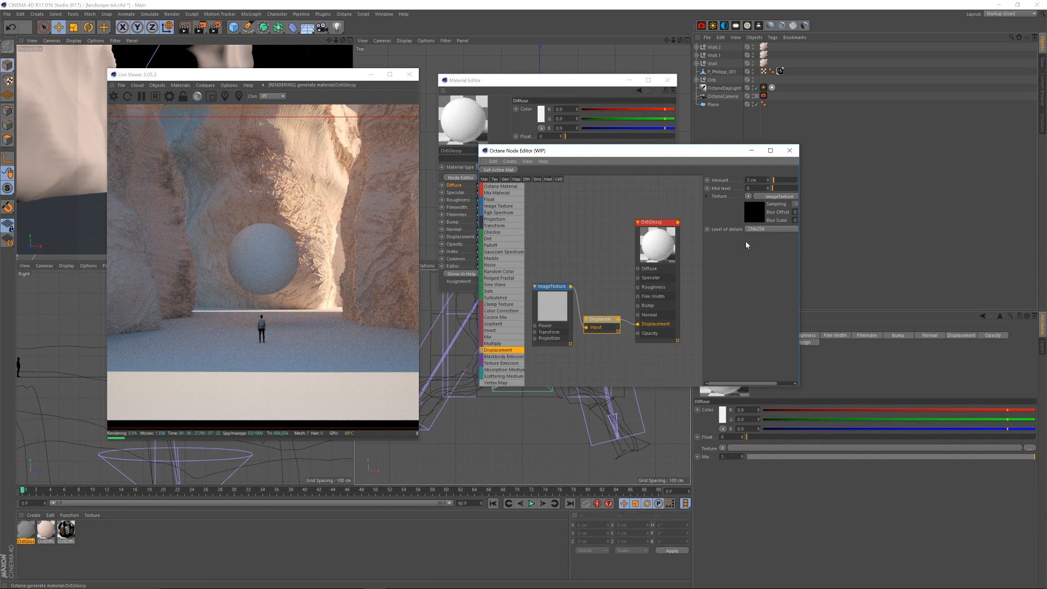
{"action": "left_click", "coordinate": [768, 232]}
{"action": "left_click", "coordinate": [769, 277]}
{"action": "left_click", "coordinate": [603, 238]}
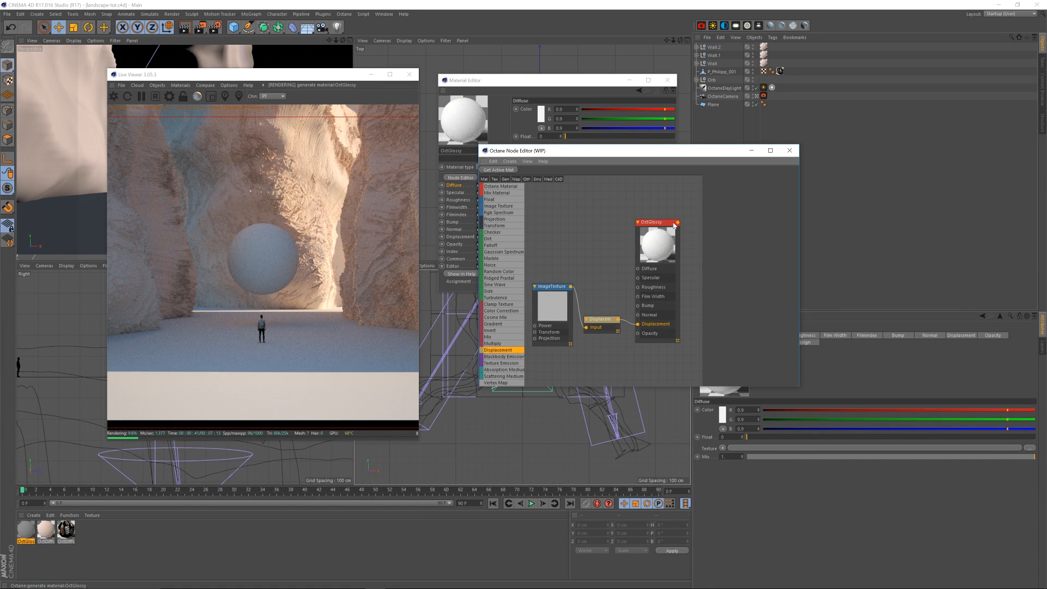
Step: Load the ESP_031280_1705_RED.NOMAP.browse image from the uahirise folder into the Image Texture node
{"action": "left_click", "coordinate": [557, 289]}
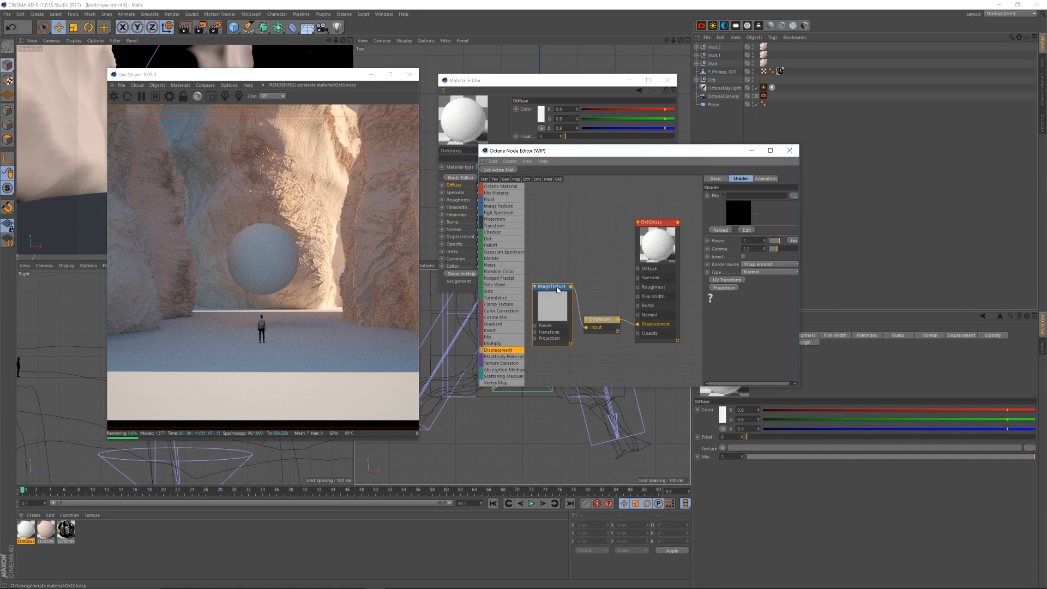
{"action": "left_click_drag", "start_coordinate": [558, 285], "coordinate": [557, 285]}
{"action": "left_click", "coordinate": [794, 195]}
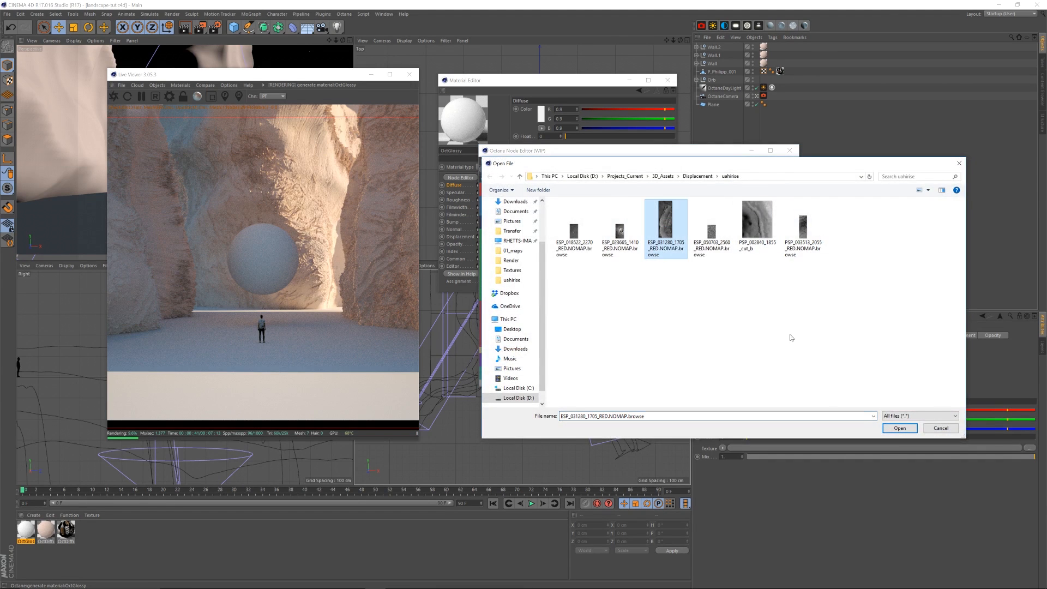
{"action": "left_click", "coordinate": [898, 428]}
{"action": "left_click", "coordinate": [573, 330]}
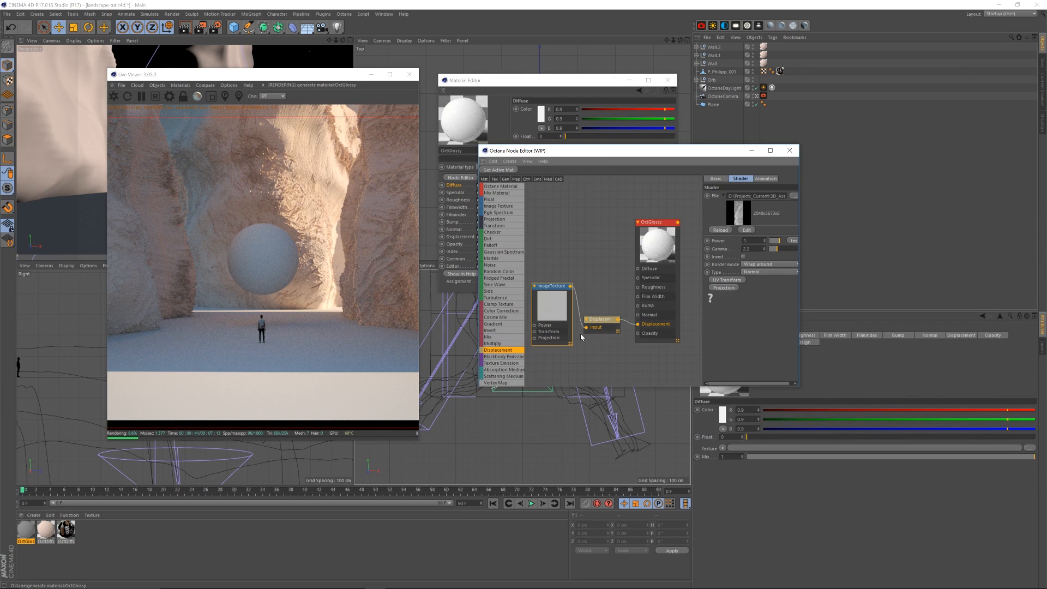
Step: Apply the glossy displacement material to the Plane, close the material windows and save the scene
{"action": "left_click", "coordinate": [29, 532]}
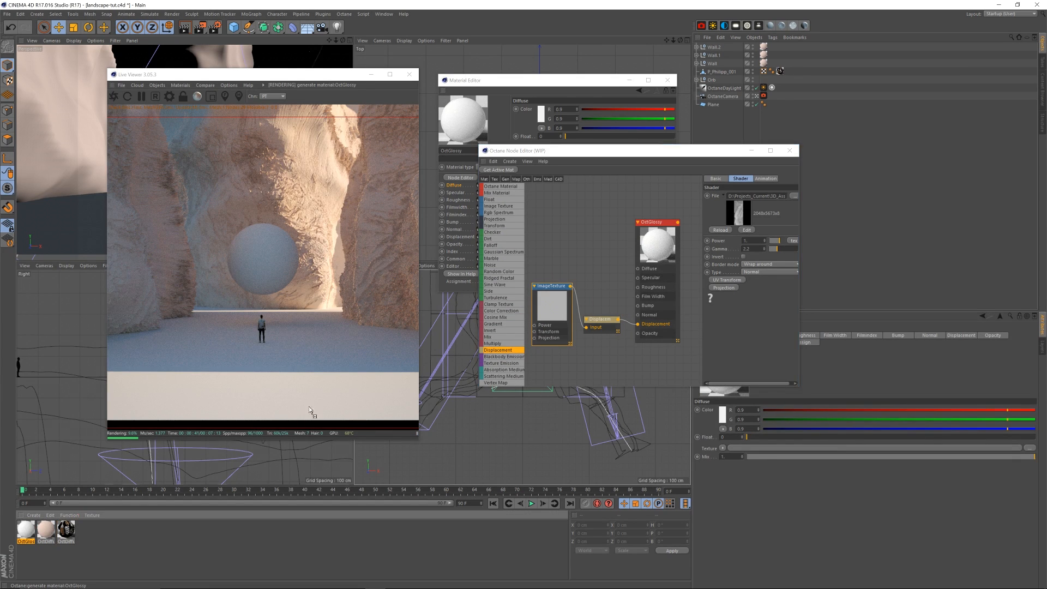
{"action": "left_click_drag", "start_coordinate": [719, 102], "coordinate": [730, 104]}
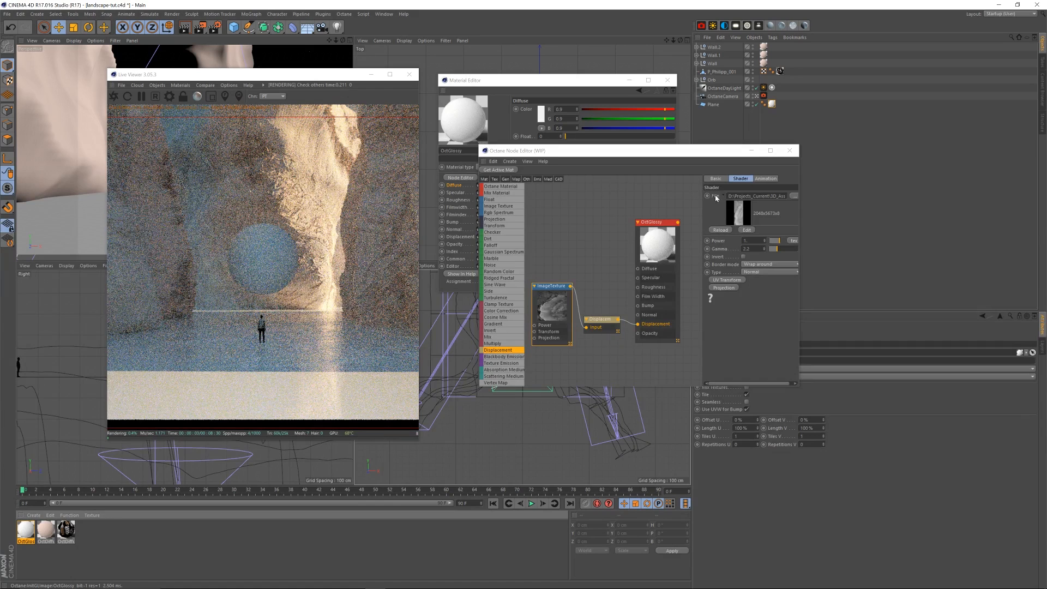
{"action": "left_click", "coordinate": [789, 151]}
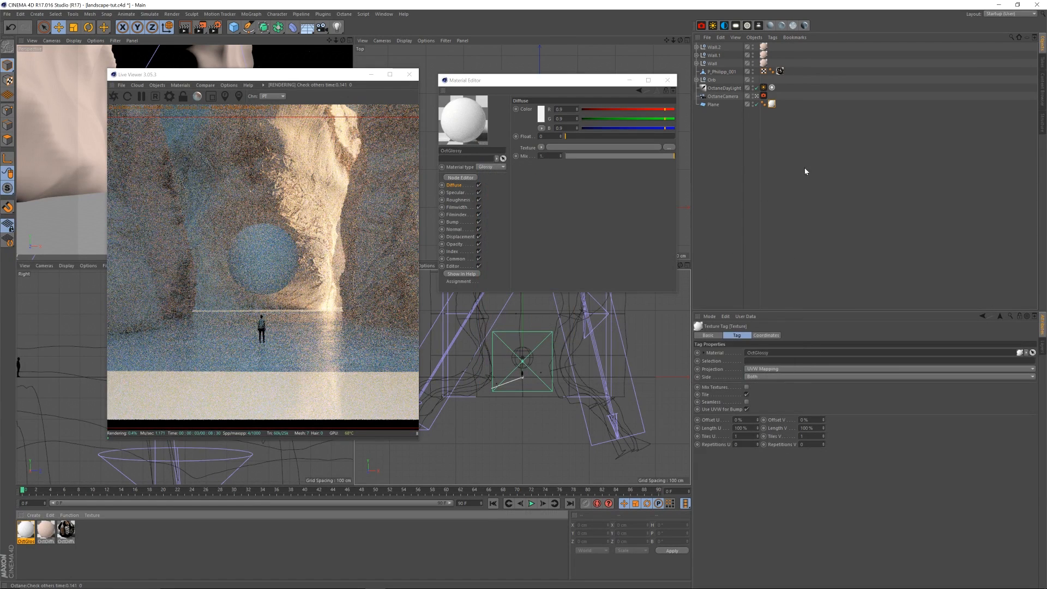
{"action": "key", "text": "ctrl+s"}
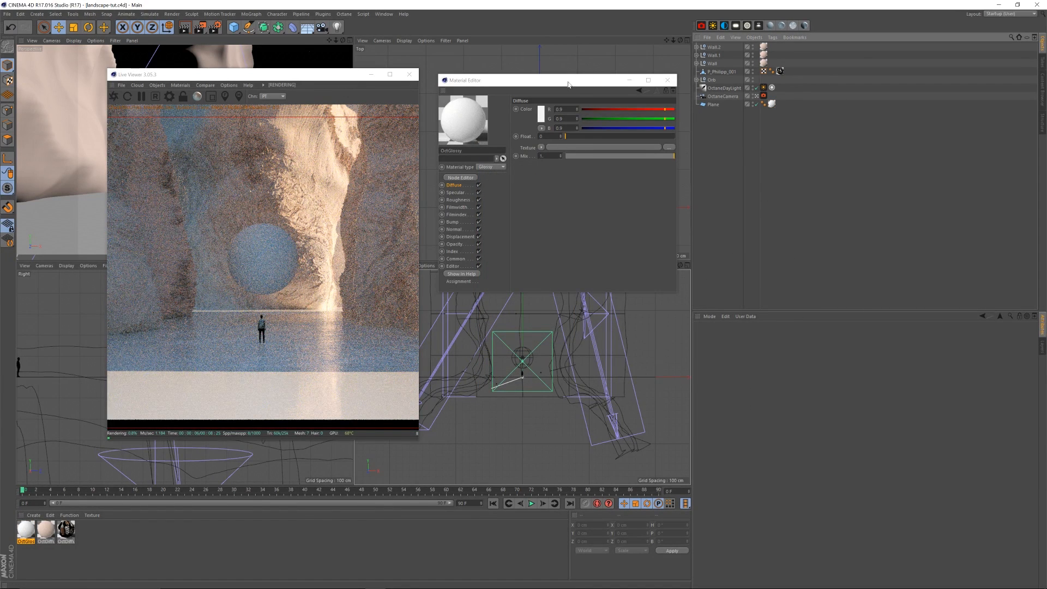
{"action": "left_click_drag", "start_coordinate": [568, 84], "coordinate": [566, 81]}
{"action": "left_click", "coordinate": [665, 79]}
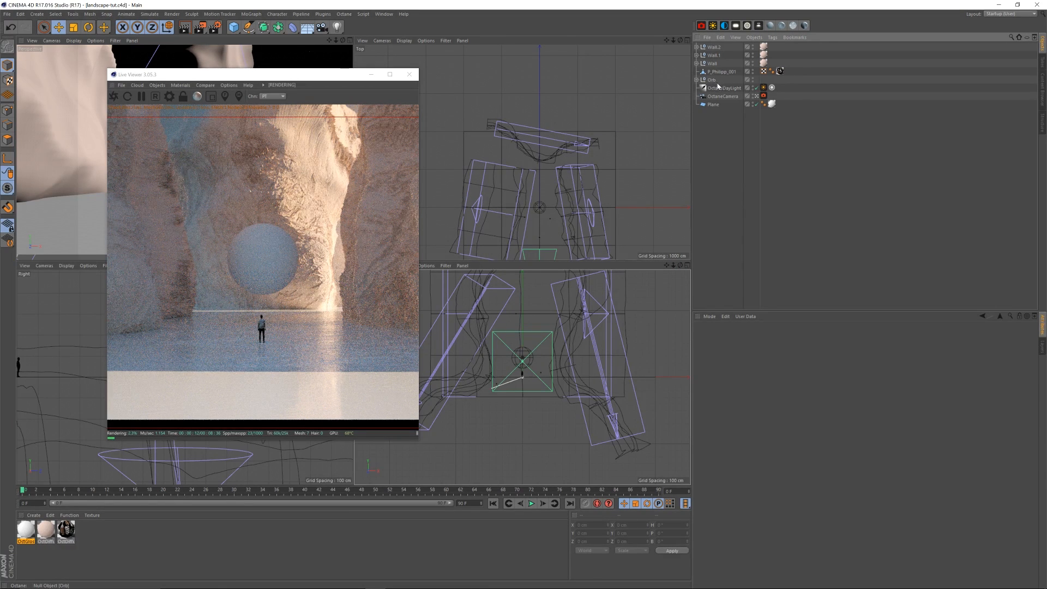
Step: Select the Sphere inside the Orb group, create a new Octane diffuse material and disable its Diffuse channel
{"action": "left_click", "coordinate": [697, 79]}
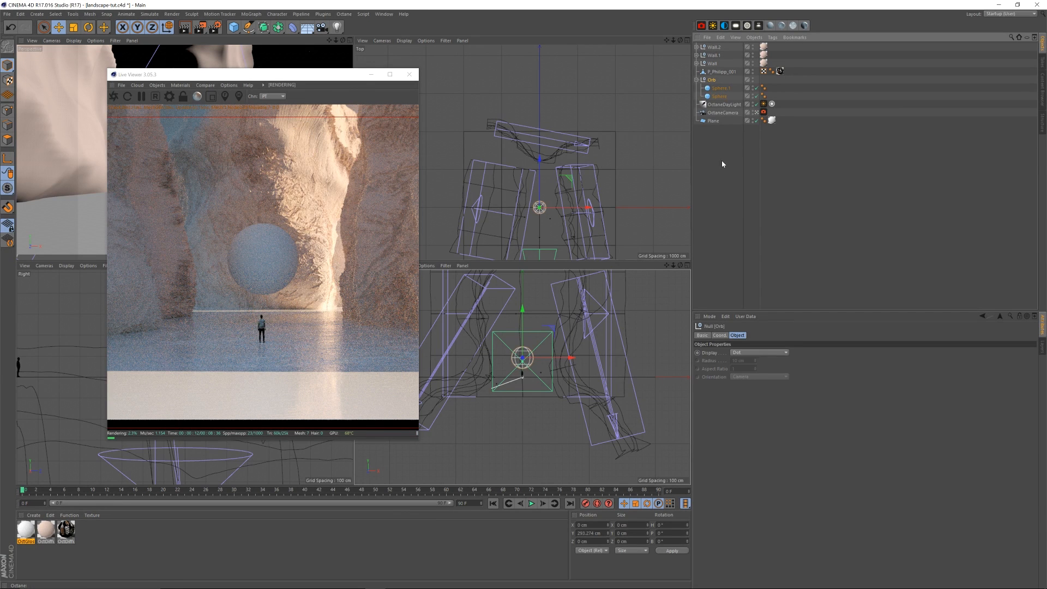
{"action": "left_click", "coordinate": [720, 97]}
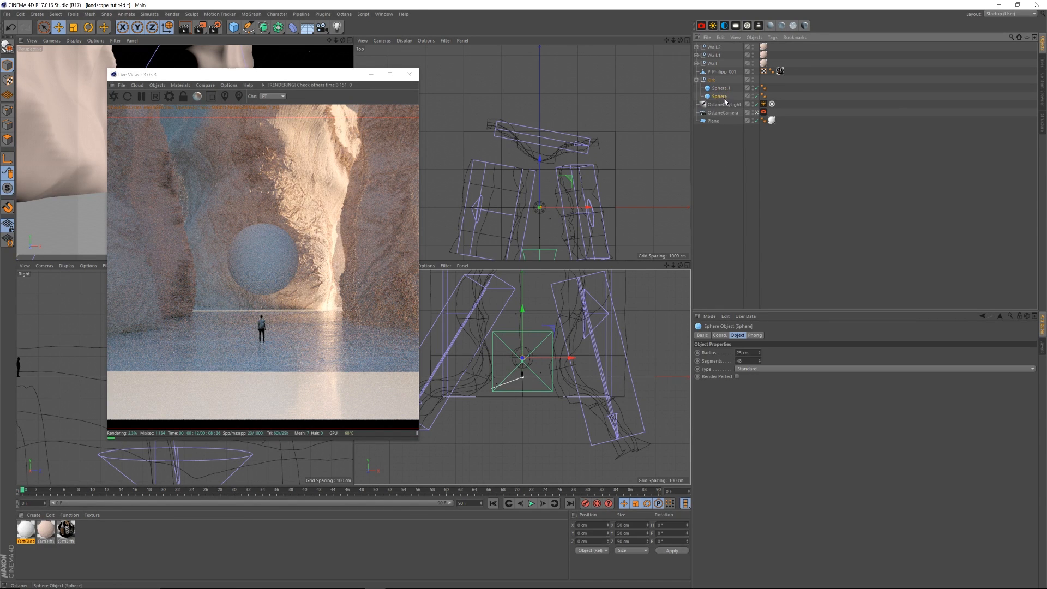
{"action": "left_click", "coordinate": [771, 27]}
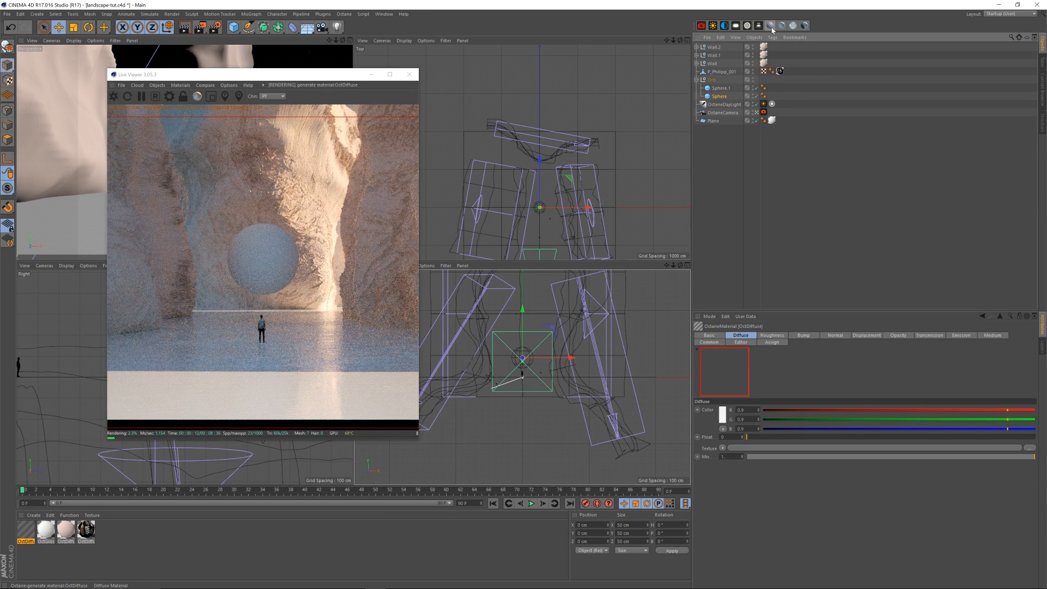
{"action": "double_click", "coordinate": [26, 529]}
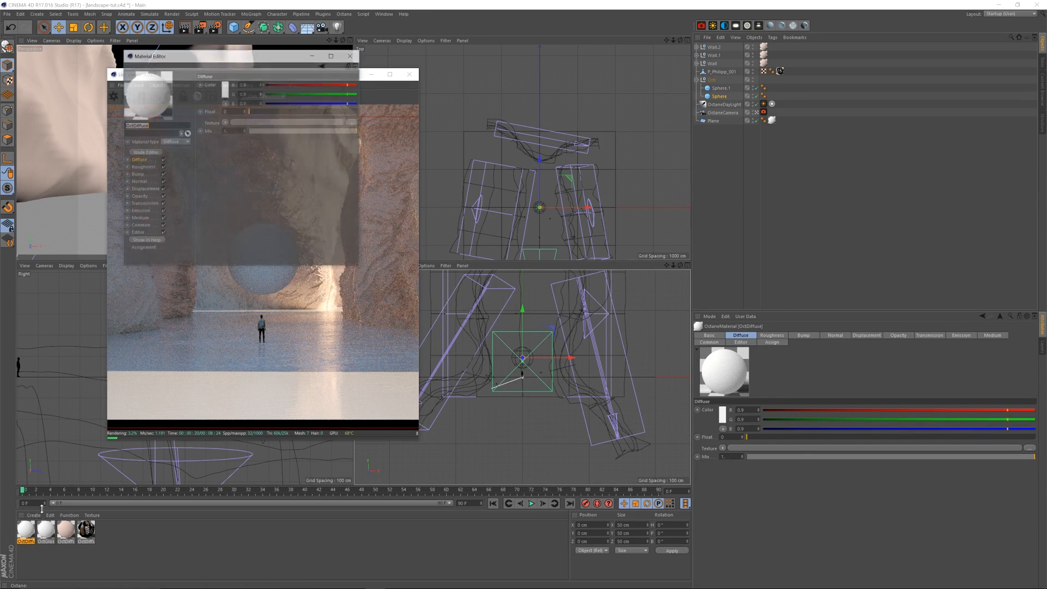
{"action": "left_click_drag", "start_coordinate": [267, 60], "coordinate": [571, 122]}
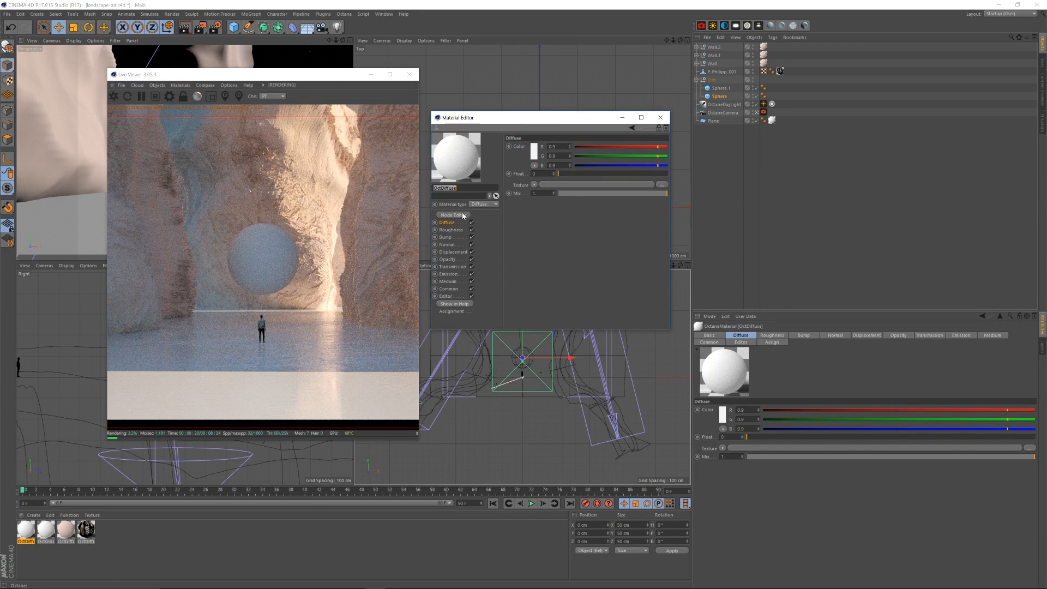
{"action": "left_click", "coordinate": [472, 223]}
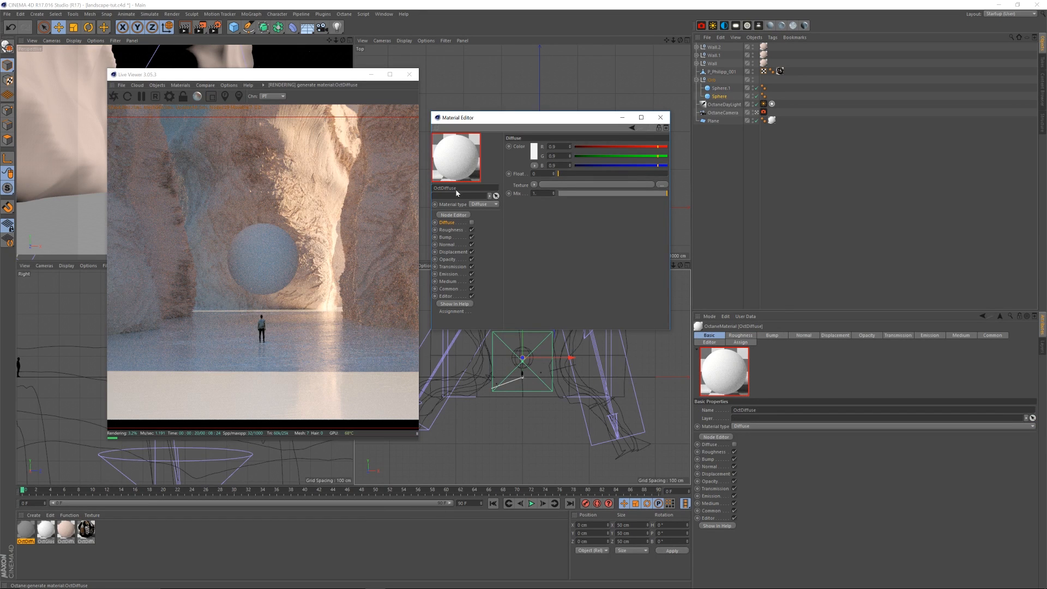
Step: Open the new diffuse material in the node editor and connect a Blackbody Emission node to its Emission channel
{"action": "left_click_drag", "start_coordinate": [385, 158], "coordinate": [676, 155]}
{"action": "left_click_drag", "start_coordinate": [566, 231], "coordinate": [632, 238]}
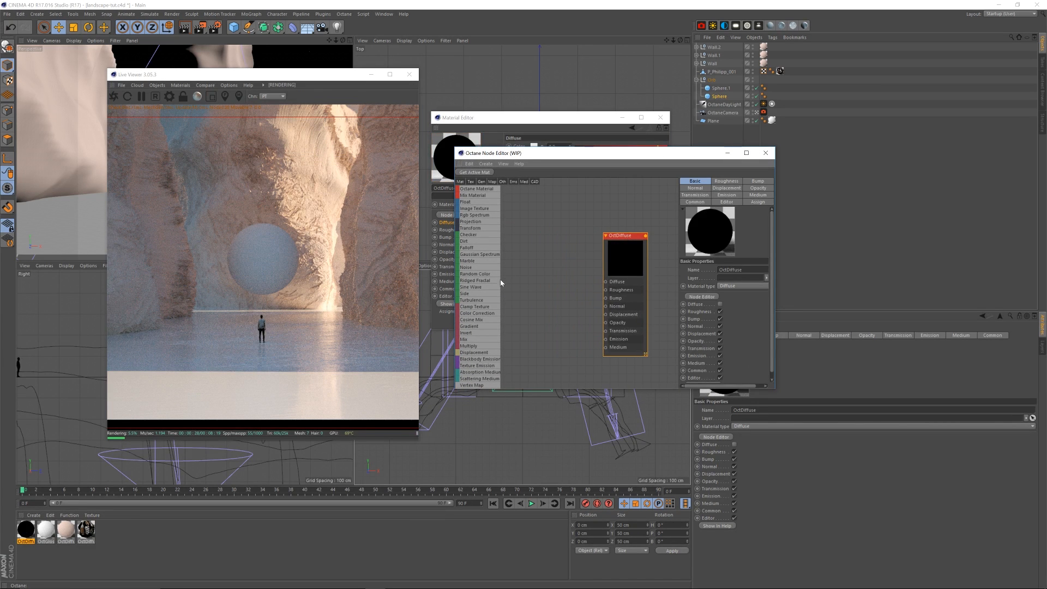
{"action": "left_click_drag", "start_coordinate": [493, 360], "coordinate": [605, 339]}
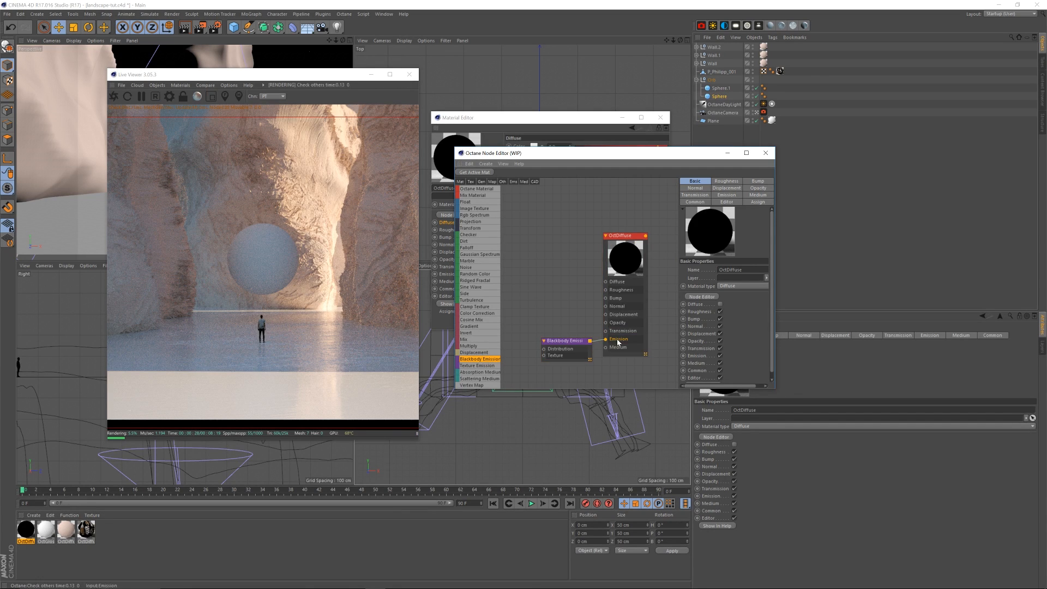
{"action": "left_click", "coordinate": [569, 341]}
Step: Add float textures to the blackbody emission's Distribution and Texture slots and enable Surface brightness
{"action": "left_click_drag", "start_coordinate": [603, 156], "coordinate": [610, 165]}
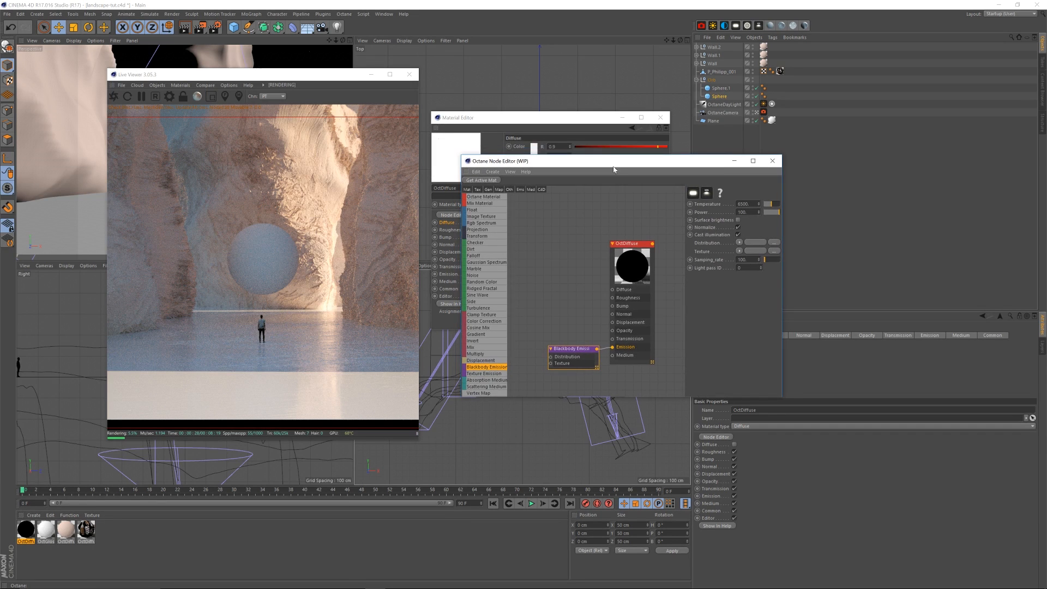
{"action": "left_click", "coordinate": [693, 194]}
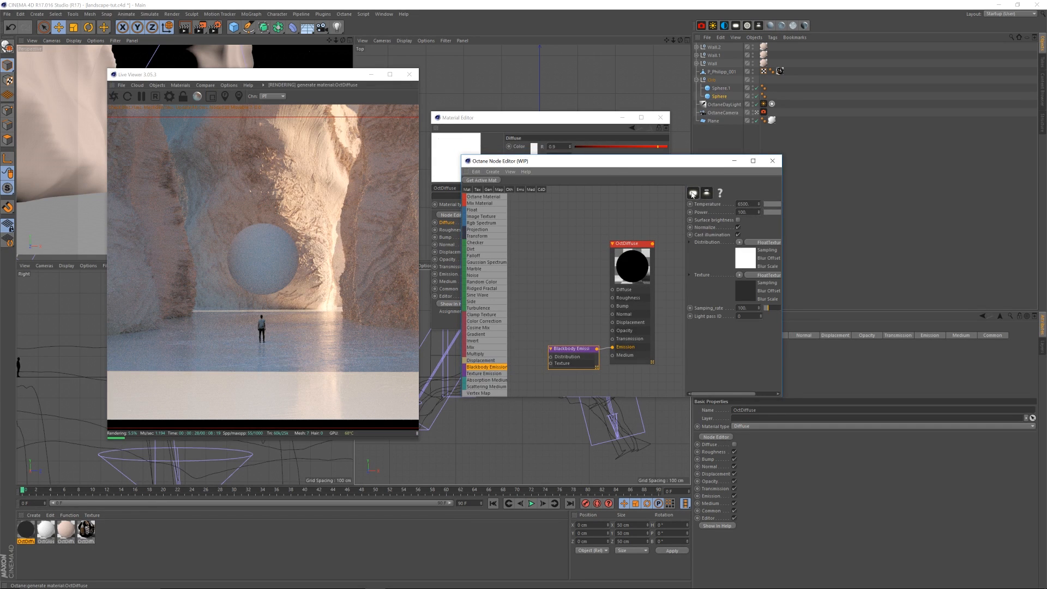
{"action": "left_click_drag", "start_coordinate": [783, 228], "coordinate": [841, 228]}
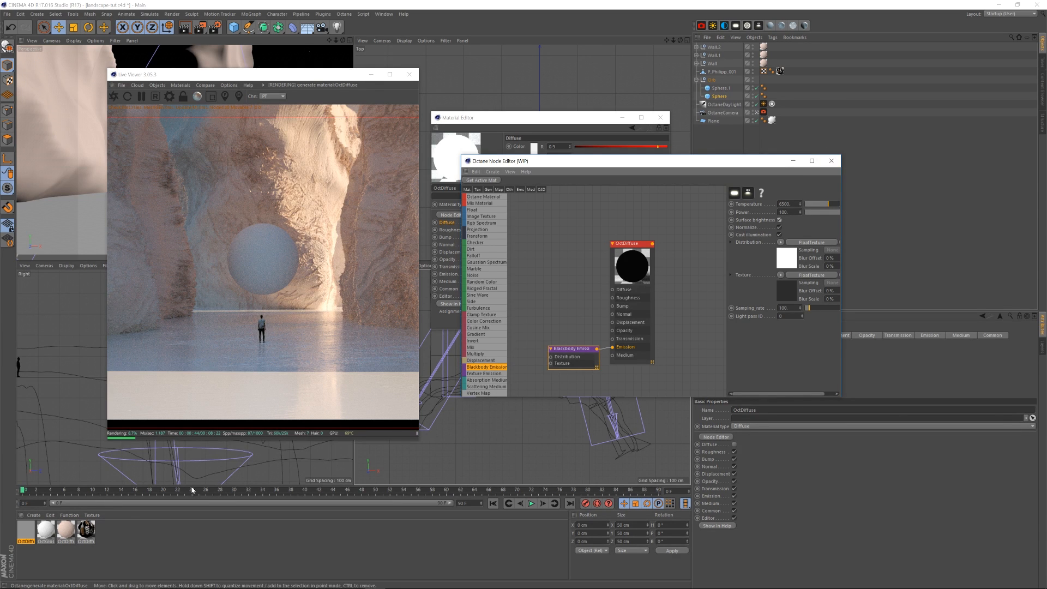
Step: Apply the emissive material to the Orb's inner Sphere and check it by temporarily disabling the outer Sphere.1
{"action": "left_click", "coordinate": [832, 161]}
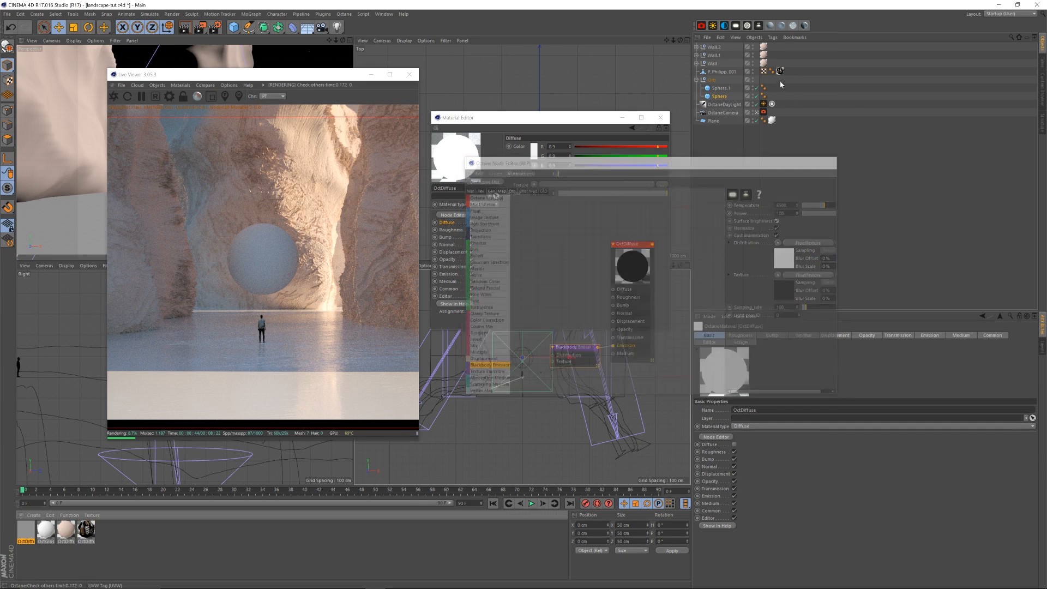
{"action": "left_click_drag", "start_coordinate": [91, 509], "coordinate": [725, 97]}
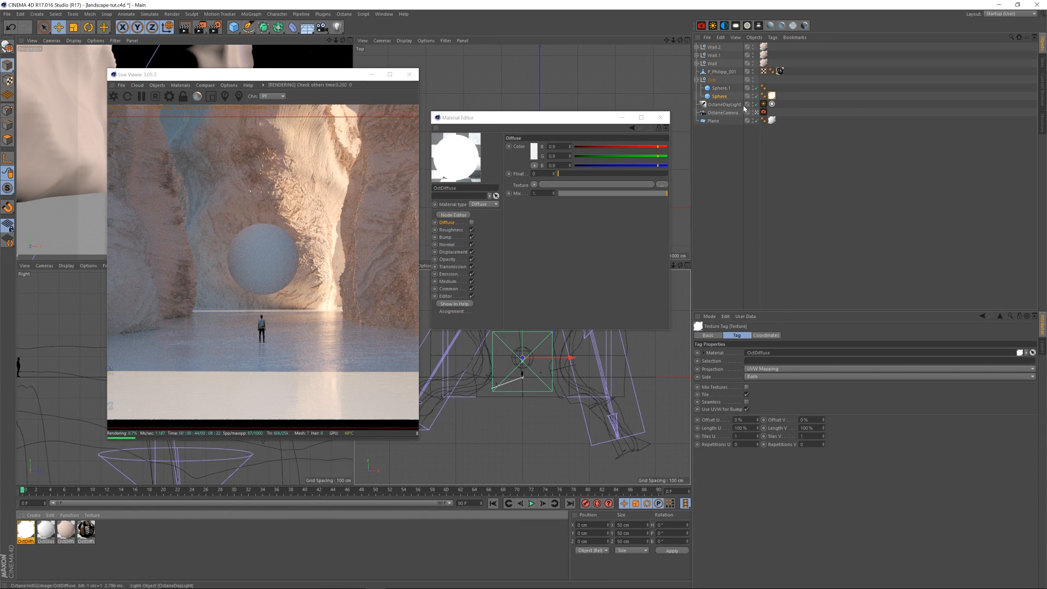
{"action": "left_click", "coordinate": [756, 88]}
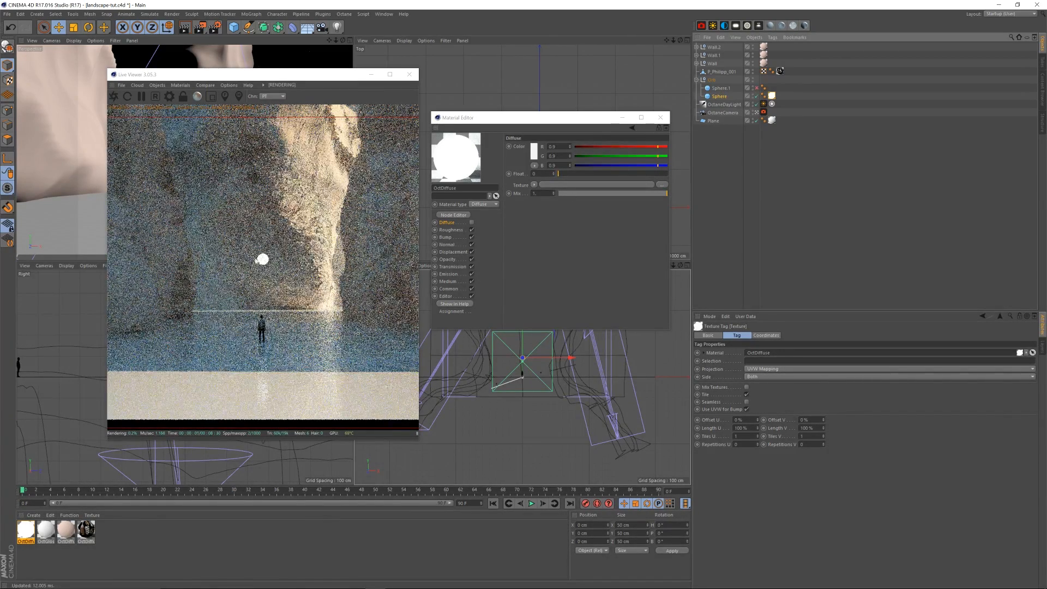
{"action": "left_click", "coordinate": [757, 88]}
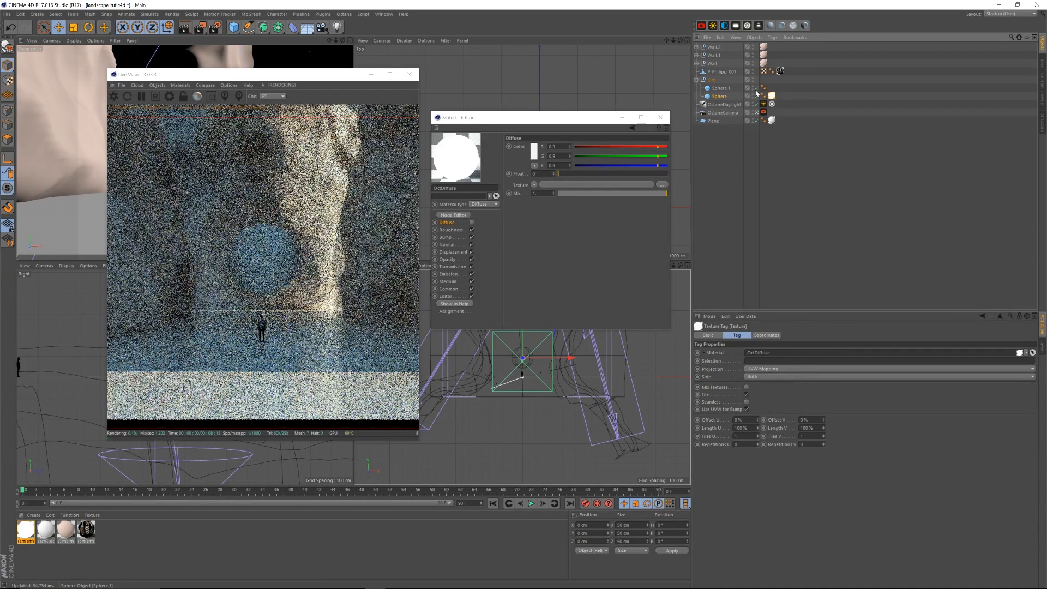
{"action": "left_click", "coordinate": [794, 168]}
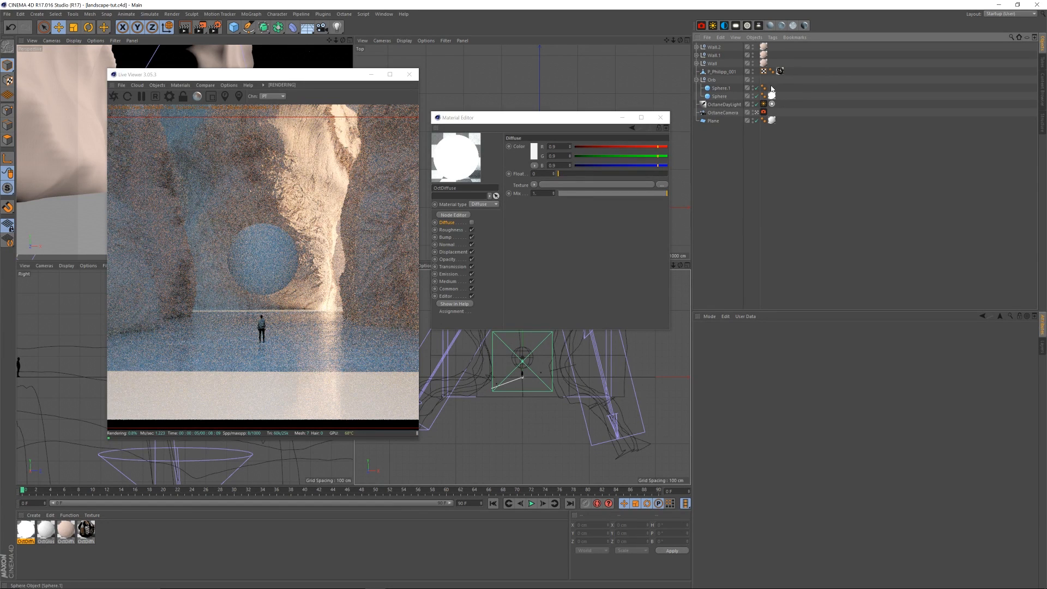
Step: Create a new Octane specular material and connect an Image Texture node to its Roughness channel in the node editor
{"action": "left_click", "coordinate": [793, 27]}
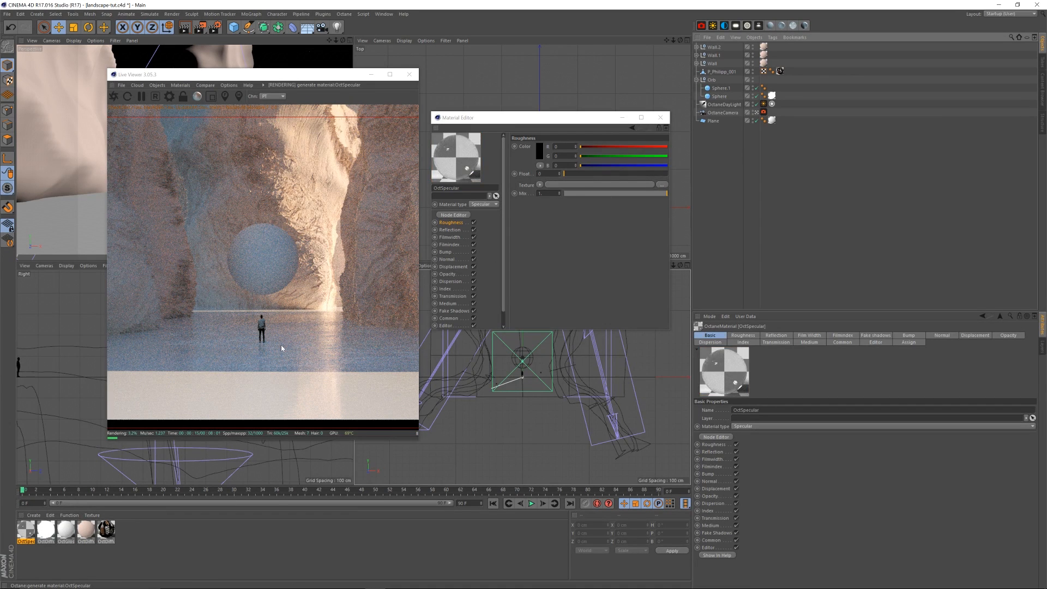
{"action": "left_click", "coordinate": [452, 214]}
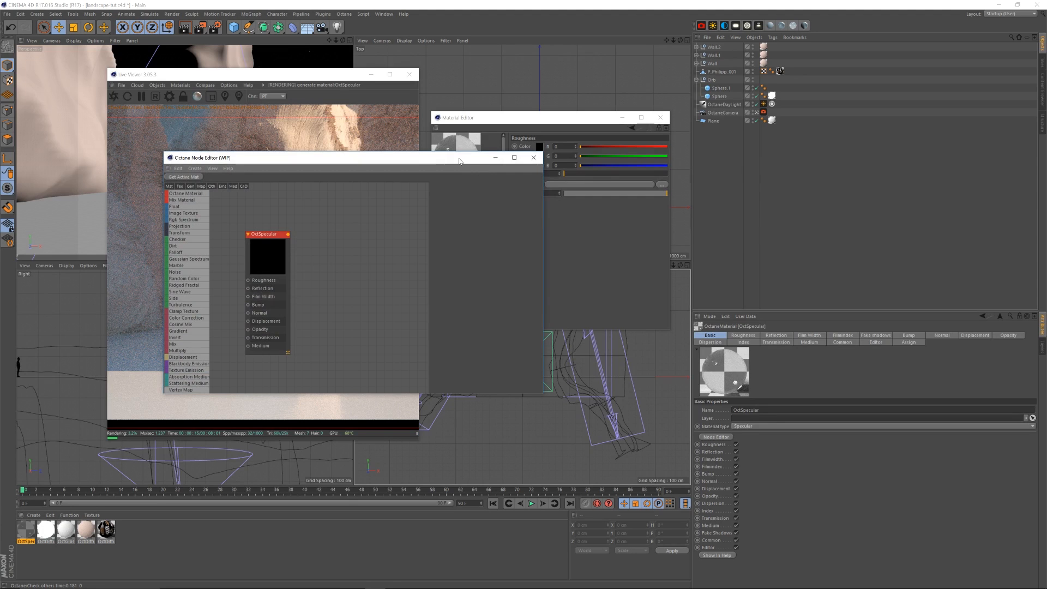
{"action": "left_click_drag", "start_coordinate": [471, 165], "coordinate": [676, 169]}
{"action": "left_click_drag", "start_coordinate": [493, 239], "coordinate": [575, 239]}
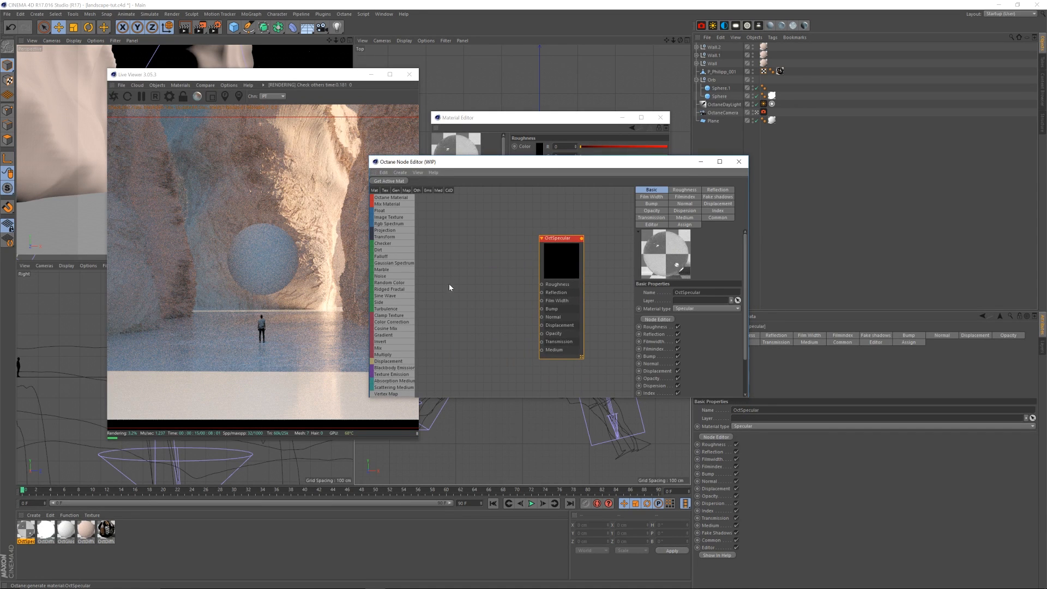
{"action": "left_click_drag", "start_coordinate": [403, 217], "coordinate": [541, 284]}
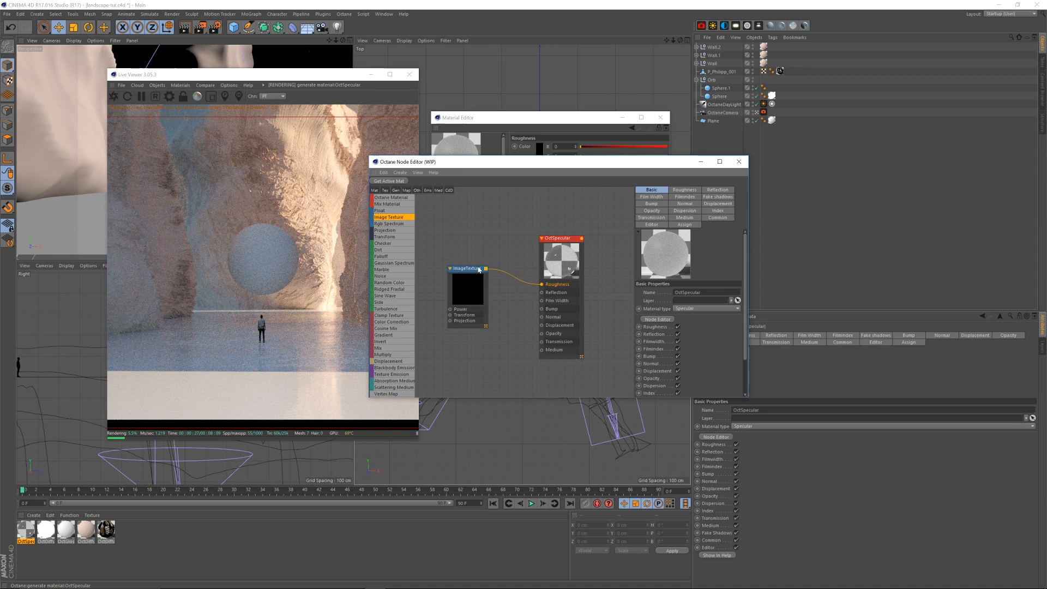
Step: Load IMG_9302b from the 3D_Assets Textures folder into the image texture and apply the specular material to the Orb's outer Sphere.1
{"action": "left_click", "coordinate": [468, 283]}
{"action": "left_click", "coordinate": [739, 209]}
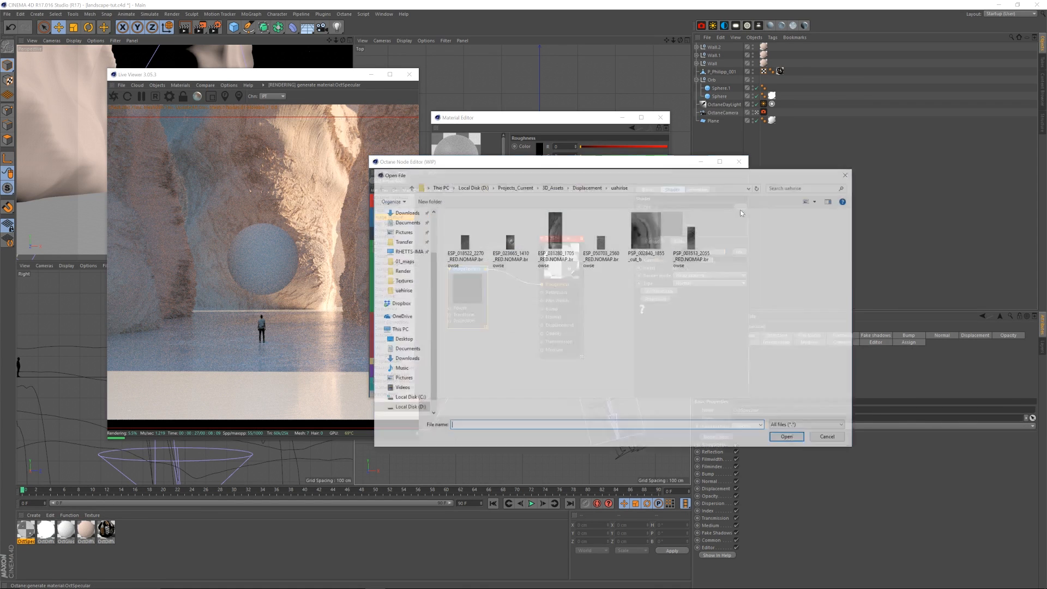
{"action": "scroll", "coordinate": [432, 219], "scroll_direction": "up", "scroll_amount": 2}
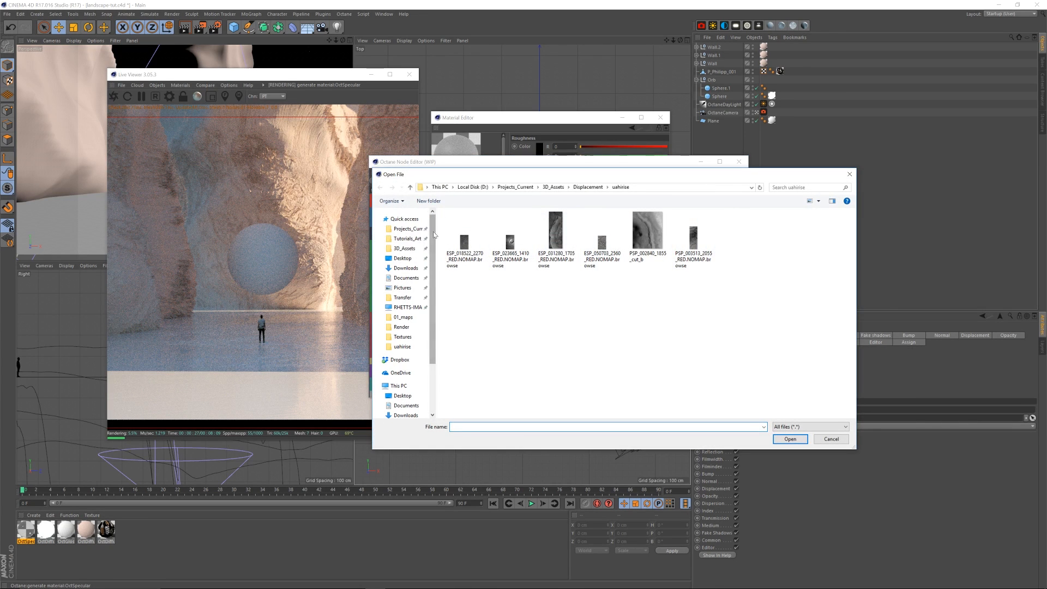
{"action": "left_click", "coordinate": [408, 250]}
{"action": "double_click", "coordinate": [493, 277]}
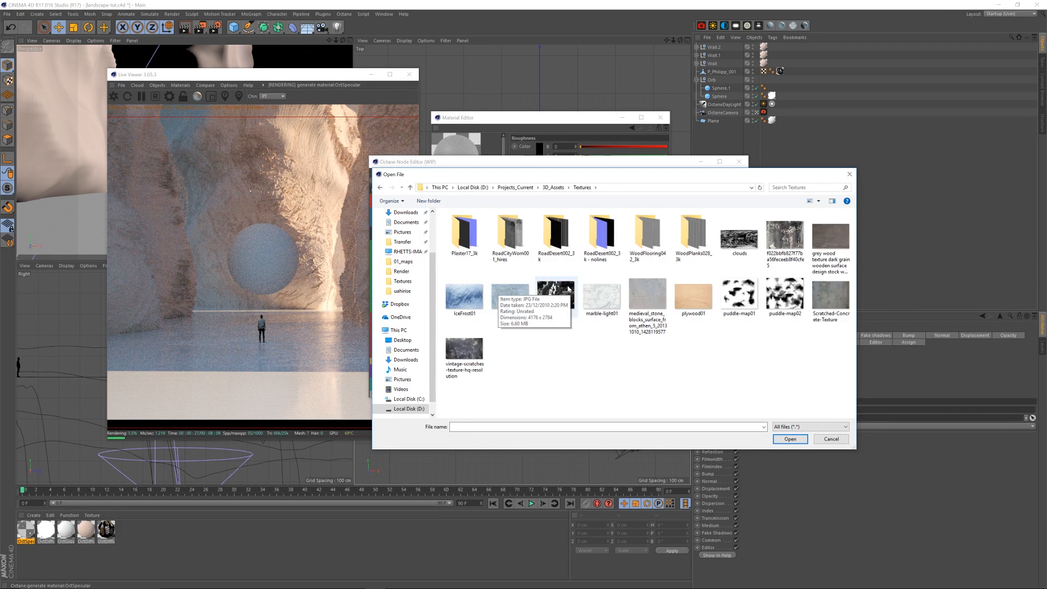
{"action": "left_click", "coordinate": [567, 303]}
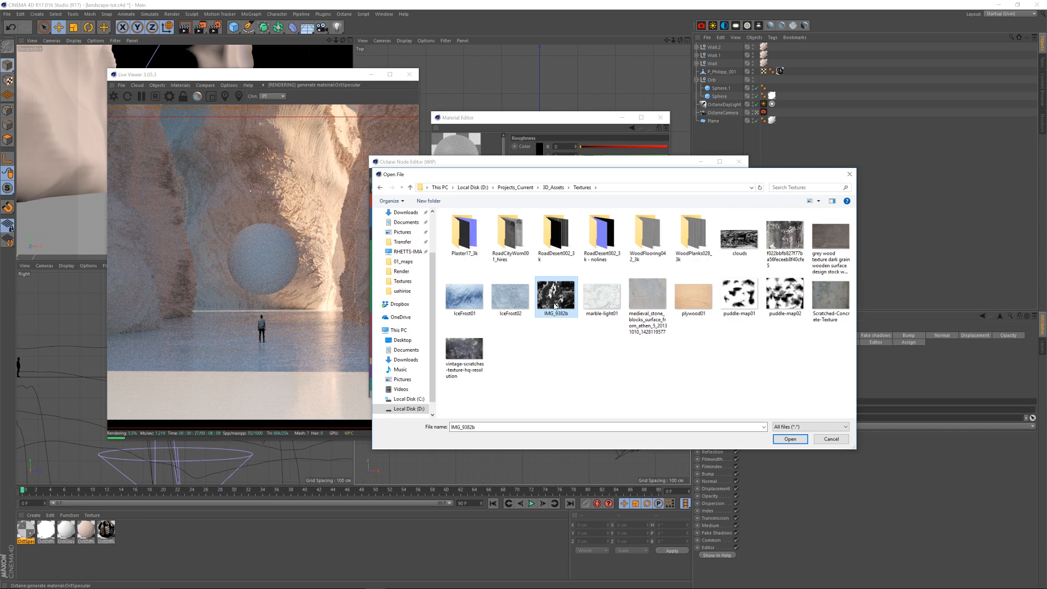
{"action": "left_click", "coordinate": [790, 439]}
{"action": "left_click", "coordinate": [579, 330]}
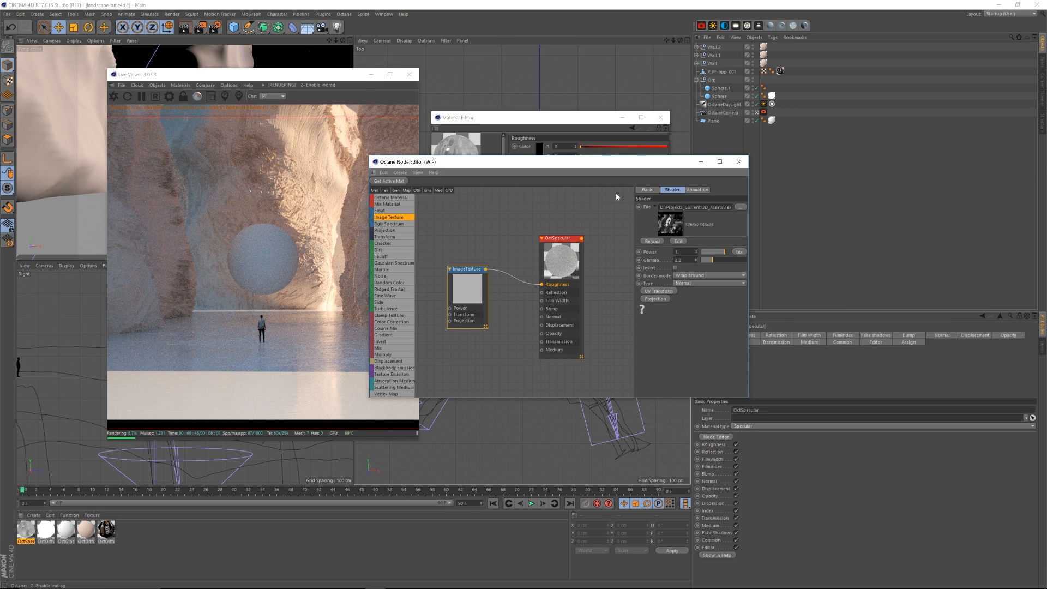
{"action": "left_click", "coordinate": [739, 162]}
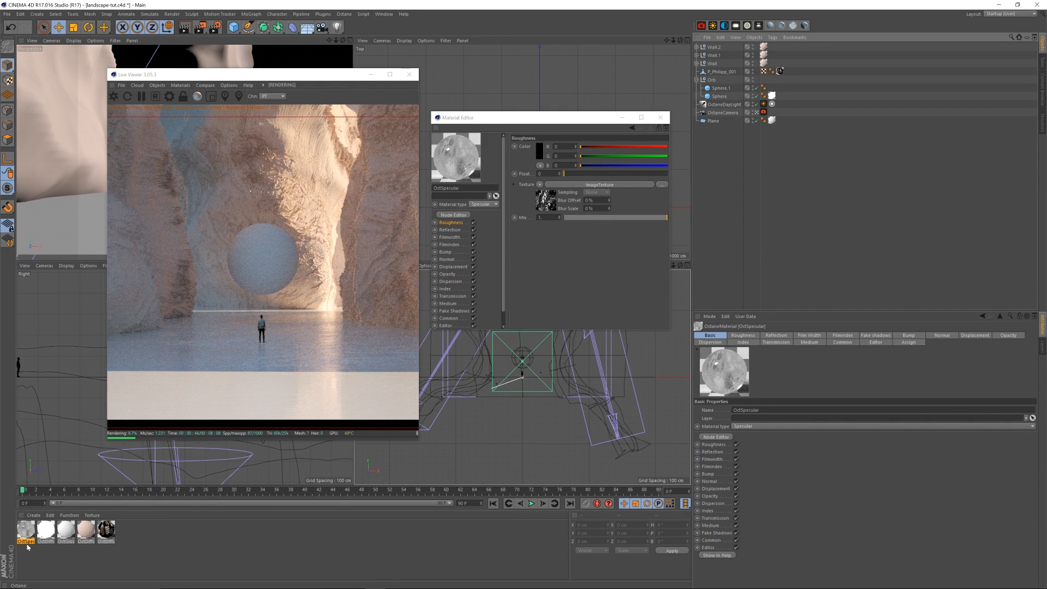
{"action": "left_click_drag", "start_coordinate": [27, 529], "coordinate": [720, 89]}
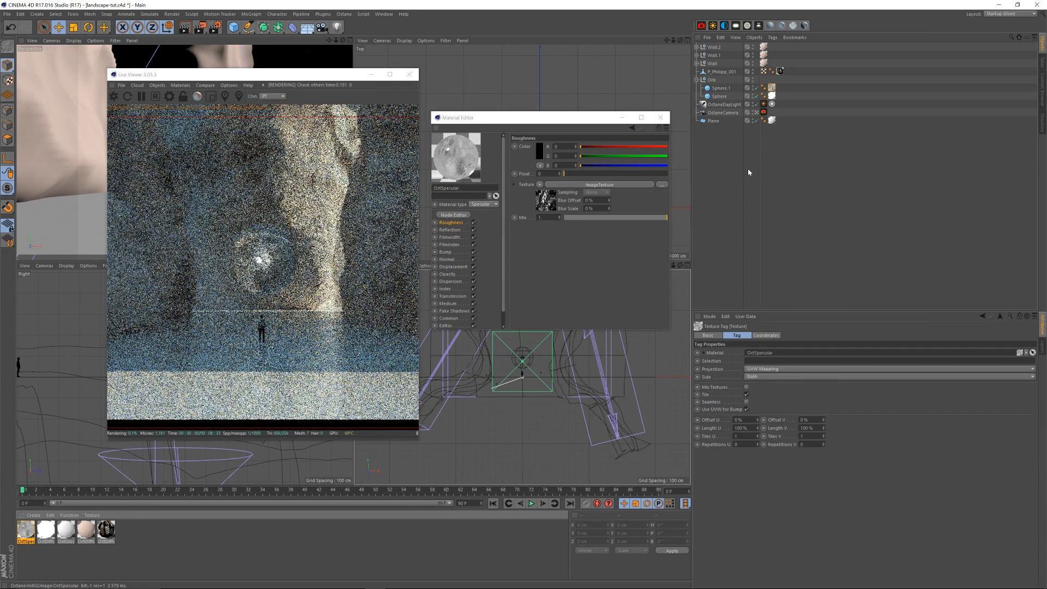
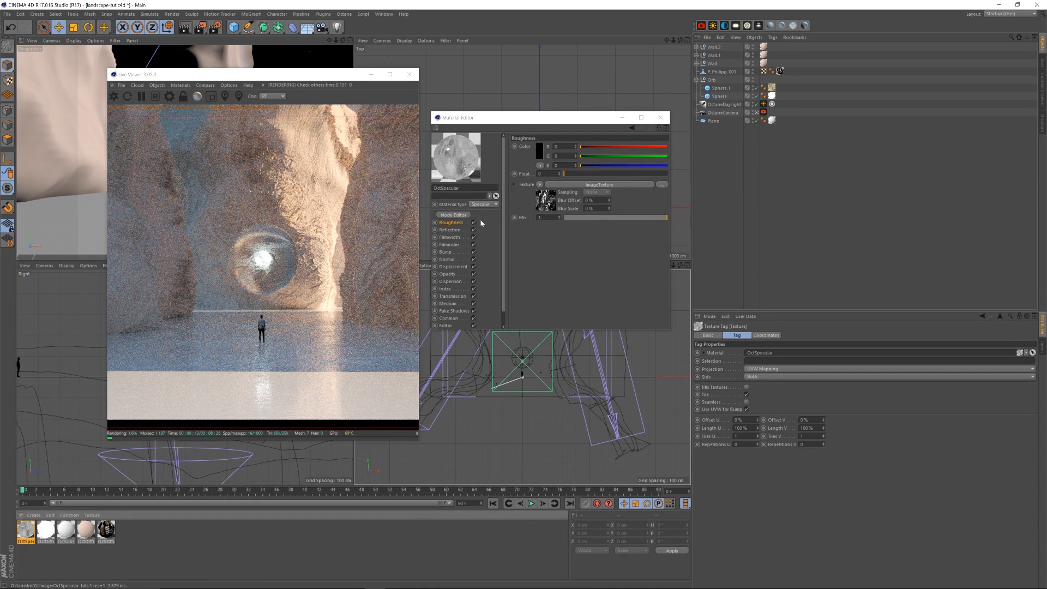
Step: Reopen the specular material's node network and insert a Color Correction node between the image texture and Roughness
{"action": "left_click", "coordinate": [454, 214]}
{"action": "left_click_drag", "start_coordinate": [408, 159], "coordinate": [663, 180]}
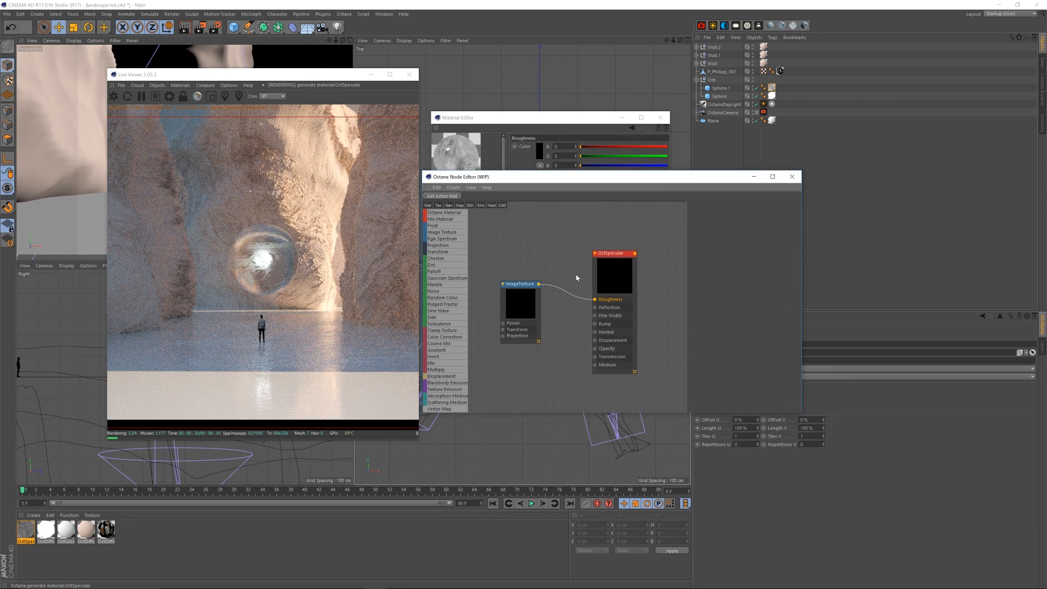
{"action": "left_click_drag", "start_coordinate": [630, 252], "coordinate": [627, 252]}
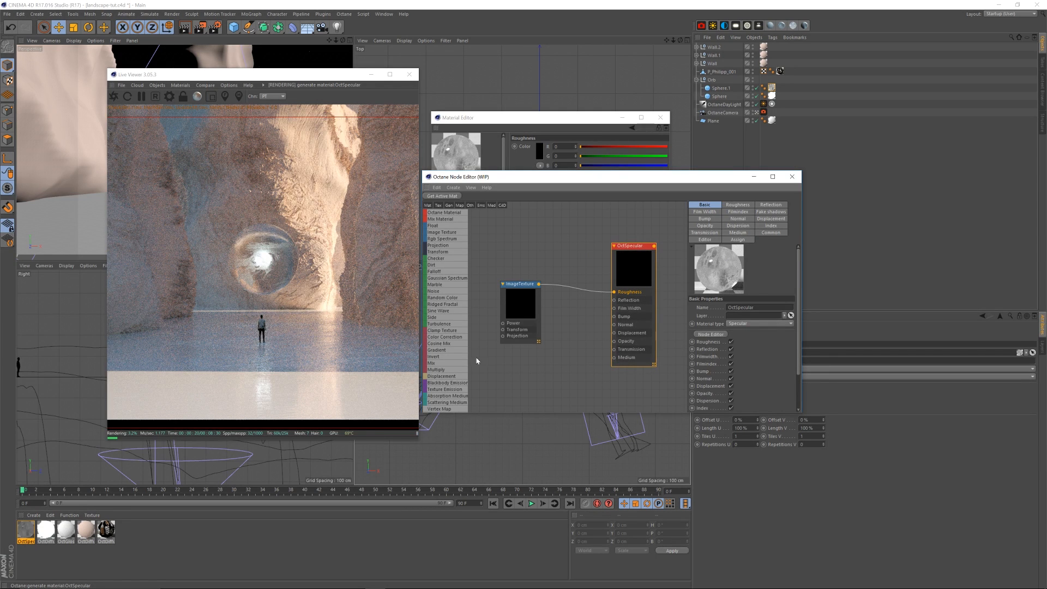
{"action": "left_click_drag", "start_coordinate": [460, 337], "coordinate": [579, 292]}
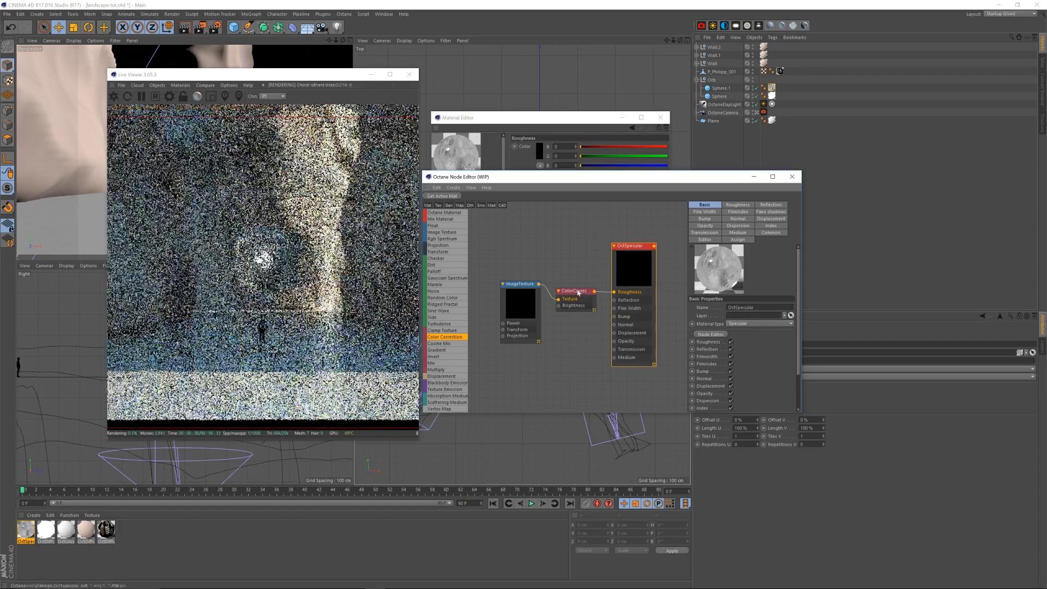
{"action": "left_click", "coordinate": [579, 293]}
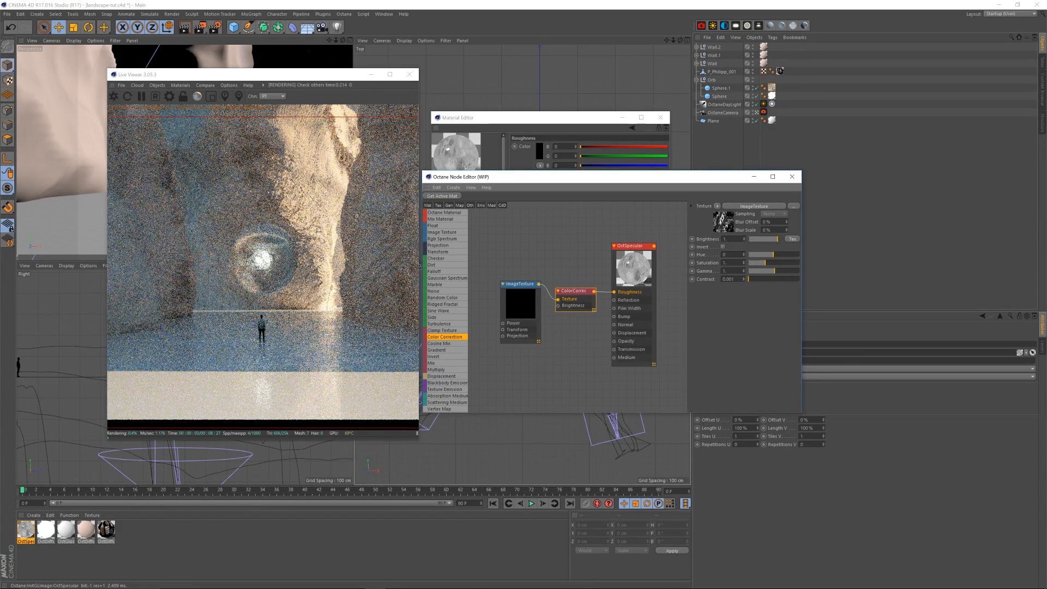
Step: Try Invert on the Color Correction node, leave it disabled and set Gamma to 0.96
{"action": "left_click", "coordinate": [723, 247]}
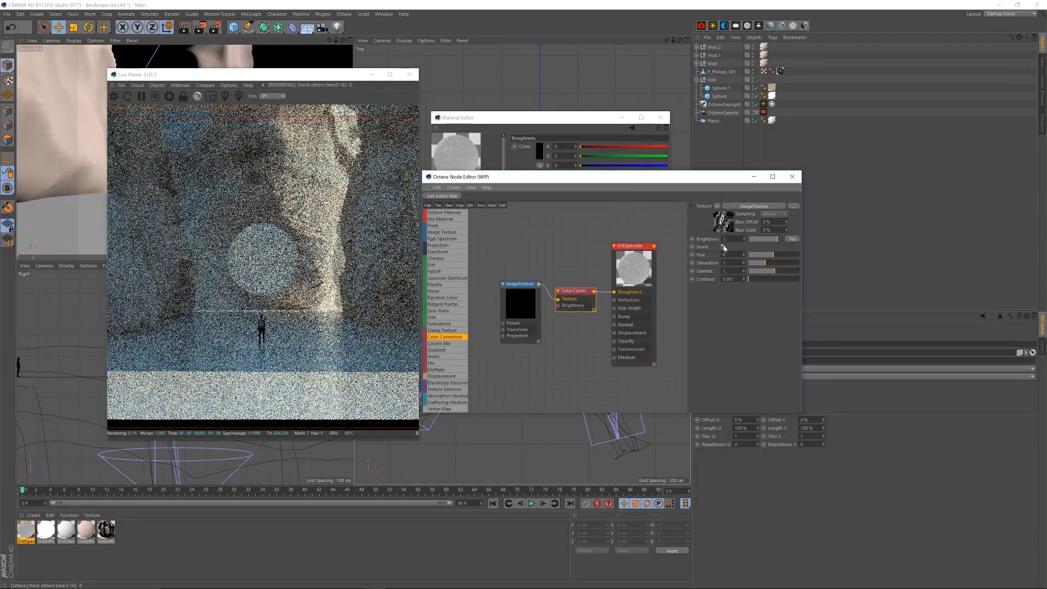
{"action": "left_click", "coordinate": [724, 247]}
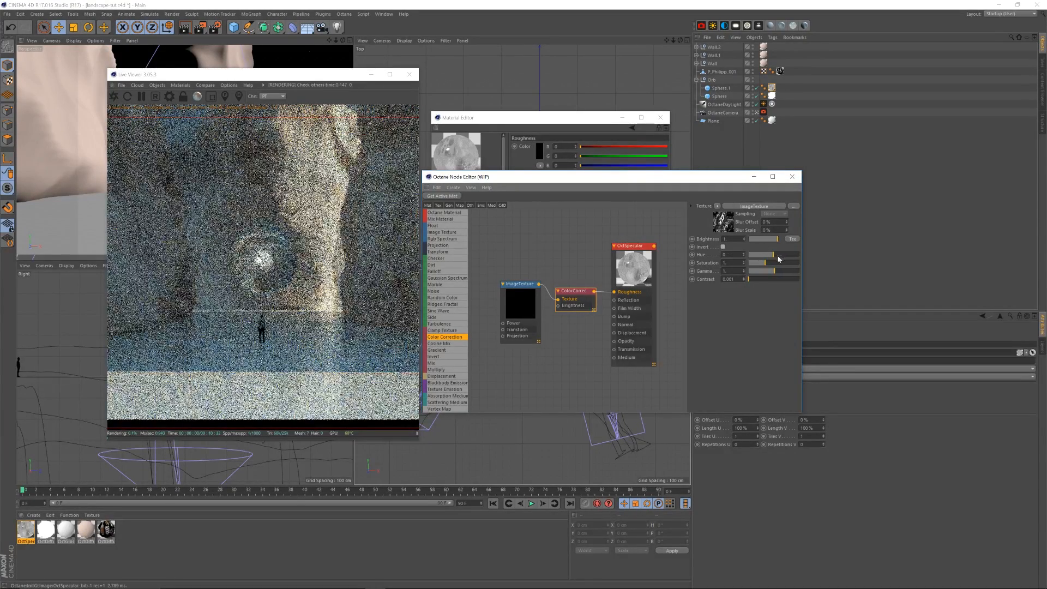
{"action": "mouse_move", "coordinate": [777, 272]}
{"action": "left_mouse_down"}
{"action": "mouse_move", "coordinate": [763, 274]}
{"action": "mouse_move", "coordinate": [777, 275]}
{"action": "left_mouse_up"}
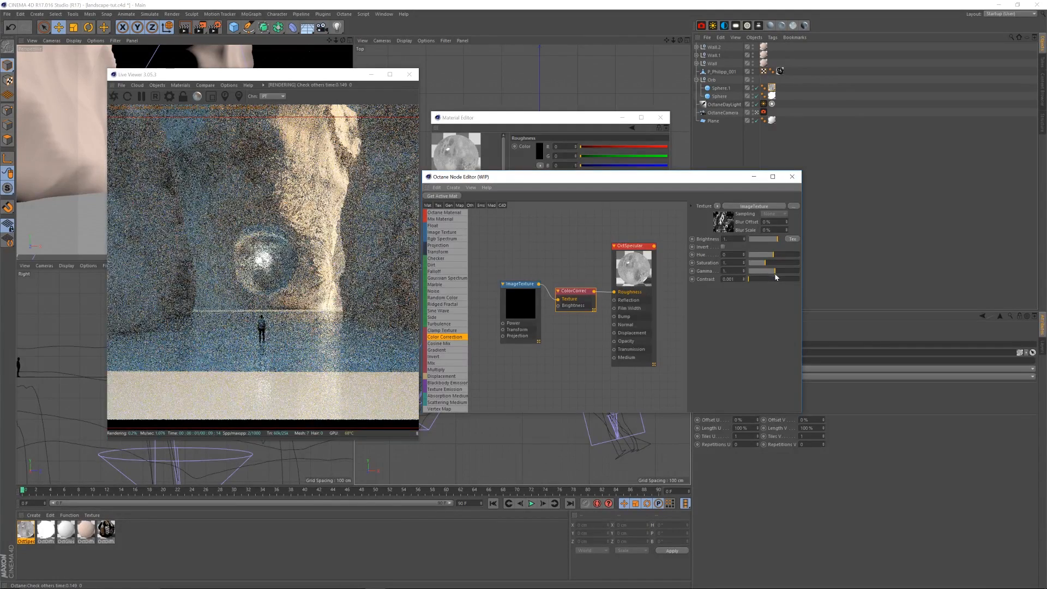
{"action": "left_click", "coordinate": [744, 273]}
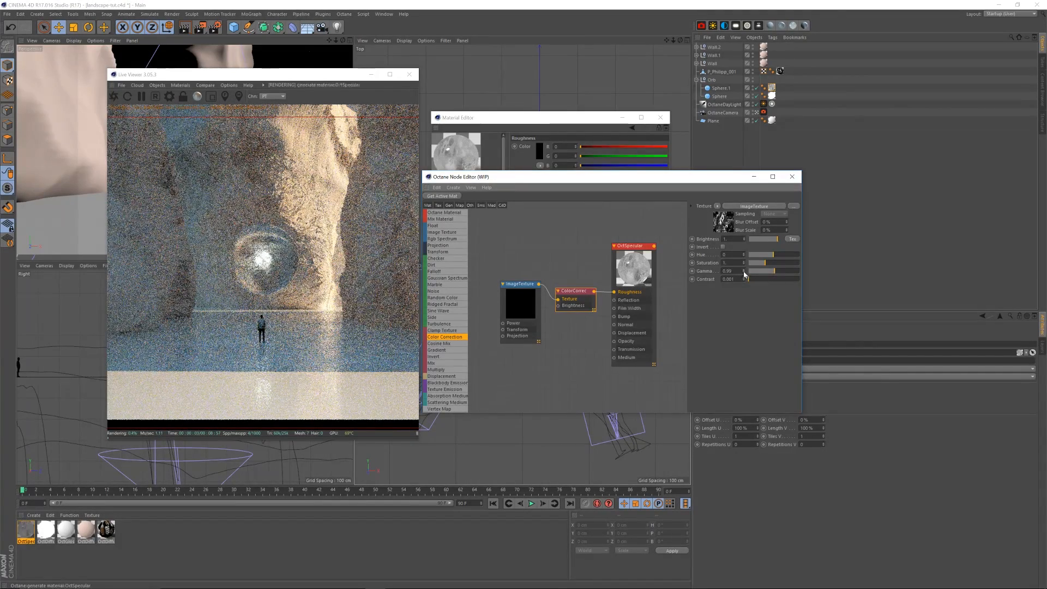
{"action": "left_click", "coordinate": [744, 273]}
{"action": "left_click", "coordinate": [744, 272]}
{"action": "left_click", "coordinate": [743, 273]}
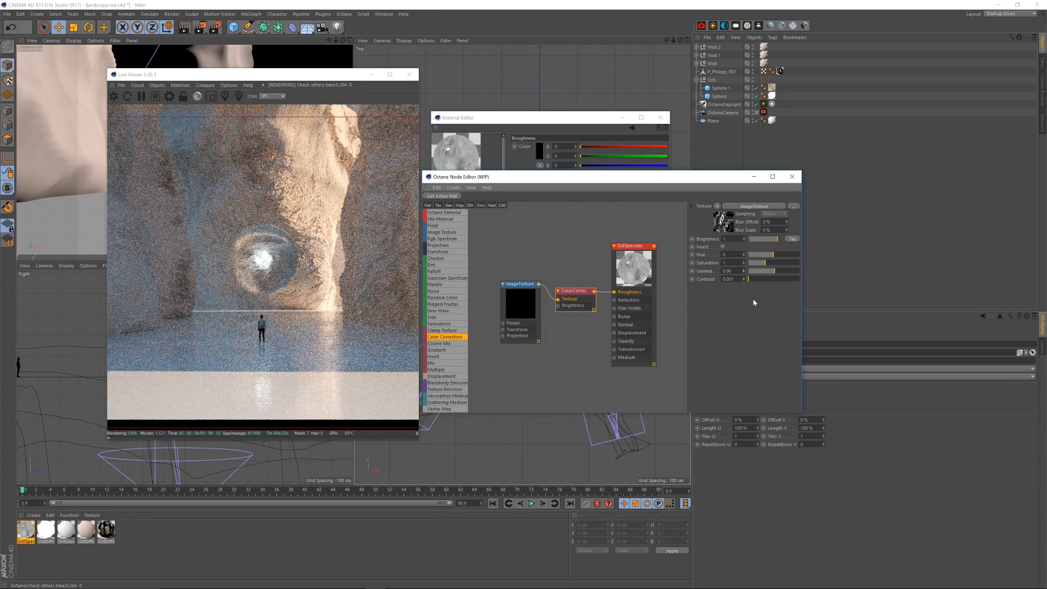
Step: Close the node and material editors, deselect everything and save the scene
{"action": "left_click", "coordinate": [792, 176]}
{"action": "left_click", "coordinate": [660, 117]}
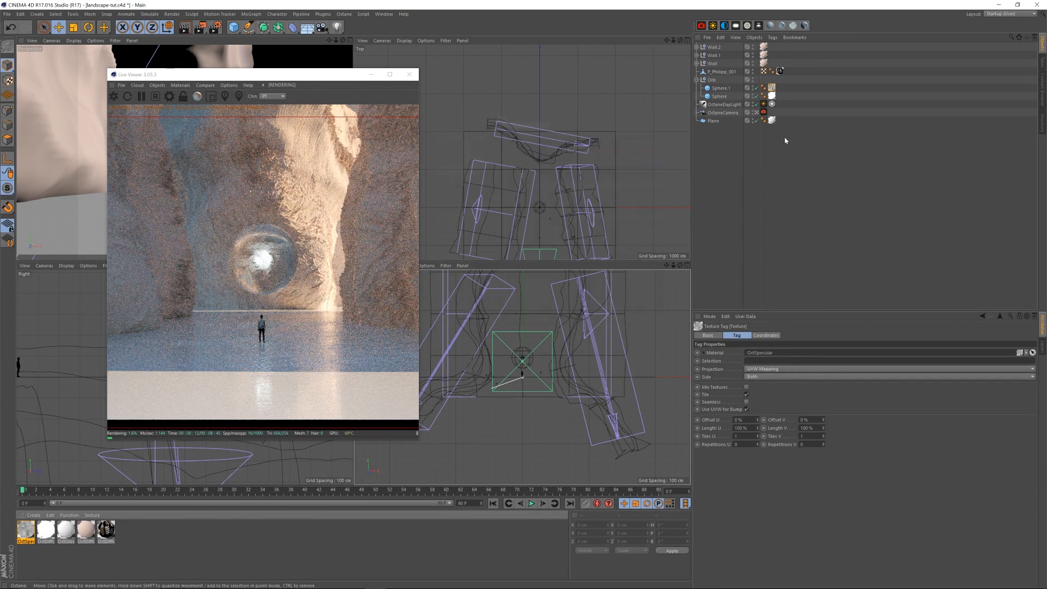
{"action": "left_click", "coordinate": [791, 154]}
{"action": "key", "text": "ctrl+s"}
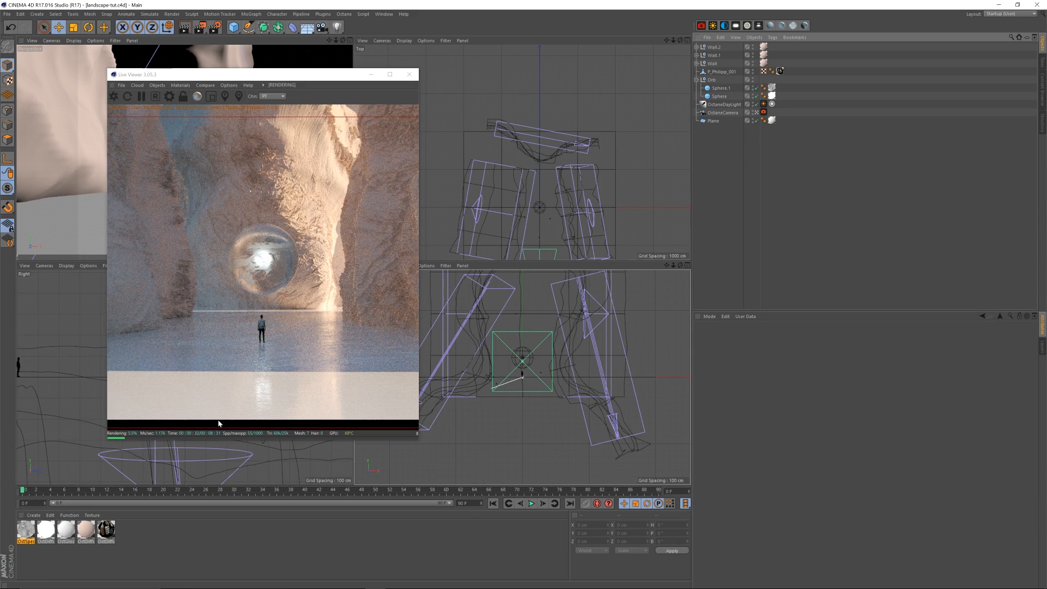
Step: Set the Plane's glossy material Diffuse color to a warm beige of about R 0.60, G 0.52, B 0.43
{"action": "left_click", "coordinate": [67, 531]}
{"action": "left_click", "coordinate": [67, 532]}
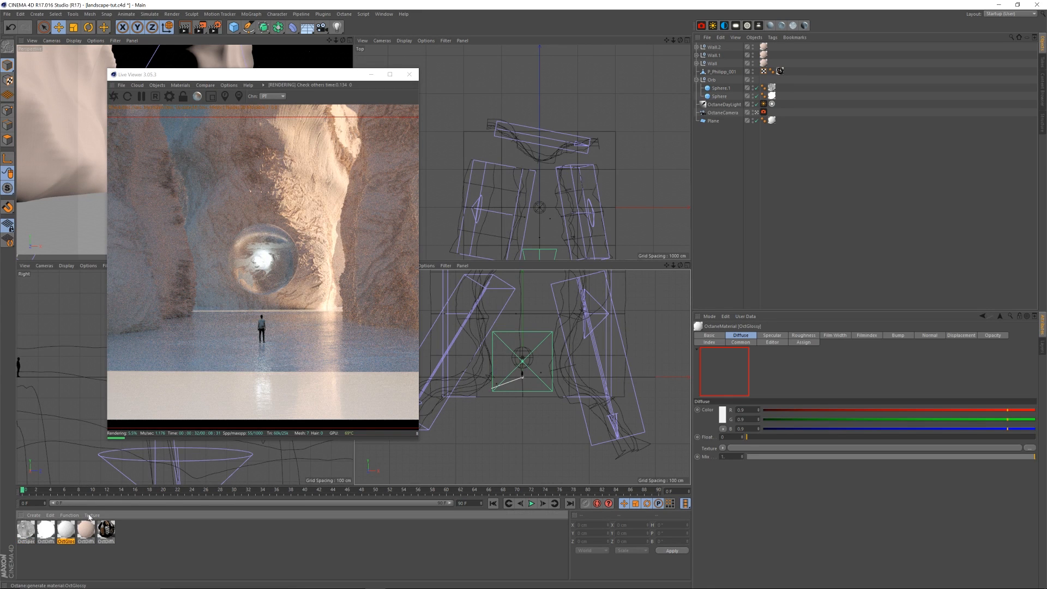
{"action": "double_click", "coordinate": [69, 532]}
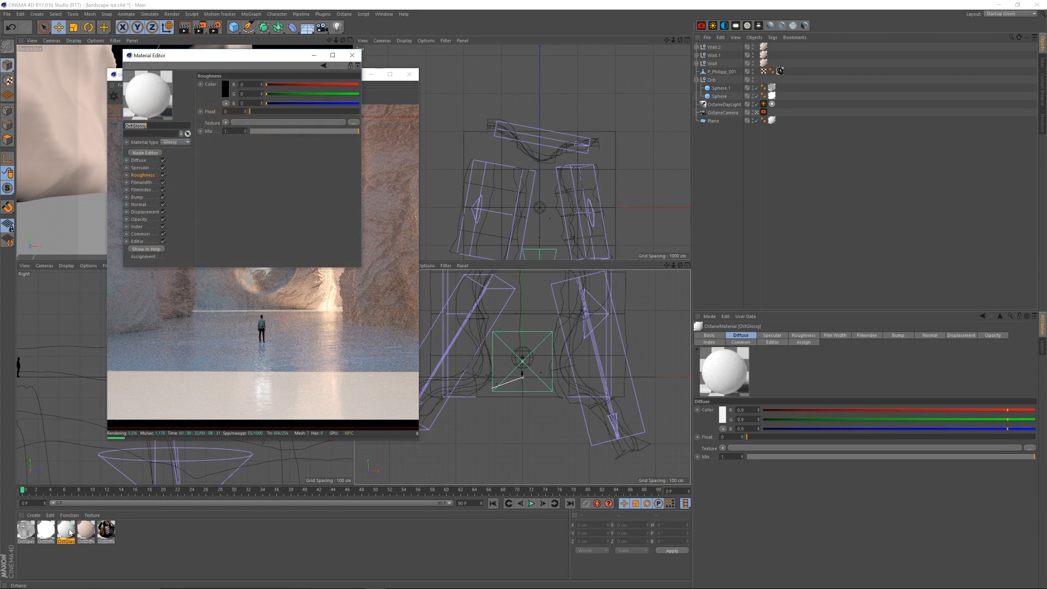
{"action": "left_click_drag", "start_coordinate": [245, 57], "coordinate": [584, 131]}
{"action": "left_click", "coordinate": [502, 235]}
{"action": "left_click", "coordinate": [567, 164]}
{"action": "mouse_move", "coordinate": [548, 163]}
{"action": "left_mouse_down"}
{"action": "mouse_move", "coordinate": [556, 174]}
{"action": "mouse_move", "coordinate": [550, 163]}
{"action": "left_mouse_up"}
{"action": "left_click", "coordinate": [610, 180]}
{"action": "left_click_drag", "start_coordinate": [610, 180], "coordinate": [605, 181]}
{"action": "left_click", "coordinate": [552, 191]}
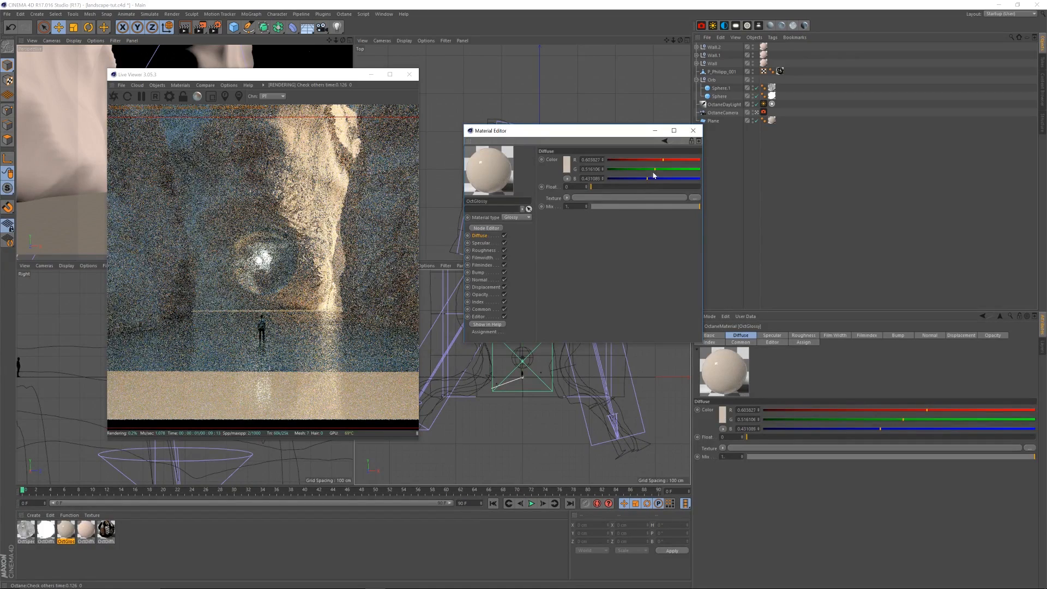
{"action": "left_click", "coordinate": [694, 131]}
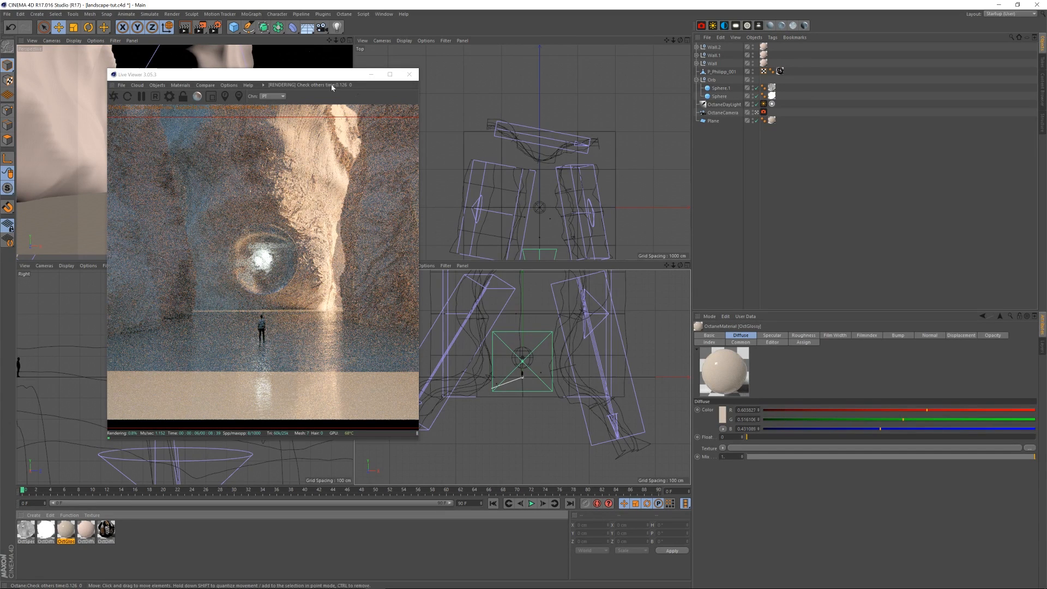
Step: Reposition the Live Viewer and save the scene with the recolored ground material
{"action": "left_click_drag", "start_coordinate": [344, 74], "coordinate": [358, 68]}
{"action": "left_click", "coordinate": [638, 159]}
{"action": "key", "text": "ctrl+s"}
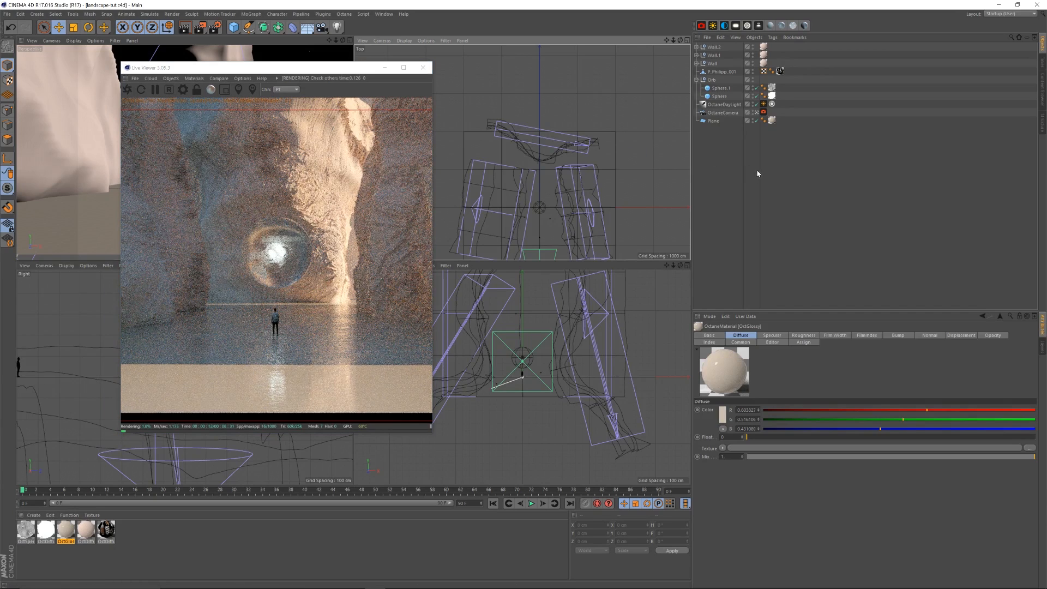
{"action": "left_click_drag", "start_coordinate": [343, 68], "coordinate": [327, 66]}
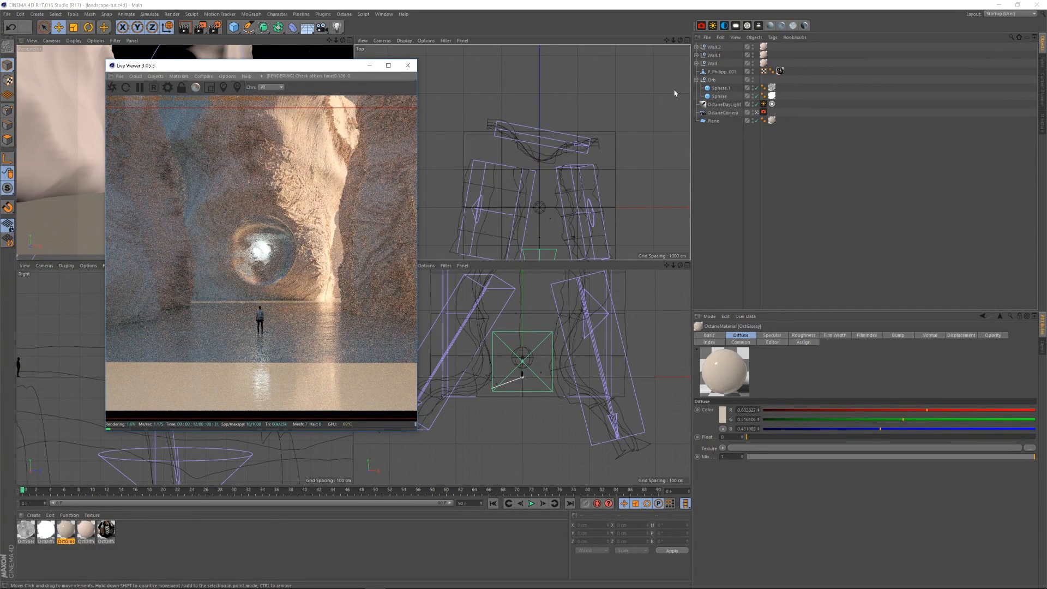
Step: Pause the live render and add an Octane Fog Volume object to the scene
{"action": "left_click_drag", "start_coordinate": [673, 41], "coordinate": [675, 17]}
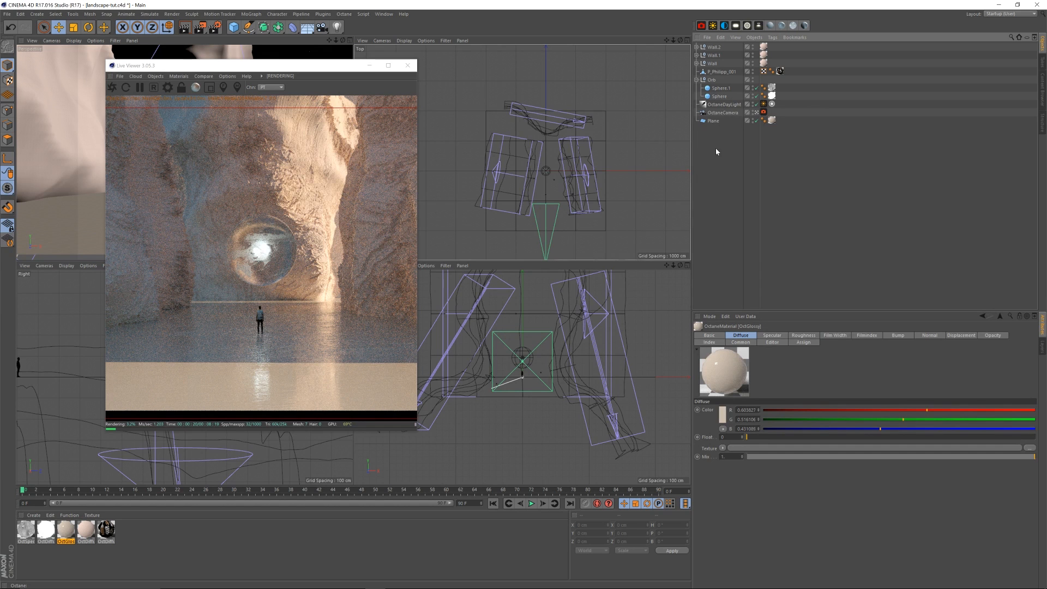
{"action": "left_click_drag", "start_coordinate": [303, 70], "coordinate": [332, 67]}
{"action": "left_click", "coordinate": [168, 84]}
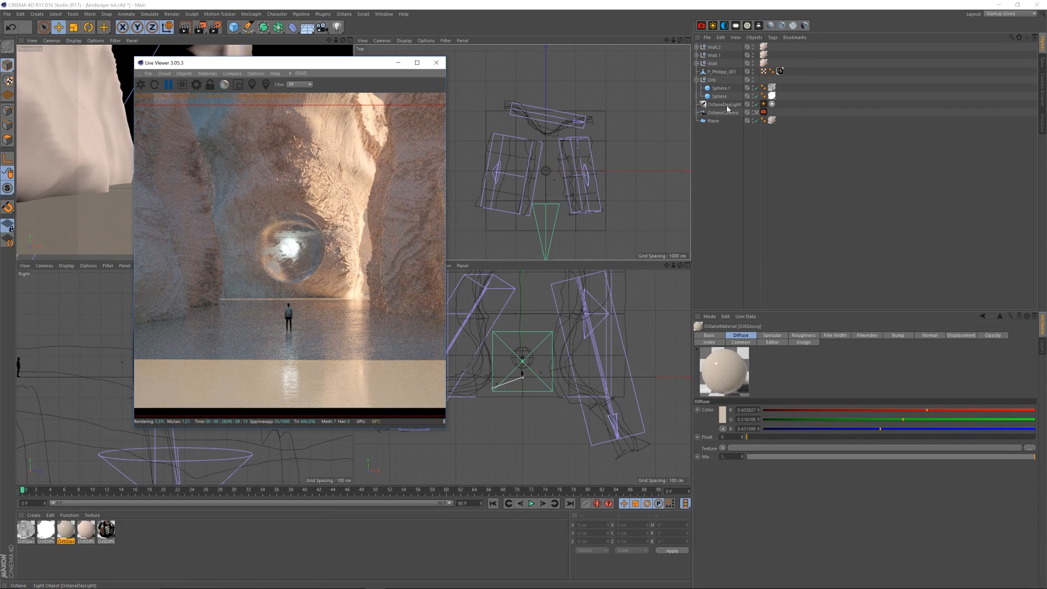
{"action": "left_click", "coordinate": [186, 74]}
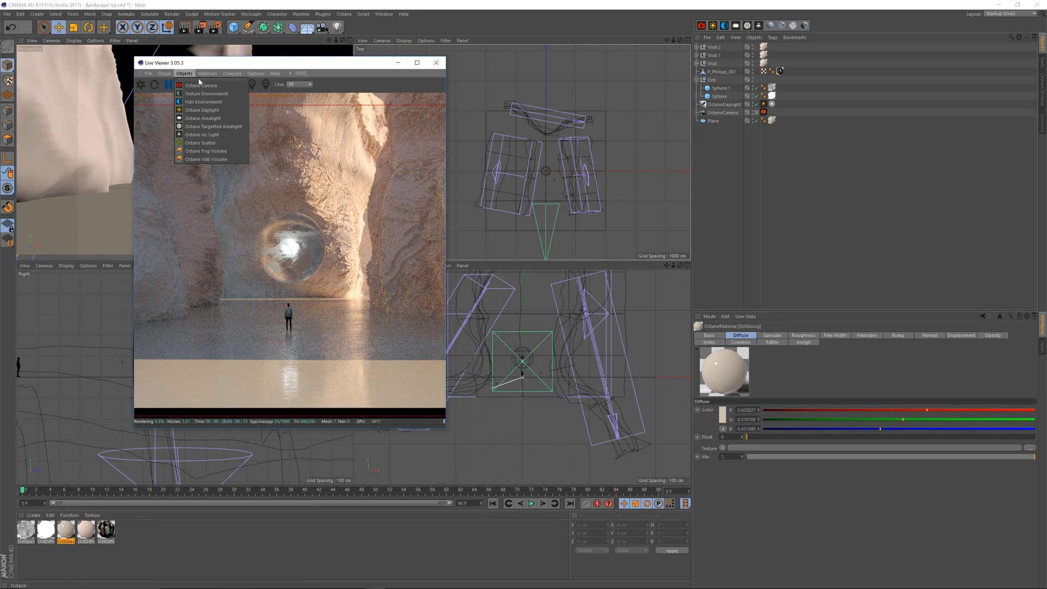
{"action": "left_click", "coordinate": [225, 151]}
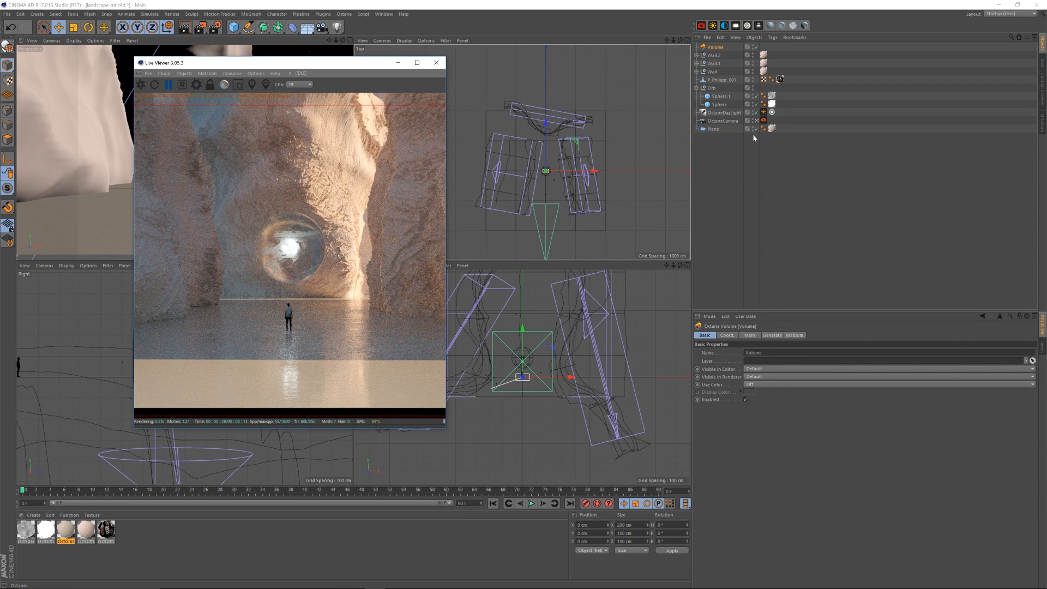
{"action": "left_click_drag", "start_coordinate": [339, 67], "coordinate": [277, 69]}
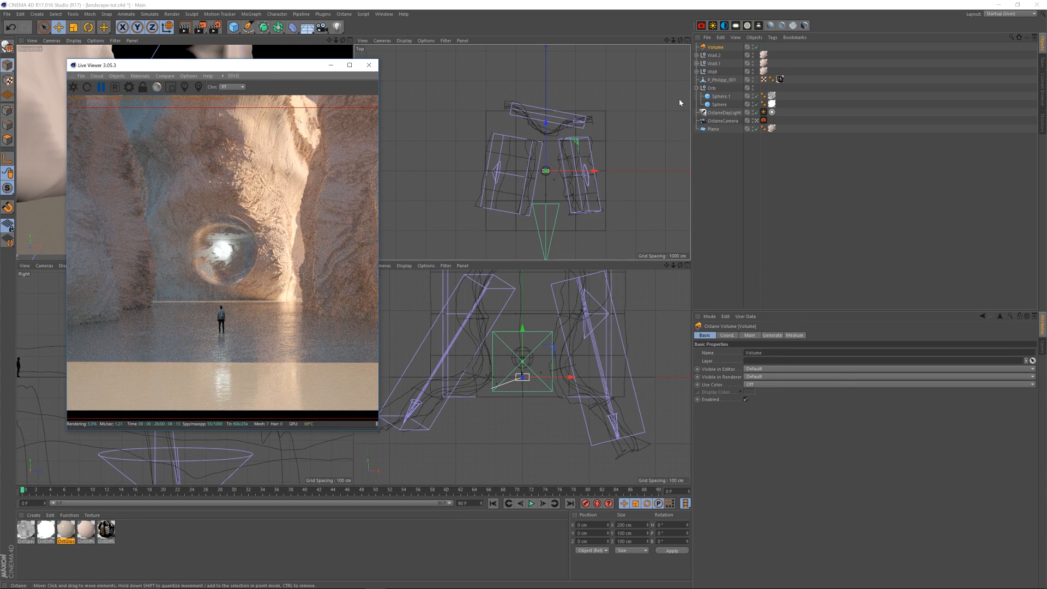
{"action": "left_click_drag", "start_coordinate": [673, 40], "coordinate": [638, 34]}
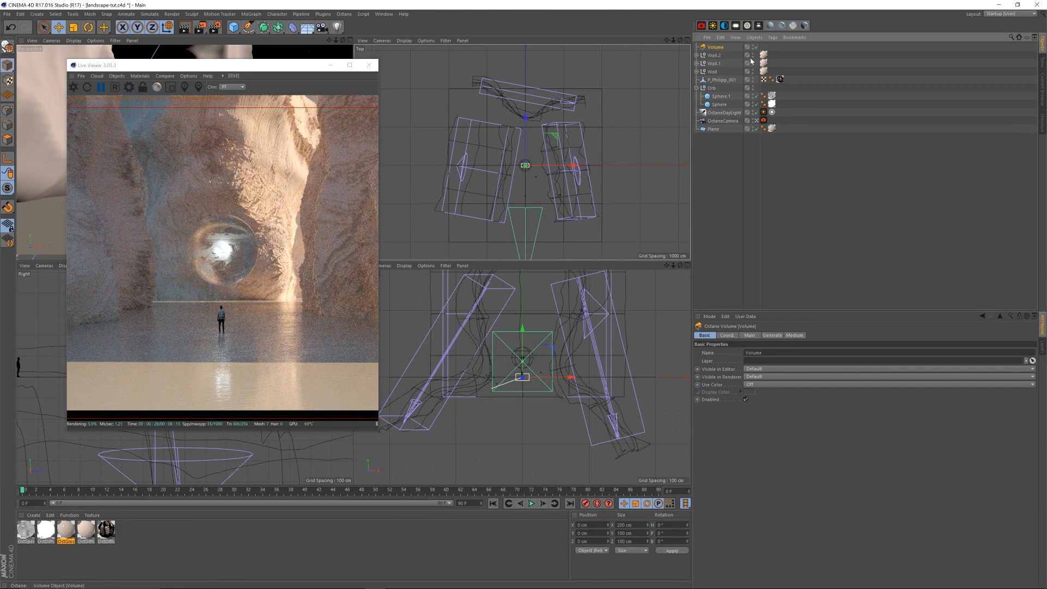
Step: Generate a random cloud in the Octane volume and change its texture's noise type to Noise
{"action": "left_click", "coordinate": [751, 335]}
{"action": "left_click", "coordinate": [772, 336]}
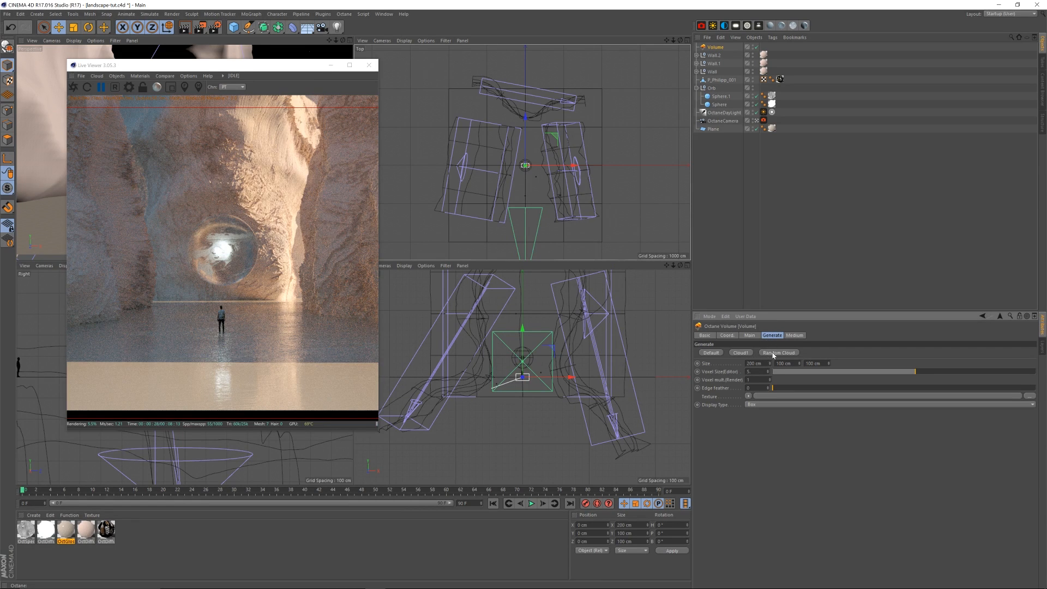
{"action": "left_click", "coordinate": [775, 353]}
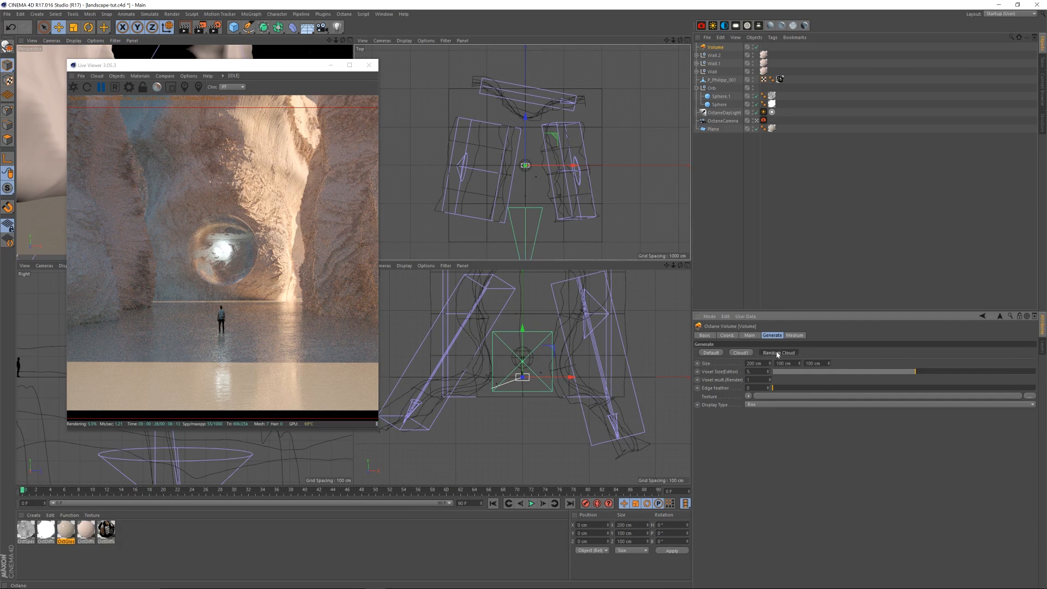
{"action": "left_click", "coordinate": [769, 397]}
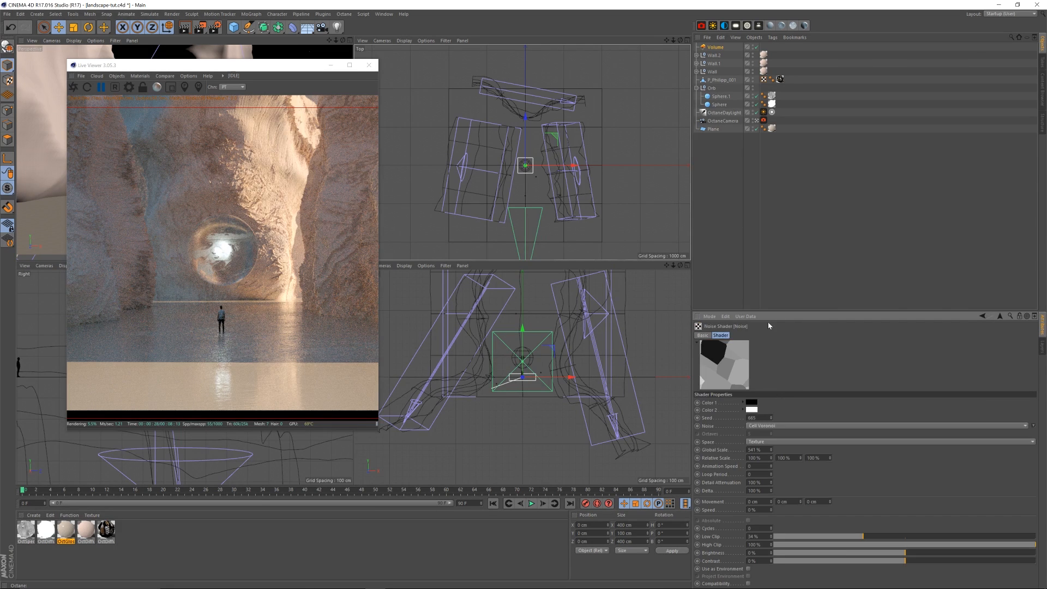
{"action": "left_click", "coordinate": [999, 316]}
{"action": "left_click", "coordinate": [787, 397]}
{"action": "left_click", "coordinate": [775, 425]}
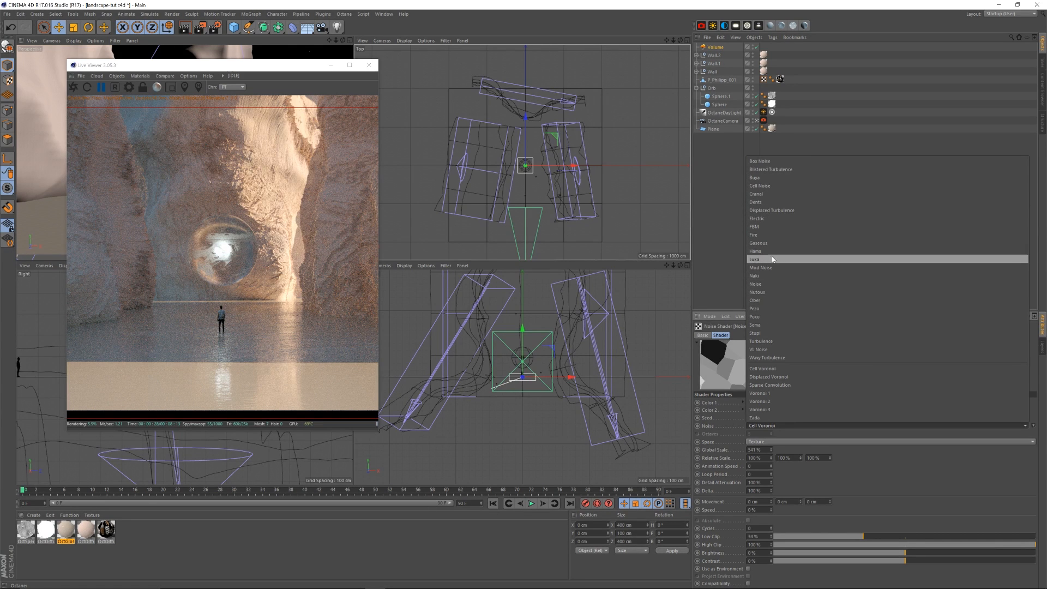
{"action": "left_click", "coordinate": [772, 284]}
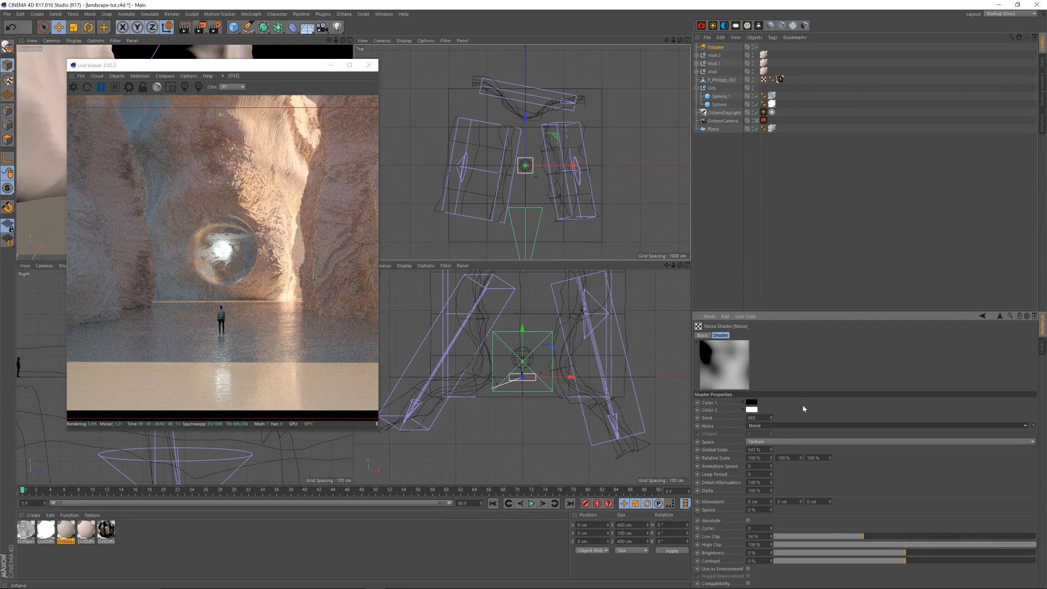
Step: Set the cloud noise's Global Scale to 800 % and return to the volume's generation settings
{"action": "left_click_drag", "start_coordinate": [757, 449], "coordinate": [747, 449]}
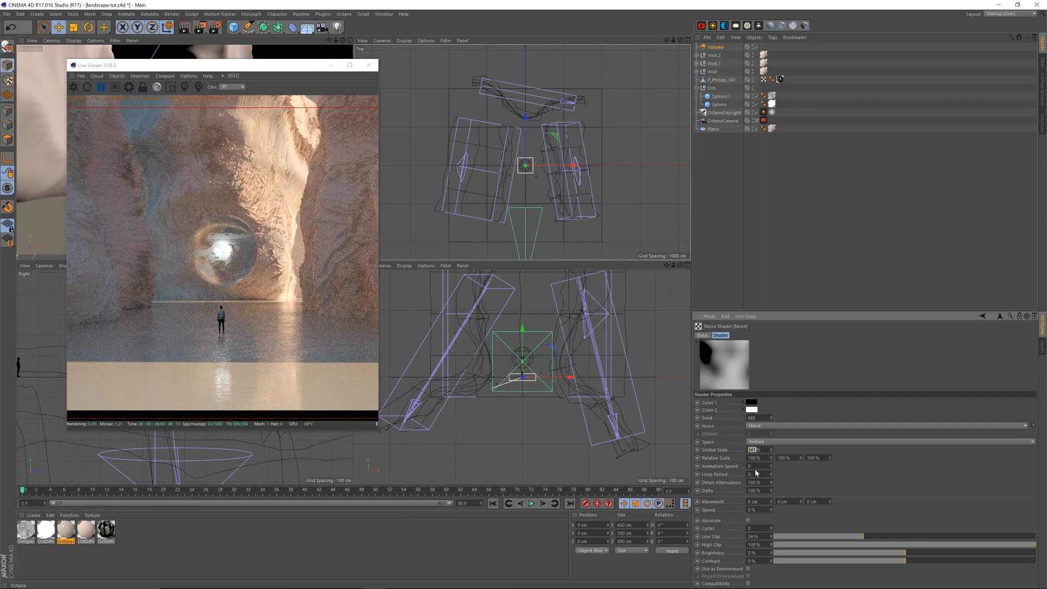
{"action": "type", "text": "8"}
{"action": "key", "text": "Return"}
{"action": "key", "text": "Return"}
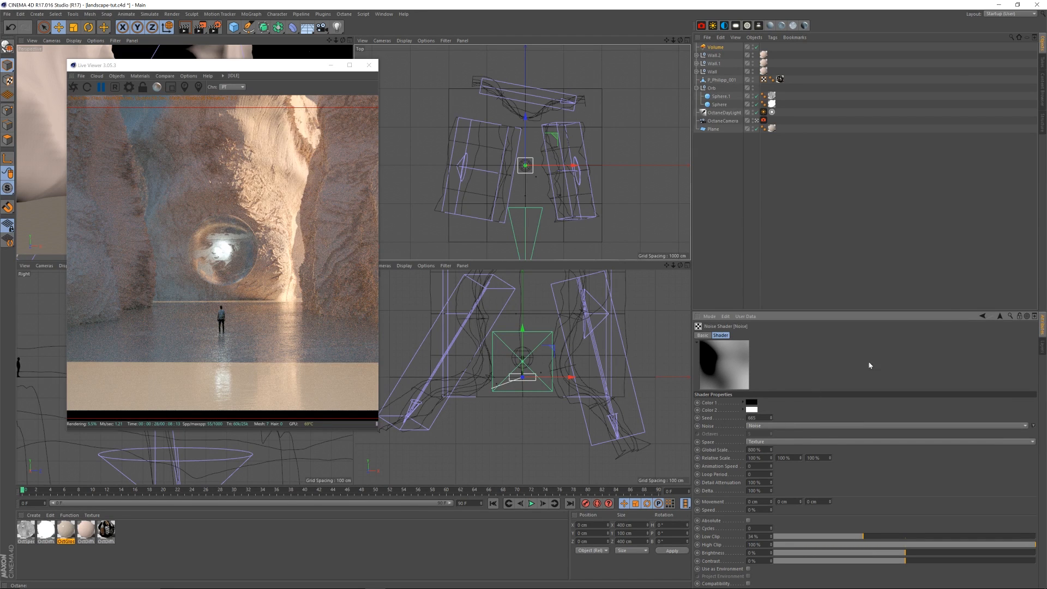
{"action": "left_click", "coordinate": [1000, 317]}
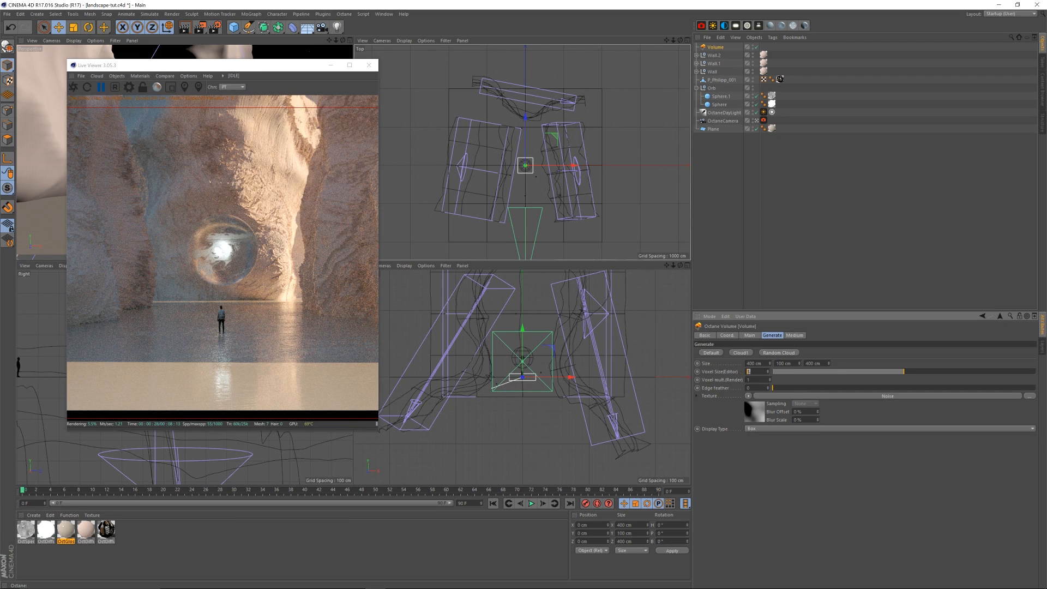
Step: Set the volume's voxel size to 24 and its size to 3000 cm in X and 1800 cm in Y
{"action": "key", "text": "Return"}
{"action": "key", "text": "Return"}
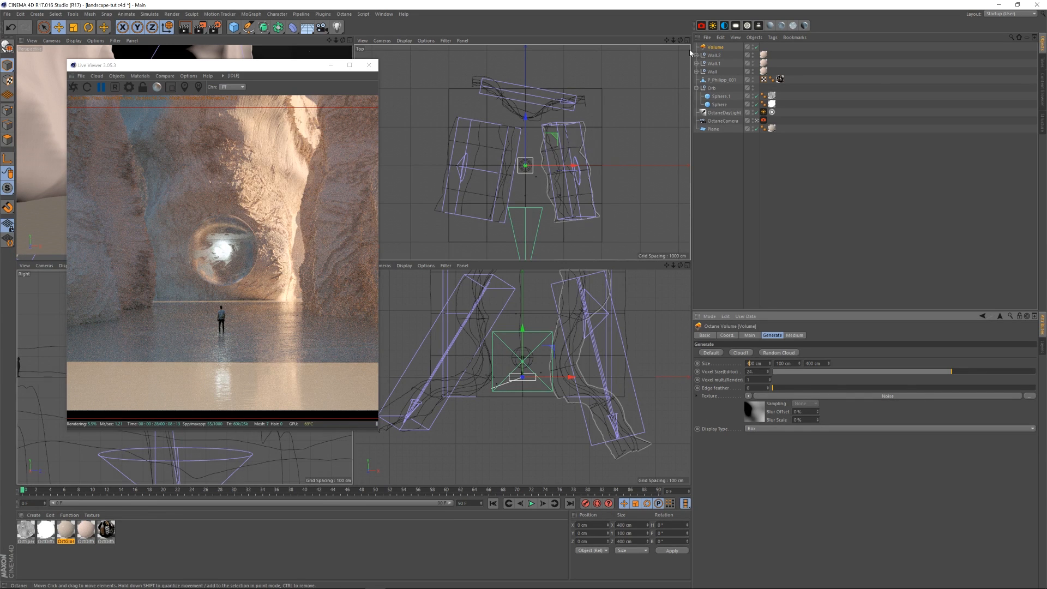
{"action": "scroll", "coordinate": [660, 53], "scroll_direction": "up", "scroll_amount": 5}
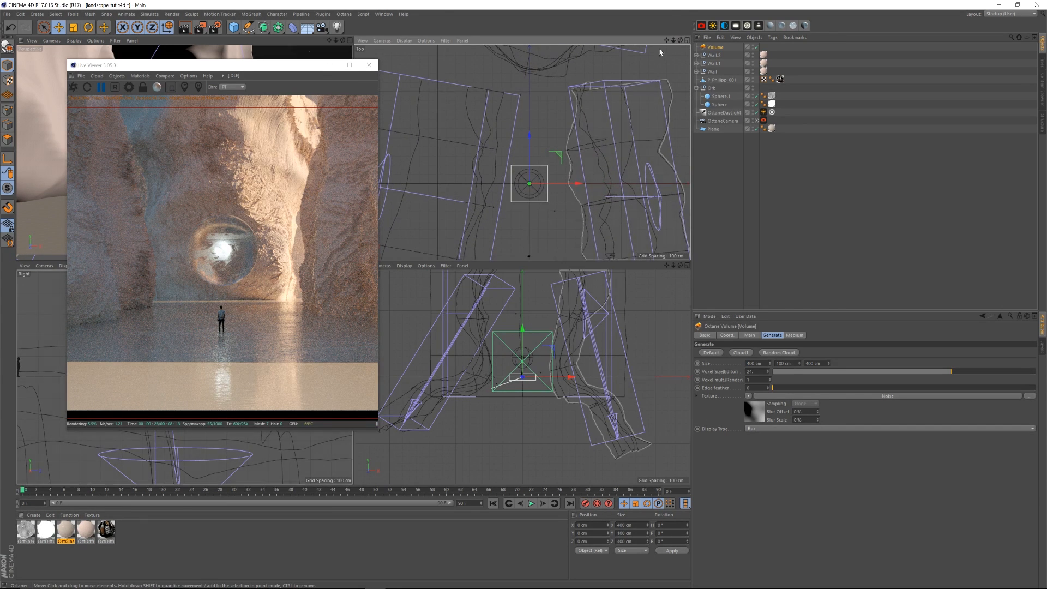
{"action": "scroll", "coordinate": [641, 166], "scroll_direction": "down", "scroll_amount": 6}
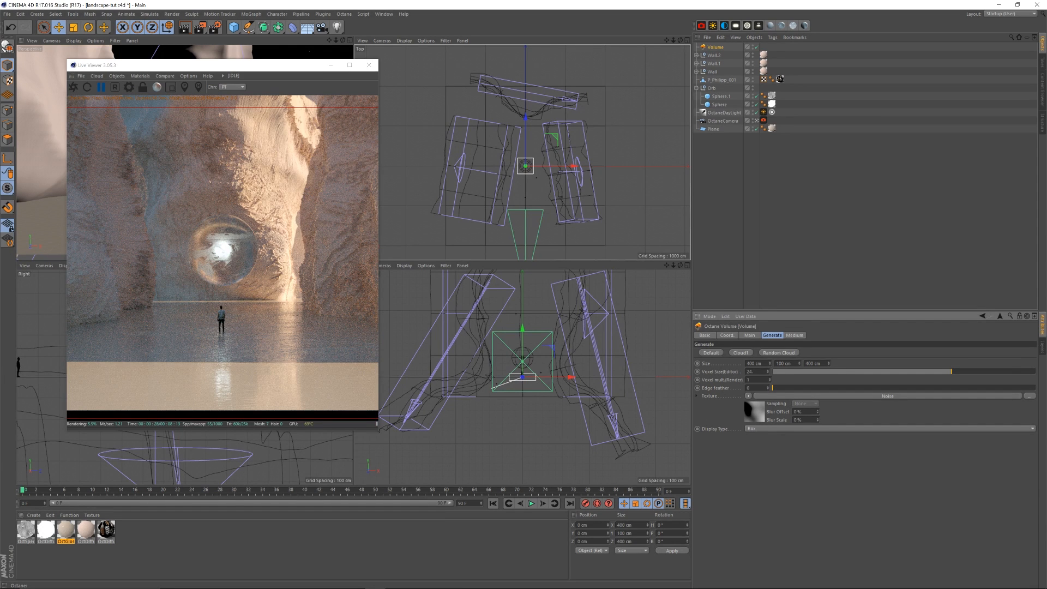
{"action": "key", "text": "Return"}
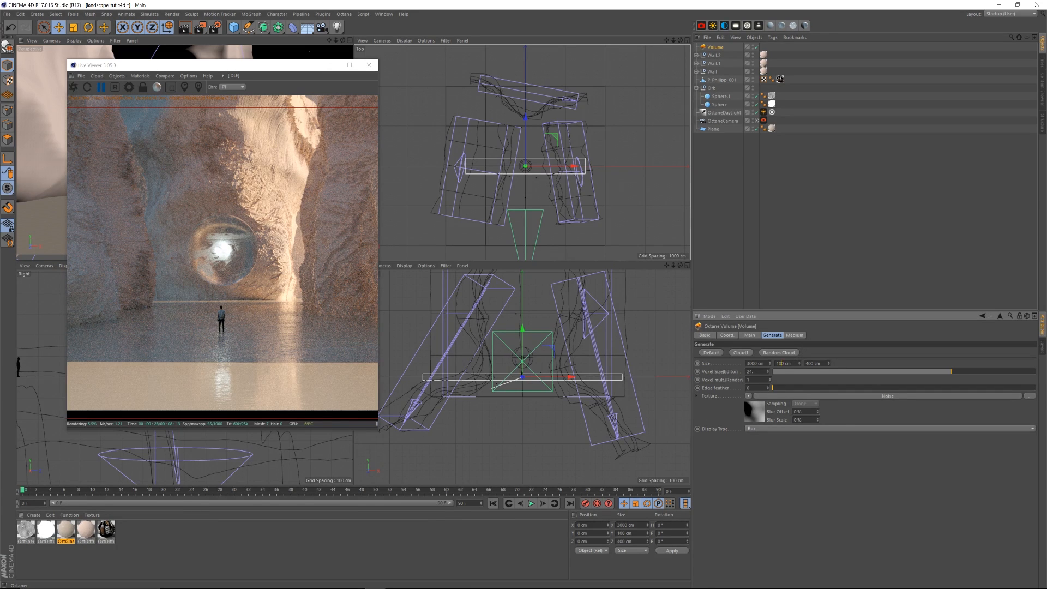
{"action": "type", "text": "8"}
{"action": "key", "text": "Return"}
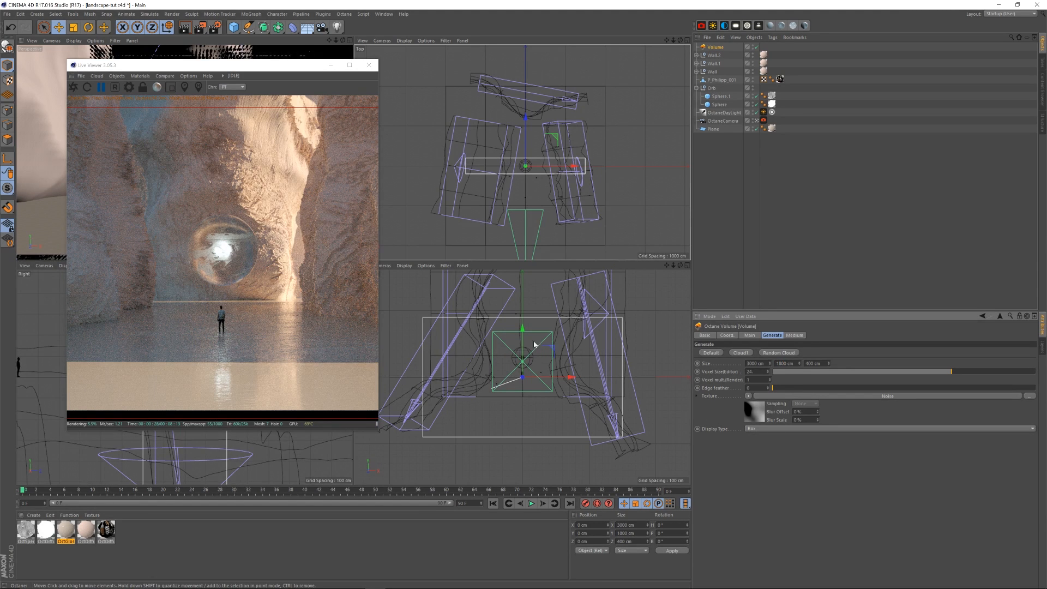
Step: Raise the fog volume about 566 cm above the ground and set its Z size to 4000 cm
{"action": "left_click_drag", "start_coordinate": [525, 346], "coordinate": [524, 308]}
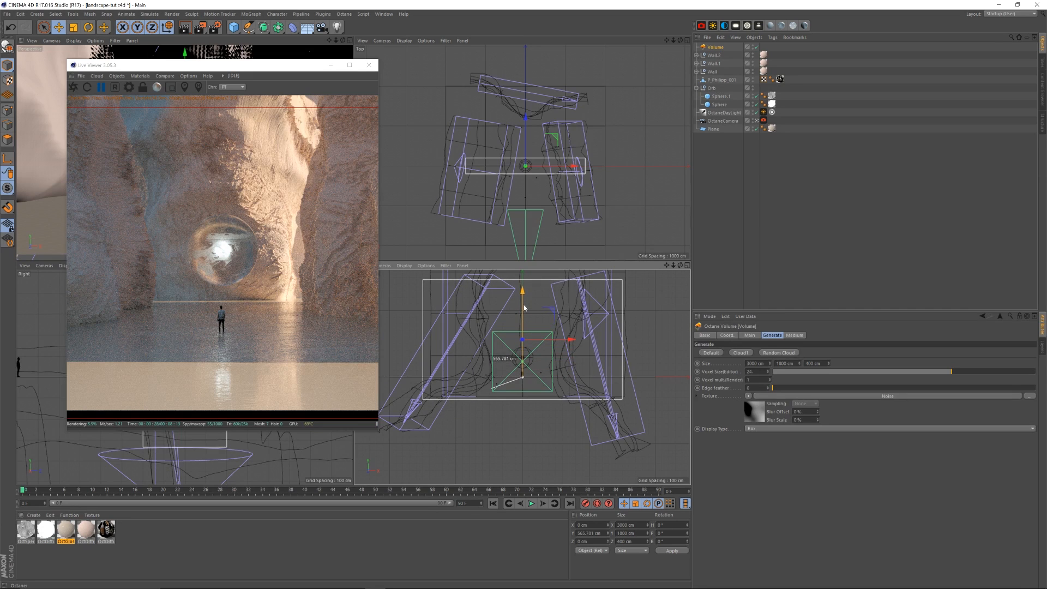
{"action": "left_click_drag", "start_coordinate": [666, 265], "coordinate": [665, 293]}
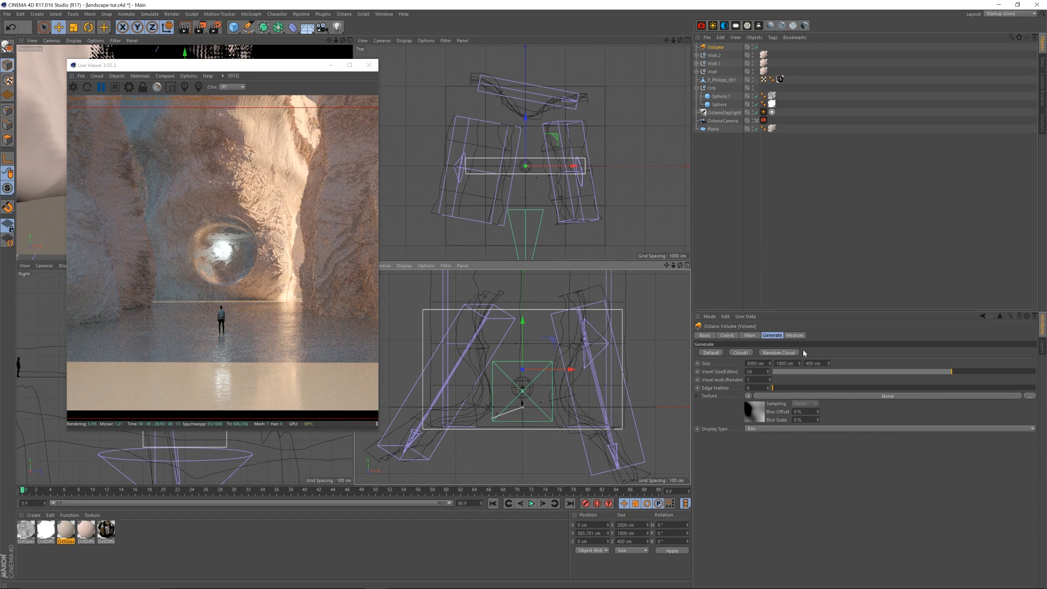
{"action": "left_click_drag", "start_coordinate": [810, 363], "coordinate": [805, 363]}
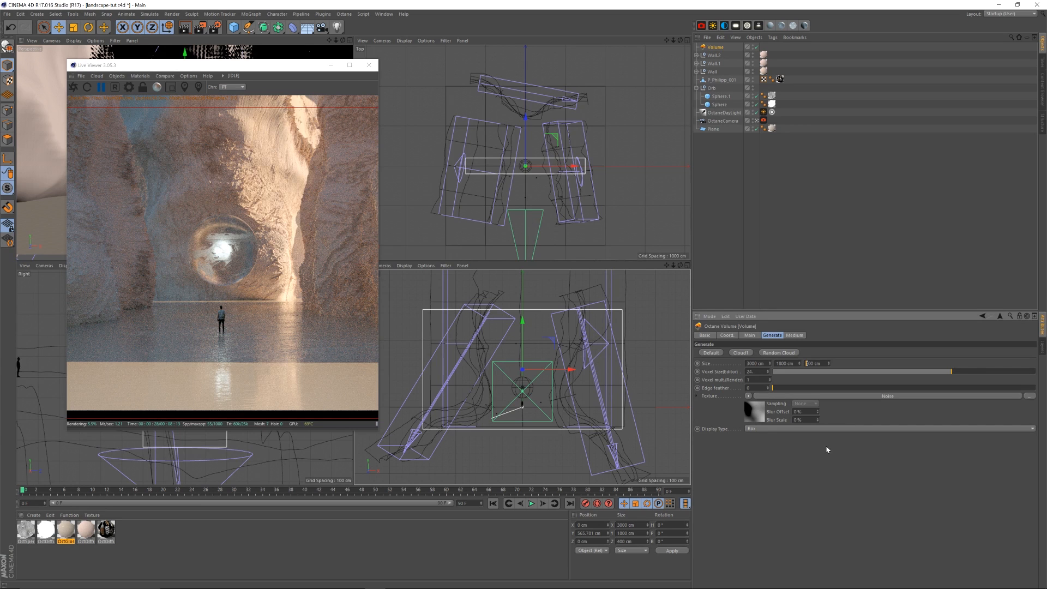
{"action": "type", "text": "40"}
{"action": "key", "text": "Return"}
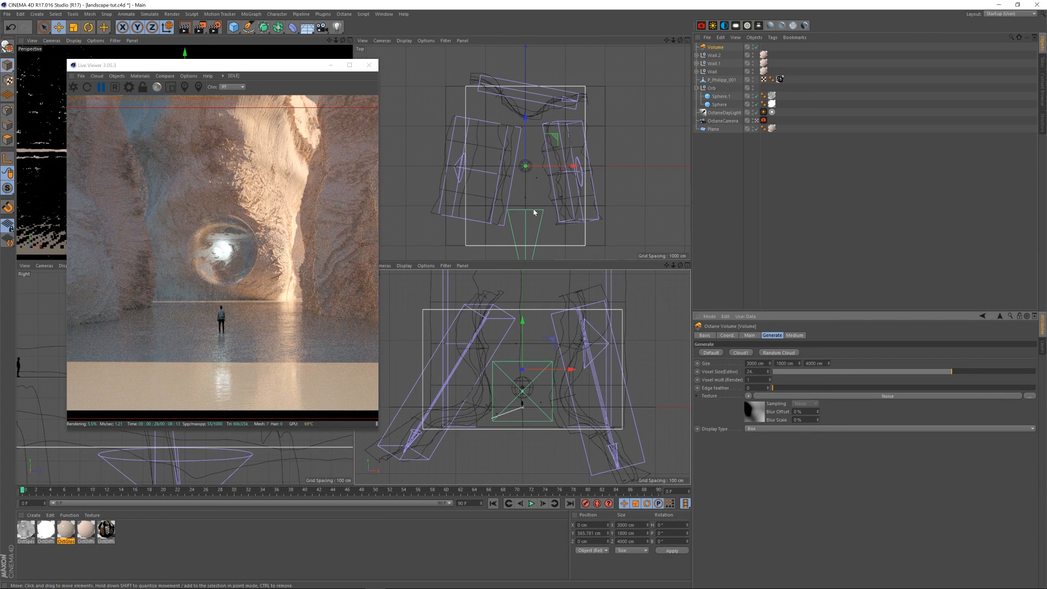
{"action": "left_click_drag", "start_coordinate": [667, 40], "coordinate": [671, 23]}
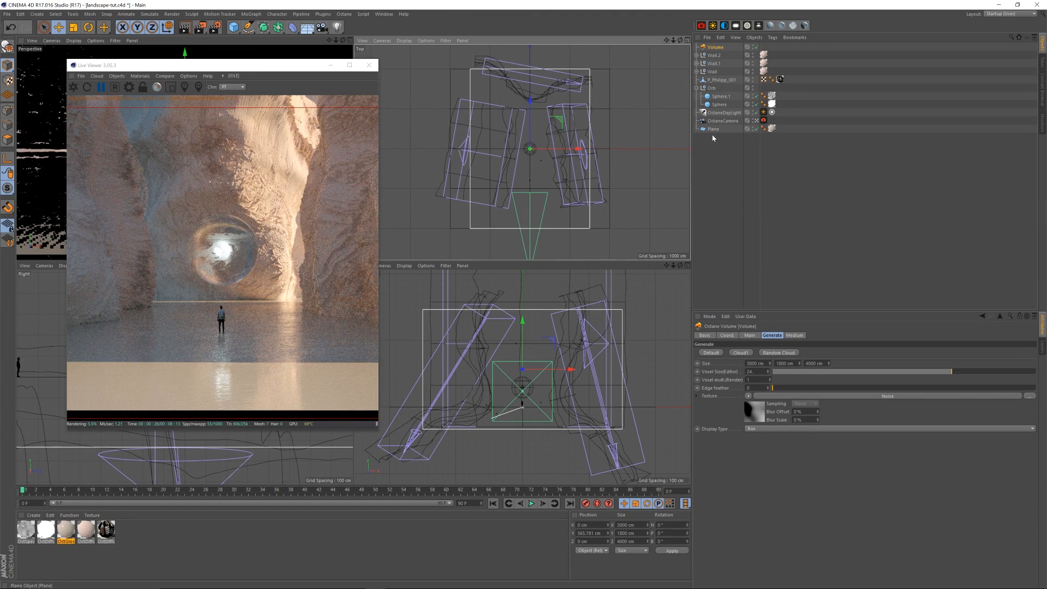
Step: Select the OctaneCamera, disable the fog volume and restart the live render
{"action": "left_click", "coordinate": [723, 121]}
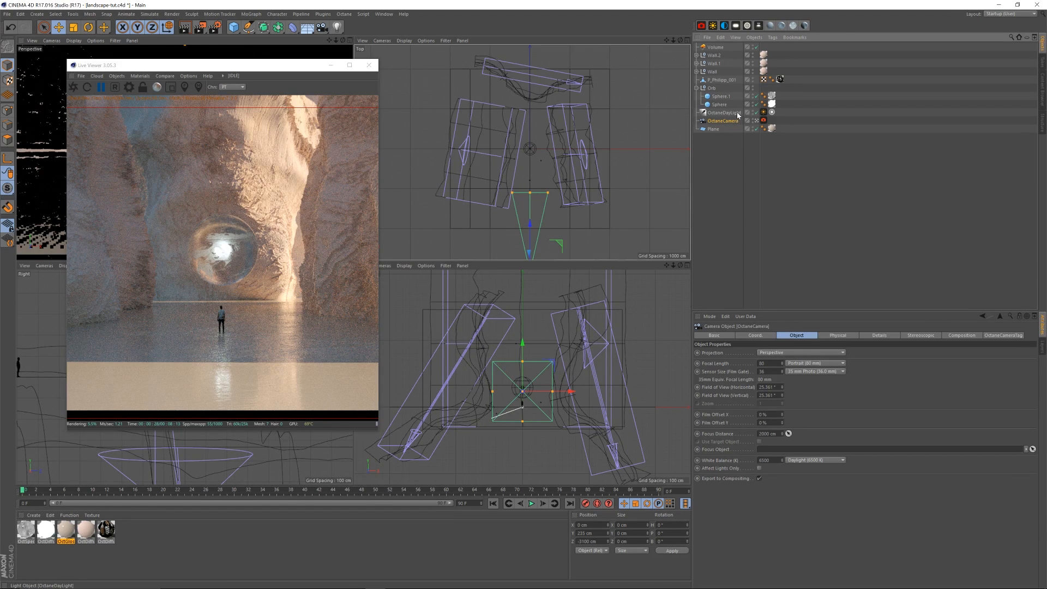
{"action": "left_click", "coordinate": [757, 47]}
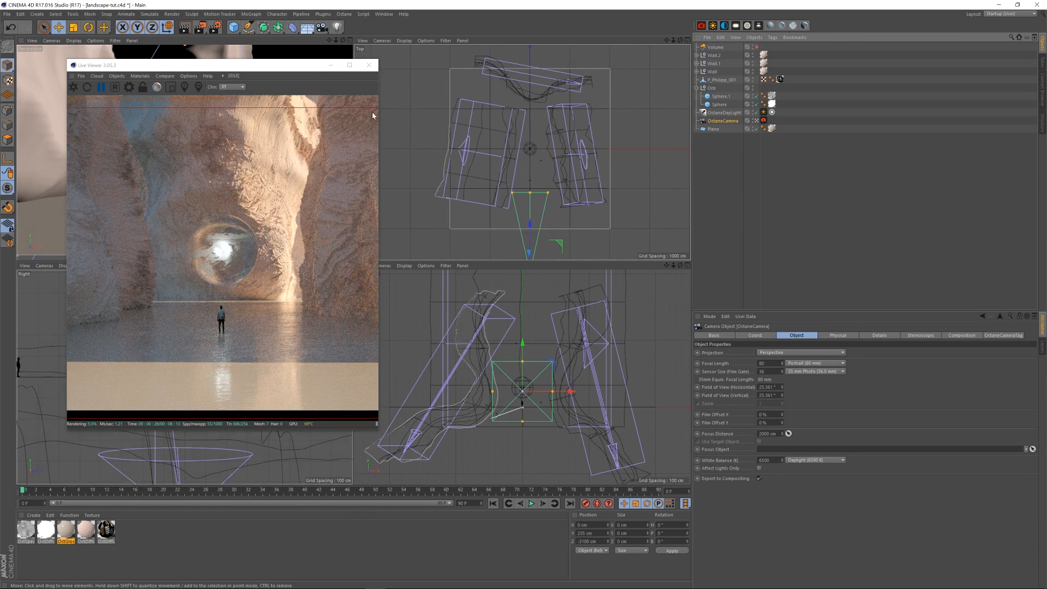
{"action": "left_click_drag", "start_coordinate": [188, 65], "coordinate": [195, 63]}
{"action": "left_click", "coordinate": [94, 87]}
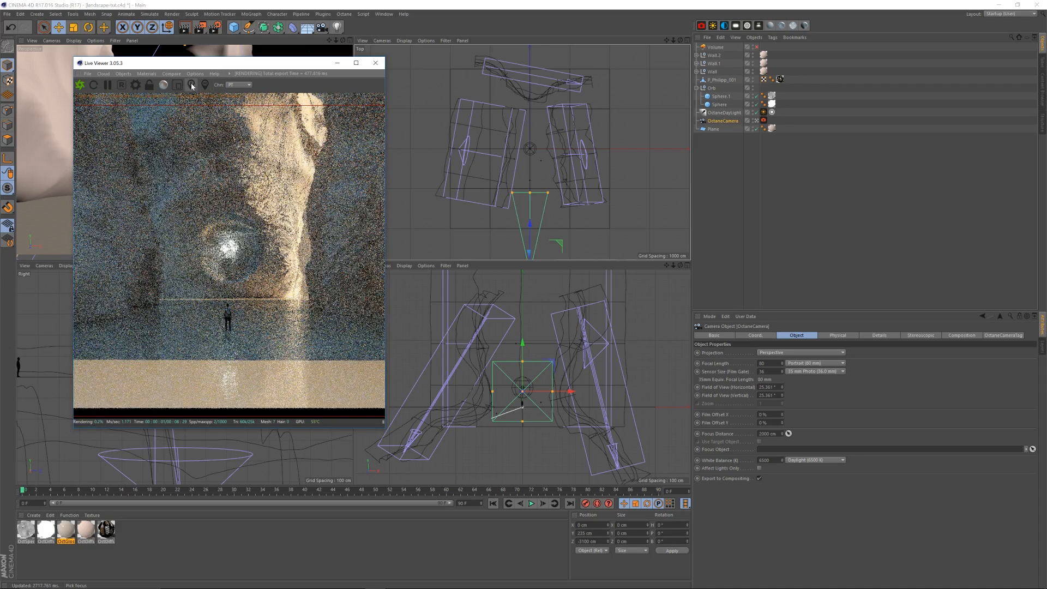
Step: Pick the camera's focus point on the glass orb in the live render and pause rendering
{"action": "left_click", "coordinate": [192, 86]}
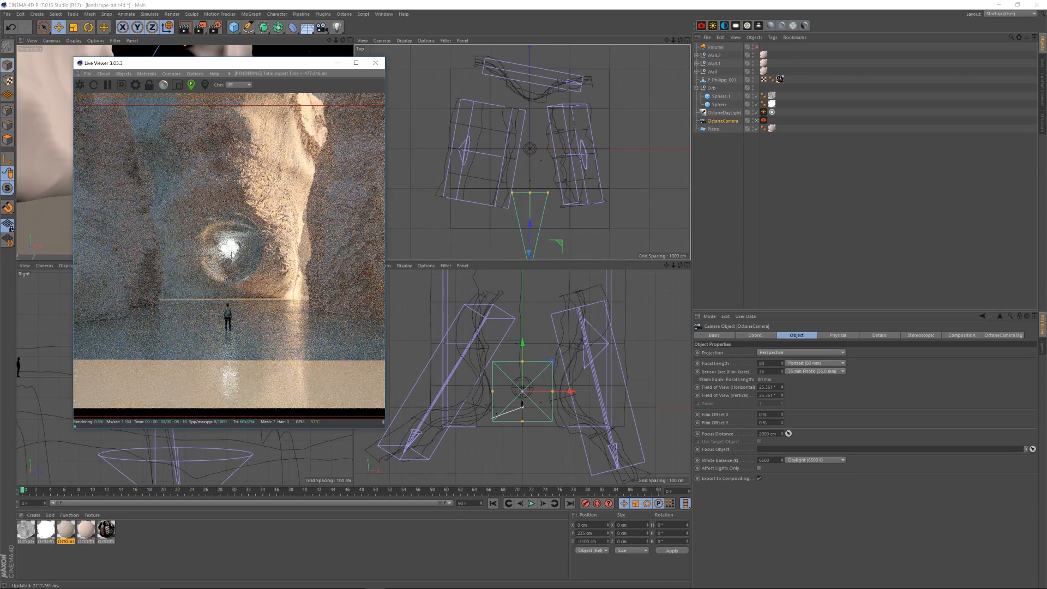
{"action": "left_click", "coordinate": [232, 255]}
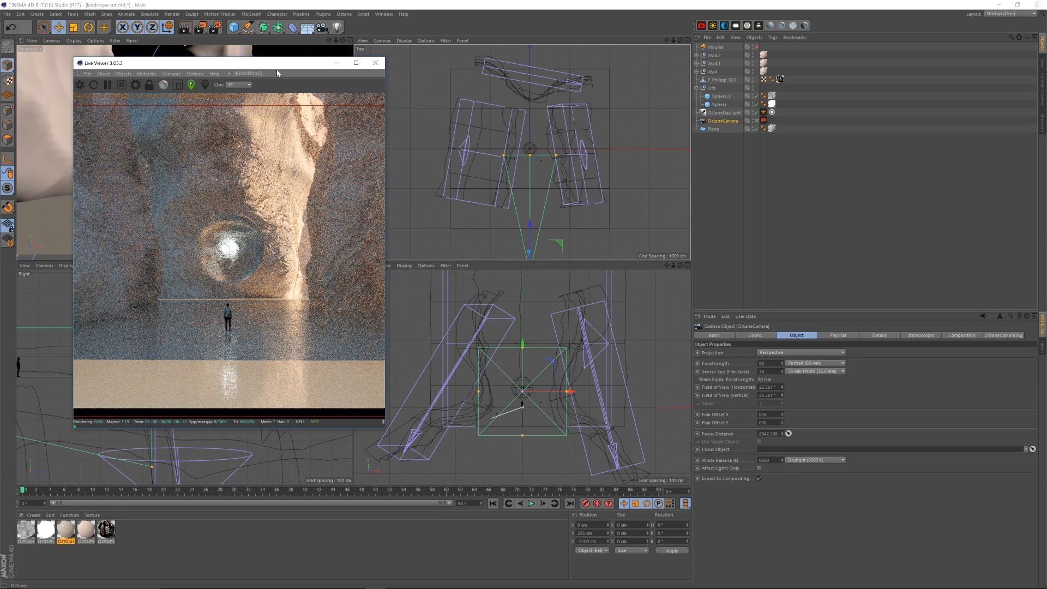
{"action": "left_click", "coordinate": [107, 86]}
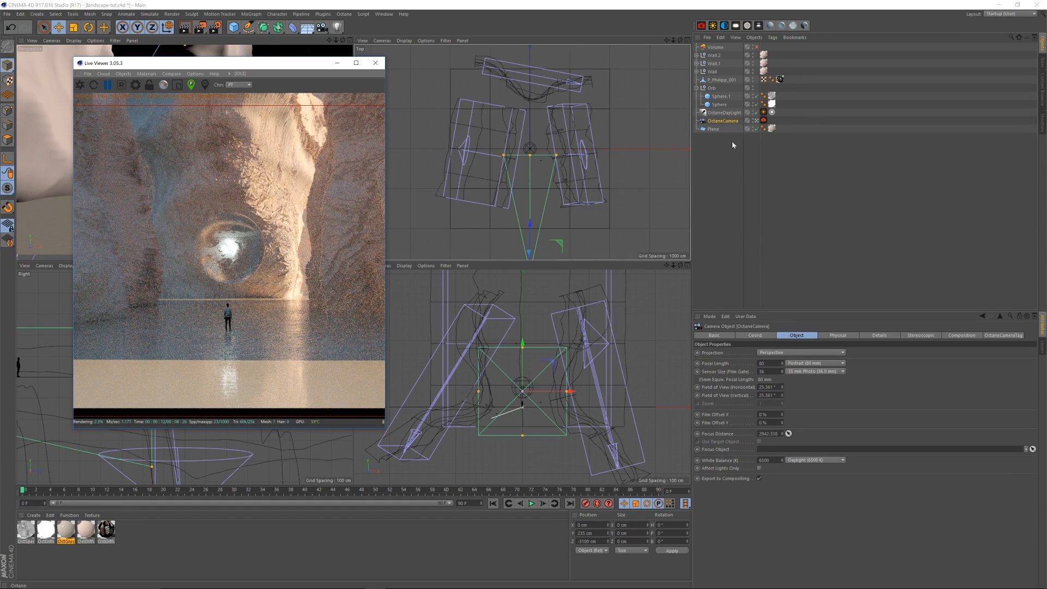
Step: Set the fog volume medium's Density to 0.08 and its Volume Step Length to 2
{"action": "left_click", "coordinate": [725, 47]}
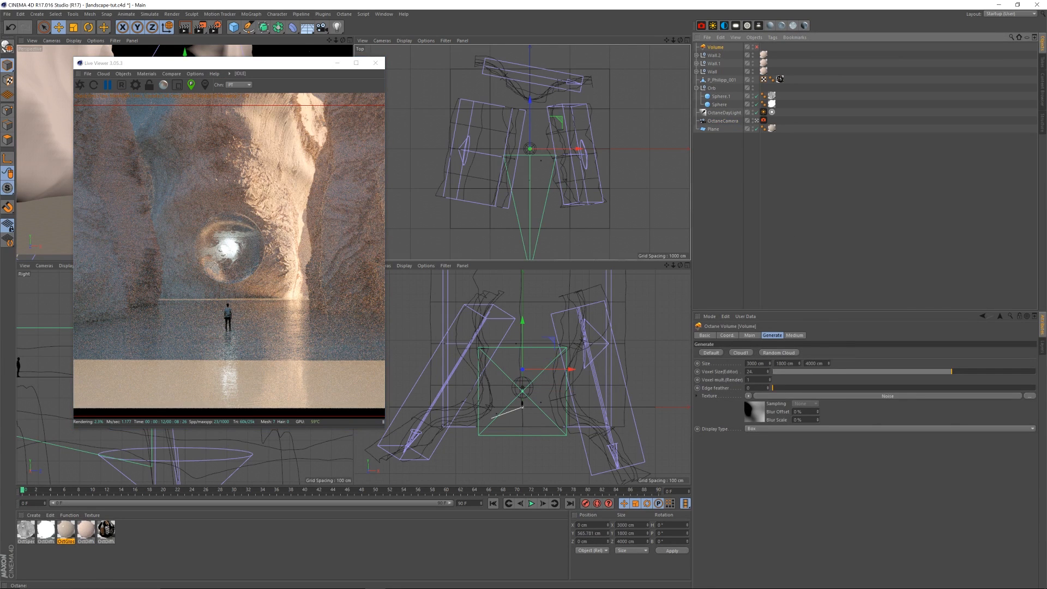
{"action": "left_click", "coordinate": [795, 335]}
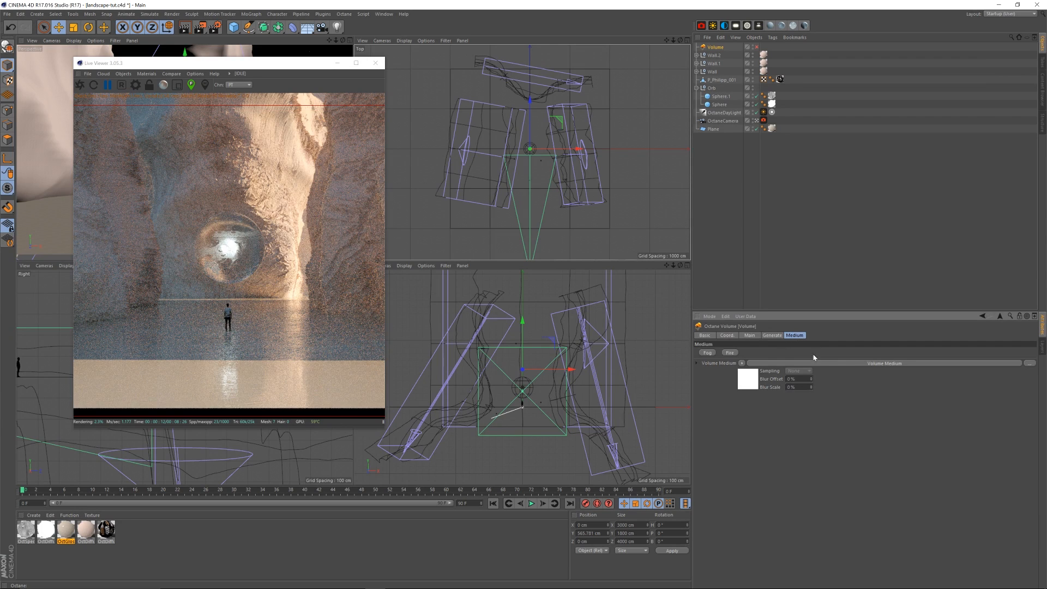
{"action": "left_click", "coordinate": [835, 364]}
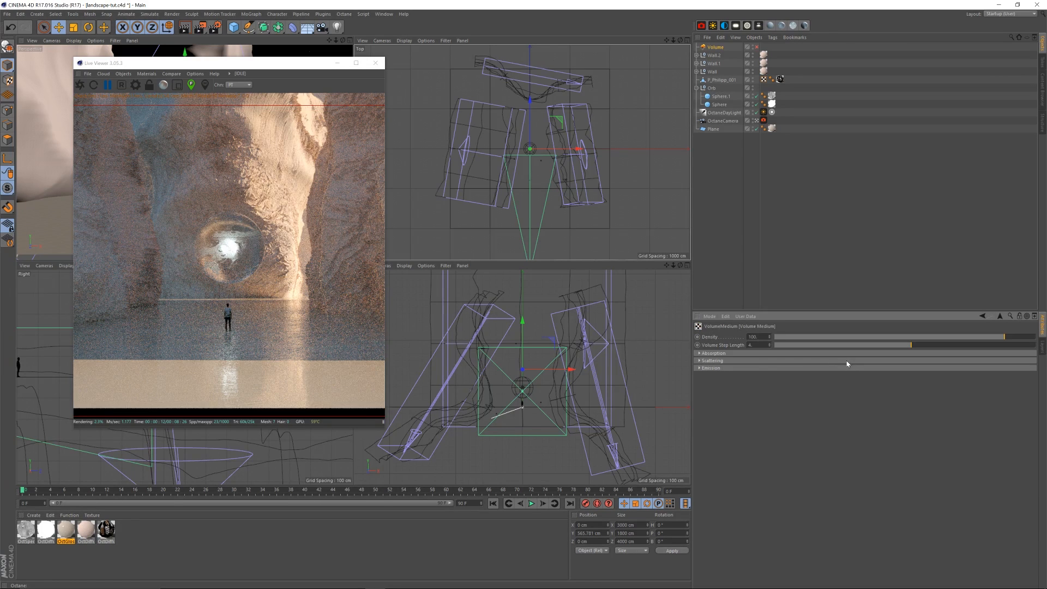
{"action": "left_click", "coordinate": [714, 353]}
{"action": "left_click", "coordinate": [722, 412]}
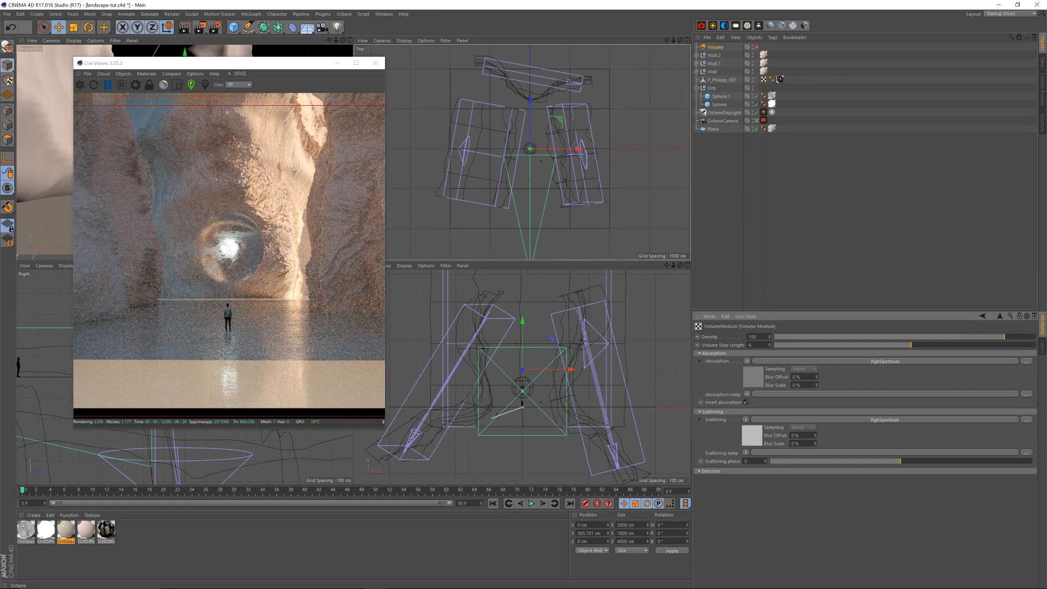
{"action": "double_click", "coordinate": [755, 336]}
{"action": "key", "text": "BackSpace"}
{"action": "key", "text": "Return"}
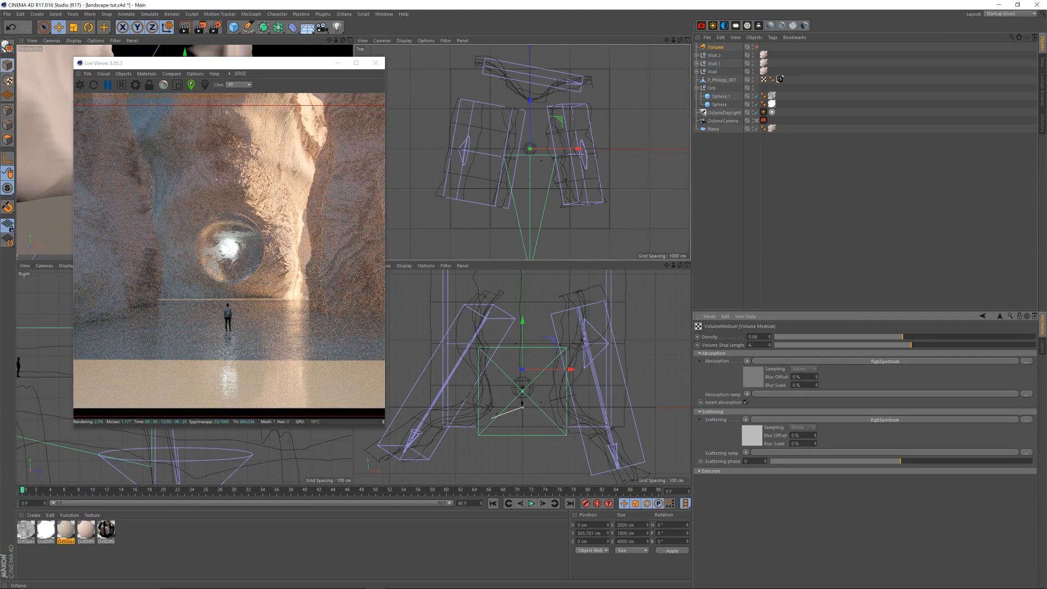
{"action": "type", "text": "2"}
{"action": "key", "text": "Return"}
{"action": "left_click", "coordinate": [1001, 316]}
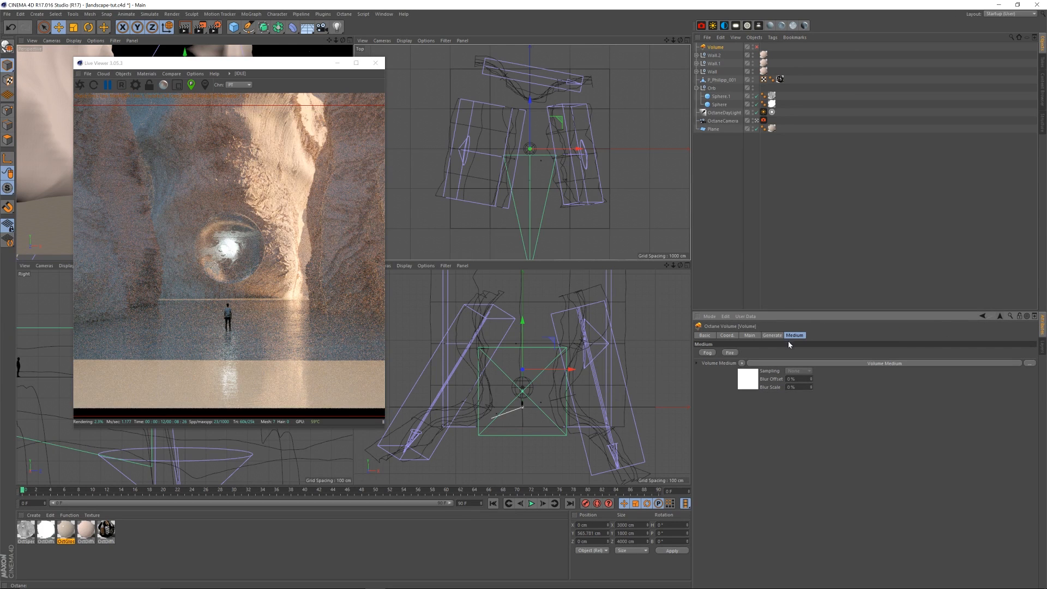
Step: Set the fog medium's Absorption colour to a pale orange at 100% value and about 22% saturation
{"action": "left_click", "coordinate": [772, 335]}
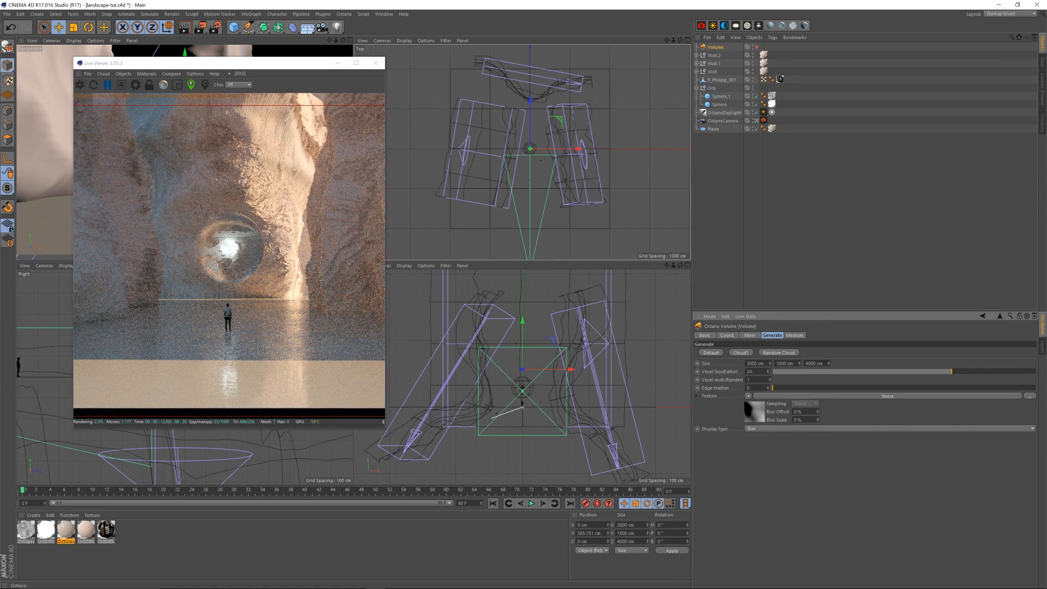
{"action": "left_click", "coordinate": [794, 335]}
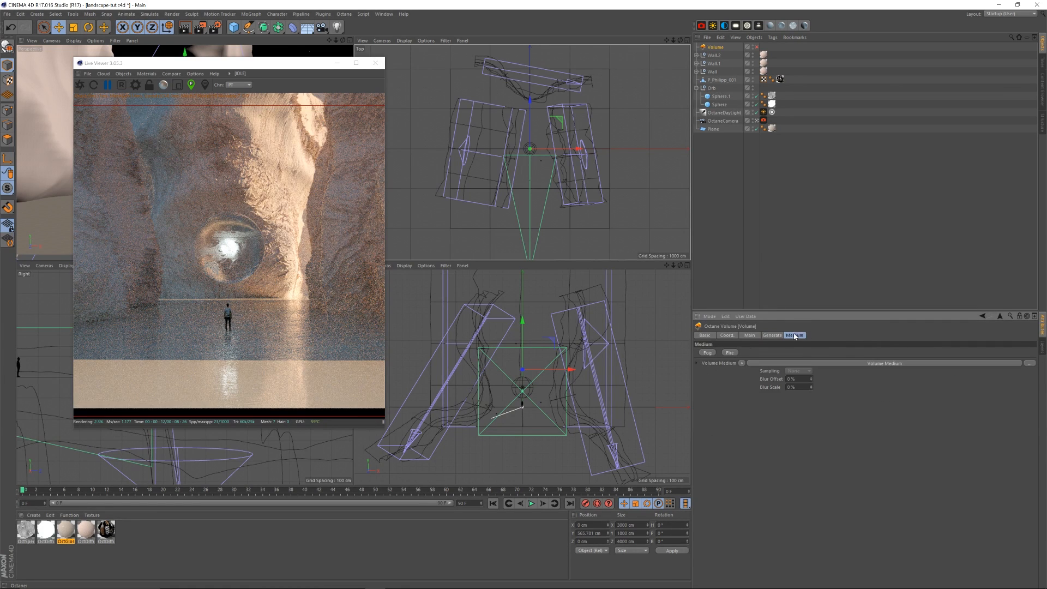
{"action": "left_click", "coordinate": [748, 379]}
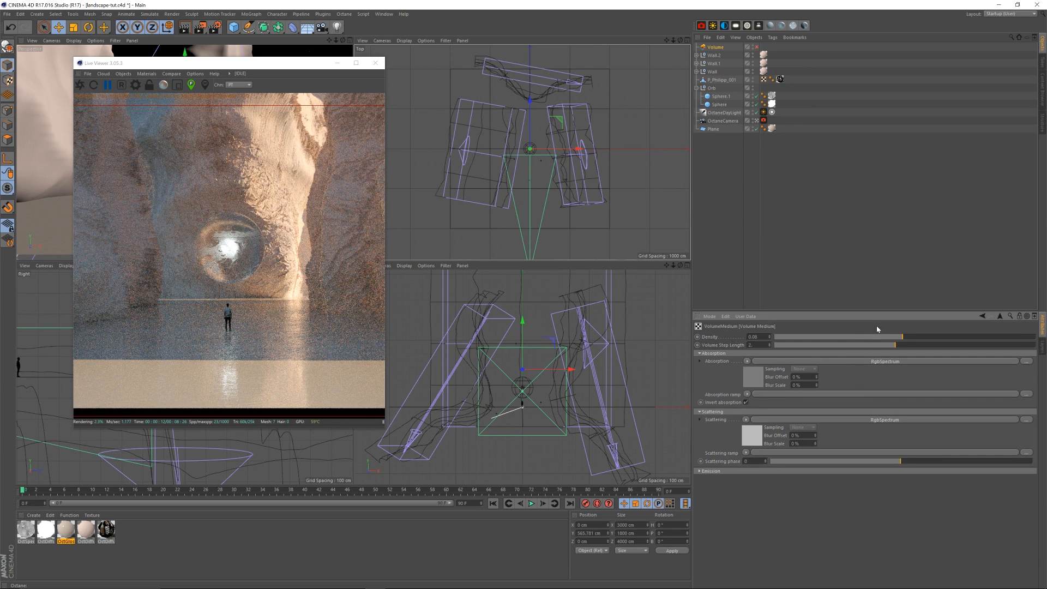
{"action": "left_click", "coordinate": [753, 377]}
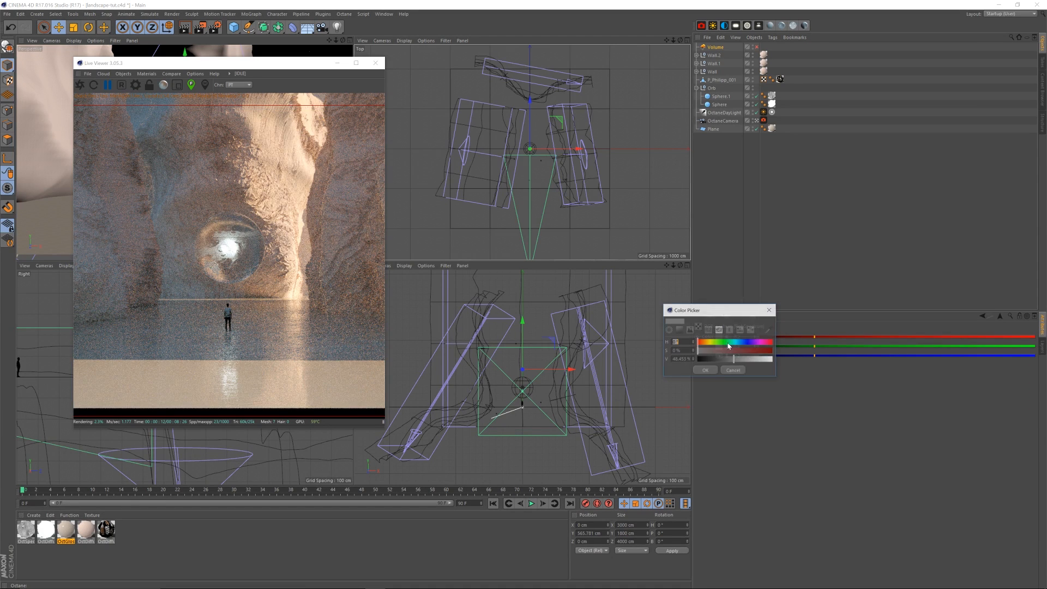
{"action": "left_click_drag", "start_coordinate": [733, 359], "coordinate": [795, 358]}
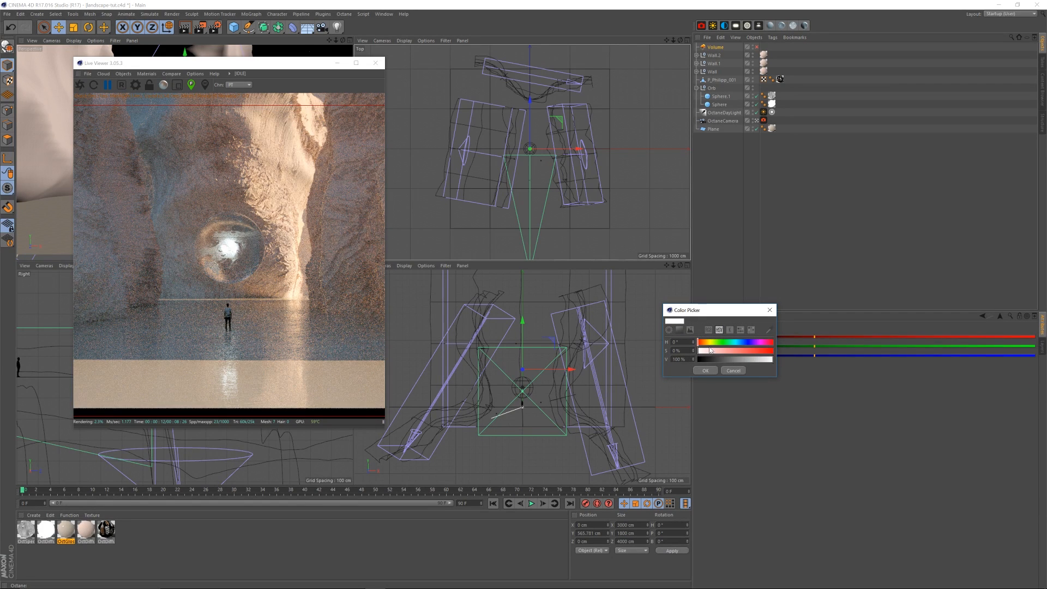
{"action": "left_click_drag", "start_coordinate": [701, 343], "coordinate": [714, 352]}
{"action": "left_click", "coordinate": [711, 370]}
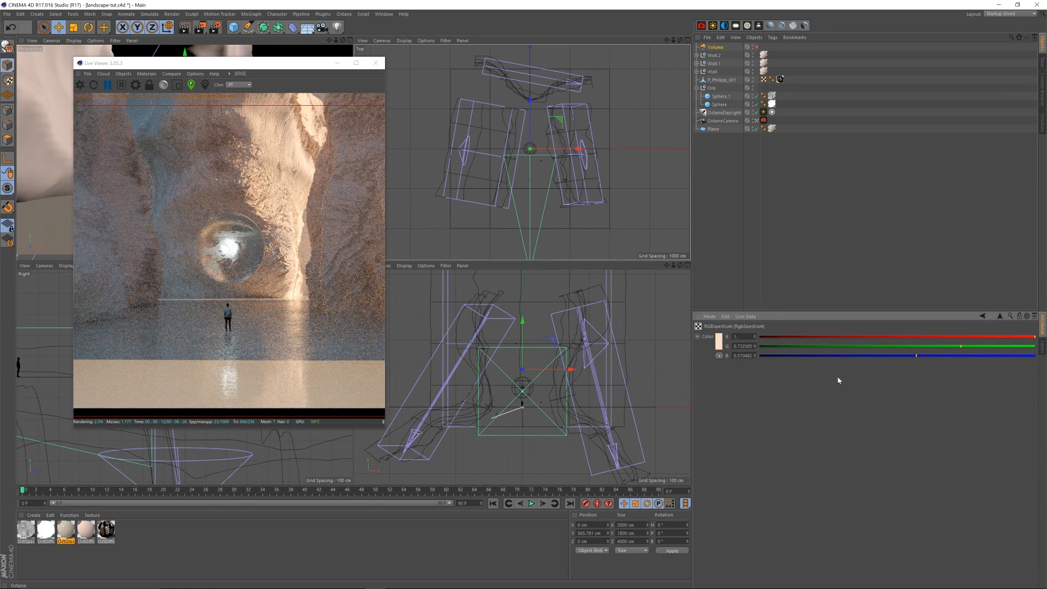
{"action": "left_click", "coordinate": [999, 316]}
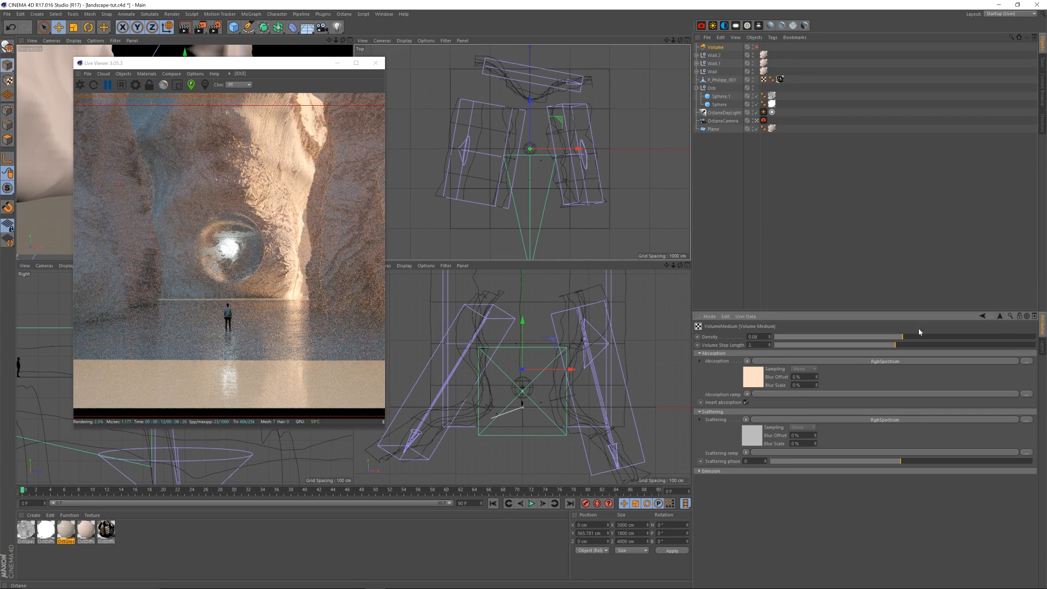
Step: Set the fog medium's Scattering colour to white and its Scattering phase to 0.8
{"action": "left_click", "coordinate": [750, 433]}
{"action": "left_click", "coordinate": [718, 343]}
{"action": "left_click", "coordinate": [712, 373]}
{"action": "left_click", "coordinate": [999, 317]}
{"action": "type", "text": ".8"}
{"action": "key", "text": "Return"}
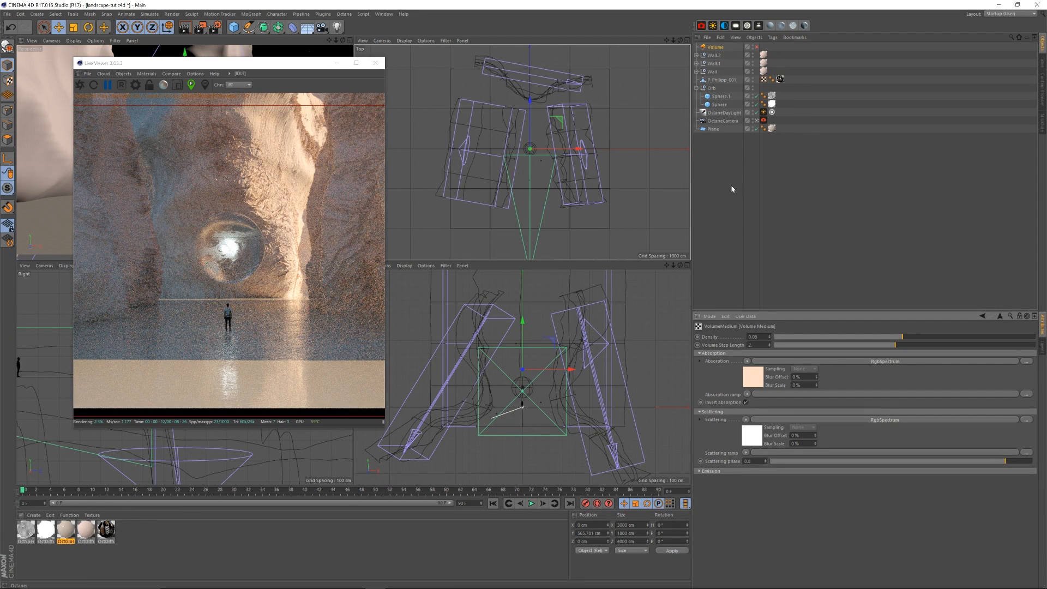
Step: Return to the fog volume's medium settings and restart the live render with the updated scene
{"action": "left_click_drag", "start_coordinate": [218, 63], "coordinate": [229, 60]}
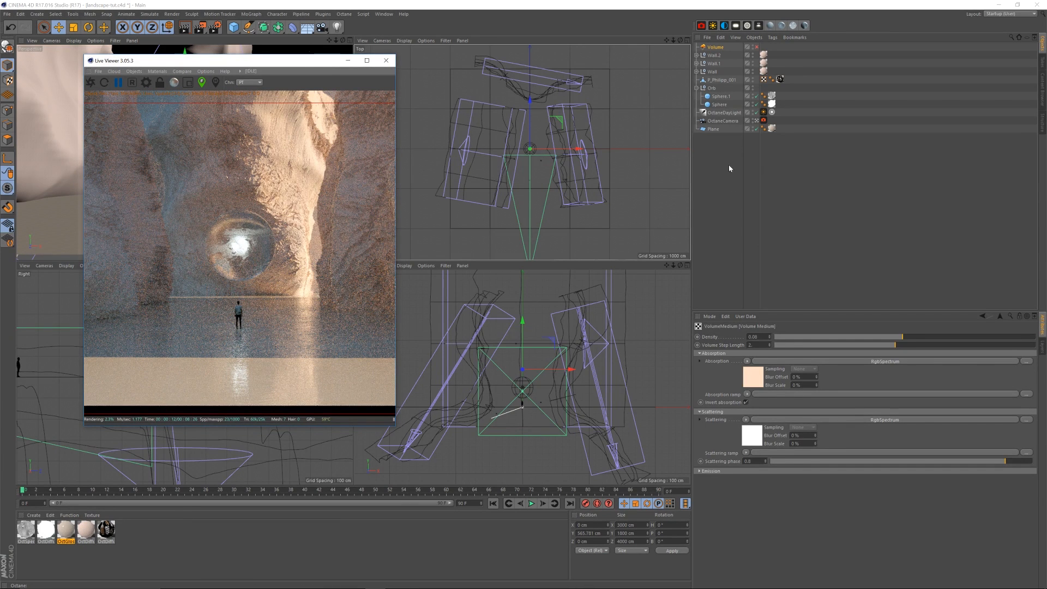
{"action": "left_click", "coordinate": [1000, 317]}
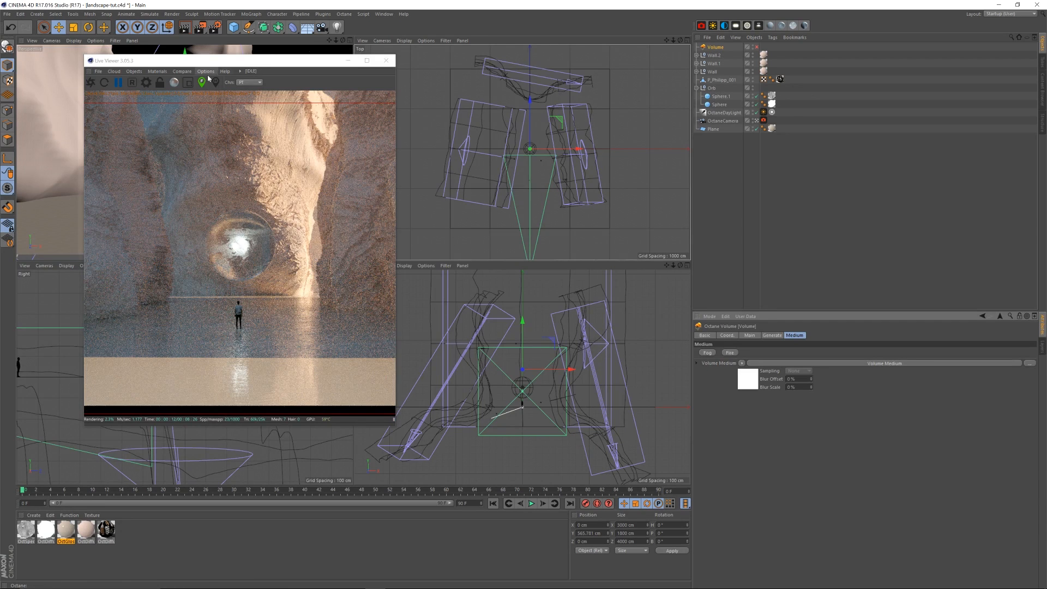
{"action": "left_click", "coordinate": [91, 82]}
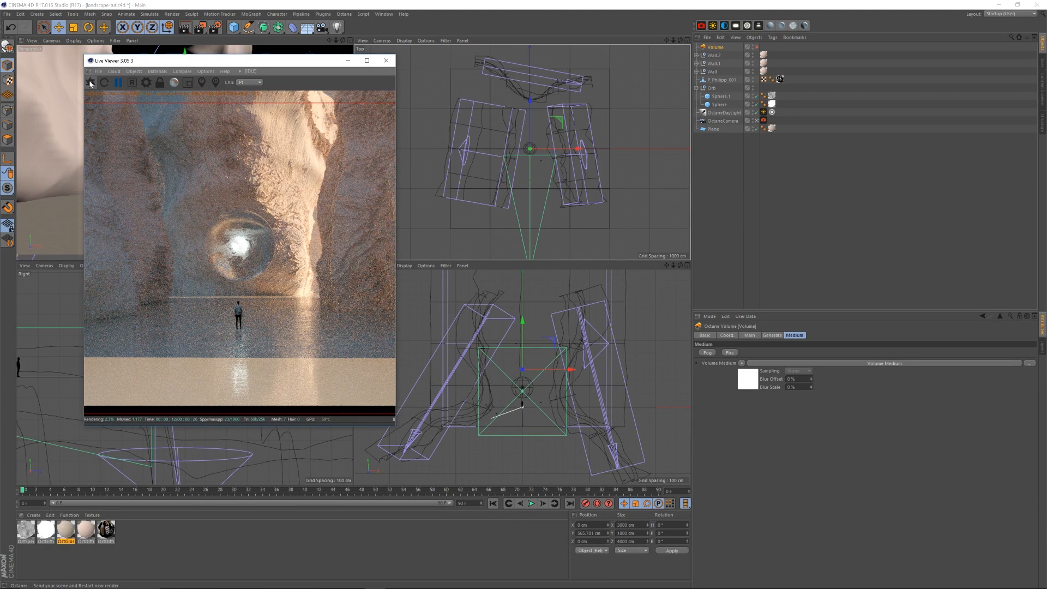
{"action": "left_click_drag", "start_coordinate": [187, 65], "coordinate": [202, 63]}
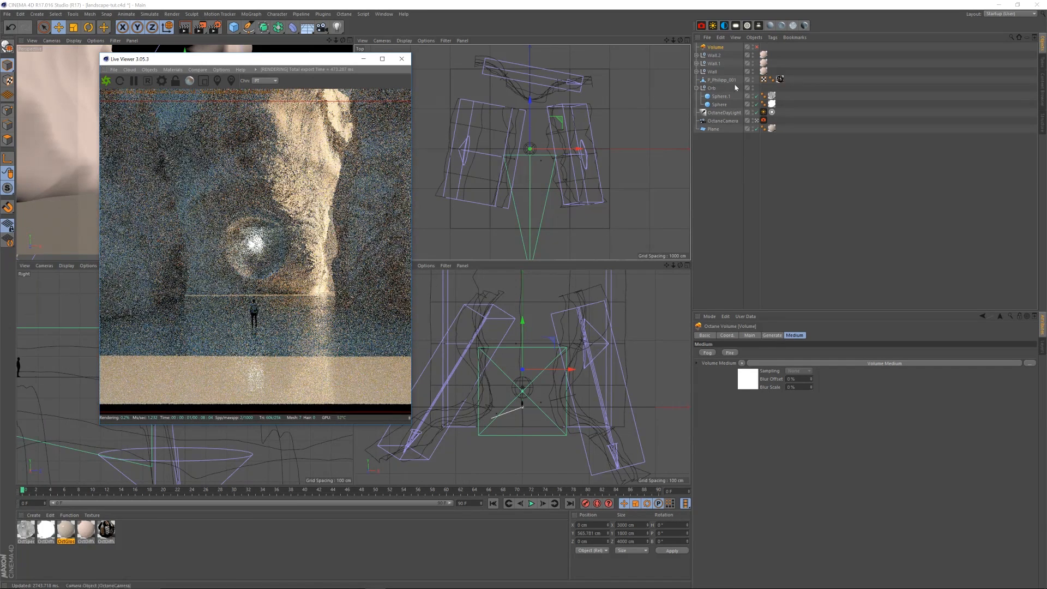
Step: Save the scene and enable the fog volume in the live render
{"action": "left_click", "coordinate": [715, 47]}
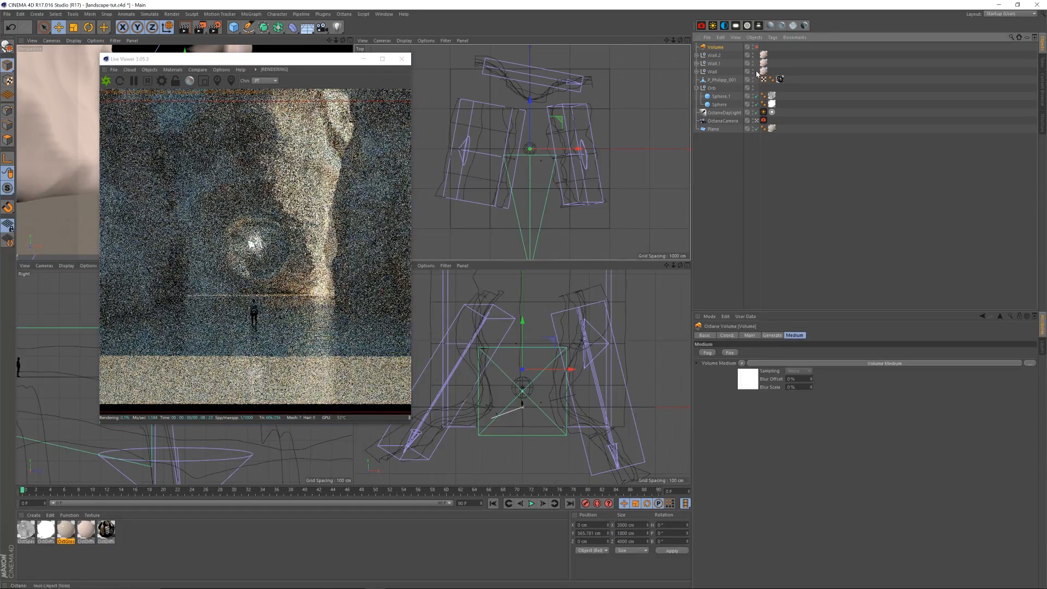
{"action": "key", "text": "ctrl+s"}
{"action": "left_click", "coordinate": [756, 47]}
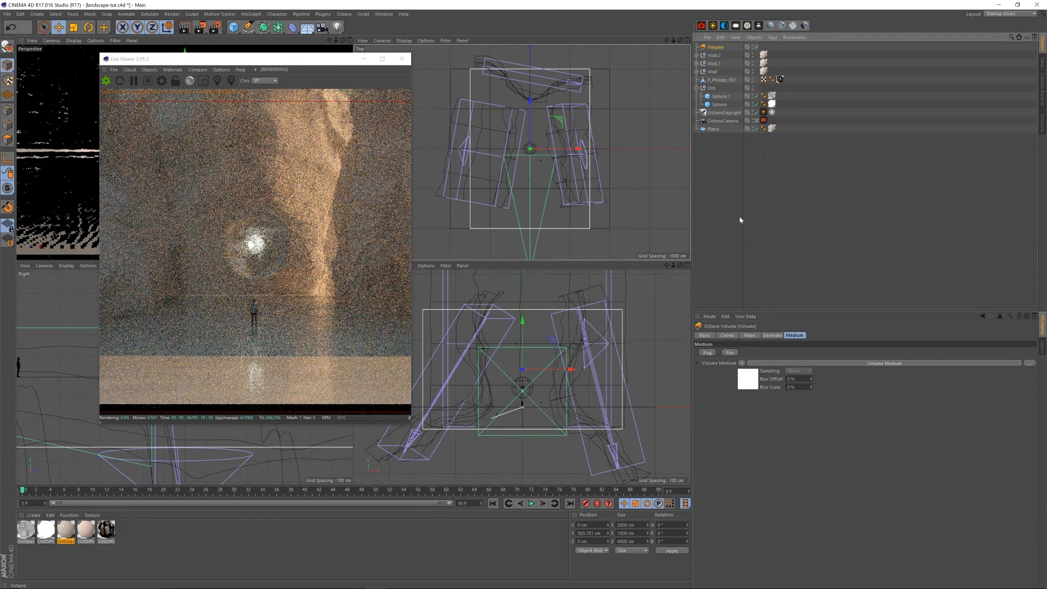
{"action": "left_click_drag", "start_coordinate": [389, 59], "coordinate": [433, 60]}
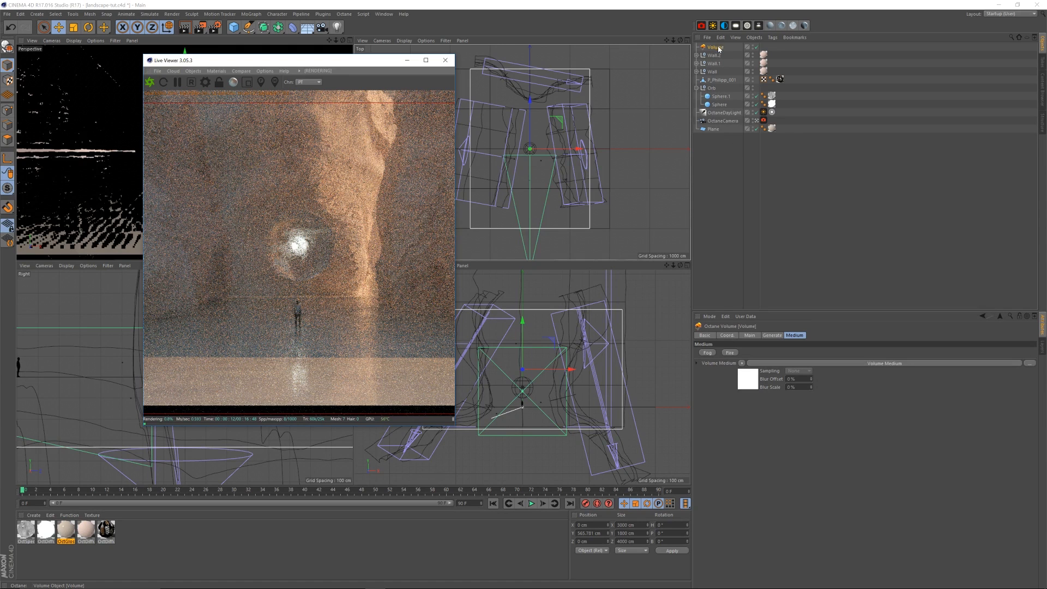
Step: Change the fog medium's Absorption colour to pure white by removing its saturation
{"action": "left_click", "coordinate": [802, 363]}
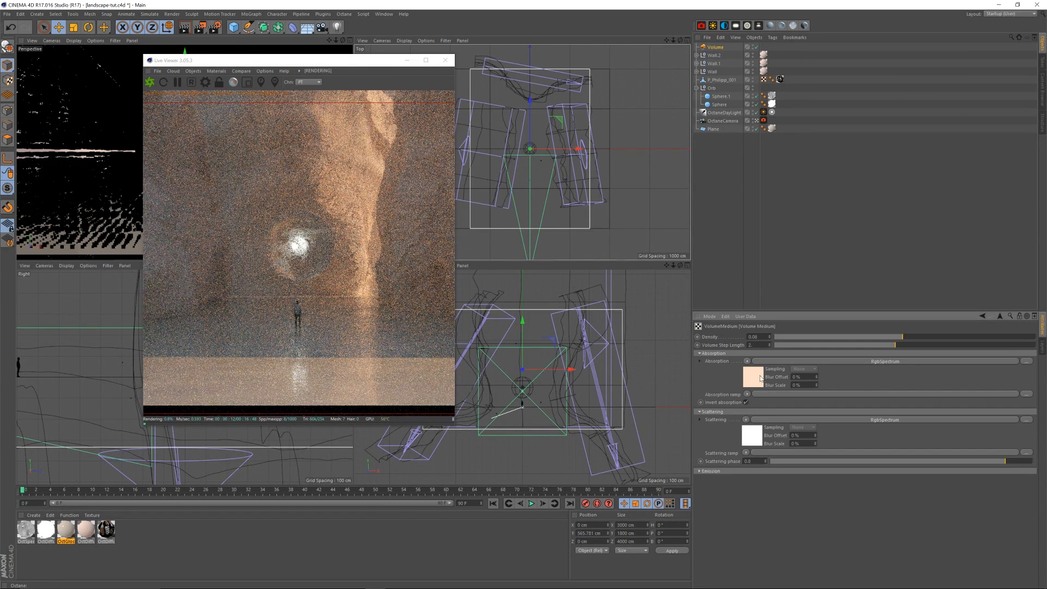
{"action": "left_click", "coordinate": [760, 378]}
{"action": "left_click", "coordinate": [723, 346]}
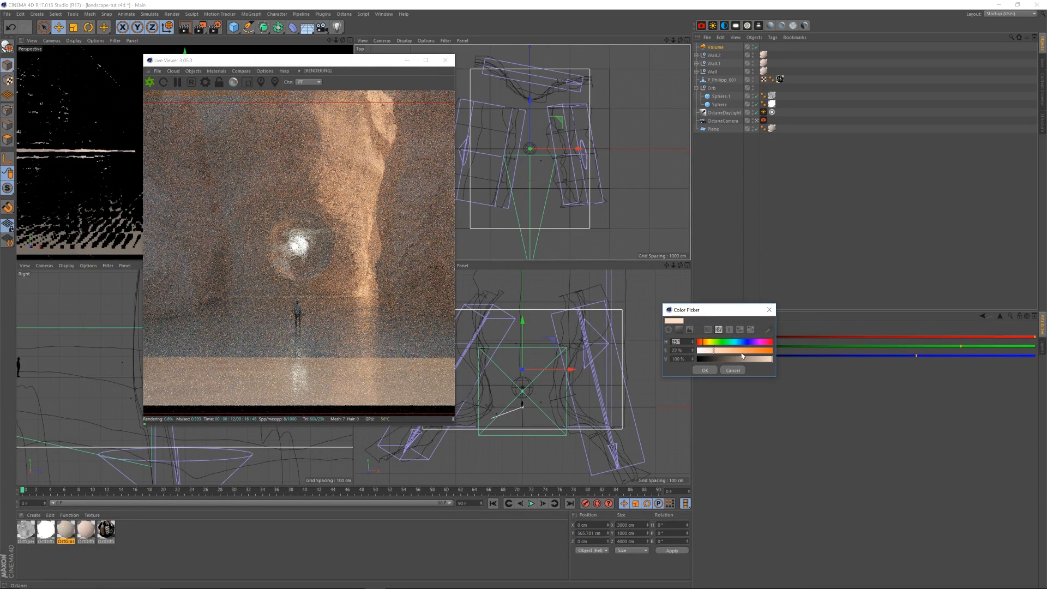
{"action": "left_click_drag", "start_coordinate": [711, 350], "coordinate": [698, 351]}
{"action": "left_click", "coordinate": [705, 371]}
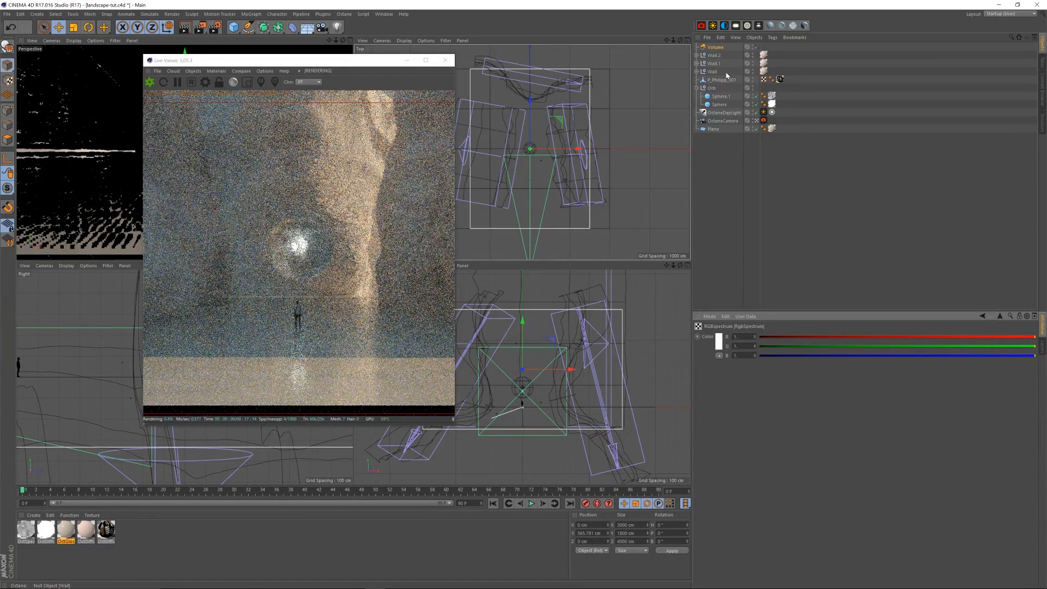
Step: Set the fog medium's Density to 0.1
{"action": "left_click", "coordinate": [715, 47]}
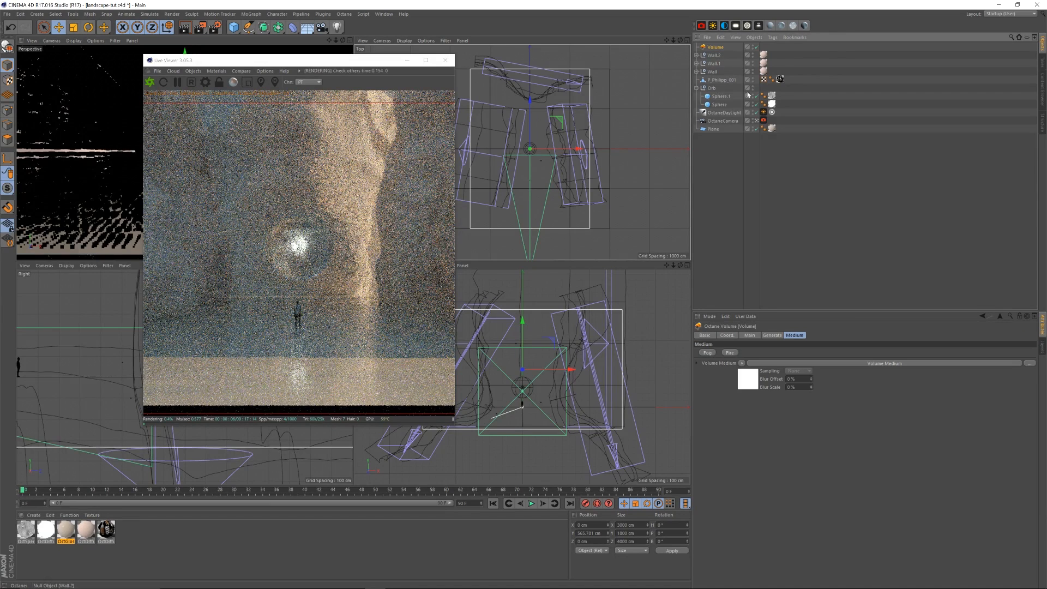
{"action": "left_click", "coordinate": [756, 363]}
{"action": "left_click_drag", "start_coordinate": [757, 336], "coordinate": [737, 352]}
{"action": "type", "text": ".1"}
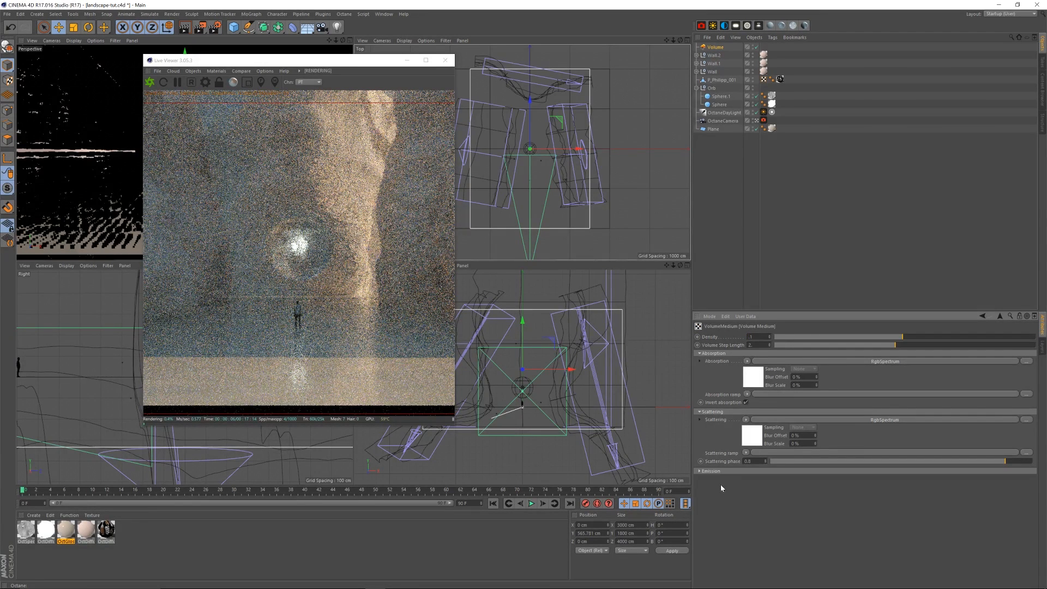
{"action": "key", "text": "Return"}
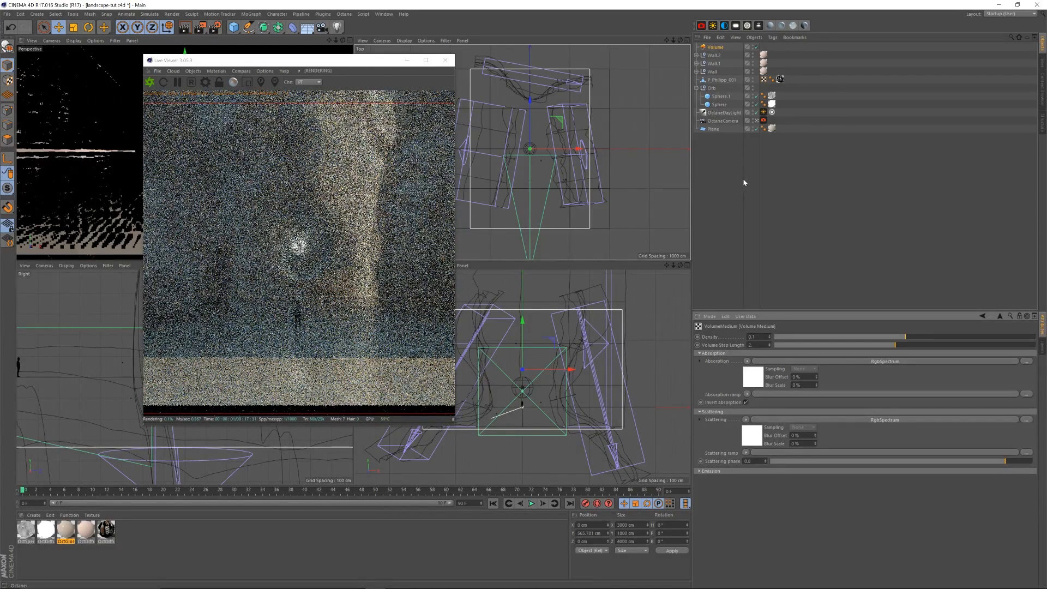
{"action": "left_click_drag", "start_coordinate": [300, 60], "coordinate": [331, 56]}
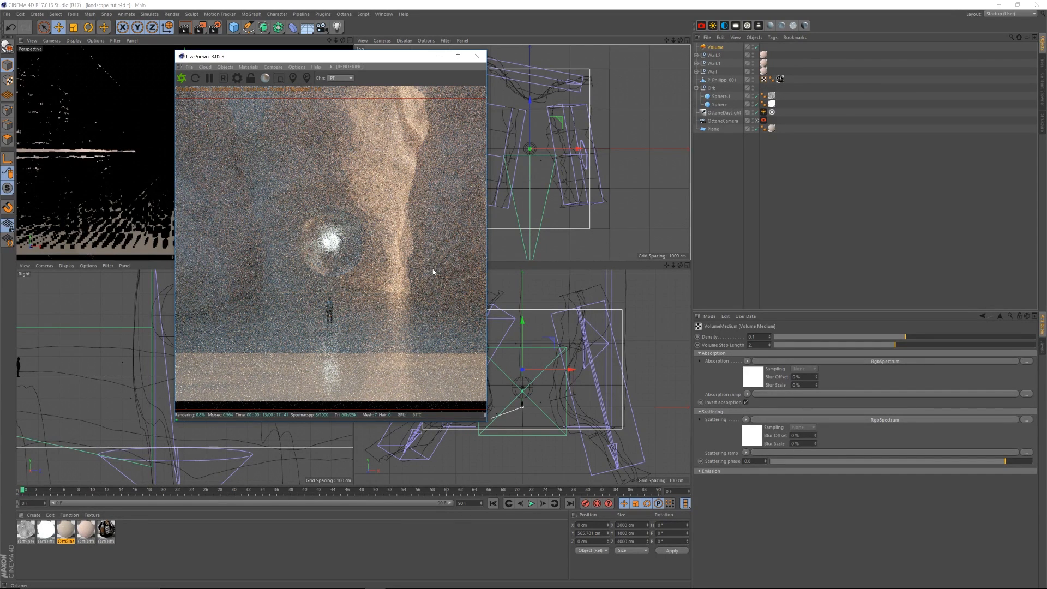
{"action": "left_click_drag", "start_coordinate": [389, 62], "coordinate": [424, 54]}
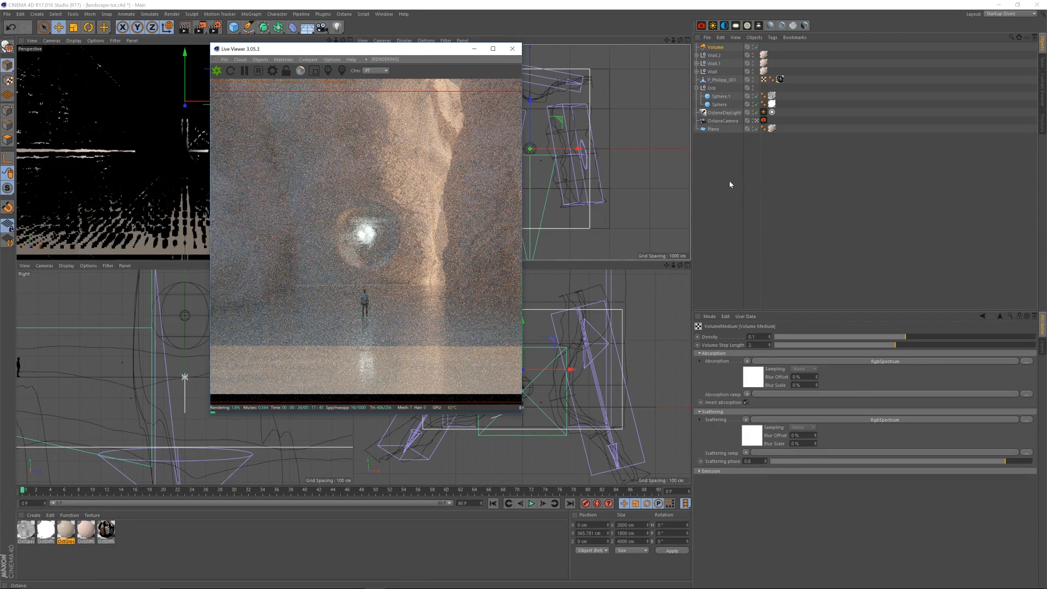
Step: Move the Live Viewer clear of the top and front views and duplicate the Wall.1 null
{"action": "left_click_drag", "start_coordinate": [449, 48], "coordinate": [322, 48]}
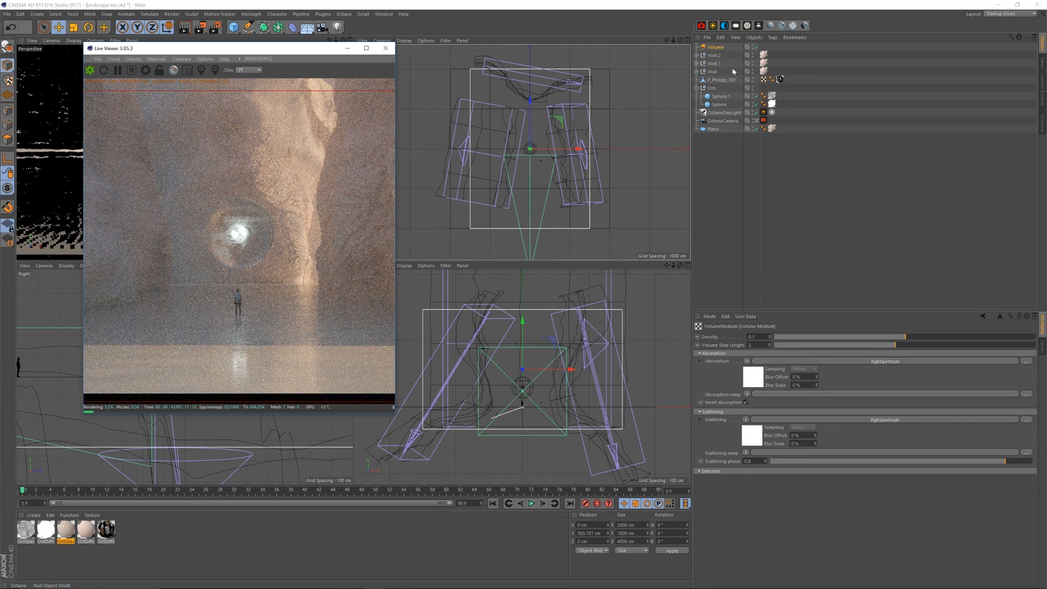
{"action": "left_click", "coordinate": [715, 55]}
{"action": "left_click", "coordinate": [715, 64]}
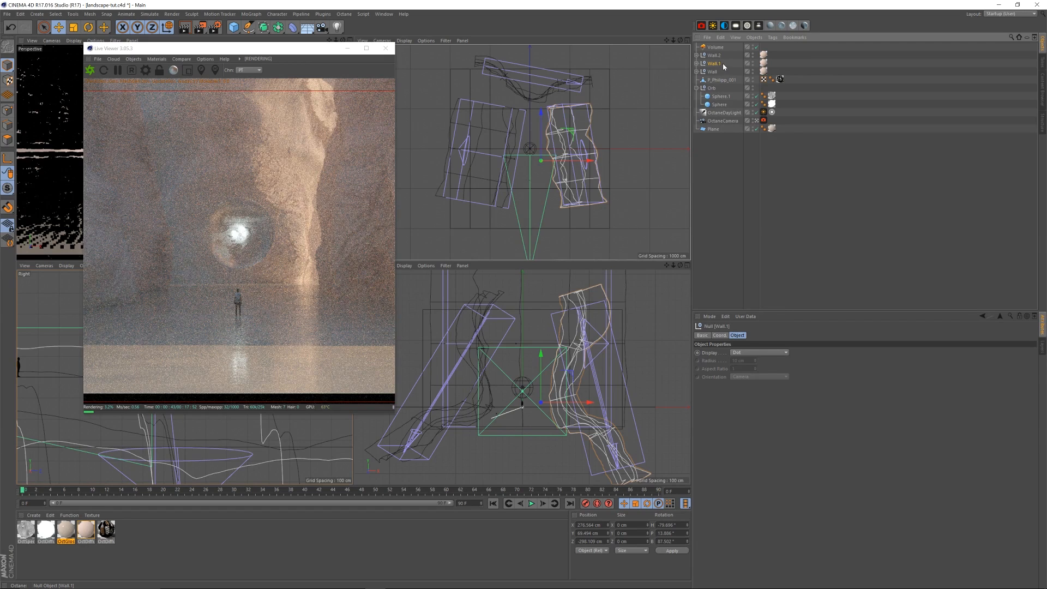
{"action": "key", "text": "ctrl+c"}
{"action": "key", "text": "ctrl+v"}
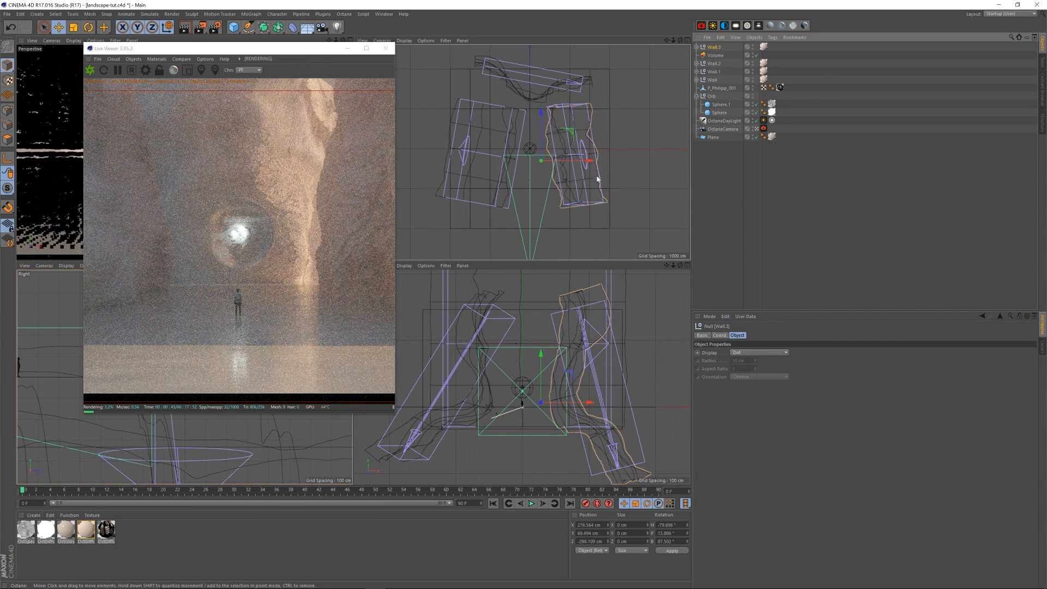
Step: Rotate the copied wall to about H -22°, P -13° and B 177°
{"action": "key", "text": "r"}
{"action": "left_click_drag", "start_coordinate": [534, 151], "coordinate": [590, 158]}
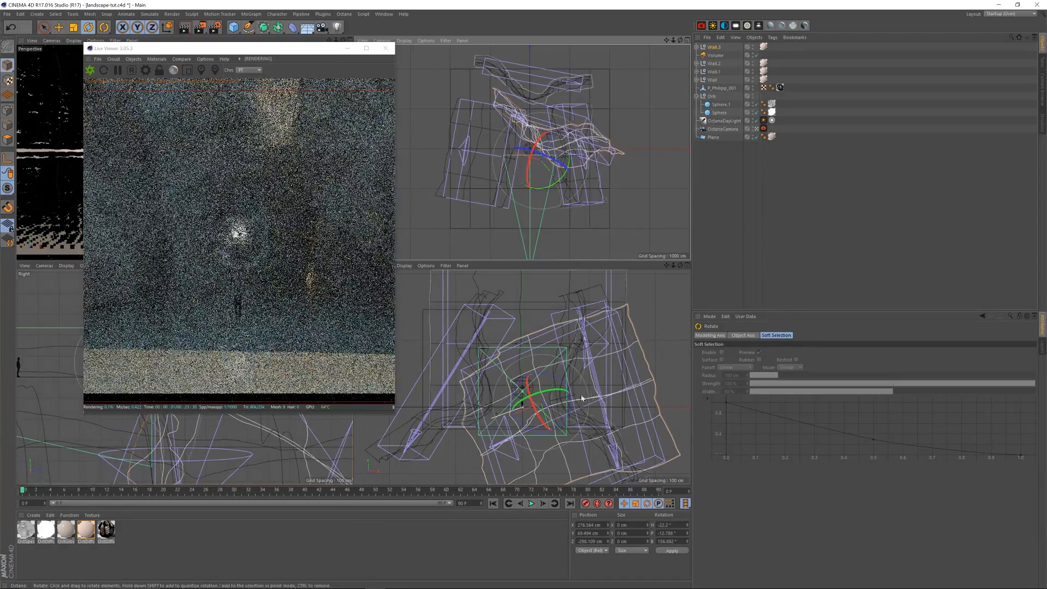
{"action": "left_click_drag", "start_coordinate": [582, 399], "coordinate": [573, 394]}
Step: Move the copied wall outside the canyon on the camera's right side, to about X 1949 cm and Z -2176 cm
{"action": "key", "text": "e"}
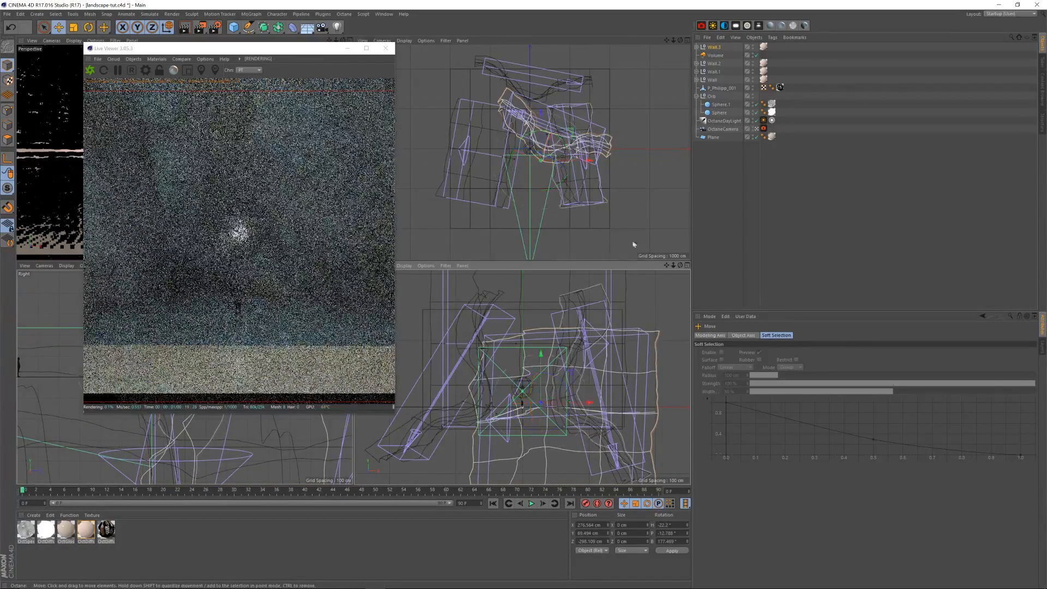
{"action": "left_click_drag", "start_coordinate": [541, 120], "coordinate": [617, 179]}
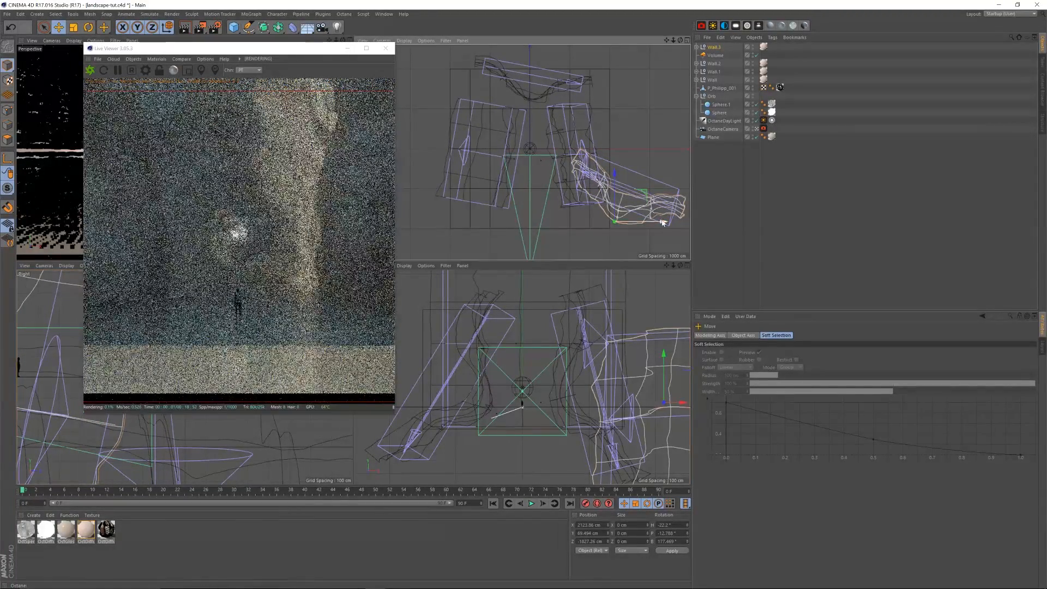
{"action": "left_click_drag", "start_coordinate": [615, 177], "coordinate": [615, 191]}
{"action": "left_click_drag", "start_coordinate": [627, 235], "coordinate": [653, 234]}
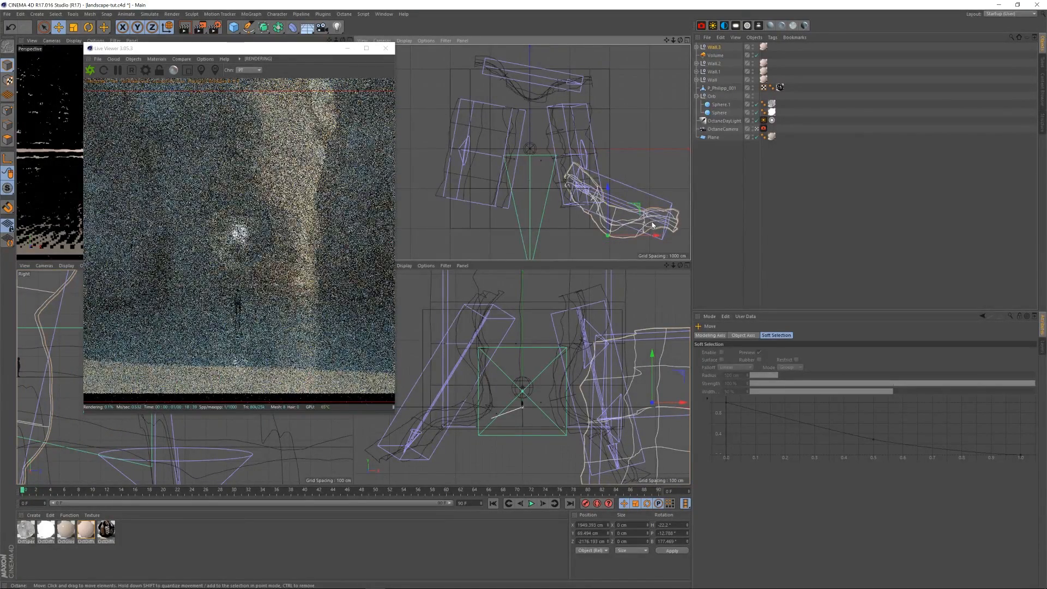
Step: Tilt the copied wall to a pitch of about -63° and reposition it at about X 1780, Y 592, Z -2053 cm
{"action": "key", "text": "r"}
{"action": "mouse_move", "coordinate": [651, 375]}
{"action": "left_mouse_down"}
{"action": "mouse_move", "coordinate": [650, 401]}
{"action": "mouse_move", "coordinate": [646, 382]}
{"action": "left_mouse_up"}
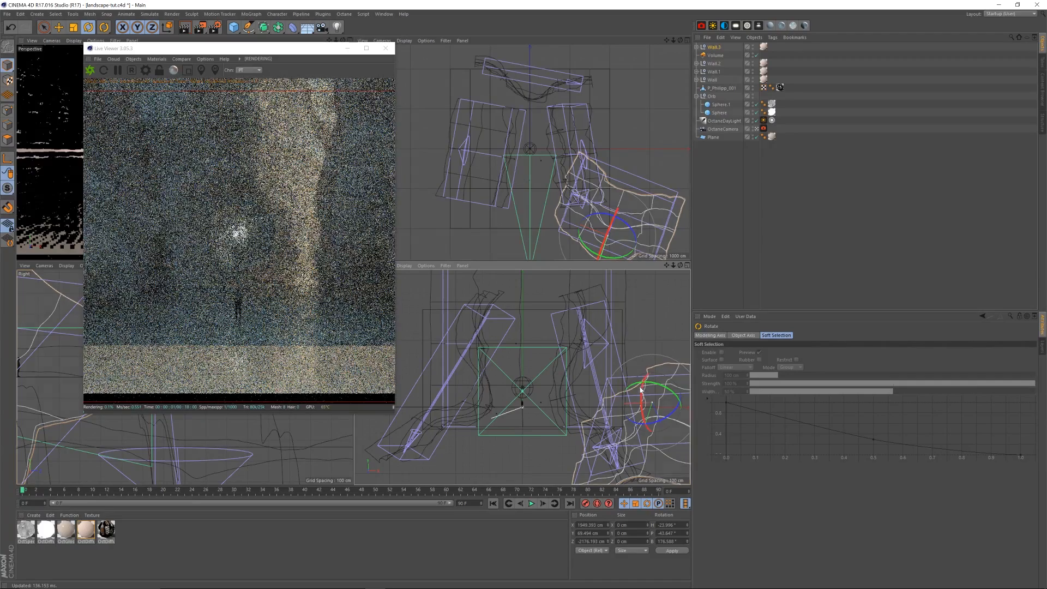
{"action": "key", "text": "e"}
{"action": "left_click_drag", "start_coordinate": [653, 366], "coordinate": [650, 325]}
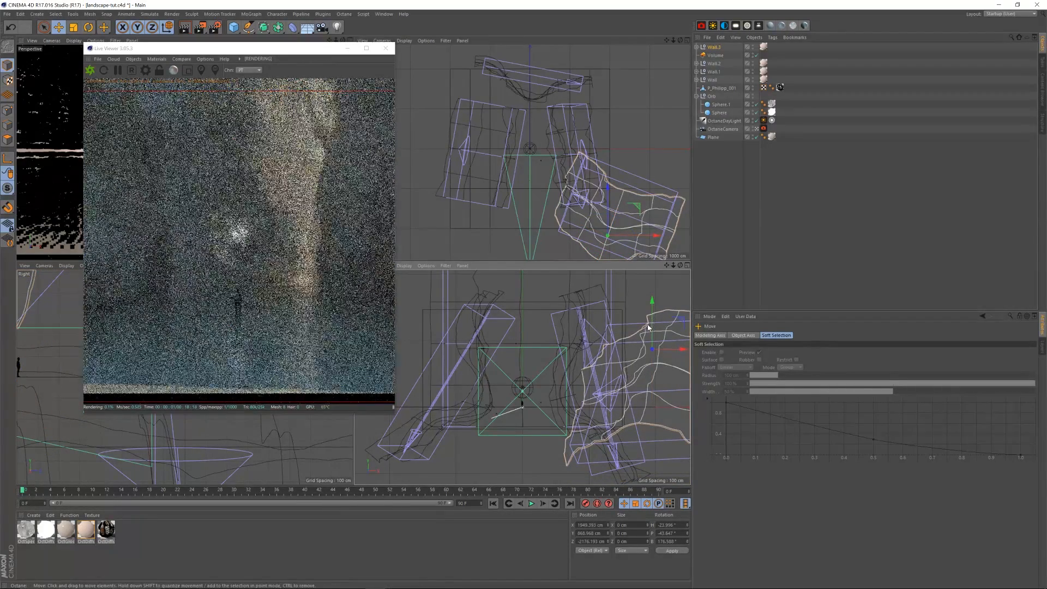
{"action": "left_click_drag", "start_coordinate": [653, 318], "coordinate": [651, 328]}
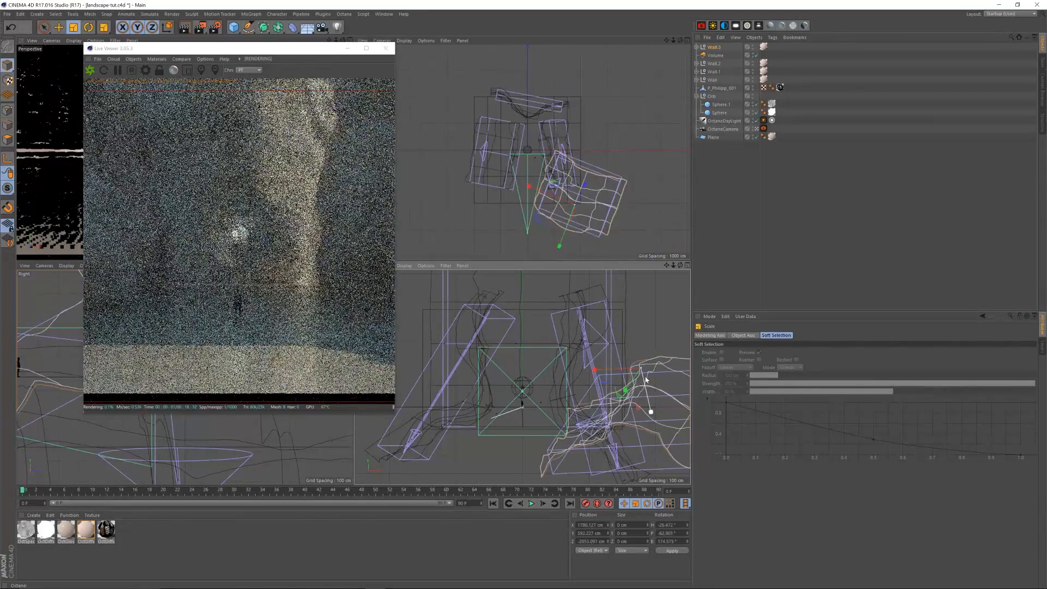
Step: Rotate the copied wall to about H 11° and P -58°, and shift it outward to about X 2103 cm
{"action": "key", "text": "r"}
{"action": "mouse_move", "coordinate": [667, 361]}
{"action": "left_mouse_down"}
{"action": "mouse_move", "coordinate": [661, 354]}
{"action": "mouse_move", "coordinate": [665, 361]}
{"action": "left_mouse_up"}
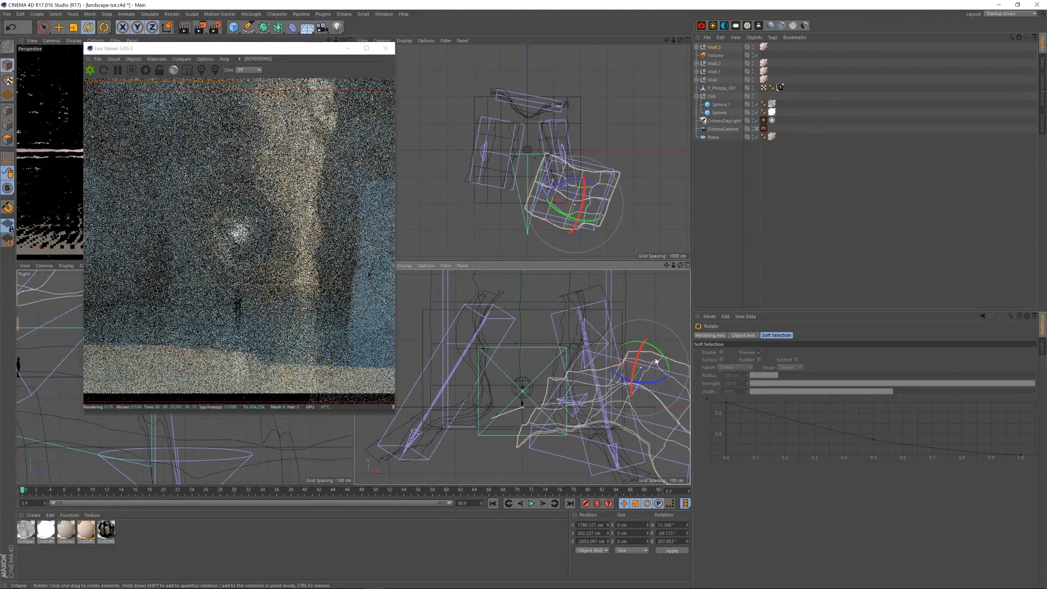
{"action": "key", "text": "e"}
{"action": "left_click_drag", "start_coordinate": [609, 205], "coordinate": [619, 210]}
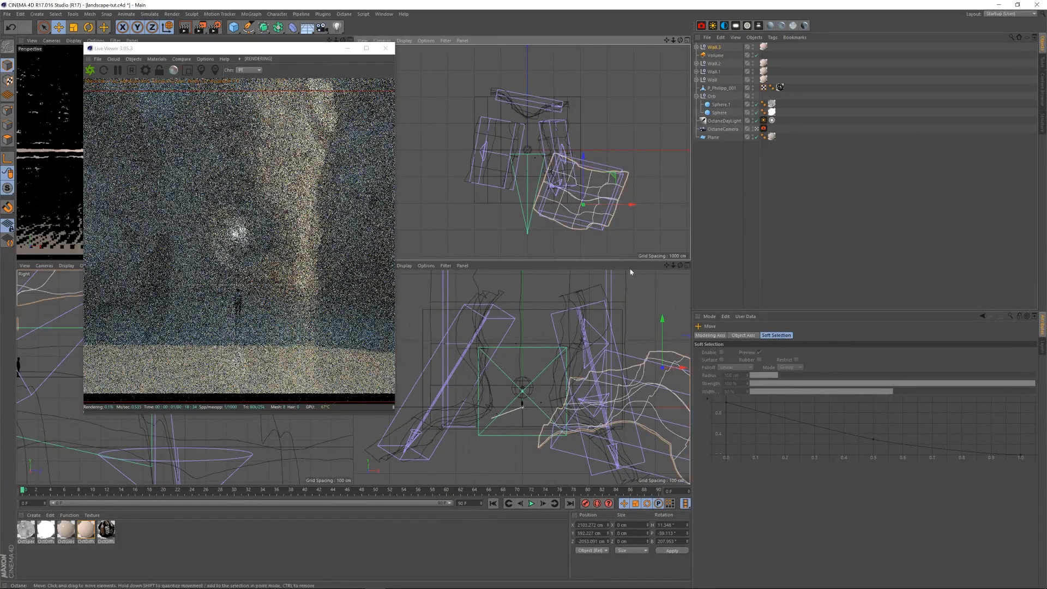
Step: Raise the copied wall to a height of about Y 807 cm and shift the render preview aside
{"action": "left_click_drag", "start_coordinate": [663, 341], "coordinate": [664, 327]}
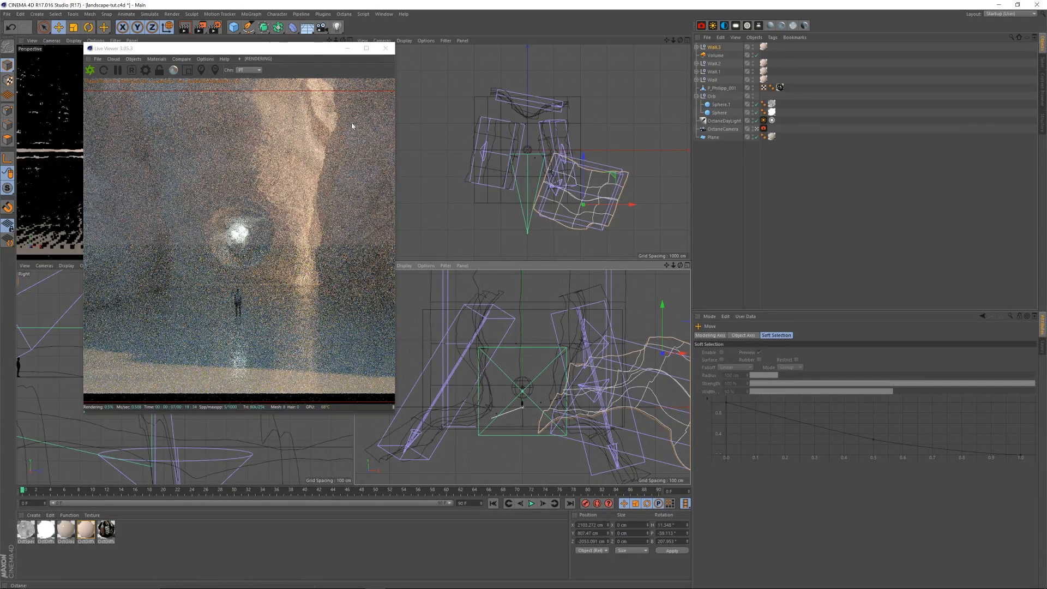
{"action": "left_click_drag", "start_coordinate": [303, 52], "coordinate": [339, 54]}
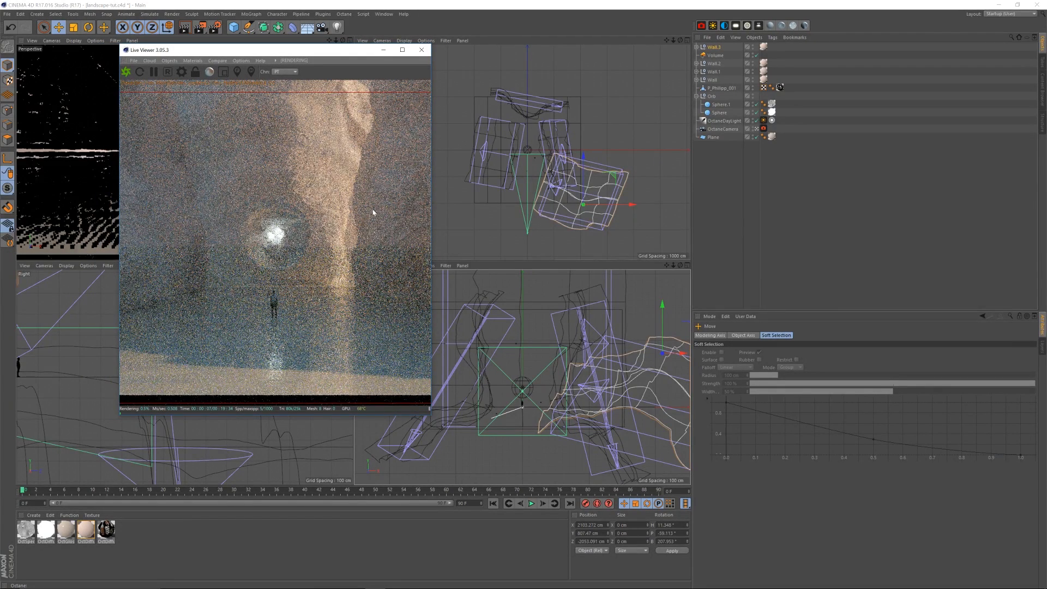
Step: Tilt the Octane camera upward to a pitch of 4° and nudge the render preview aside
{"action": "left_click", "coordinate": [727, 130]}
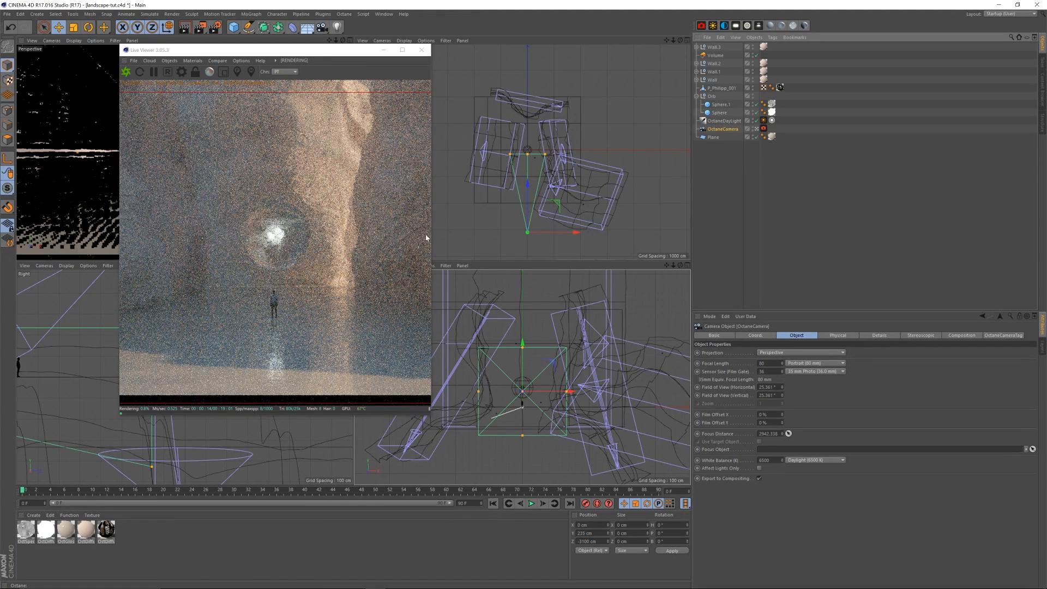
{"action": "left_click", "coordinate": [766, 334]}
{"action": "left_click", "coordinate": [836, 359]}
{"action": "left_click", "coordinate": [835, 359]}
{"action": "left_click", "coordinate": [836, 359]}
{"action": "left_click", "coordinate": [836, 360]}
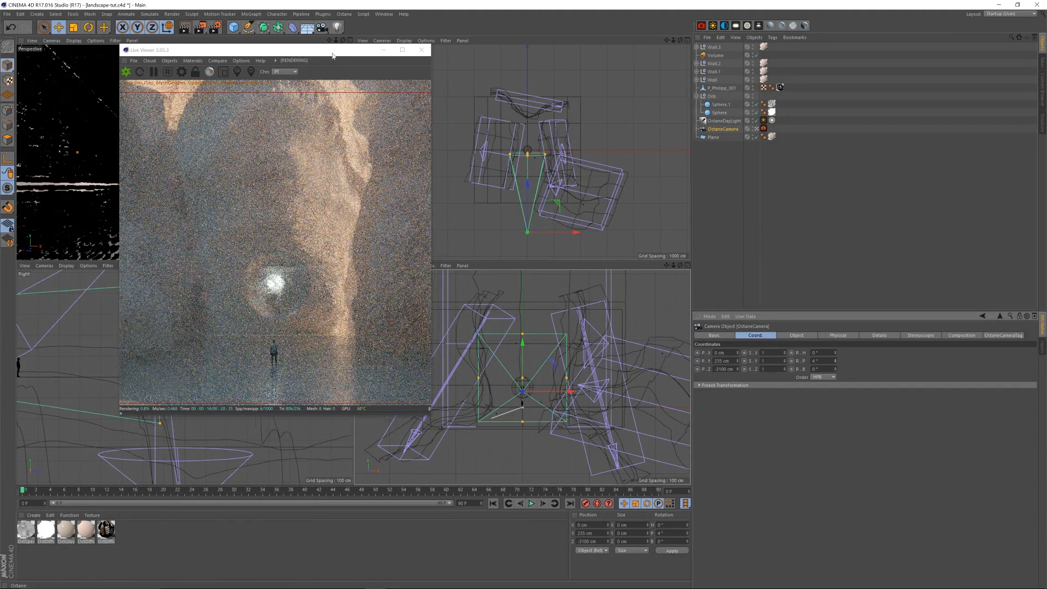
{"action": "left_click_drag", "start_coordinate": [332, 55], "coordinate": [342, 57]}
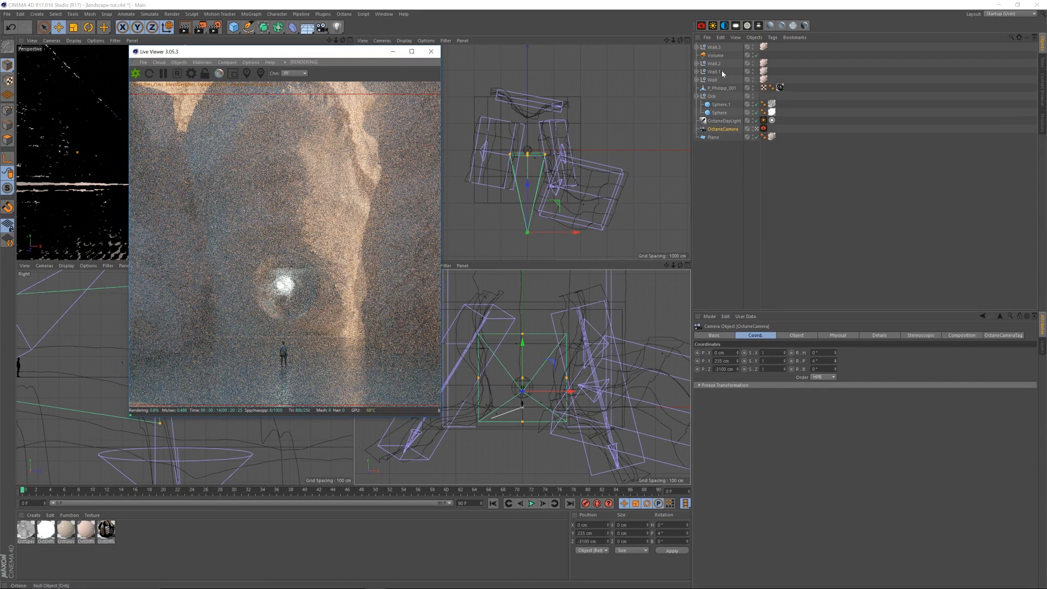
Step: Reposition Wall.3 in the top view to about X 2288 cm and Z -546 cm while checking its shadow
{"action": "left_click", "coordinate": [713, 48]}
{"action": "left_click_drag", "start_coordinate": [588, 166], "coordinate": [587, 152]}
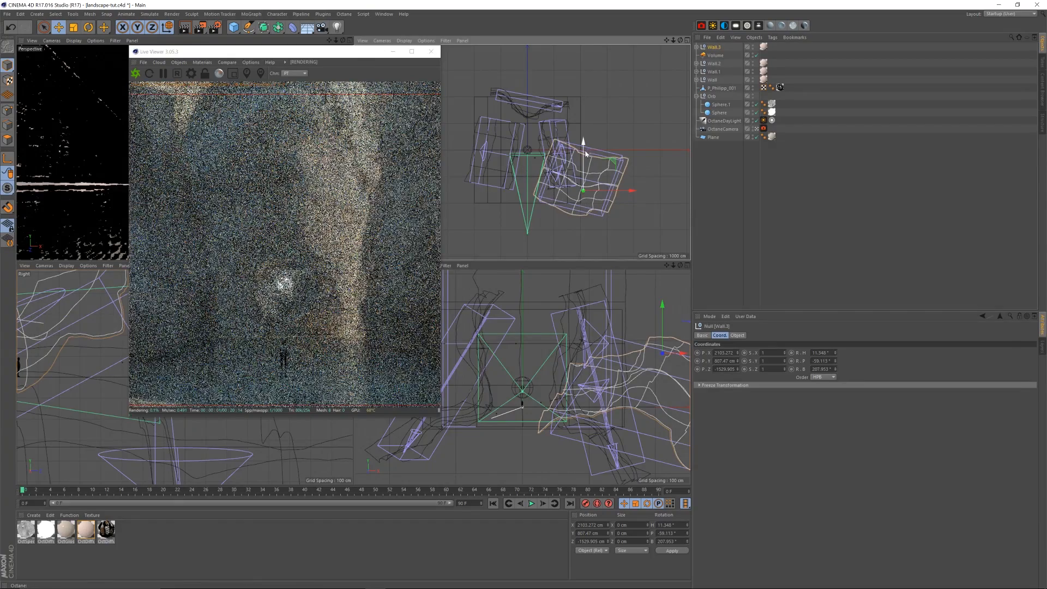
{"action": "left_click_drag", "start_coordinate": [583, 150], "coordinate": [583, 161]}
{"action": "left_click_drag", "start_coordinate": [623, 202], "coordinate": [636, 202]}
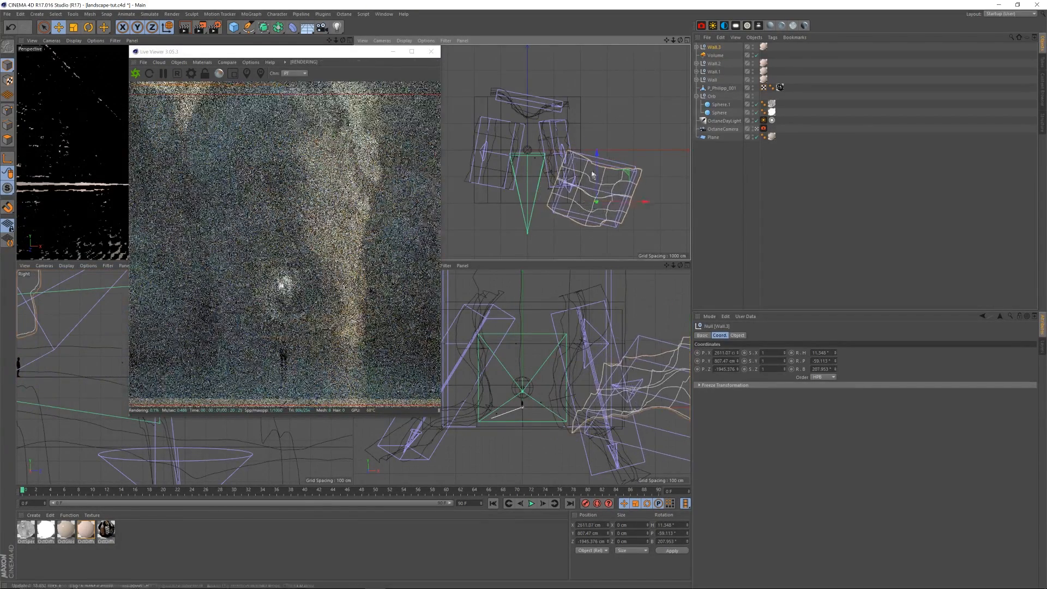
{"action": "left_click_drag", "start_coordinate": [598, 171], "coordinate": [598, 155]}
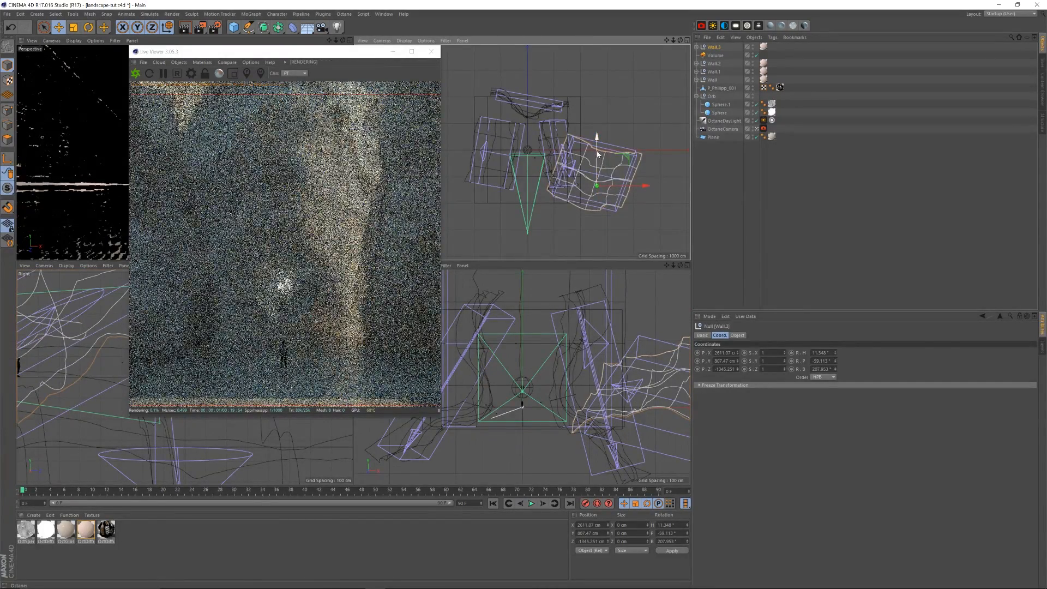
{"action": "left_click_drag", "start_coordinate": [596, 151], "coordinate": [595, 140]}
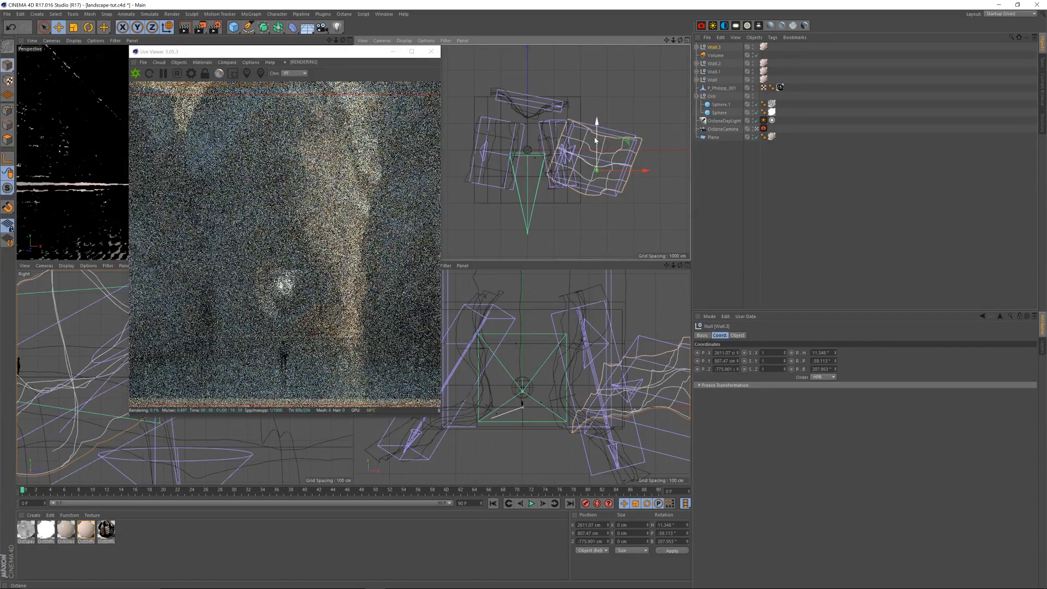
{"action": "left_click_drag", "start_coordinate": [596, 141], "coordinate": [597, 153]}
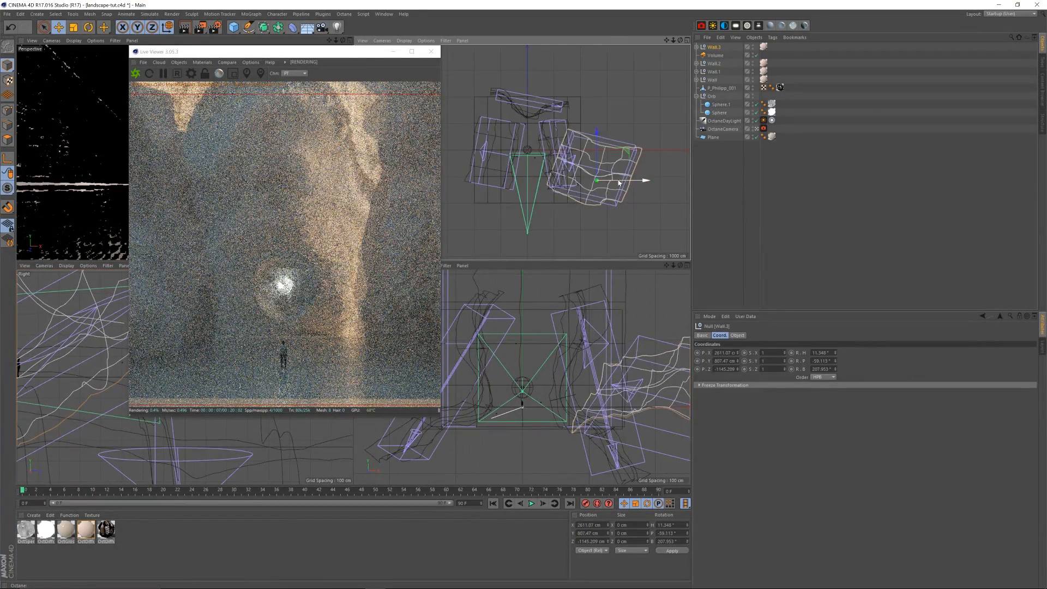
{"action": "left_click_drag", "start_coordinate": [621, 155], "coordinate": [616, 163]}
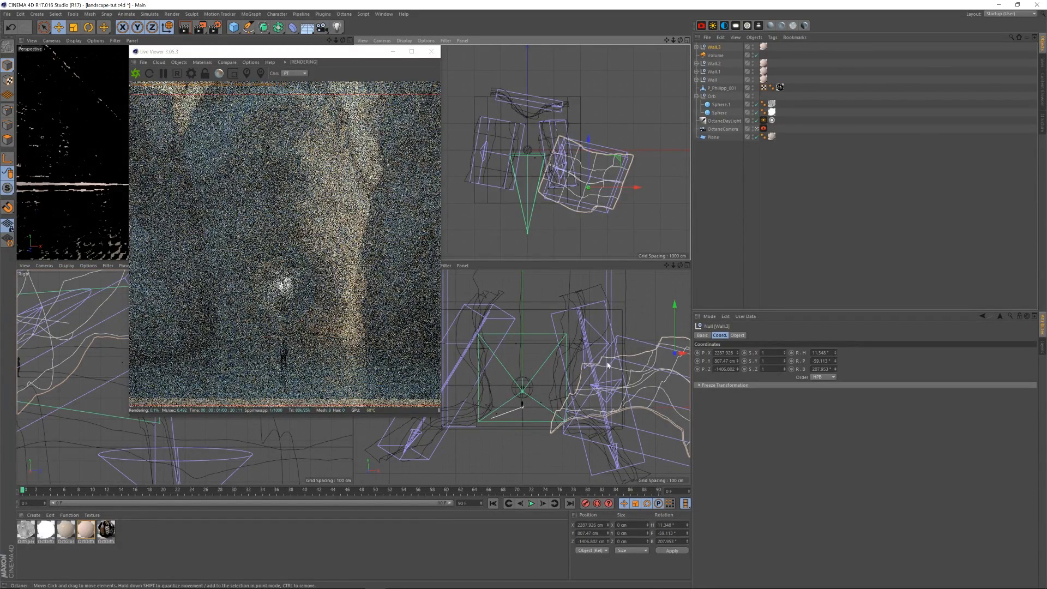
{"action": "left_click_drag", "start_coordinate": [589, 146], "coordinate": [587, 125]}
Step: Rotate Wall.3 to about H -36° and B 150°, and move it to about X 1747 cm and Y 1176 cm
{"action": "key", "text": "r"}
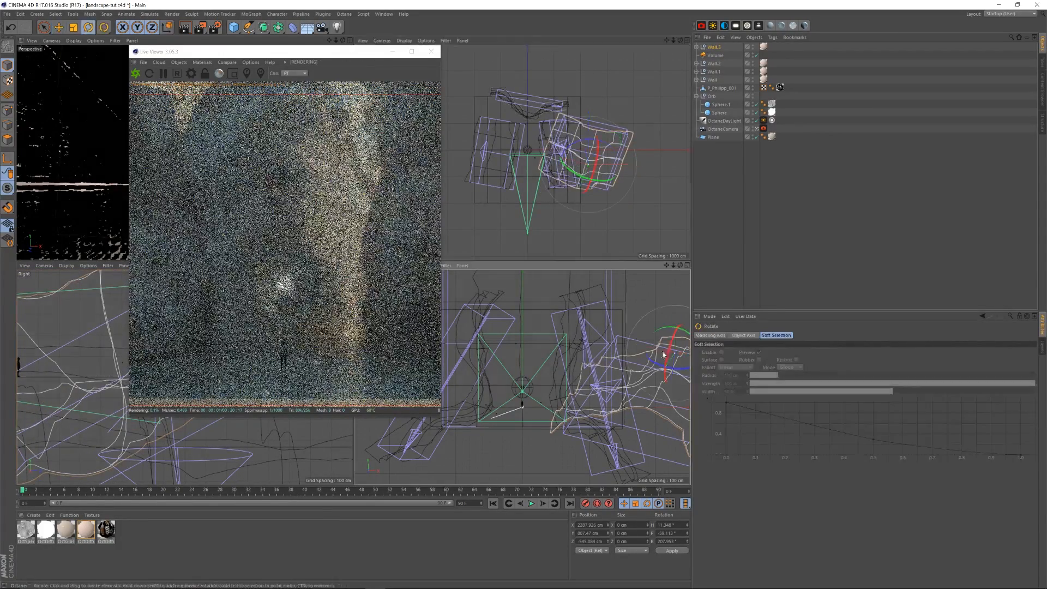
{"action": "left_click_drag", "start_coordinate": [669, 332], "coordinate": [649, 328]}
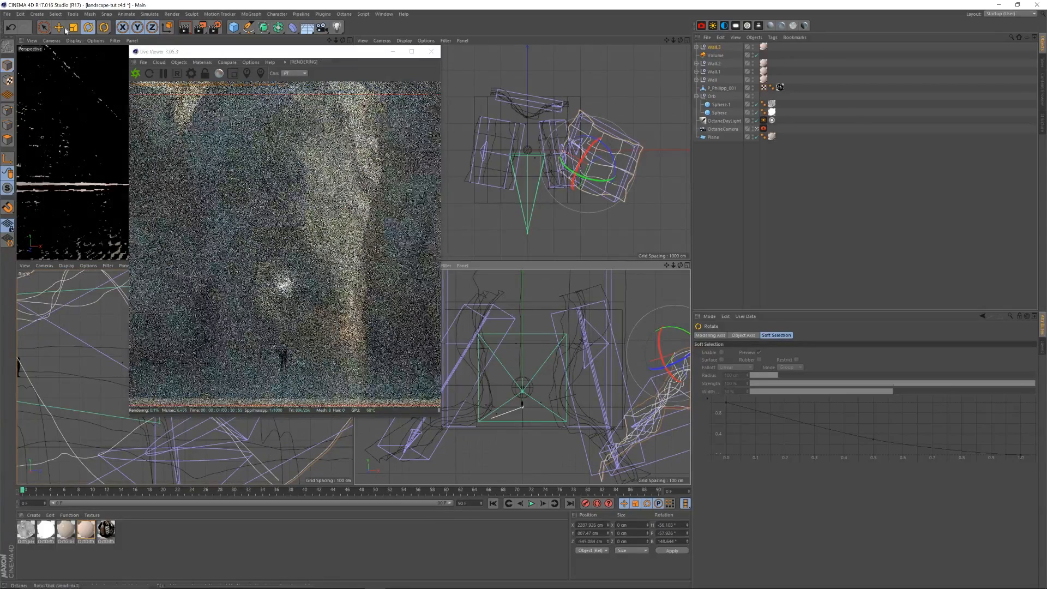
{"action": "left_click", "coordinate": [59, 27]}
{"action": "left_click_drag", "start_coordinate": [680, 353], "coordinate": [649, 335]}
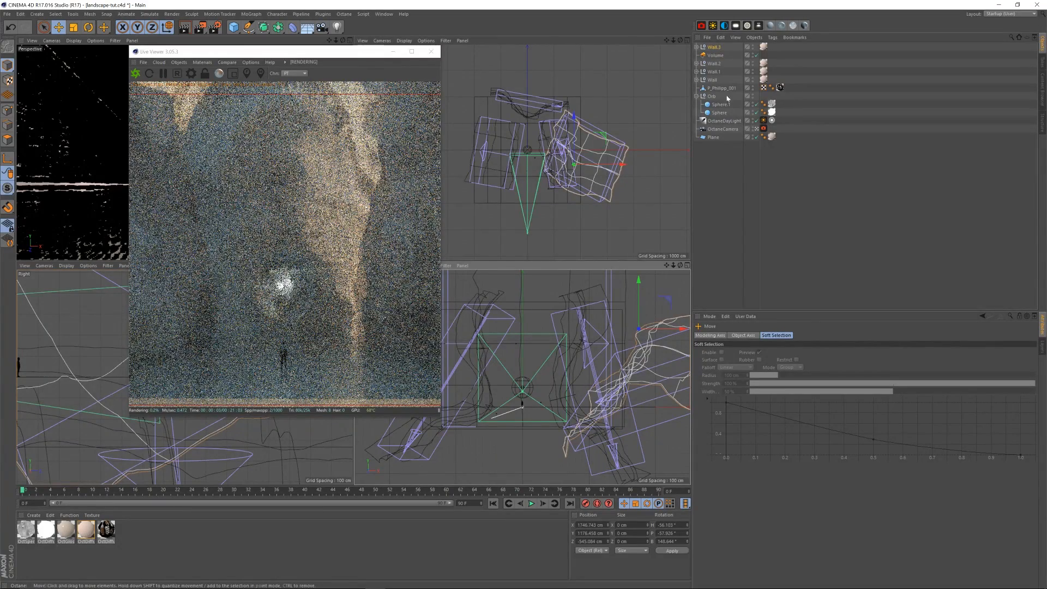
Step: Hide Wall.3 in both the viewport and the render
{"action": "left_click", "coordinate": [749, 48]}
{"action": "left_click", "coordinate": [753, 50]}
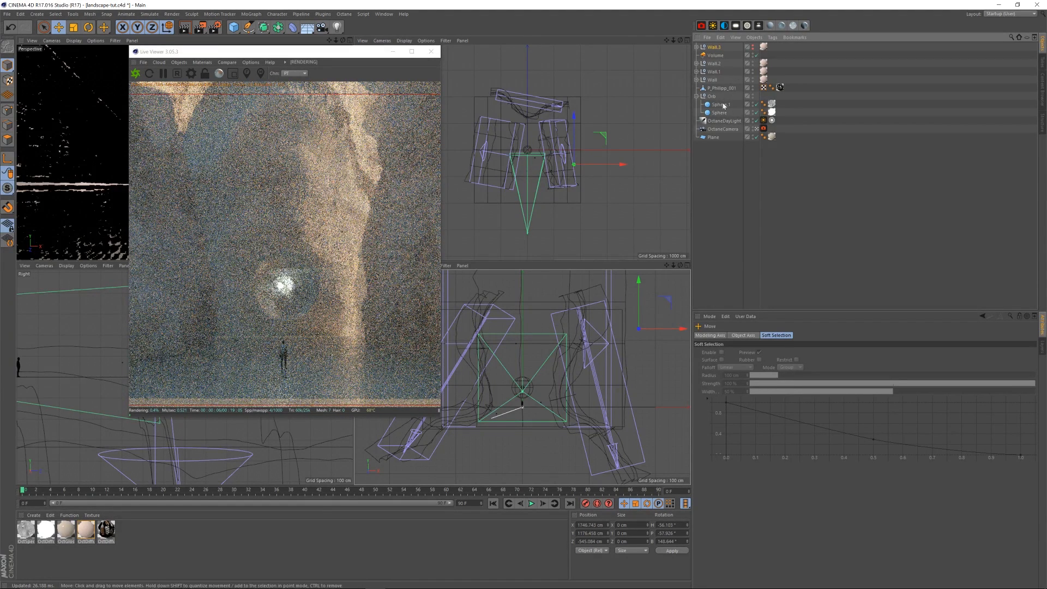
Step: Set the first and third size values of the Landscape object inside Wall.1 to 3000 cm
{"action": "left_click", "coordinate": [712, 81]}
{"action": "left_click", "coordinate": [716, 72]}
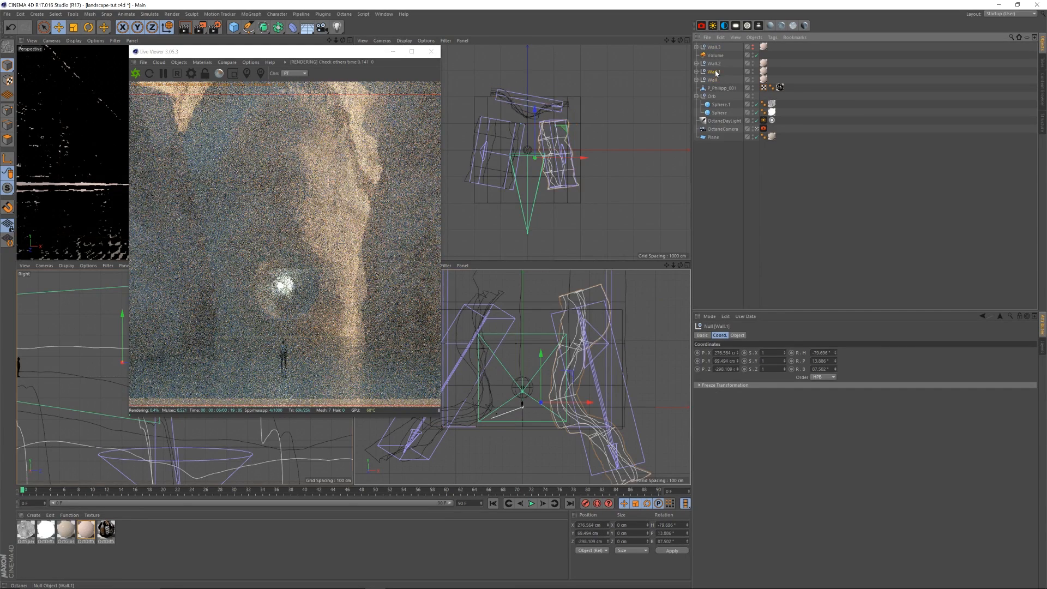
{"action": "left_click", "coordinate": [696, 72]}
{"action": "left_click", "coordinate": [723, 87]}
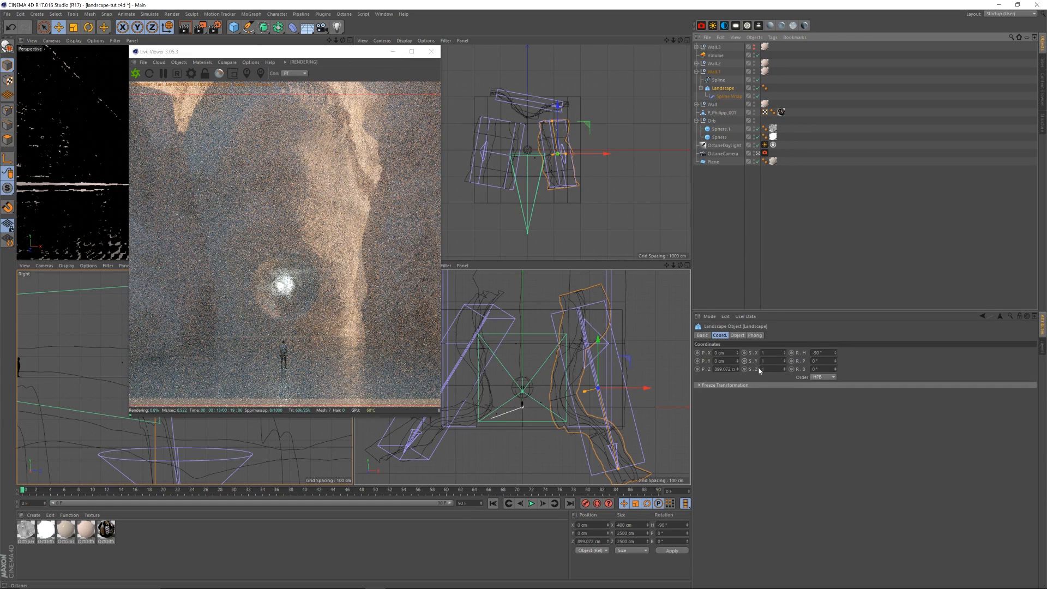
{"action": "left_click", "coordinate": [737, 335]}
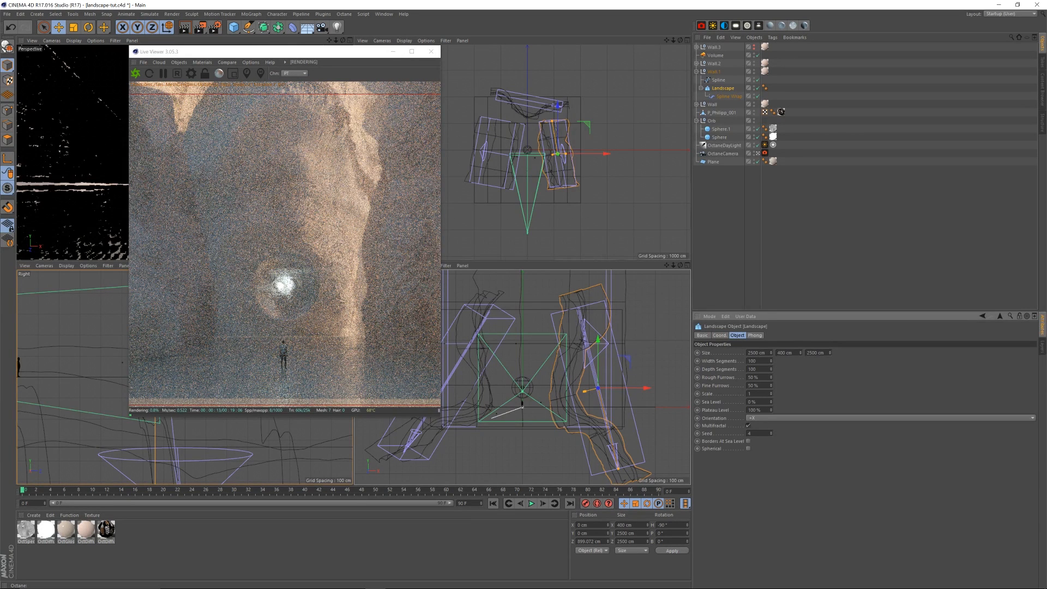
{"action": "left_click_drag", "start_coordinate": [812, 352], "coordinate": [782, 358]}
{"action": "type", "text": "30"}
{"action": "key", "text": "Return"}
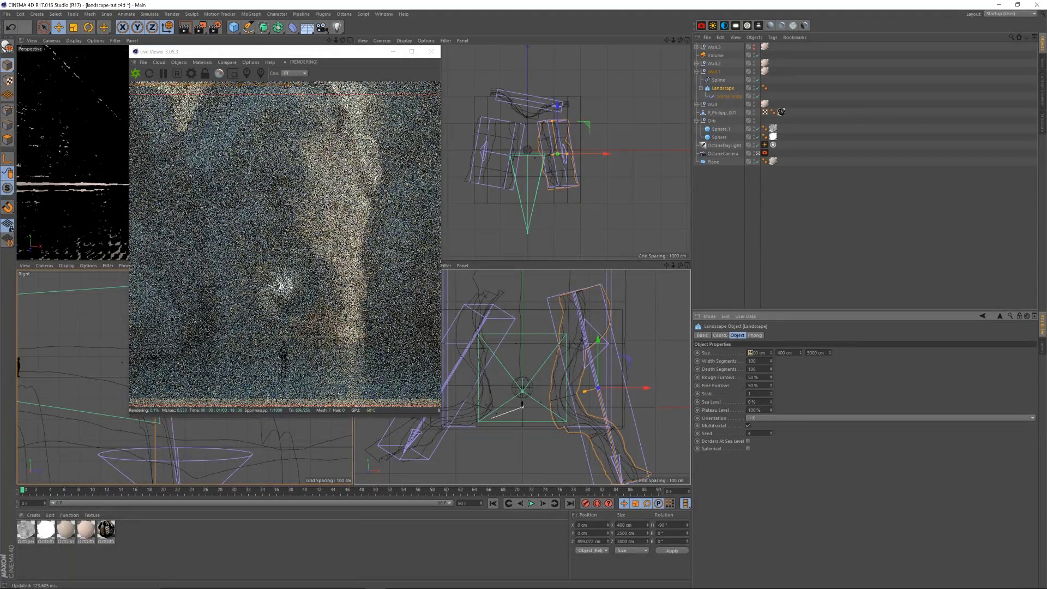
{"action": "type", "text": "30"}
{"action": "key", "text": "Return"}
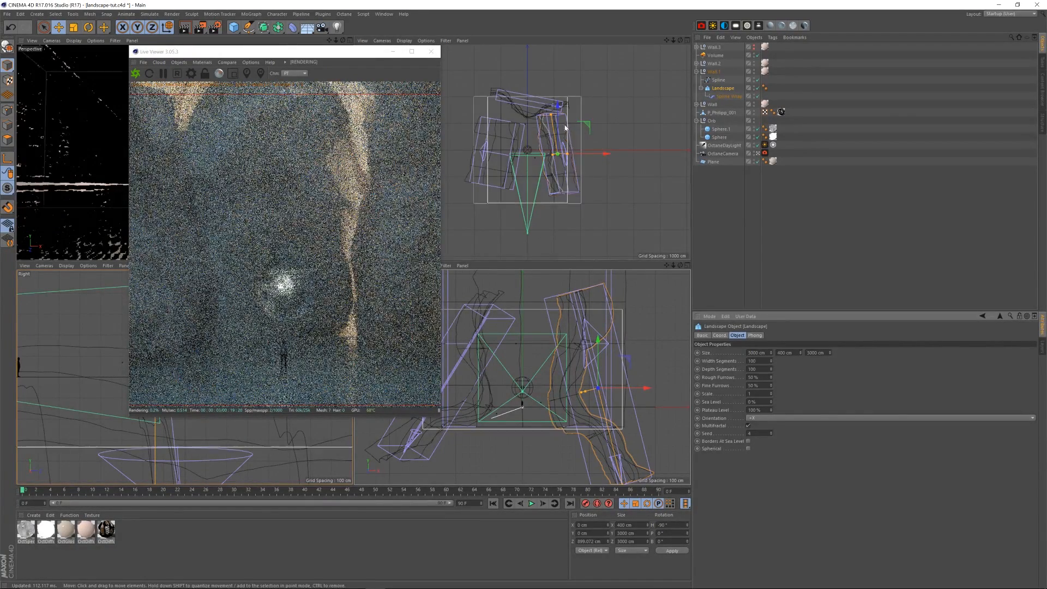
Step: Set the third size value of Wall.1's Landscape back to 2500 cm
{"action": "key", "text": "BackSpace"}
{"action": "type", "text": "25"}
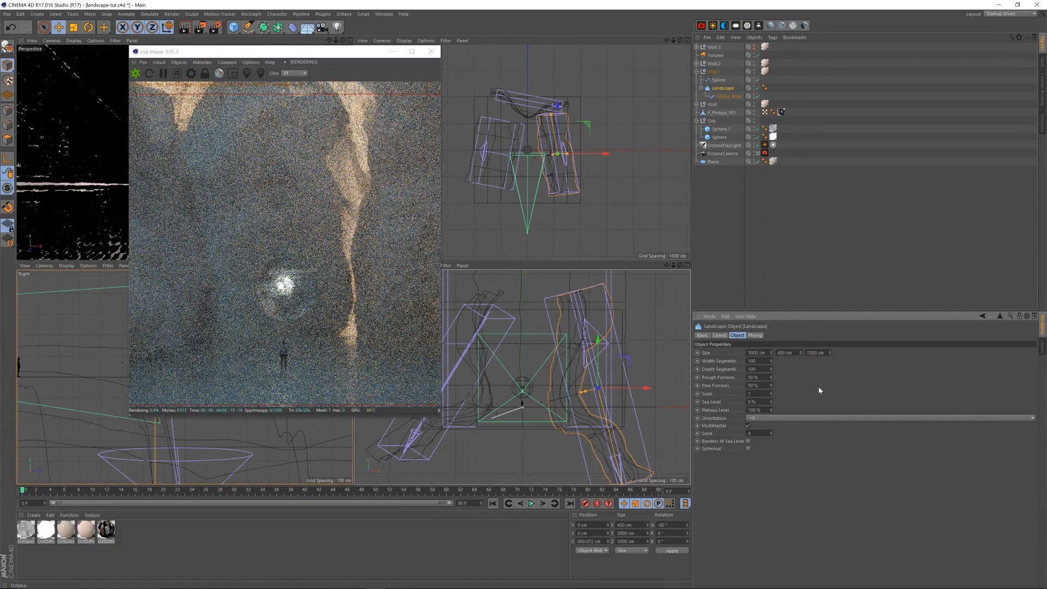
{"action": "key", "text": "Return"}
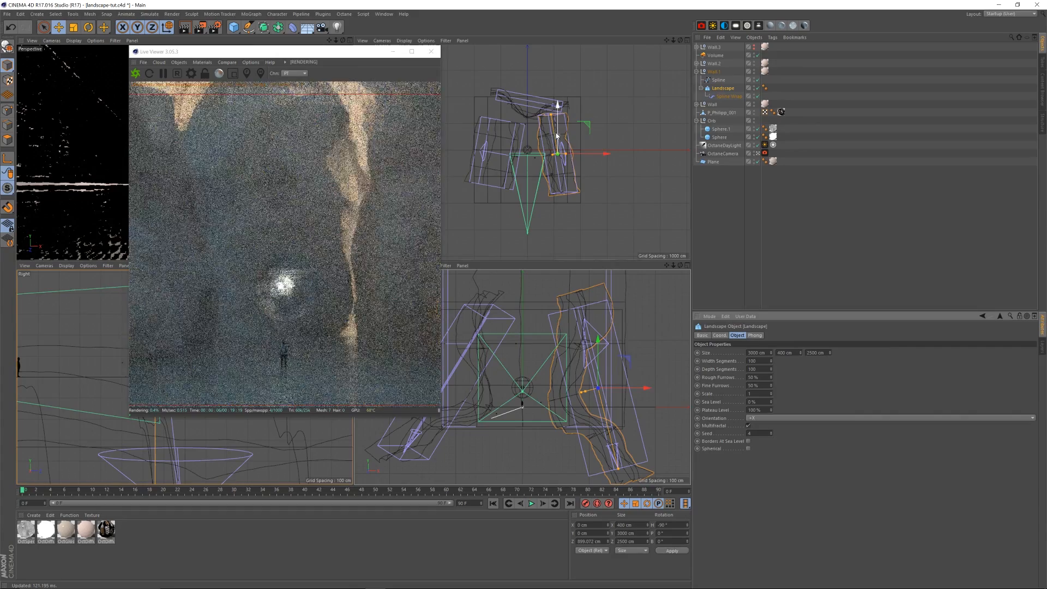
Step: Move the whole Wall.1 group to about X 353 cm and Z -437 cm, and collapse its hierarchy
{"action": "left_click_drag", "start_coordinate": [559, 124], "coordinate": [561, 128]}
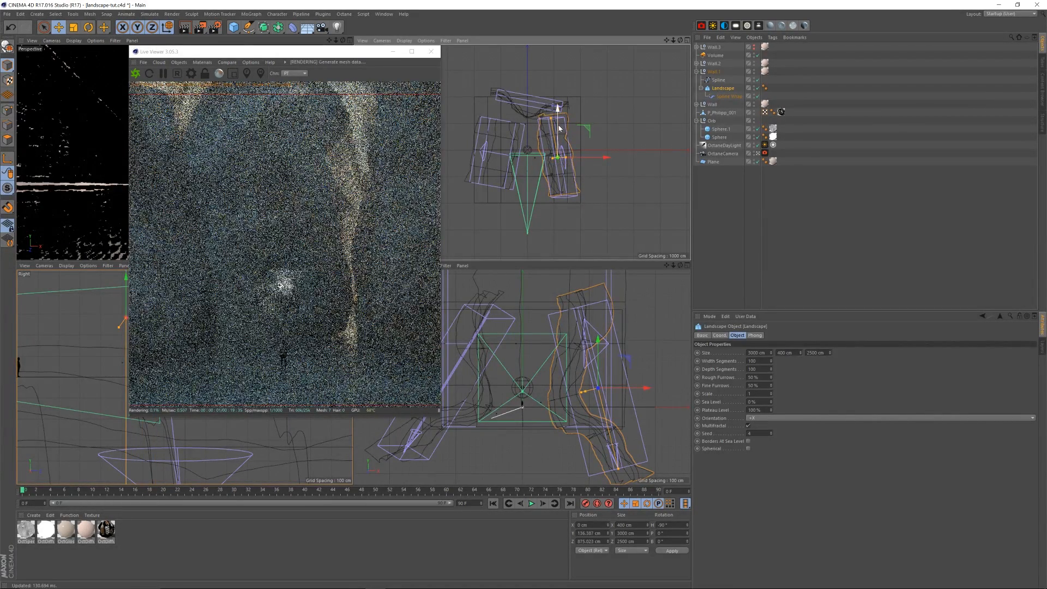
{"action": "left_click", "coordinate": [559, 127]}
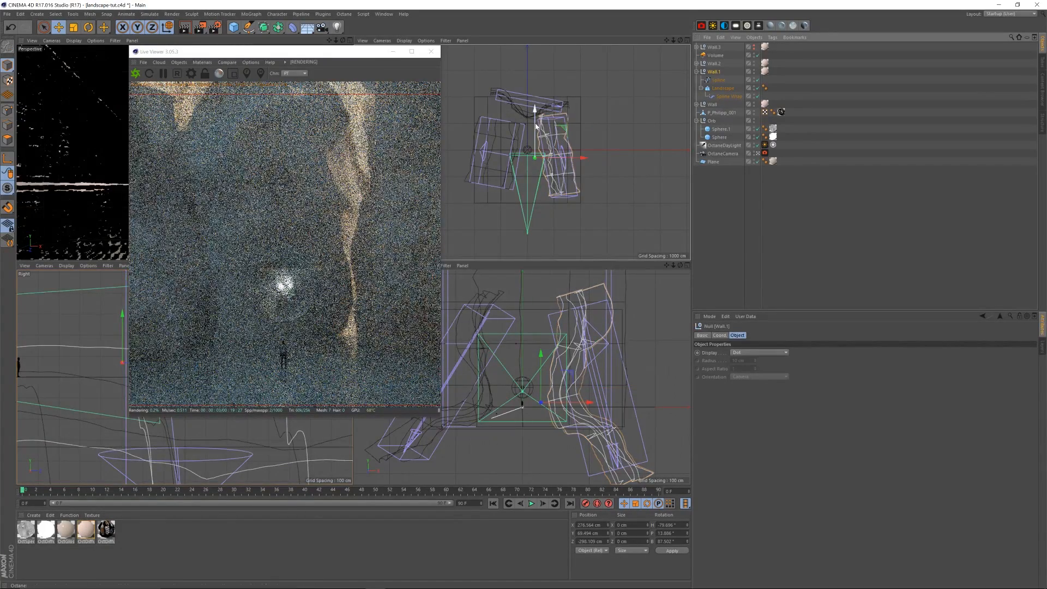
{"action": "left_click_drag", "start_coordinate": [536, 128], "coordinate": [535, 130]}
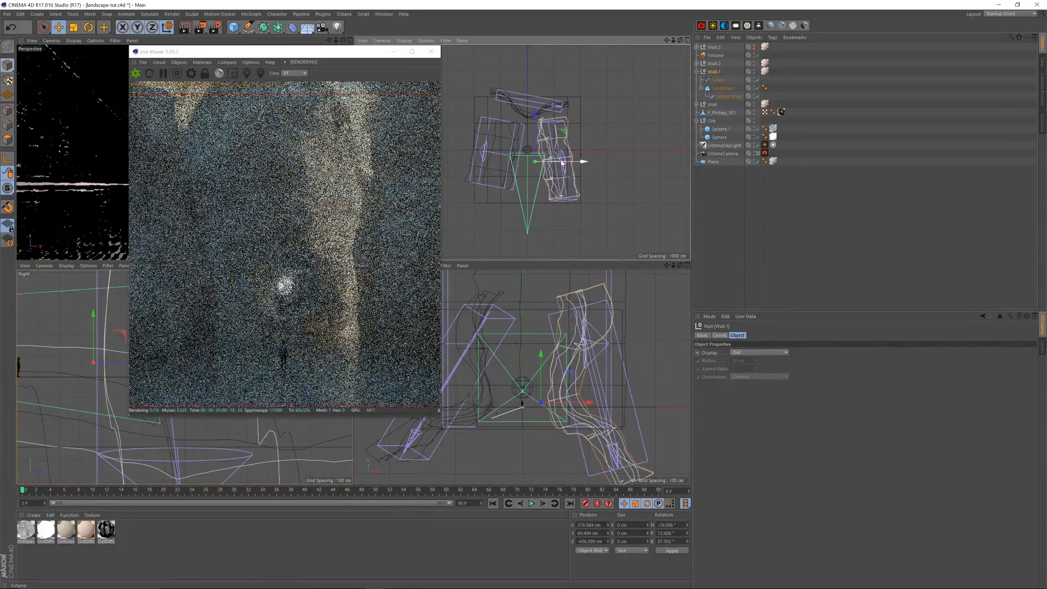
{"action": "left_click_drag", "start_coordinate": [563, 162], "coordinate": [565, 165]}
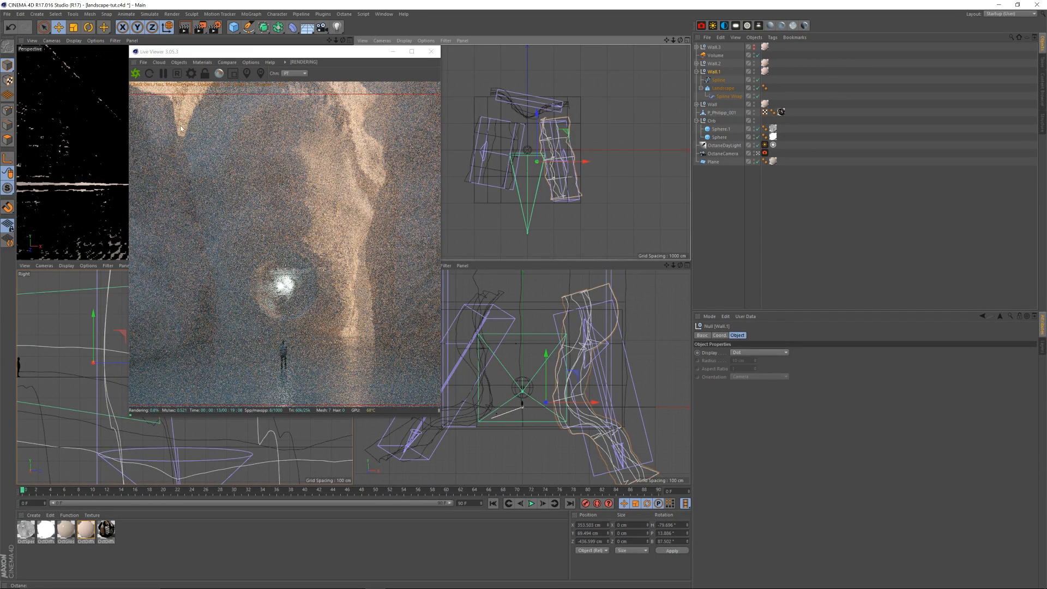
{"action": "left_click", "coordinate": [697, 72]}
Step: Move Wall.2 along the depth axis to about Z -160 cm
{"action": "left_click", "coordinate": [714, 63]}
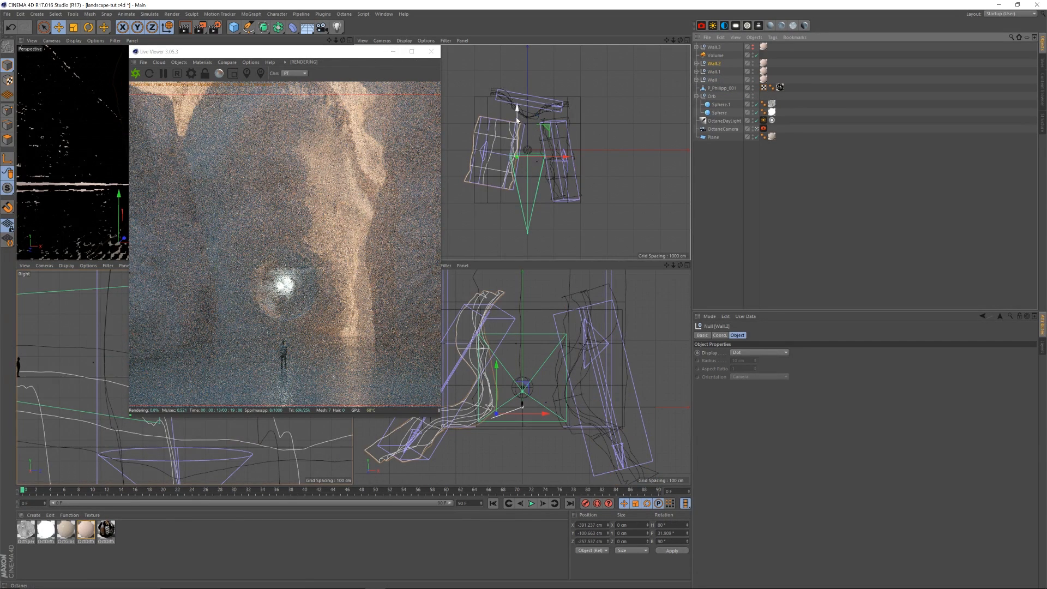
{"action": "left_click_drag", "start_coordinate": [518, 117], "coordinate": [517, 111]}
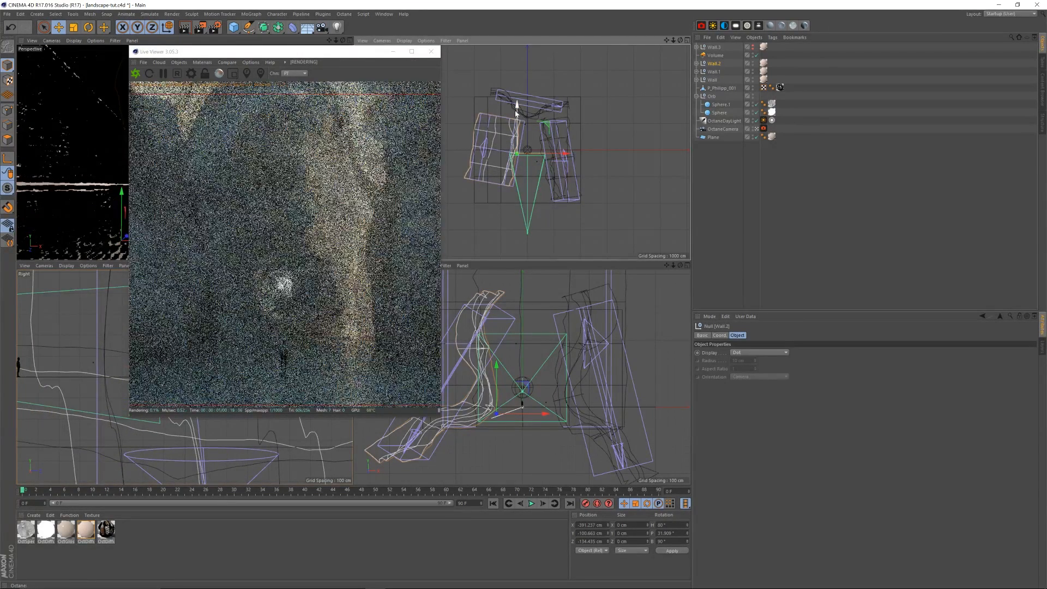
{"action": "left_click_drag", "start_coordinate": [518, 114], "coordinate": [529, 124]}
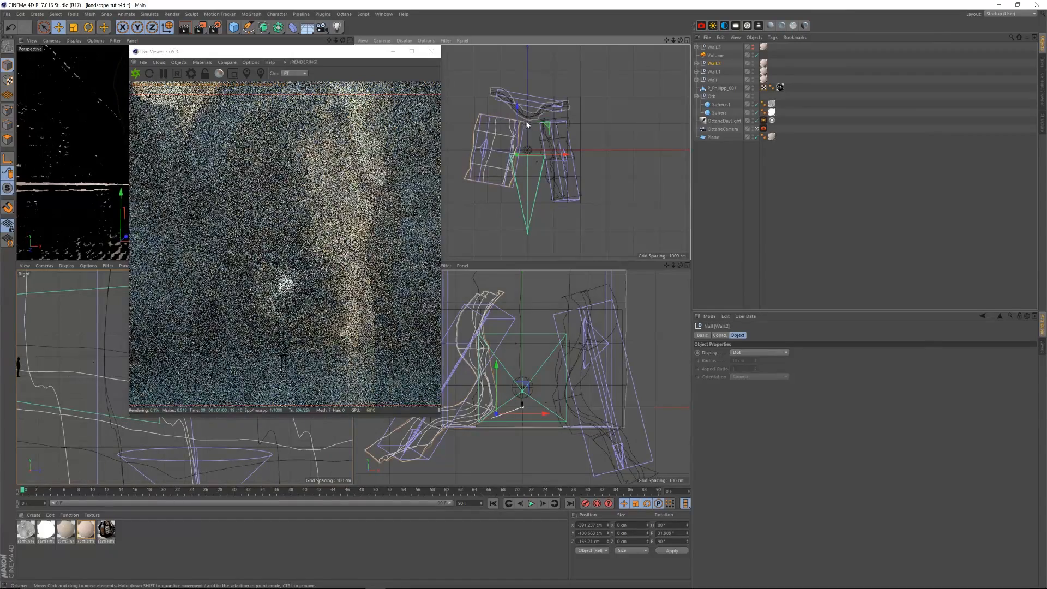
Step: Lower the pitch rotation of the Octane daylight stepwise to -30°
{"action": "left_click", "coordinate": [763, 120]}
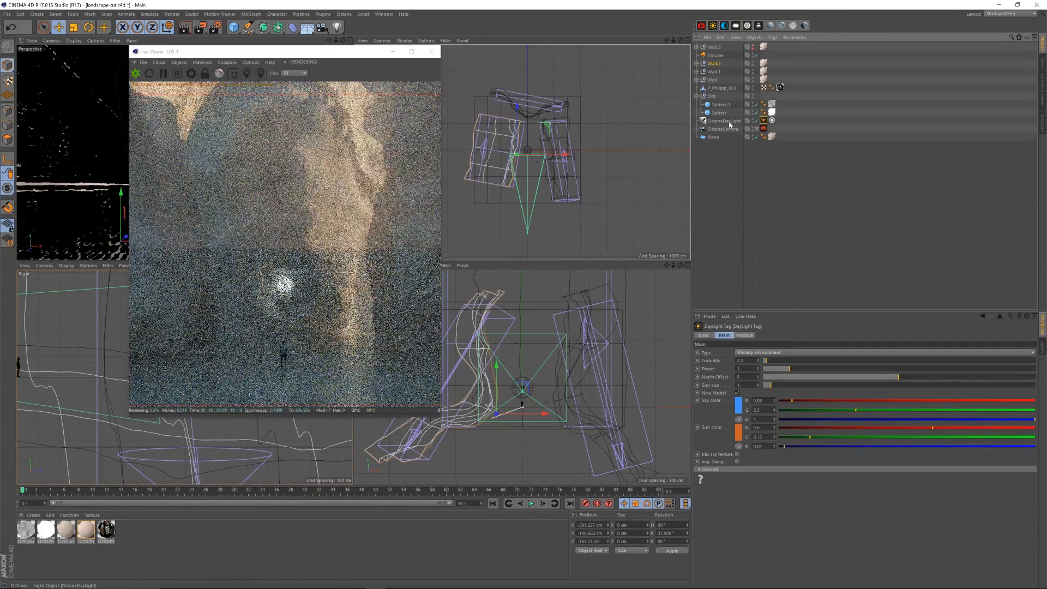
{"action": "left_click", "coordinate": [728, 121]}
{"action": "left_click", "coordinate": [740, 336]}
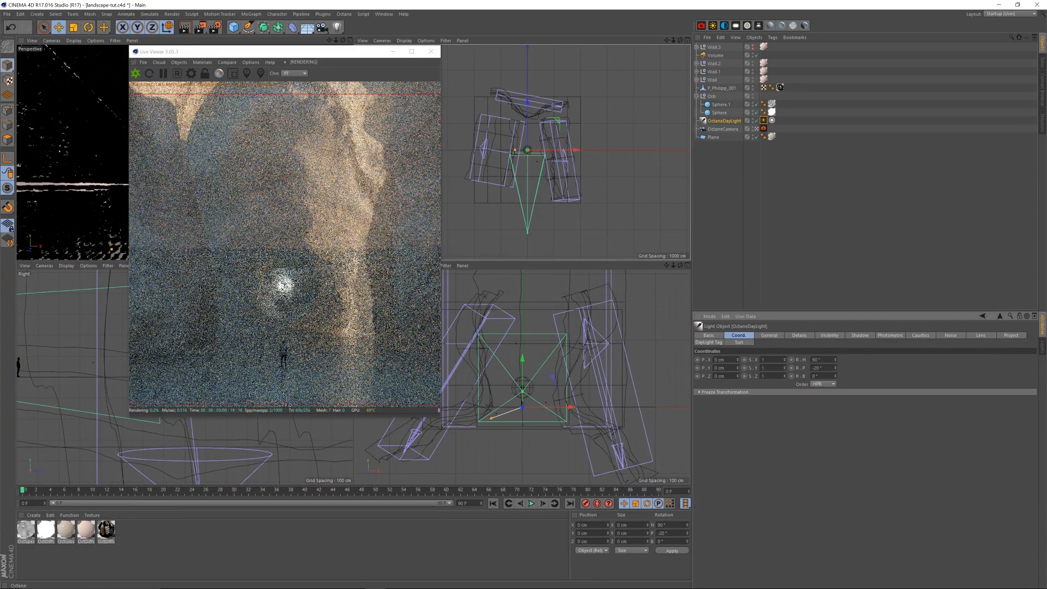
{"action": "double_click", "coordinate": [836, 369]}
{"action": "left_click", "coordinate": [836, 369]}
{"action": "left_click", "coordinate": [834, 370]}
{"action": "left_click", "coordinate": [835, 370]}
{"action": "left_click", "coordinate": [835, 370]}
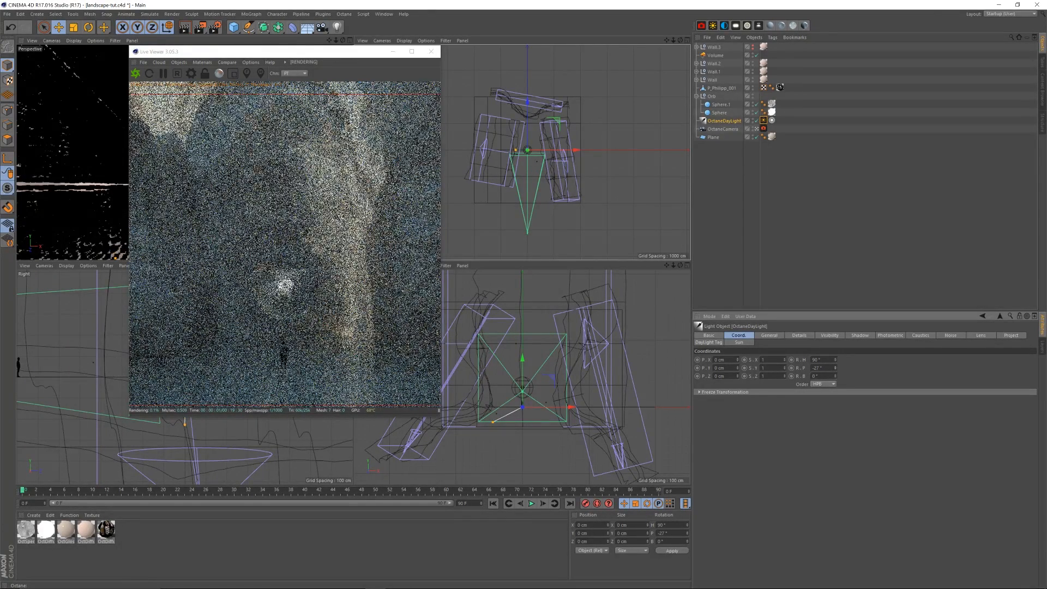
{"action": "left_click", "coordinate": [835, 370]}
{"action": "left_click", "coordinate": [835, 370]}
{"action": "left_click", "coordinate": [835, 369]}
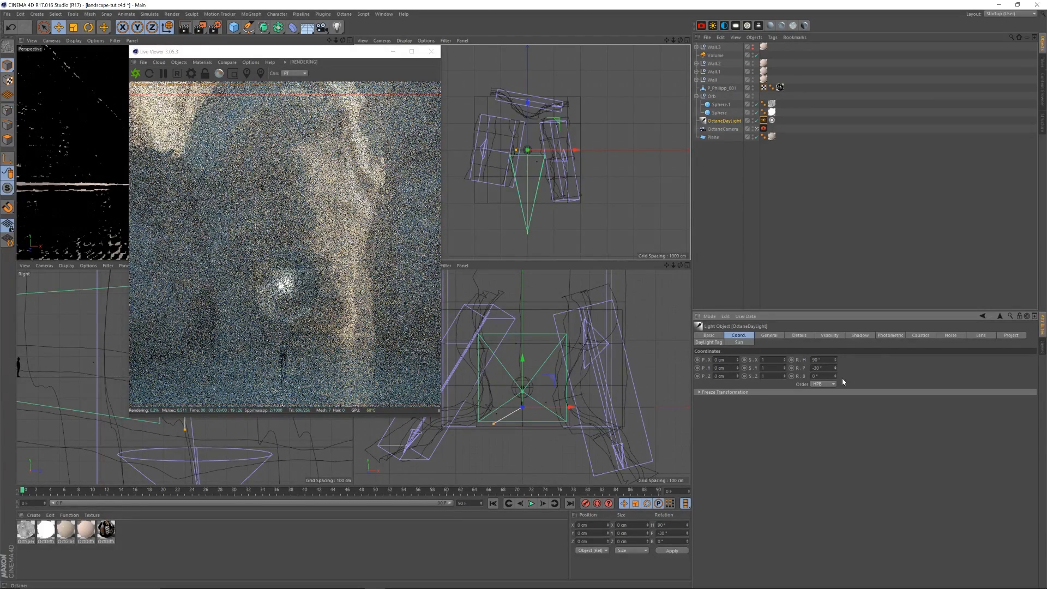
Step: Try a pitch rotation of 0° on the Octane daylight
{"action": "double_click", "coordinate": [818, 368]}
{"action": "type", "text": "0"}
{"action": "key", "text": "Return"}
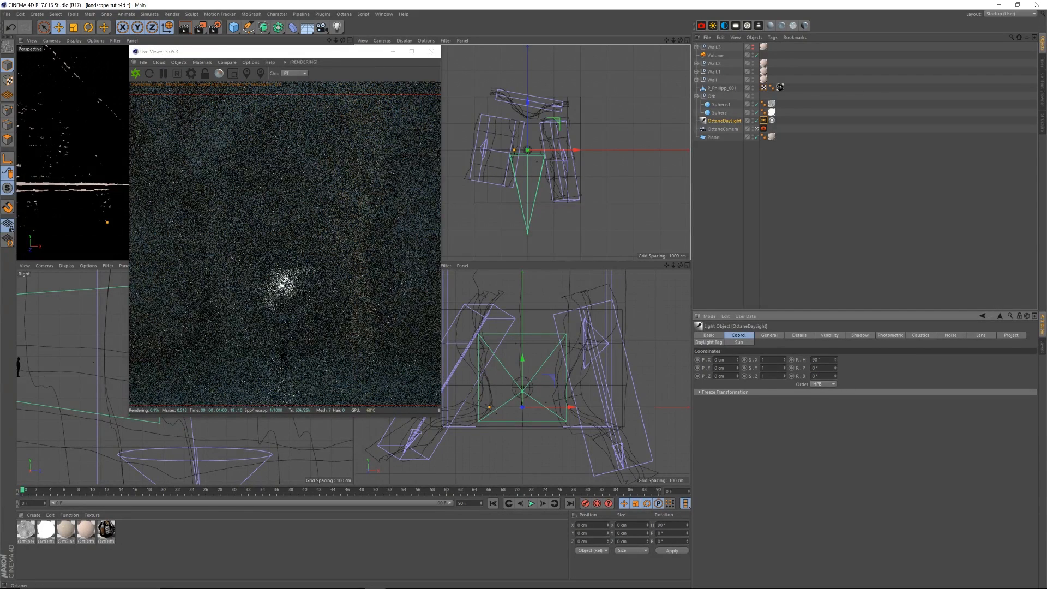
Step: Set the pitch rotation of the Octane daylight to -15° and shift the Live Viewer window slightly
{"action": "double_click", "coordinate": [815, 368]}
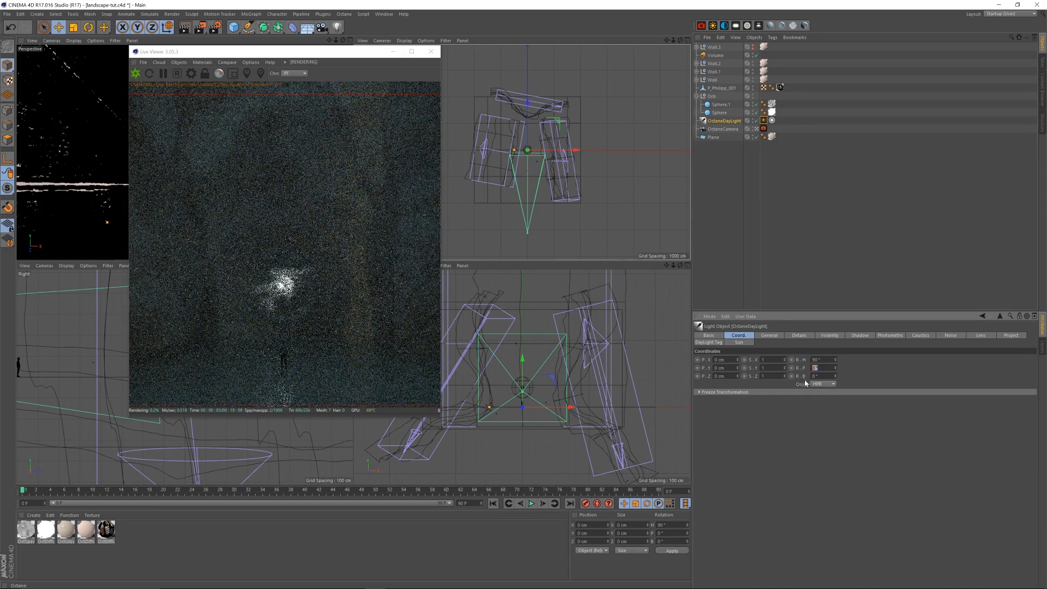
{"action": "key", "text": "BackSpace"}
{"action": "key", "text": "BackSpace"}
{"action": "key", "text": "BackSpace"}
{"action": "key", "text": "BackSpace"}
{"action": "type", "text": "-15"}
{"action": "key", "text": "Return"}
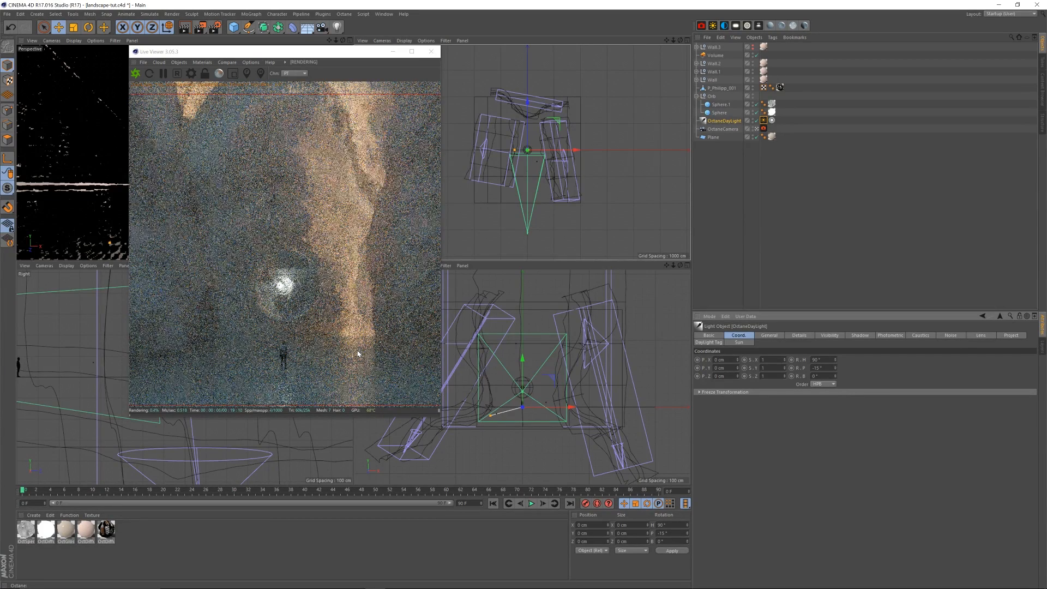
{"action": "left_click_drag", "start_coordinate": [332, 50], "coordinate": [345, 48]}
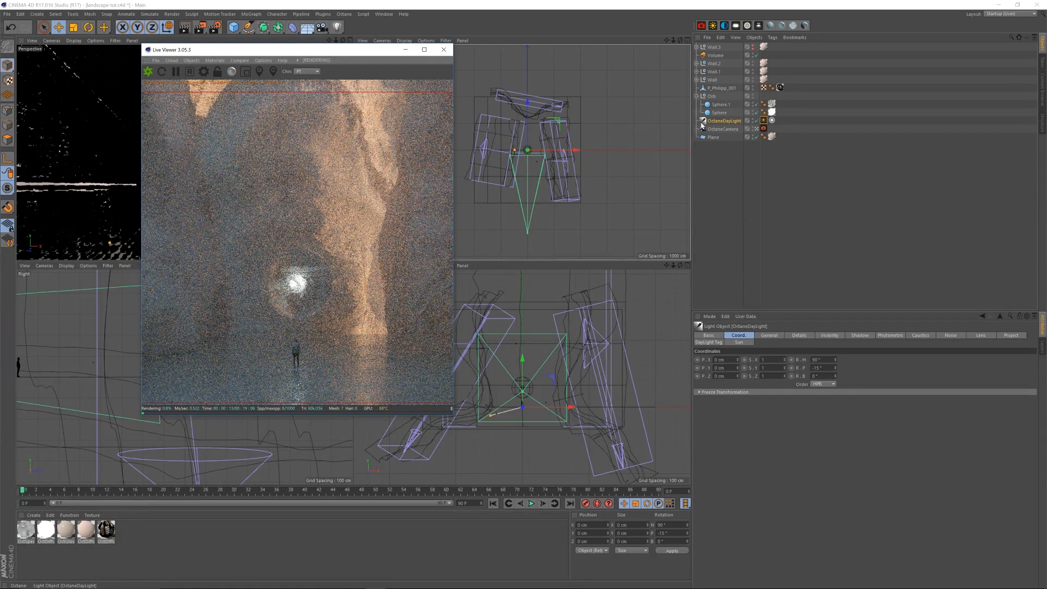
Step: Hide Wall.2 briefly and show it again to check which part of the canyon it forms
{"action": "left_click", "coordinate": [715, 64]}
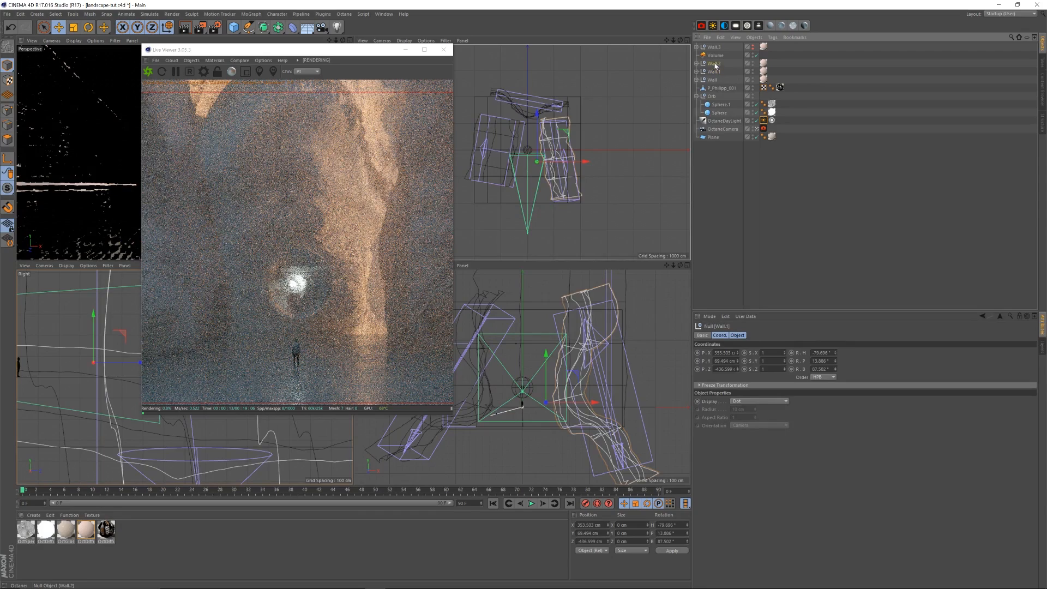
{"action": "left_click", "coordinate": [753, 63]}
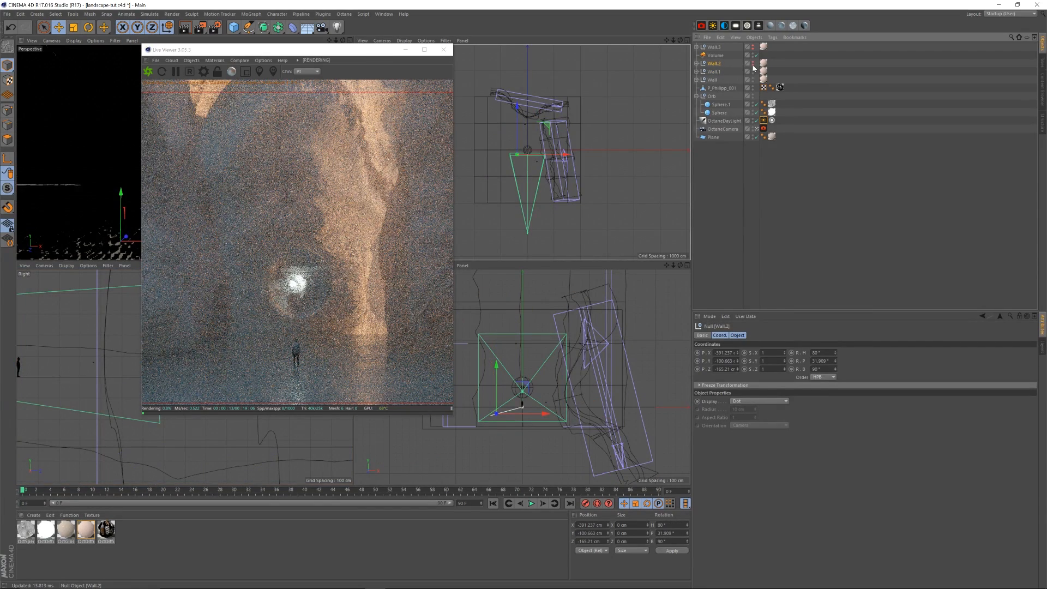
{"action": "left_click", "coordinate": [752, 64]}
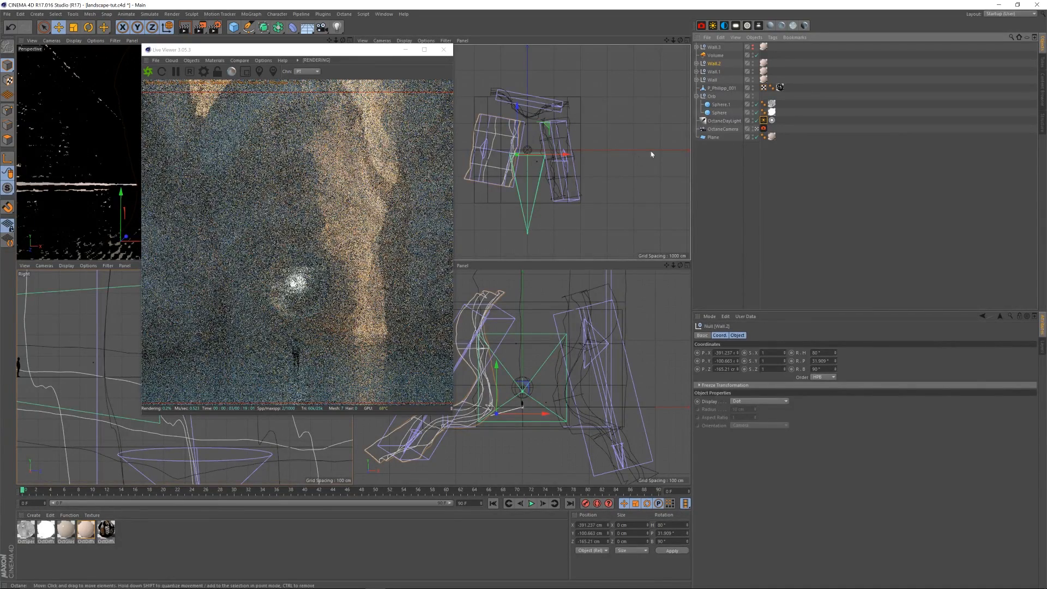
Step: Change the seed of the Landscape inside Wall.2 stepwise to 10
{"action": "key", "text": "r"}
{"action": "left_click", "coordinate": [714, 64]}
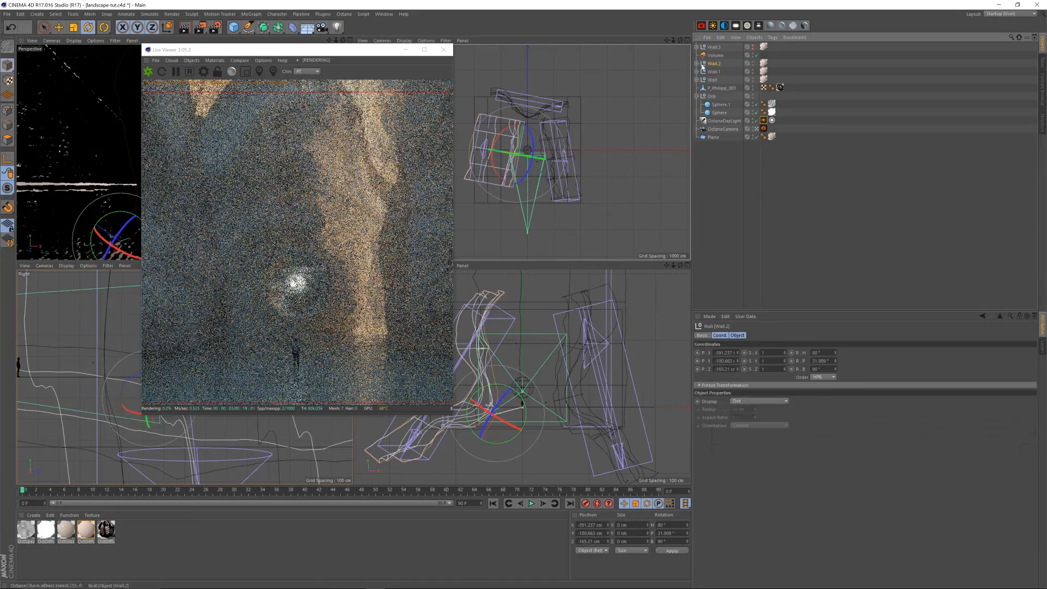
{"action": "left_click", "coordinate": [697, 63]}
{"action": "left_click", "coordinate": [723, 79]}
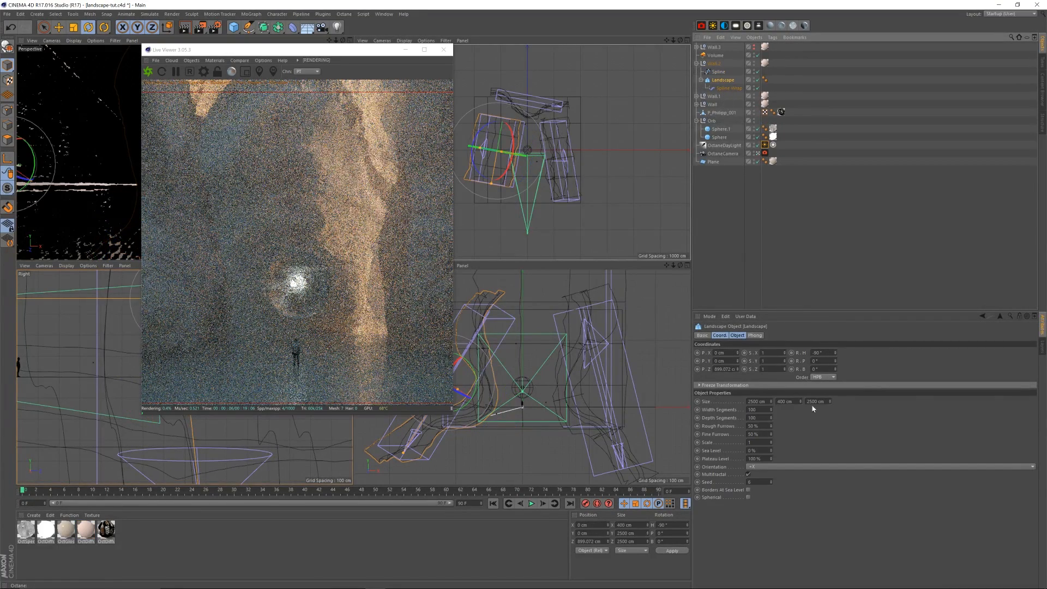
{"action": "key", "text": "e"}
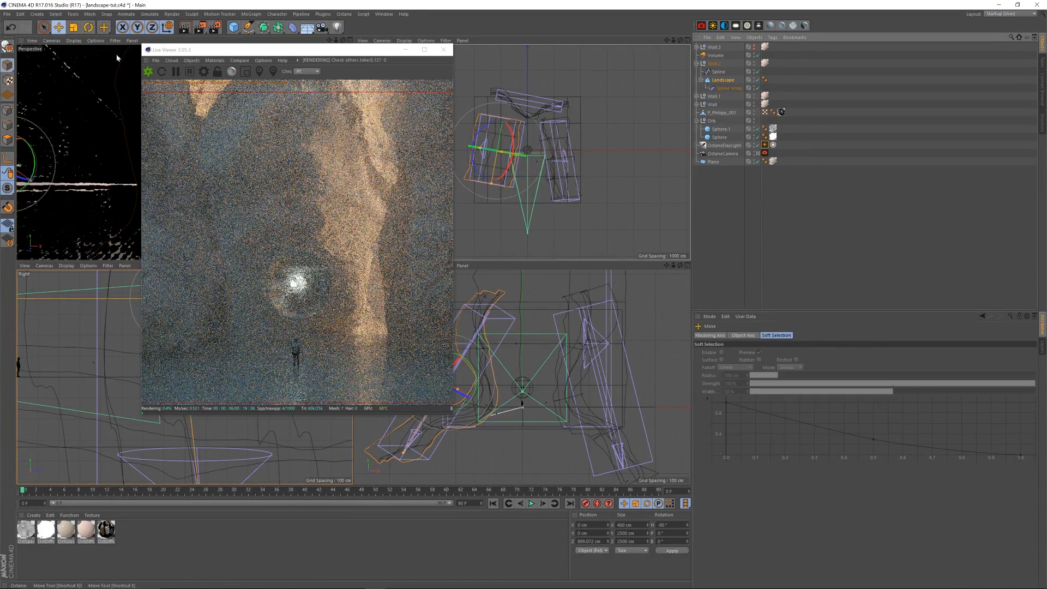
{"action": "left_click", "coordinate": [723, 80]}
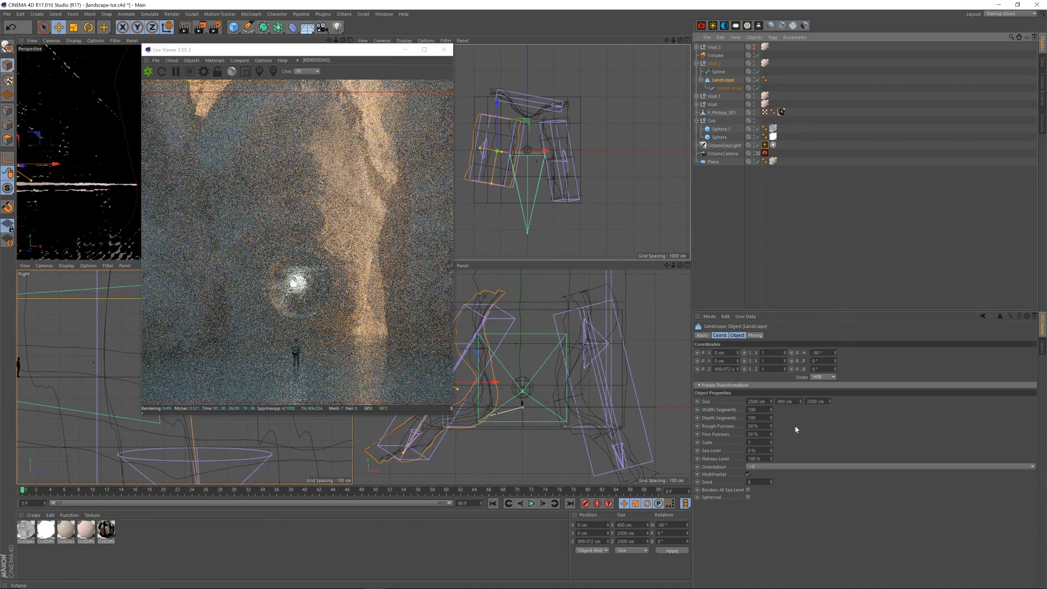
{"action": "left_click", "coordinate": [771, 481]}
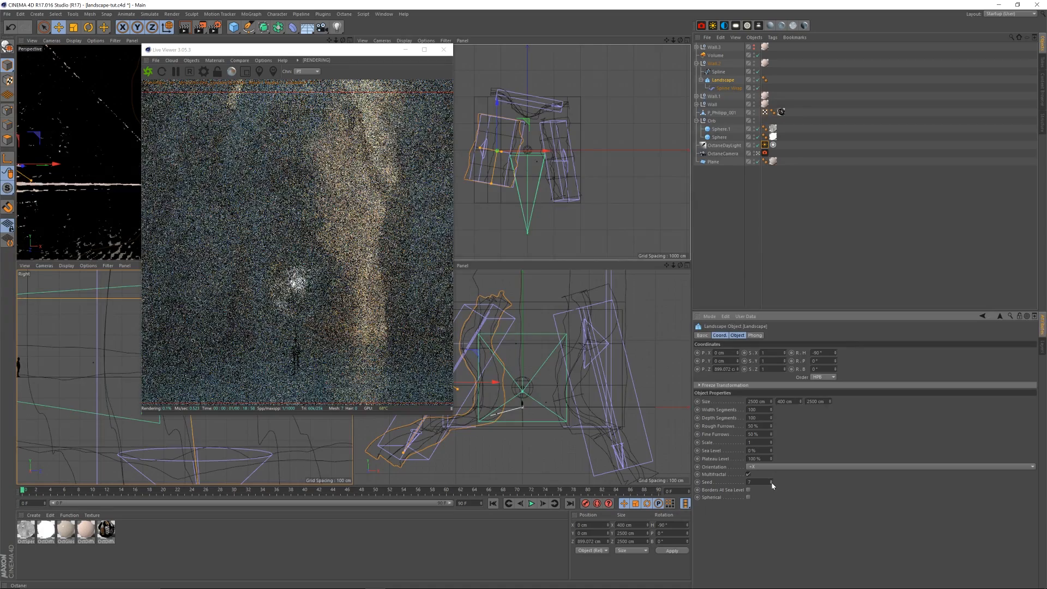
{"action": "left_click", "coordinate": [772, 481]}
{"action": "left_click", "coordinate": [772, 482]}
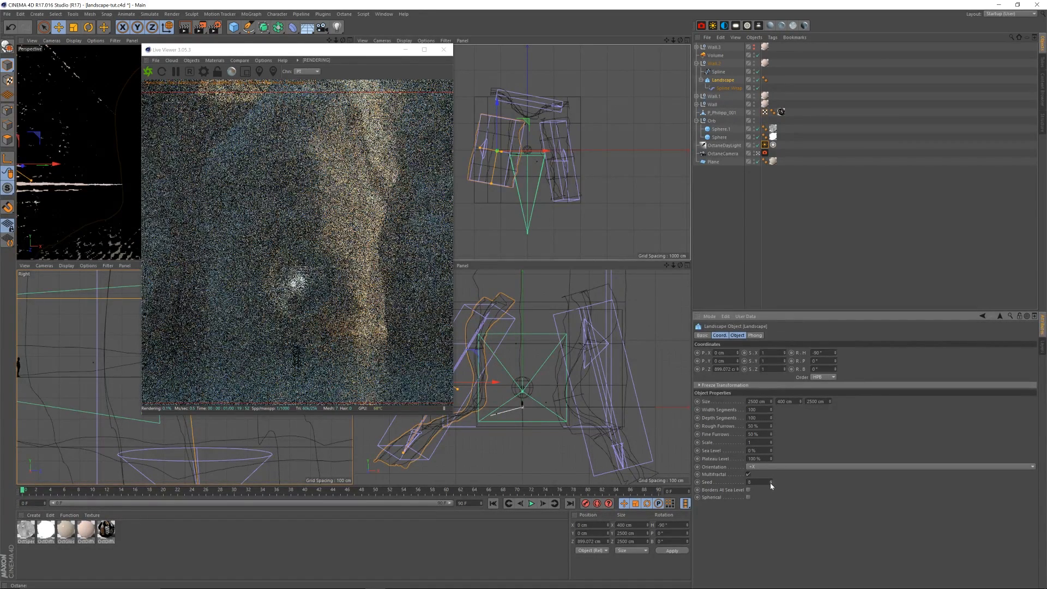
{"action": "left_click", "coordinate": [772, 482]}
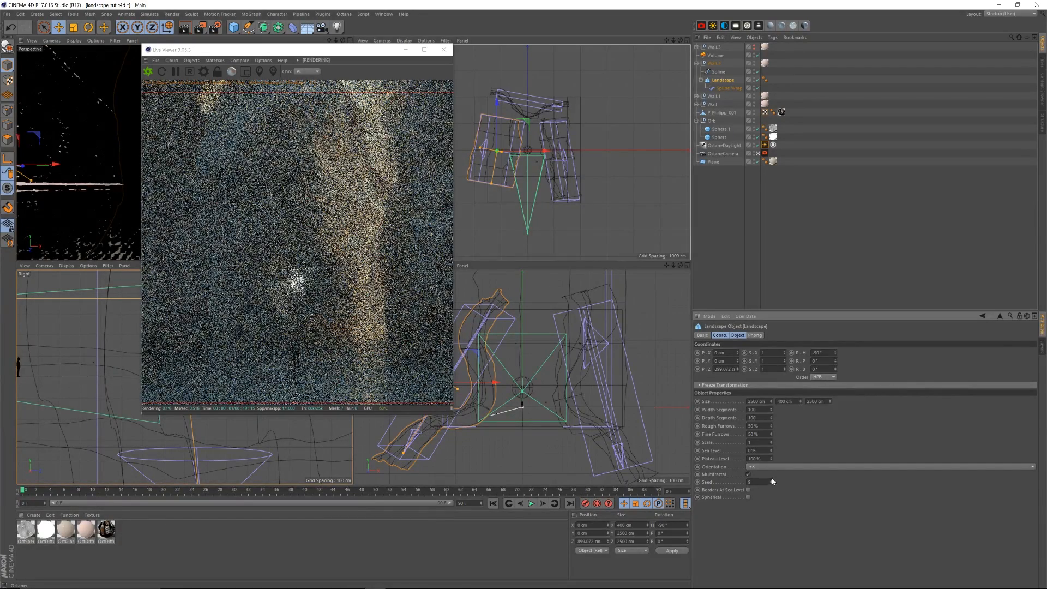
{"action": "left_click", "coordinate": [771, 480]}
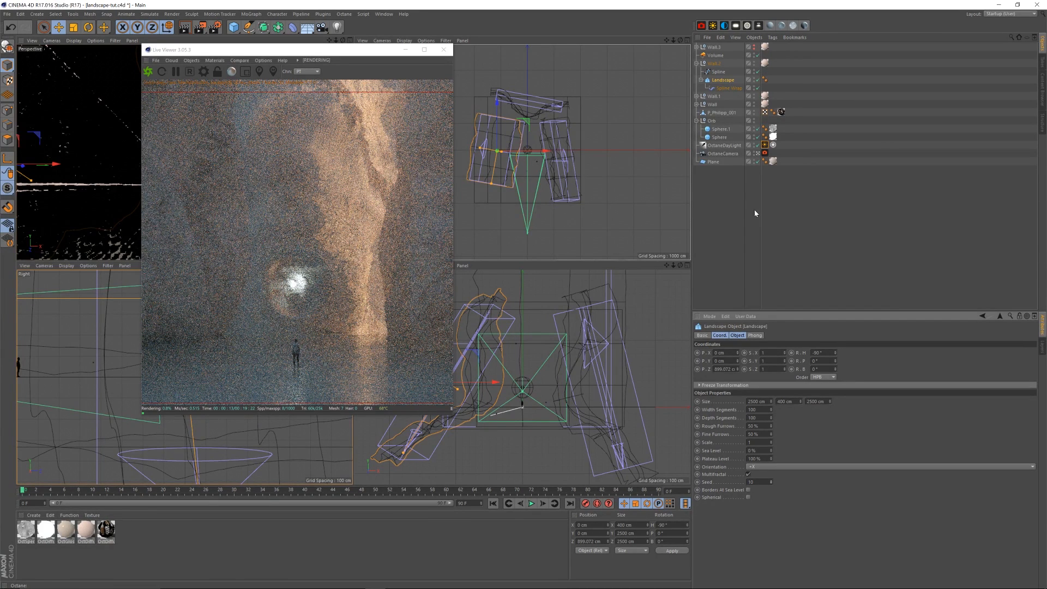
Step: Open the Octane render settings and place their window beside the Live Viewer
{"action": "left_click_drag", "start_coordinate": [355, 50], "coordinate": [366, 44]}
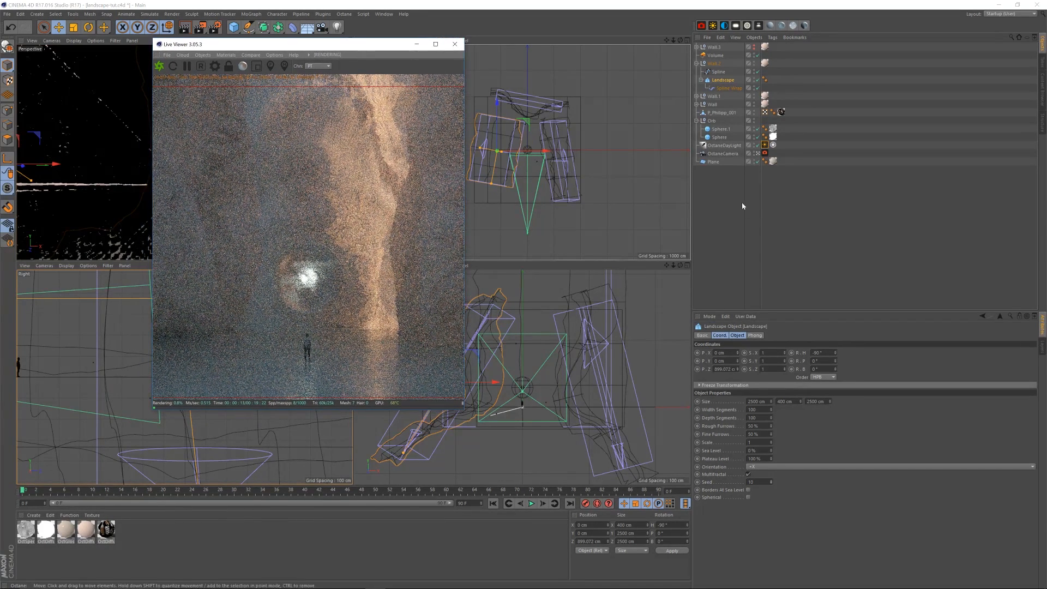
{"action": "left_click", "coordinate": [214, 66]}
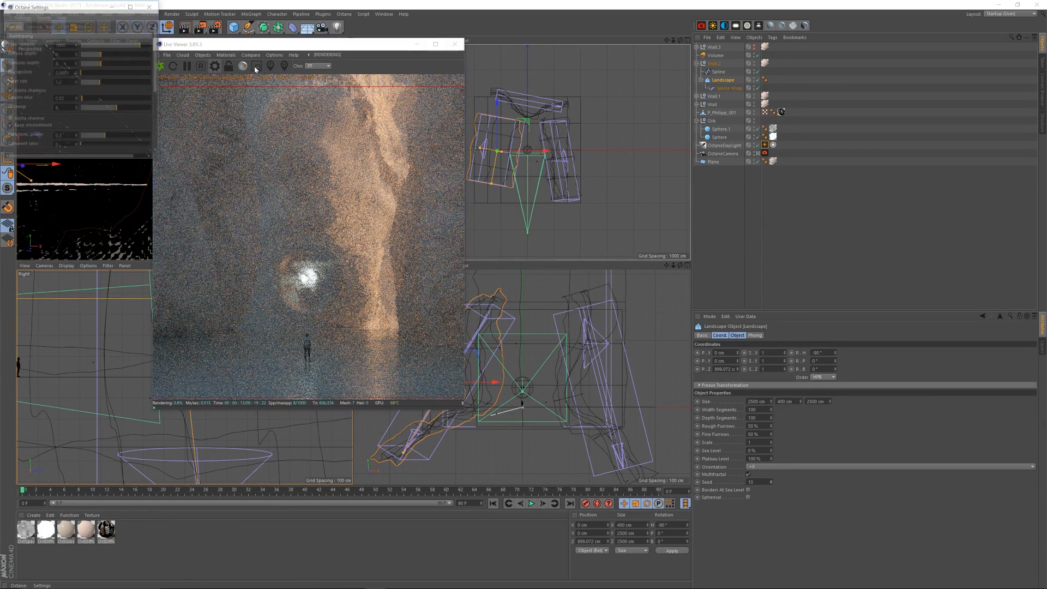
{"action": "left_click_drag", "start_coordinate": [98, 10], "coordinate": [568, 68]}
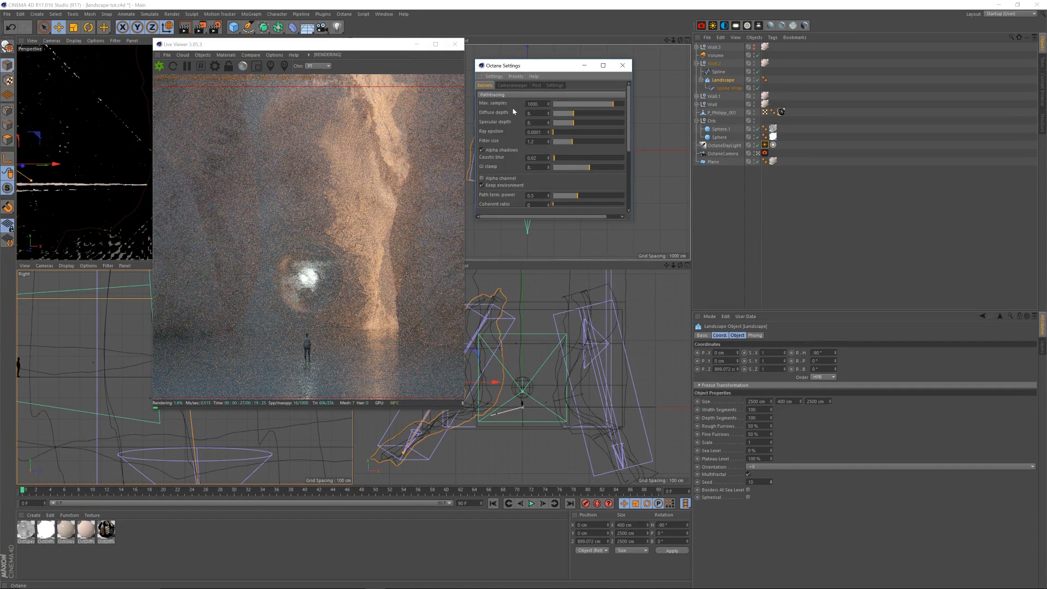
Step: Enable Octane's post-processing effects and try higher bloom power values, up to about 20
{"action": "left_click", "coordinate": [536, 85]}
{"action": "left_click", "coordinate": [480, 93]}
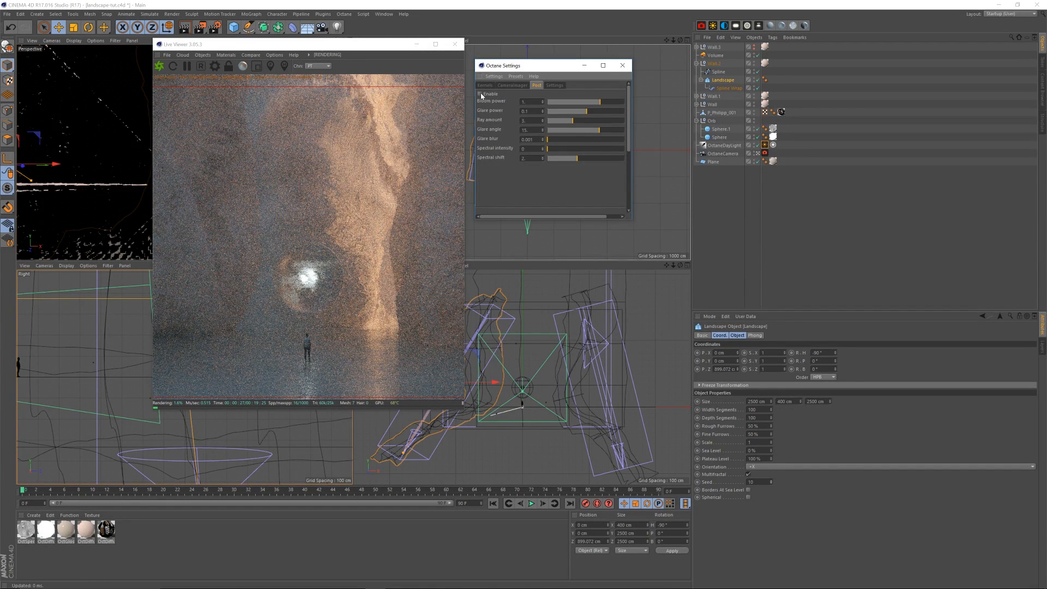
{"action": "double_click", "coordinate": [525, 101]}
{"action": "type", "text": "10"}
{"action": "key", "text": "Return"}
{"action": "type", "text": "30"}
{"action": "key", "text": "Return"}
{"action": "type", "text": "3"}
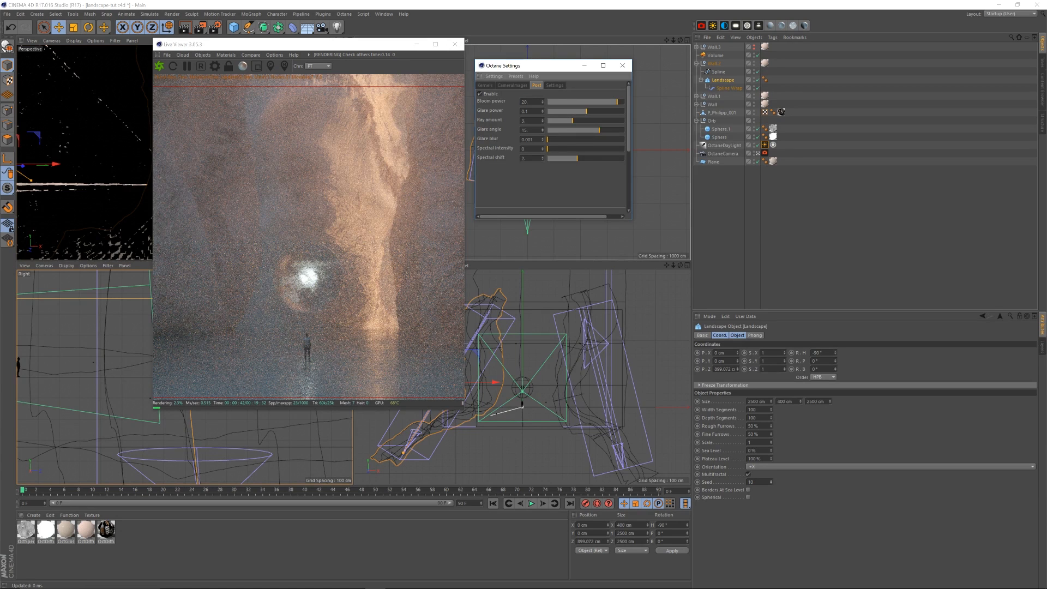
Step: Try a glare power of 1, and disable the post-processing effects
{"action": "double_click", "coordinate": [524, 110]}
{"action": "type", "text": "1"}
{"action": "key", "text": "Return"}
{"action": "left_click_drag", "start_coordinate": [602, 112], "coordinate": [609, 111]}
{"action": "double_click", "coordinate": [530, 111]}
{"action": "type", "text": "1"}
{"action": "key", "text": "Return"}
{"action": "left_click", "coordinate": [480, 94]}
Step: Try the camera imager responses Agfacolor_Futura_400CD, Agfacolor_HDC_100_plusCD, Agfacolor_Optima_II_200CD and Agfachrome_RSX2_100CD on the render
{"action": "left_click", "coordinate": [512, 85]}
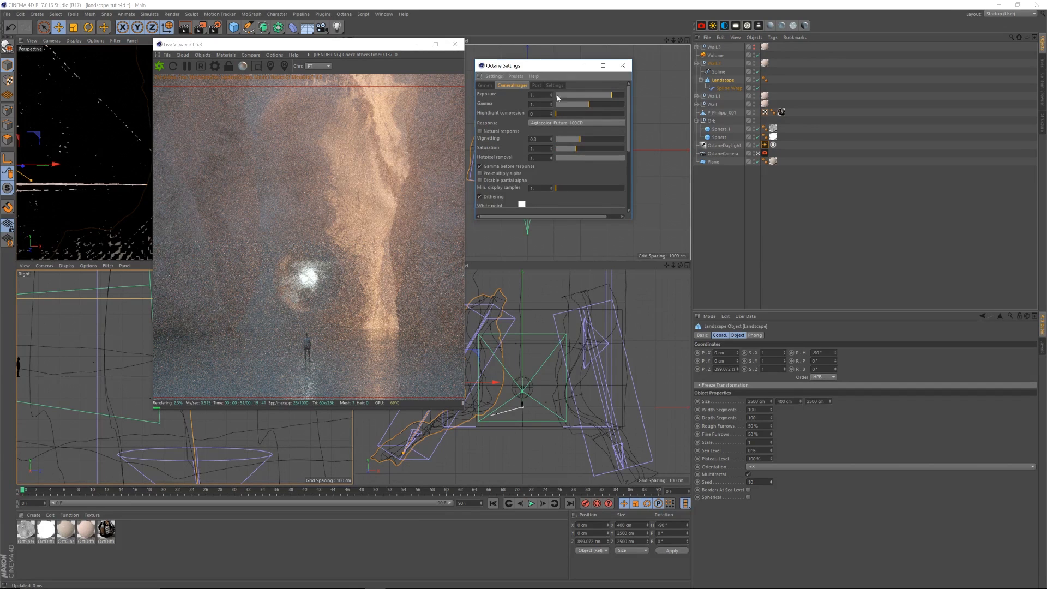
{"action": "left_click", "coordinate": [548, 123]}
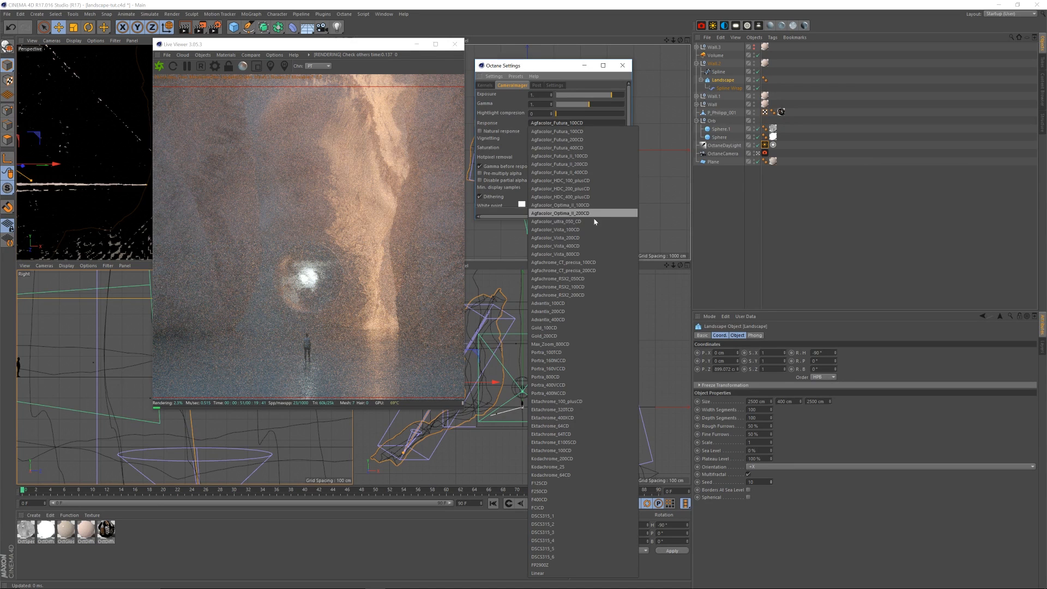
{"action": "left_click", "coordinate": [588, 148]}
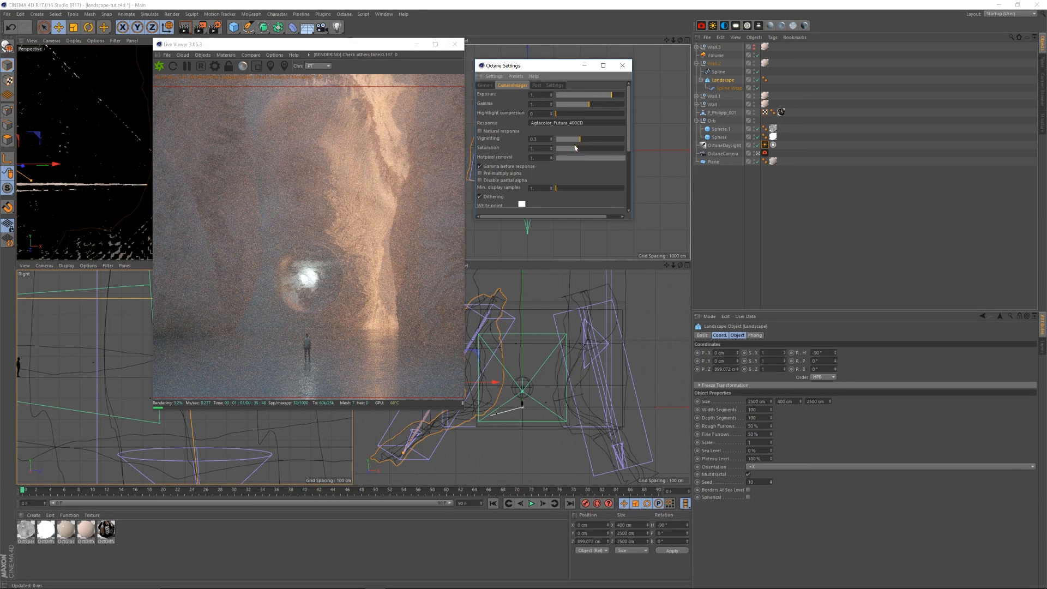
{"action": "left_click", "coordinate": [567, 123]}
{"action": "left_click", "coordinate": [584, 185]}
{"action": "left_click", "coordinate": [575, 124]}
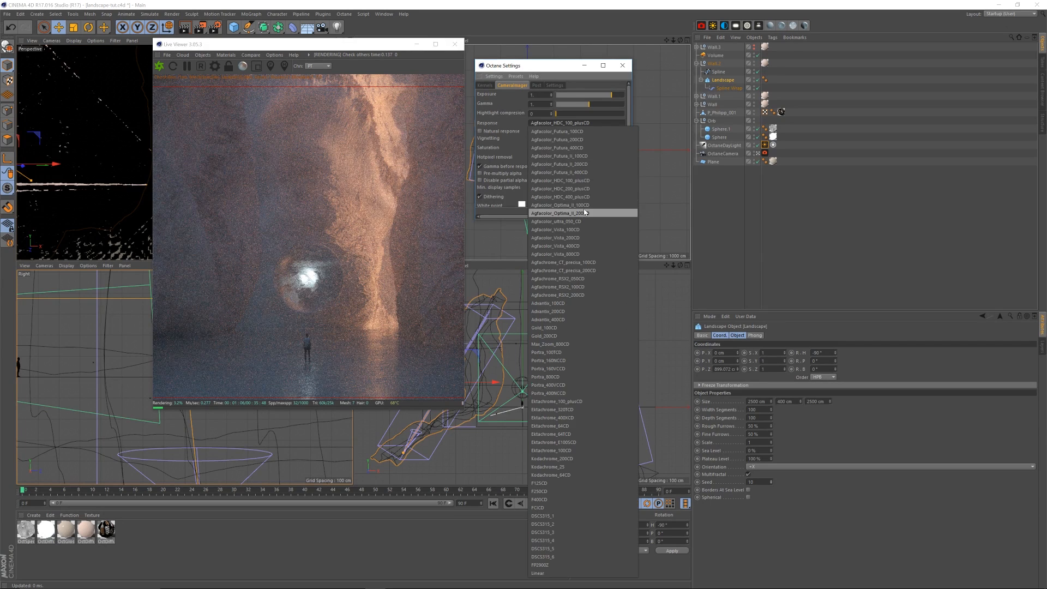
{"action": "left_click", "coordinate": [595, 200]}
{"action": "left_click", "coordinate": [577, 125]}
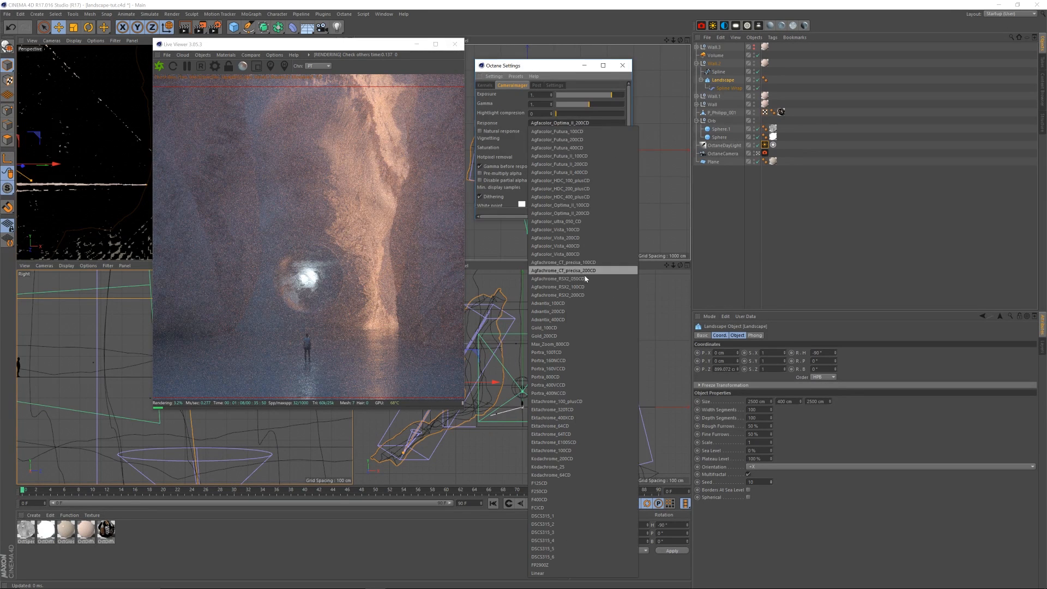
{"action": "left_click", "coordinate": [592, 289]}
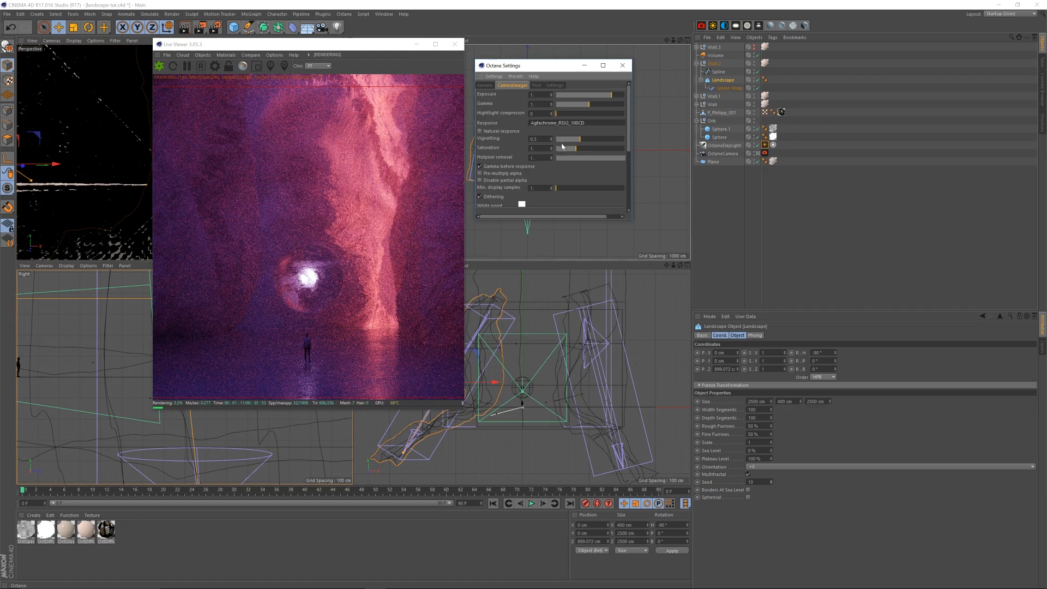
Step: Try the camera imager responses Max_Zoom_800CD, Ektachrome_64TCD and Kodachrome_200CD on the render
{"action": "left_click_drag", "start_coordinate": [554, 66], "coordinate": [559, 61]}
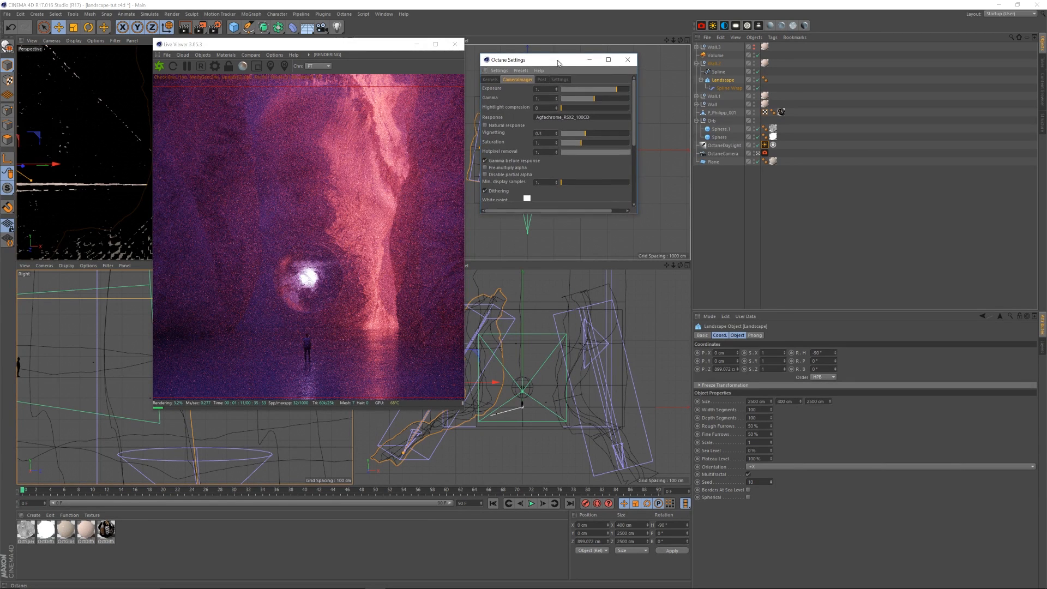
{"action": "left_click", "coordinate": [557, 119]}
{"action": "left_click", "coordinate": [595, 337]}
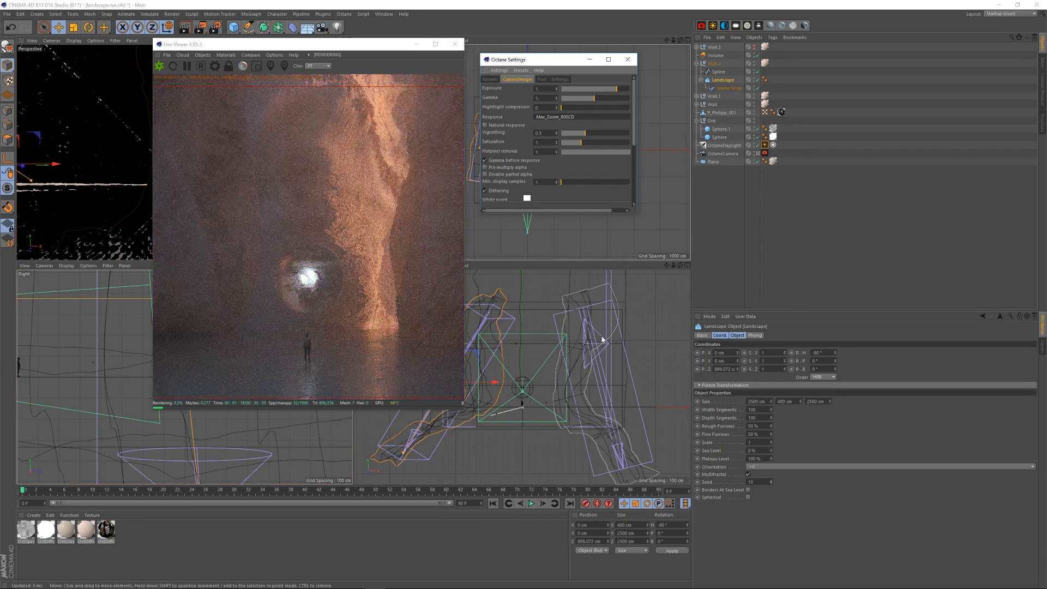
{"action": "left_click", "coordinate": [548, 118]}
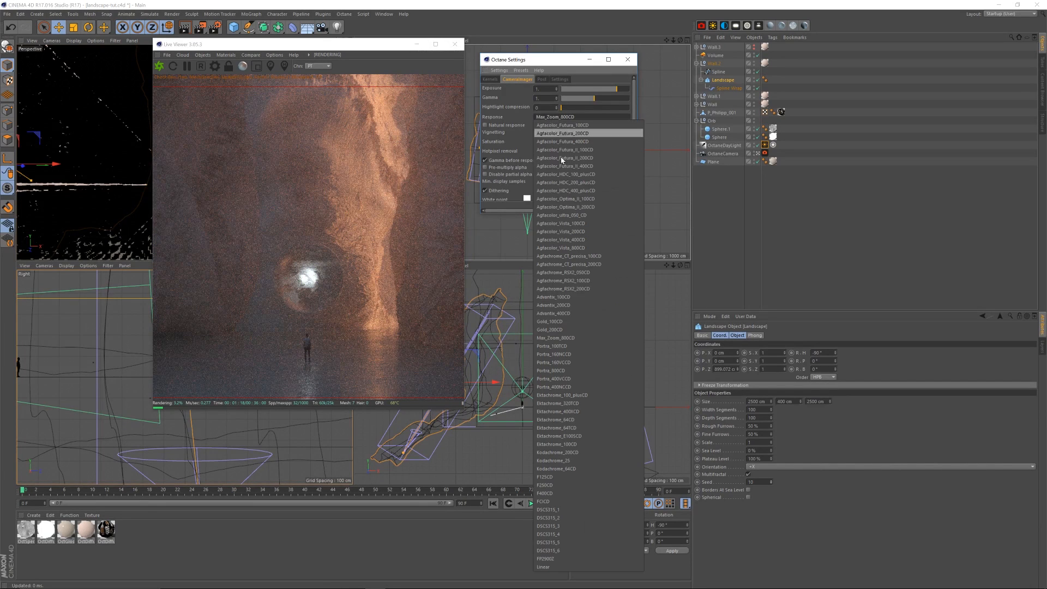
{"action": "left_click", "coordinate": [584, 431]}
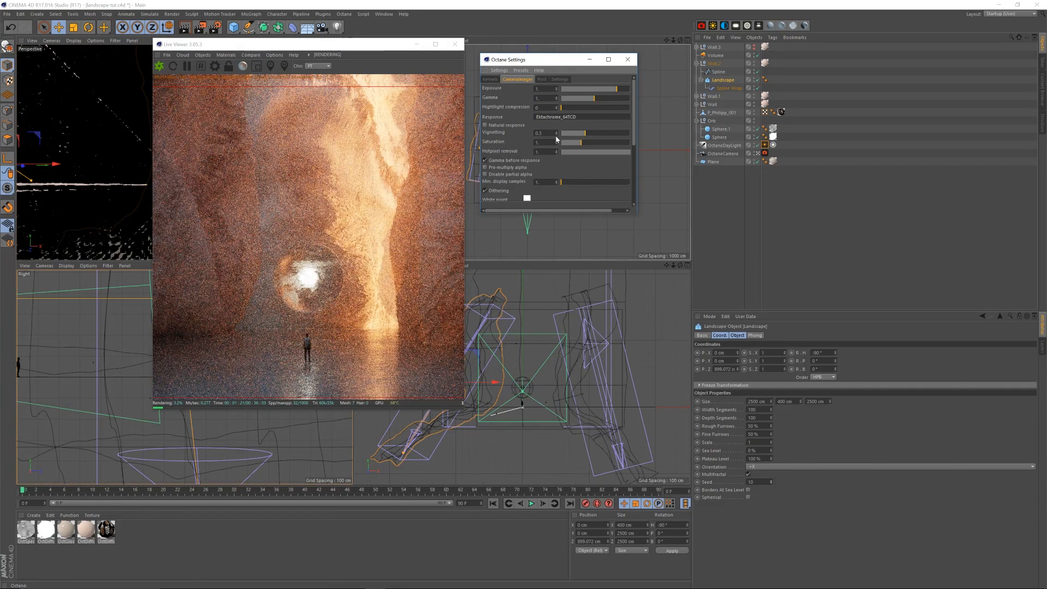
{"action": "left_click", "coordinate": [564, 118]}
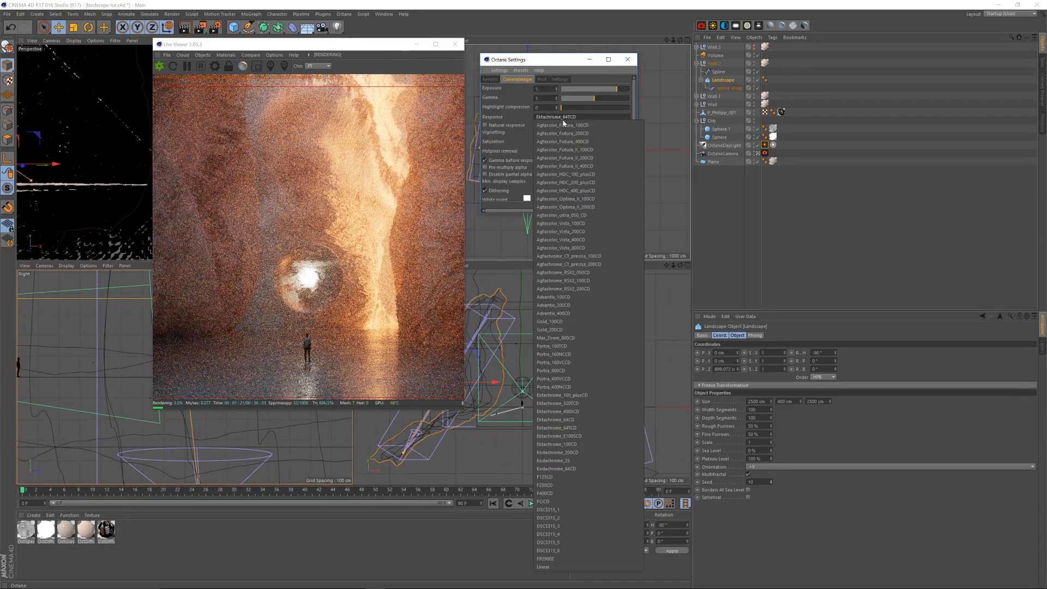
{"action": "left_click", "coordinate": [578, 452]}
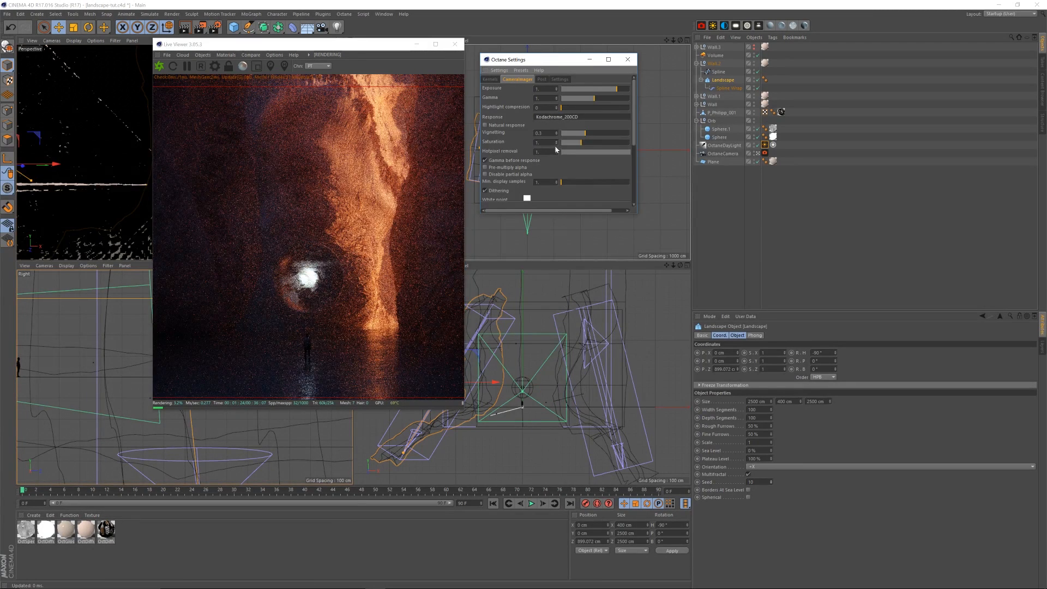
Step: Try the camera imager responses Agfacolor_ultra_050_CD, Agfacolor_Optima_II_200CD and Agfacolor_Optima_II_100CD on the render
{"action": "left_click", "coordinate": [562, 117]}
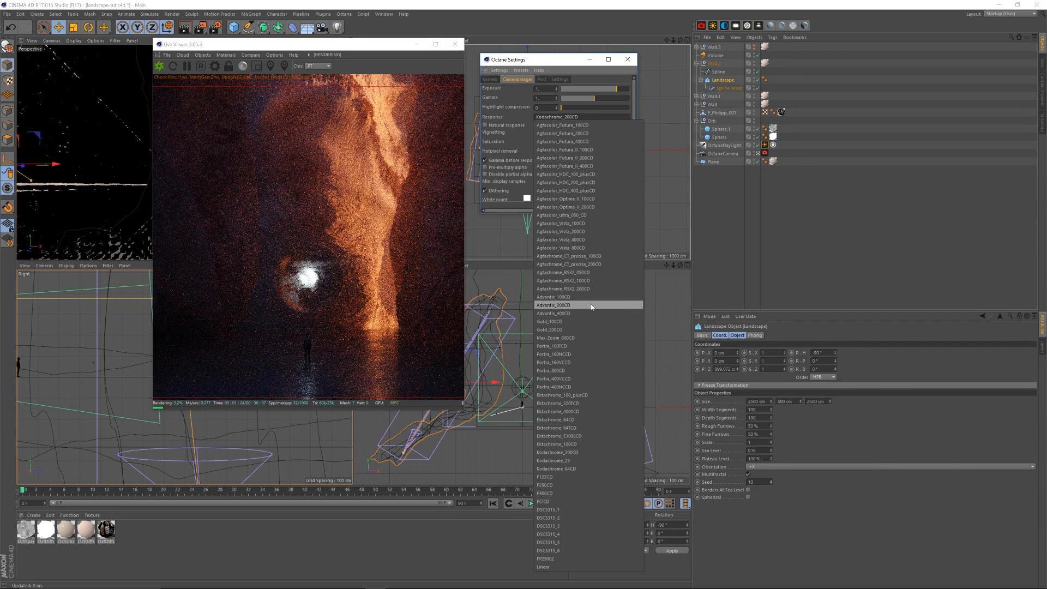
{"action": "left_click", "coordinate": [596, 216]}
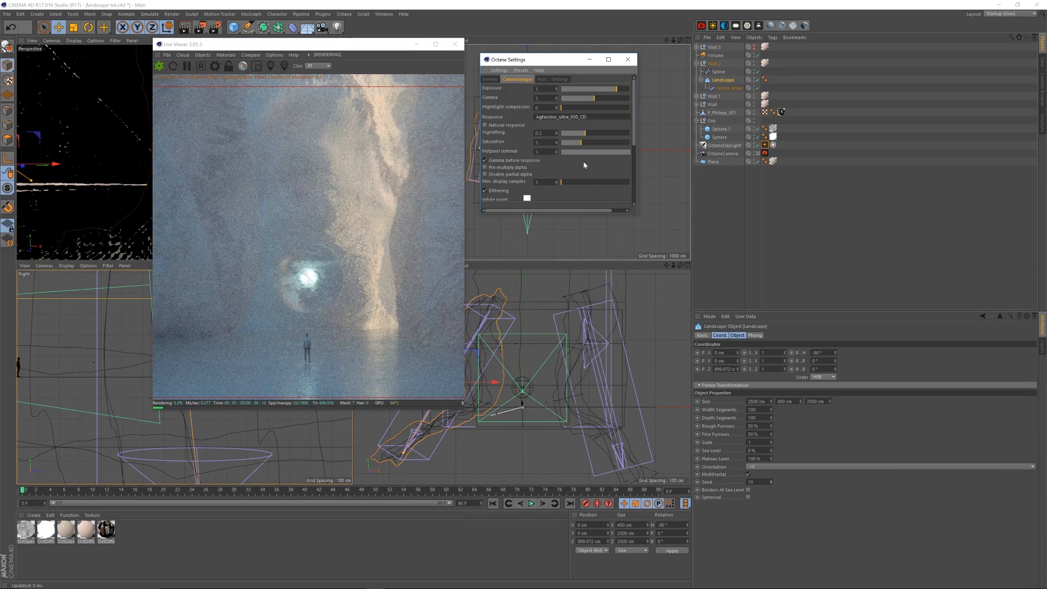
{"action": "left_click", "coordinate": [569, 116]}
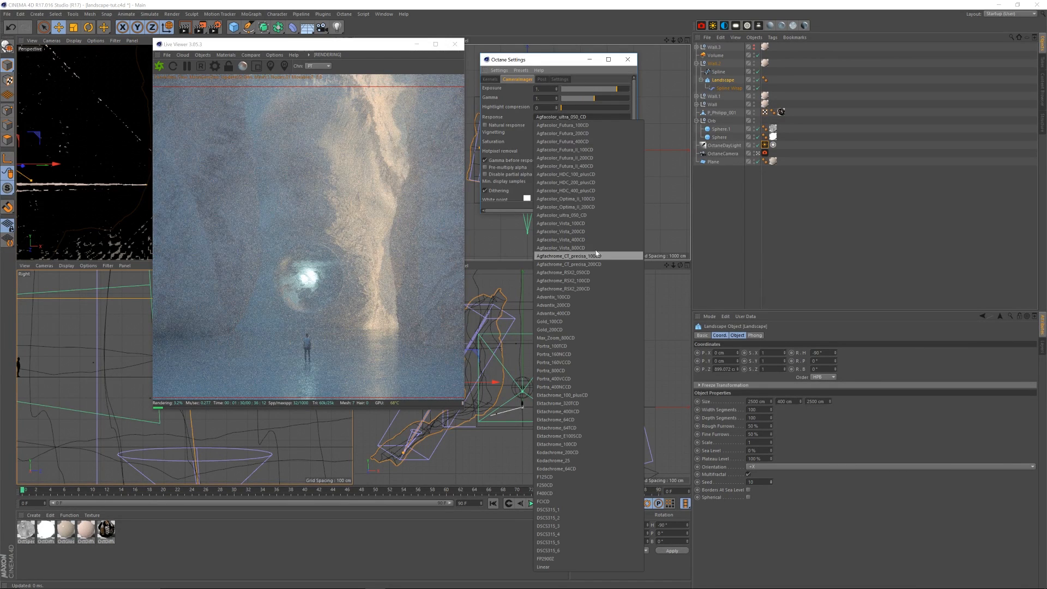
{"action": "left_click", "coordinate": [600, 207]}
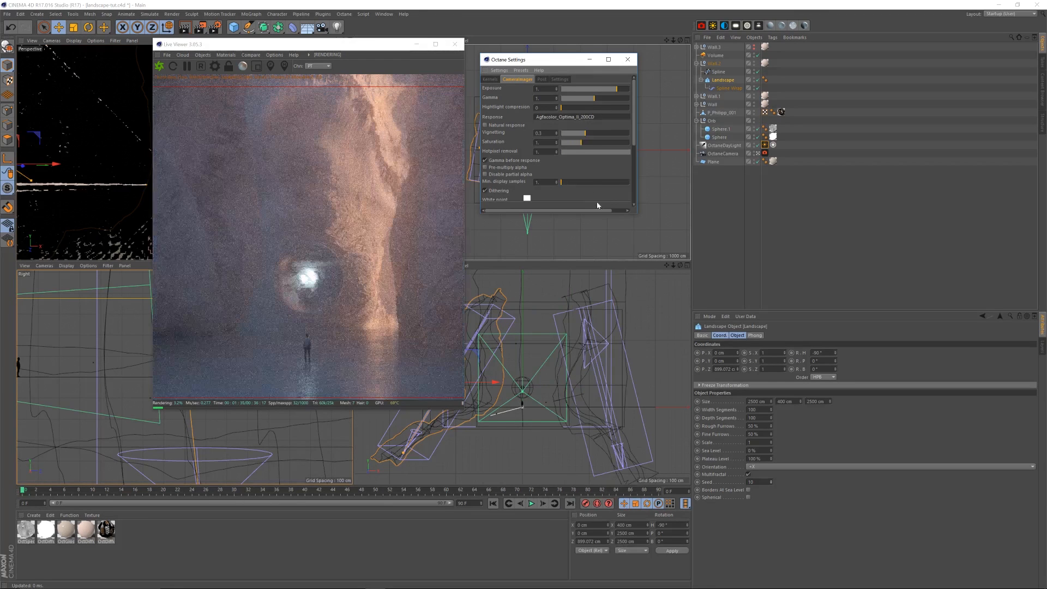
{"action": "left_click", "coordinate": [577, 118]}
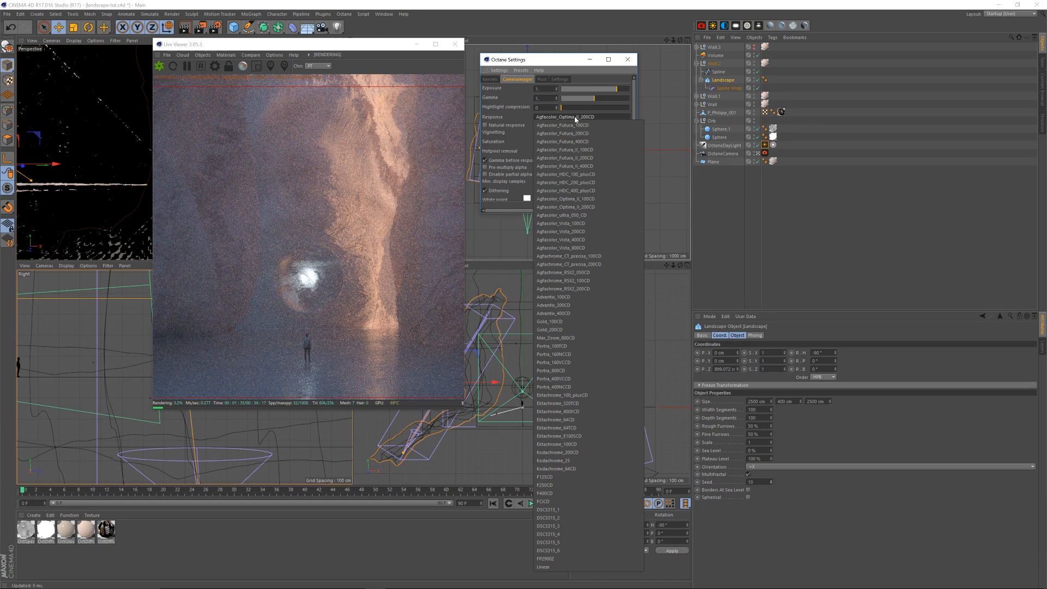
{"action": "left_click", "coordinate": [599, 200]}
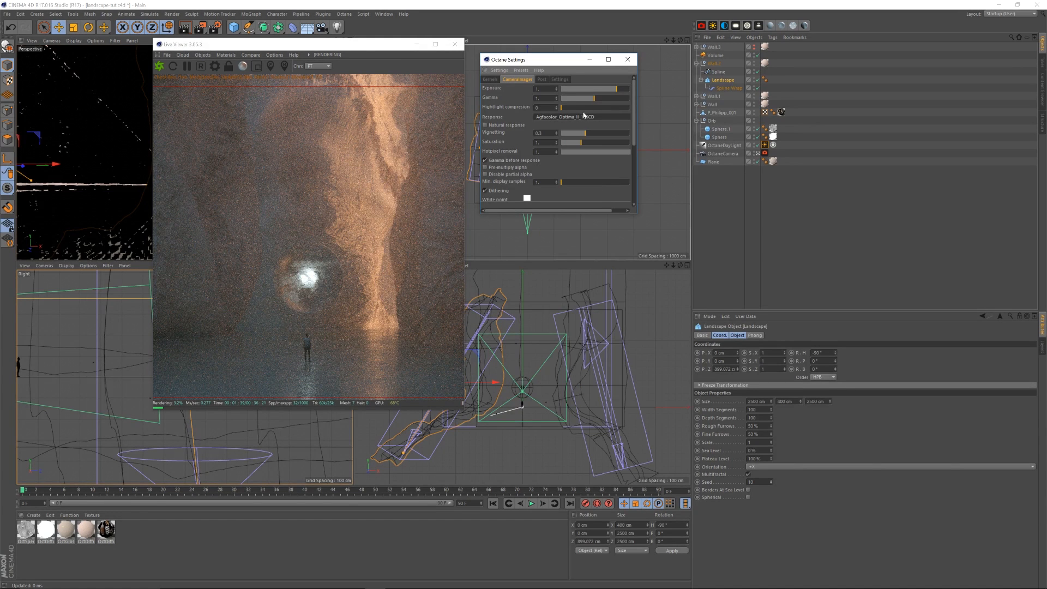
Step: Set the camera imager response to Agfacolor_Optima_II_200CD and reposition the render window over the viewports
{"action": "left_click", "coordinate": [584, 116]}
{"action": "left_click", "coordinate": [598, 209]}
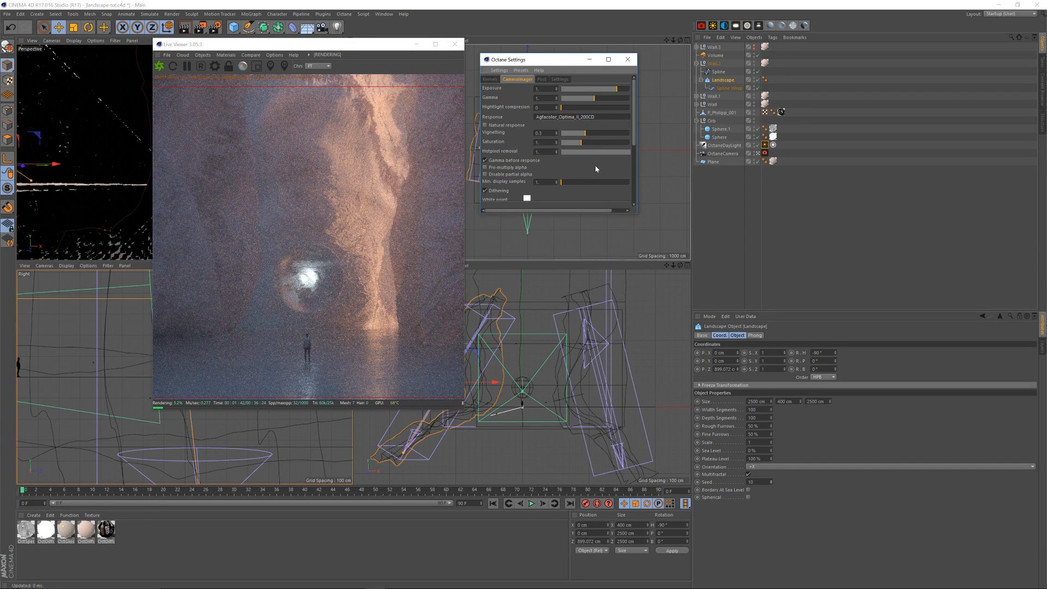
{"action": "left_click_drag", "start_coordinate": [558, 63], "coordinate": [560, 69]}
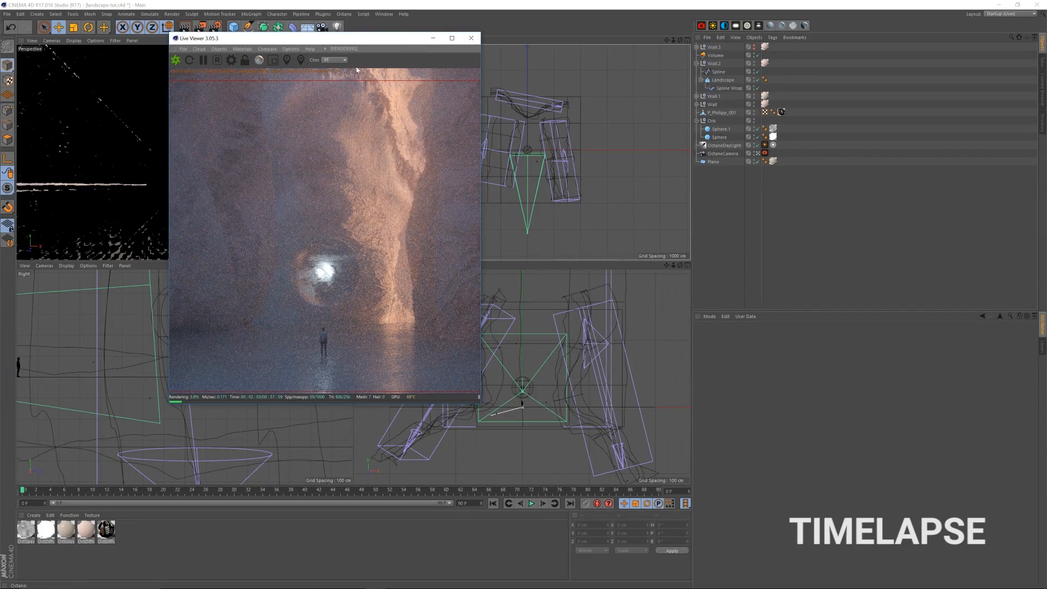
{"action": "left_click_drag", "start_coordinate": [357, 38], "coordinate": [353, 35]}
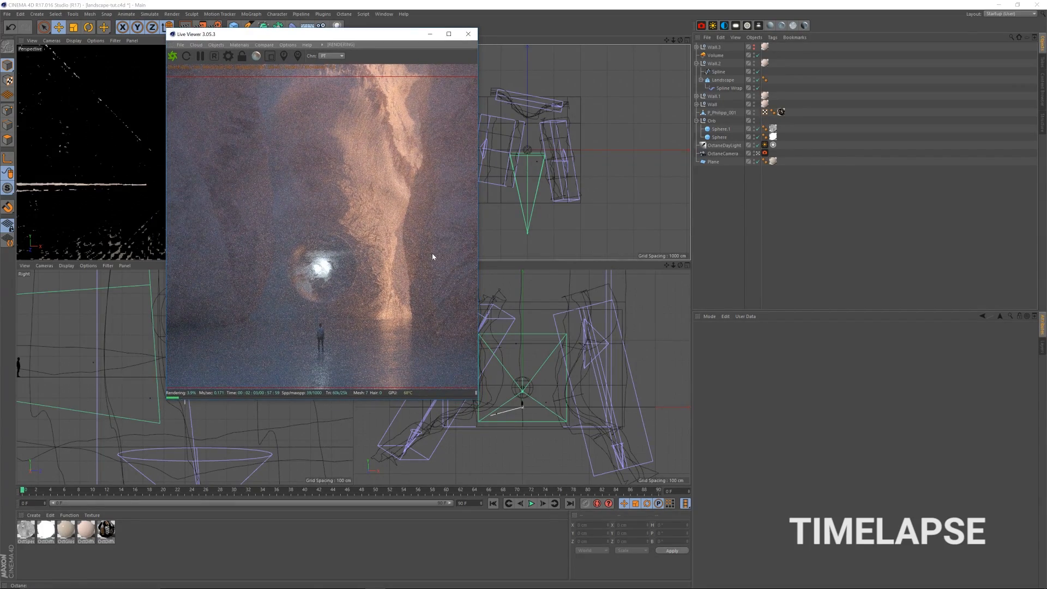
Step: Set the seed of Wall.2's Landscape object to 11 and shift Wall.1 slightly
{"action": "left_click", "coordinate": [722, 80]}
{"action": "left_click", "coordinate": [770, 480]}
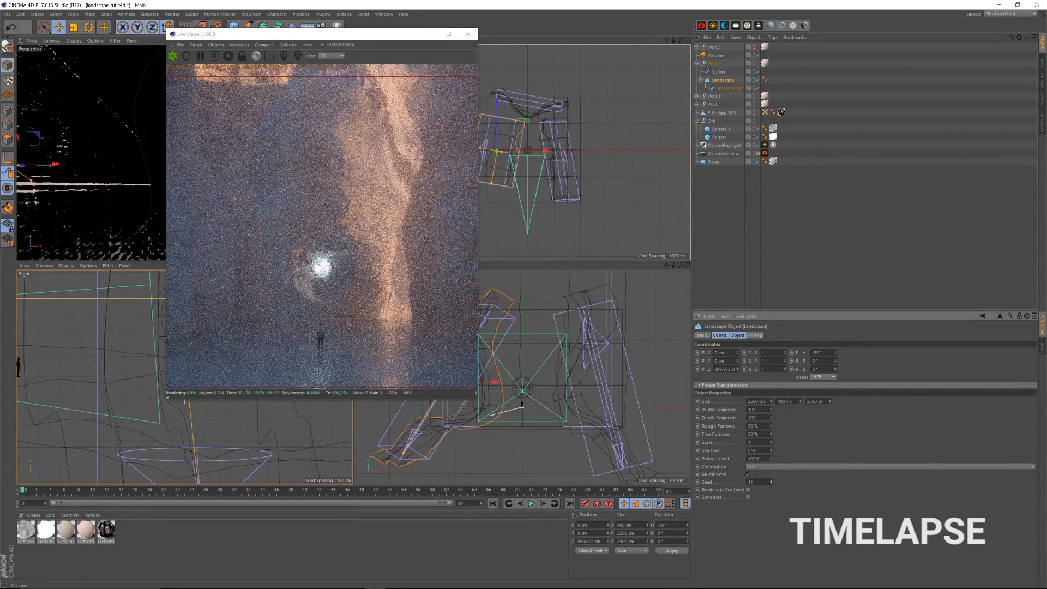
{"action": "left_click", "coordinate": [714, 96]}
{"action": "left_click_drag", "start_coordinate": [546, 357], "coordinate": [546, 355]}
Step: Move the human figure toward the camera to about Z -1040 cm and scale it down to about 73 cm tall
{"action": "left_click", "coordinate": [717, 113]}
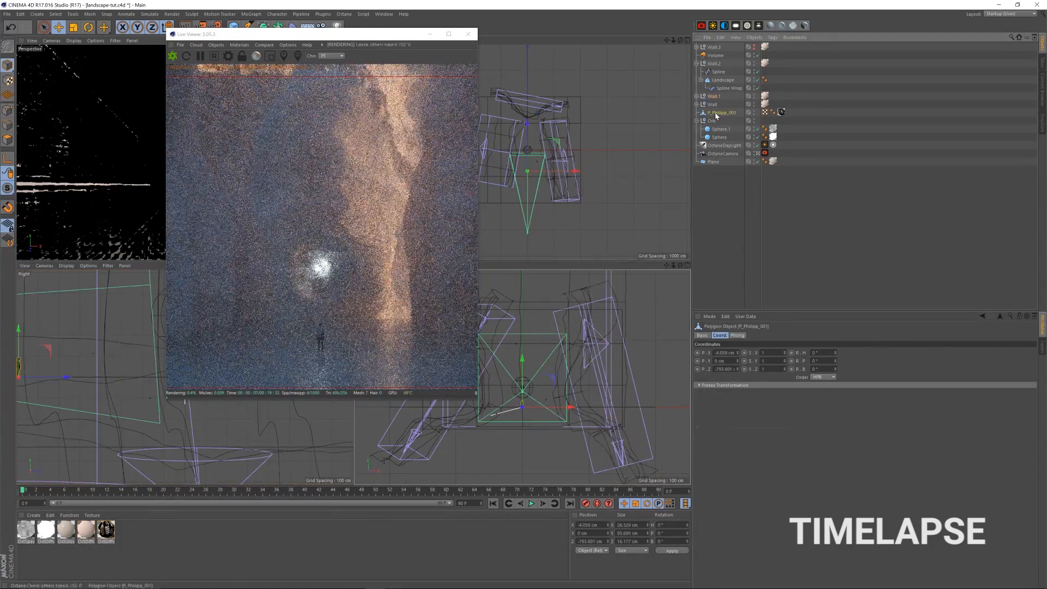
{"action": "left_click_drag", "start_coordinate": [527, 132], "coordinate": [527, 139]}
{"action": "key", "text": "t"}
{"action": "left_click_drag", "start_coordinate": [632, 344], "coordinate": [617, 345]}
{"action": "key", "text": "e"}
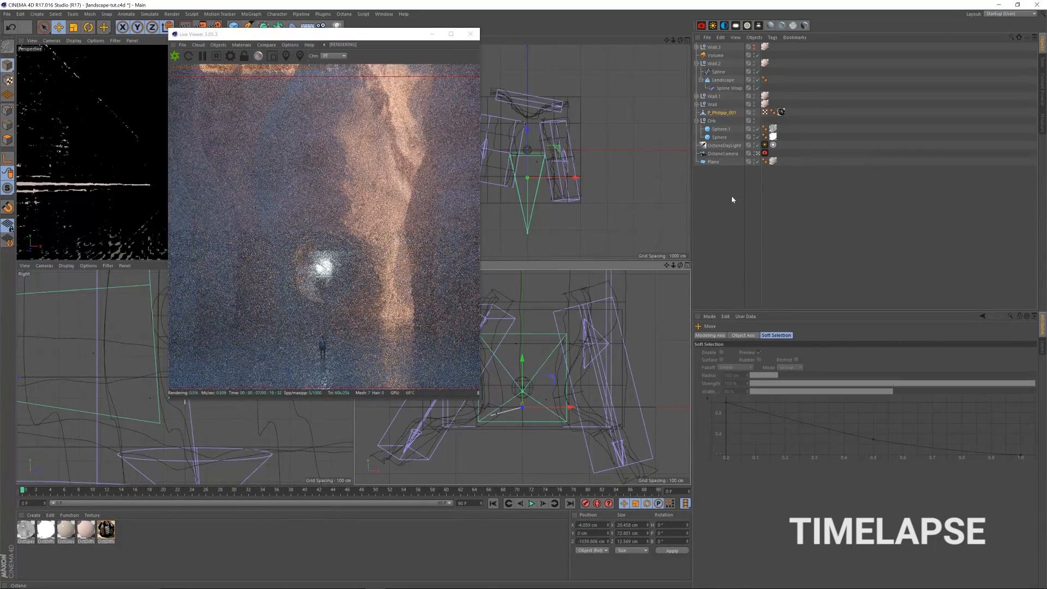
Step: Set Octane's maximum samples to 2000 for the final-quality render
{"action": "left_click", "coordinate": [231, 56]}
{"action": "double_click", "coordinate": [84, 73]}
{"action": "type", "text": "2000"}
{"action": "left_click", "coordinate": [210, 33]}
{"action": "left_click_drag", "start_coordinate": [327, 34], "coordinate": [329, 31]}
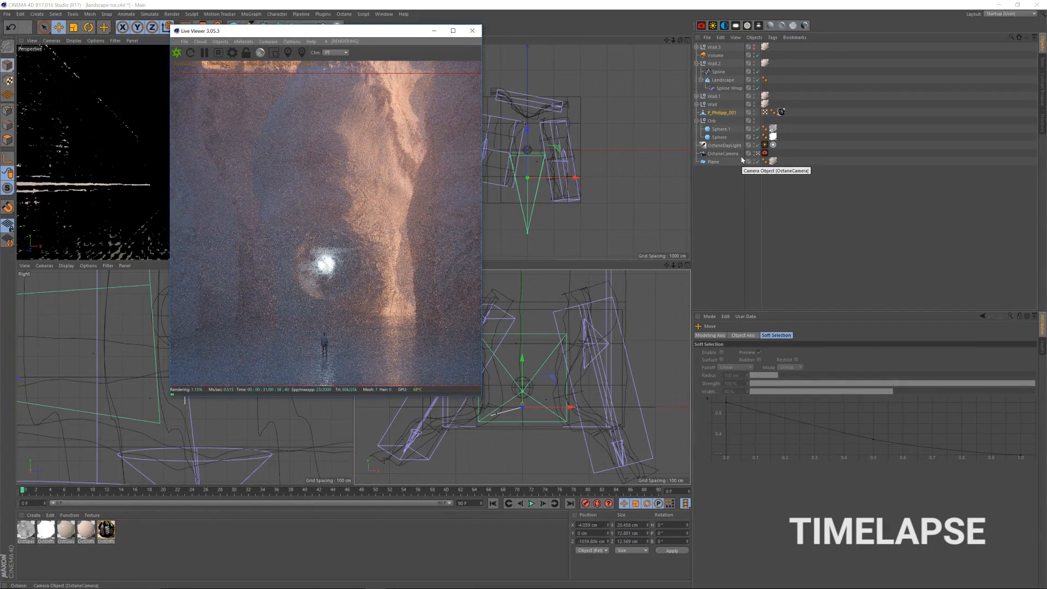
Step: Render the final image to the Picture Viewer and enlarge the viewer window
{"action": "left_click", "coordinate": [231, 52]}
{"action": "left_click", "coordinate": [200, 27]}
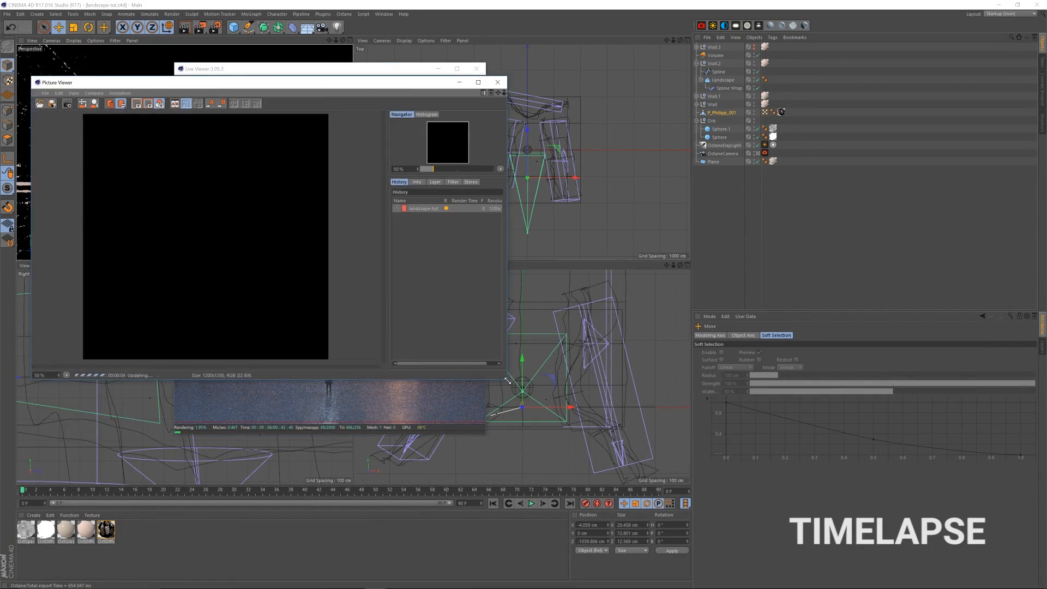
{"action": "left_click_drag", "start_coordinate": [579, 437], "coordinate": [809, 570]}
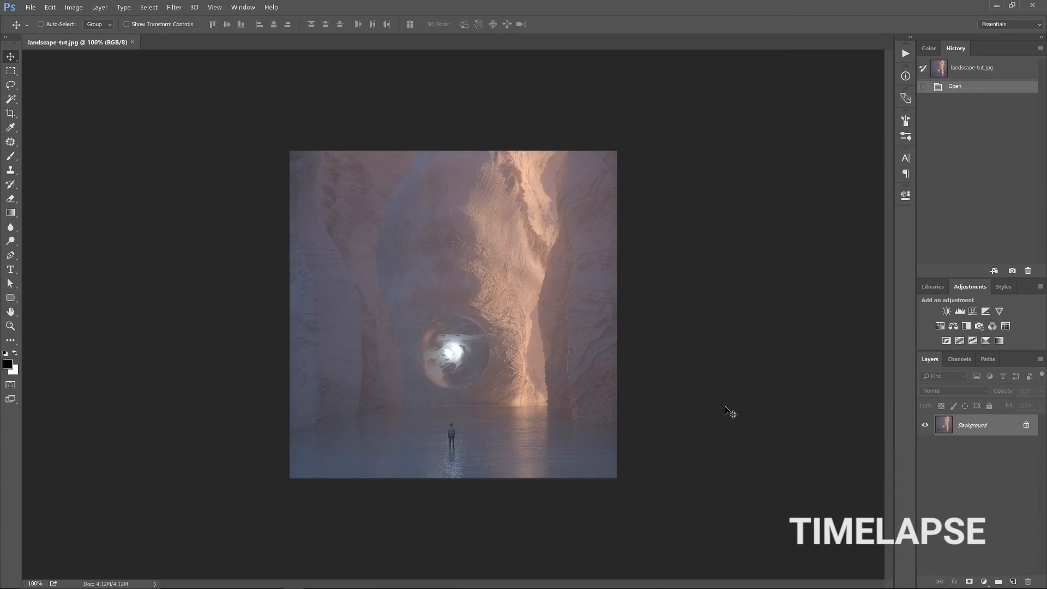
Step: In Photoshop, set the auto-corrected duplicate layer's opacity to 30% and merge it with the Background layer
{"action": "key", "text": "3"}
{"action": "left_click", "coordinate": [969, 446], "text": "shift"}
{"action": "key", "text": "ctrl+e"}
Step: Lasso the standing figure's upper body and apply Levels to it with an output range of 11 to 134
{"action": "scroll", "coordinate": [459, 485], "scroll_direction": "up", "scroll_amount": 6, "text": "alt"}
{"action": "key", "text": "l"}
{"action": "mouse_move", "coordinate": [426, 206]}
{"action": "left_mouse_down"}
{"action": "mouse_move", "coordinate": [416, 232]}
{"action": "mouse_move", "coordinate": [448, 229]}
{"action": "left_mouse_up"}
{"action": "key", "text": "ctrl+l"}
{"action": "left_click_drag", "start_coordinate": [786, 169], "coordinate": [733, 169]}
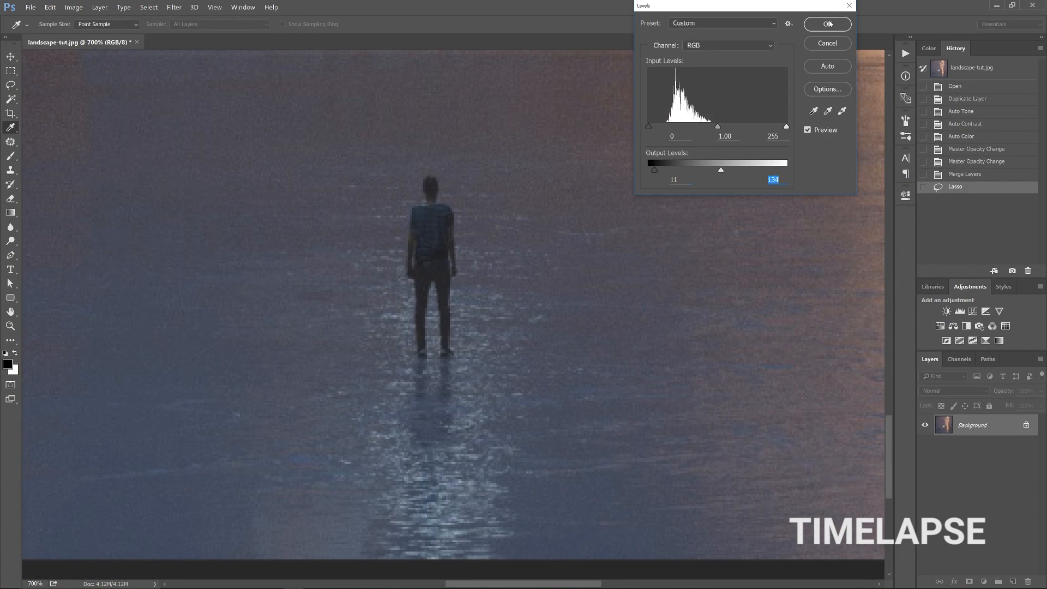
{"action": "left_click", "coordinate": [827, 24]}
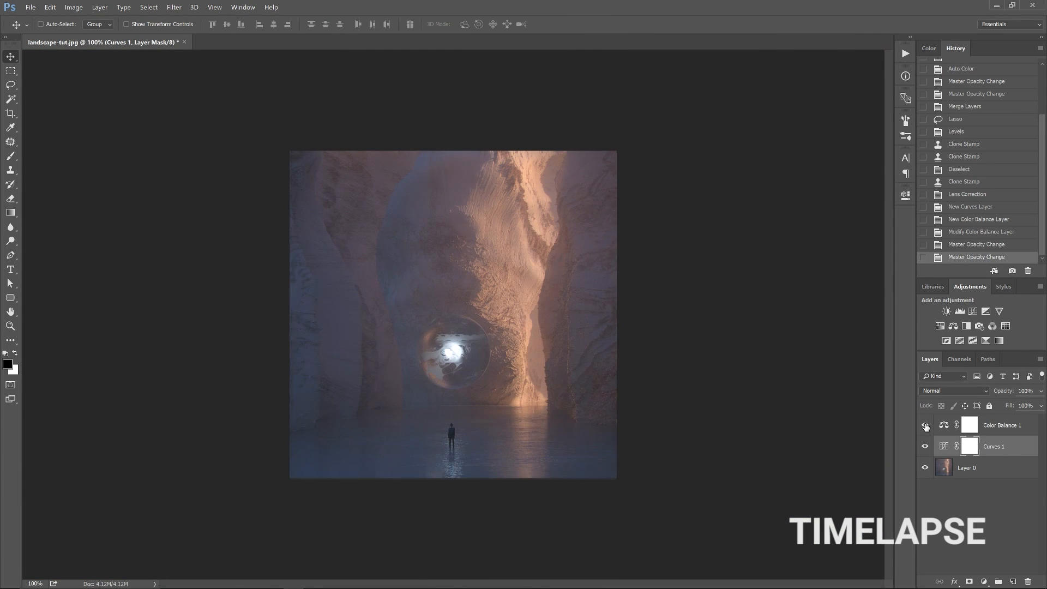
Step: Toggle the Color Balance 1 layer's visibility to compare the image with and without the color grading
{"action": "left_click", "coordinate": [939, 426]}
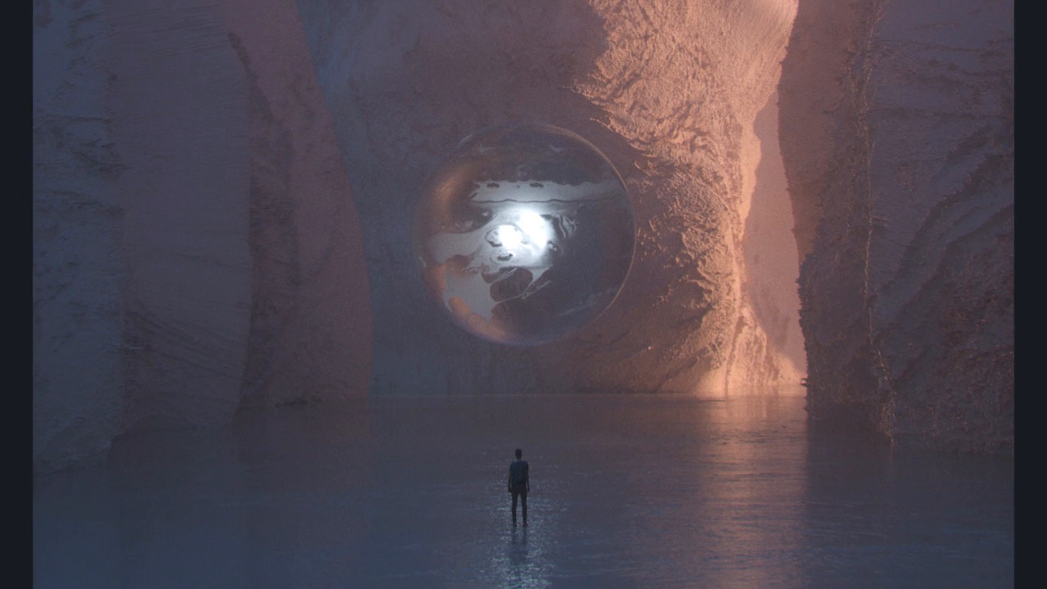